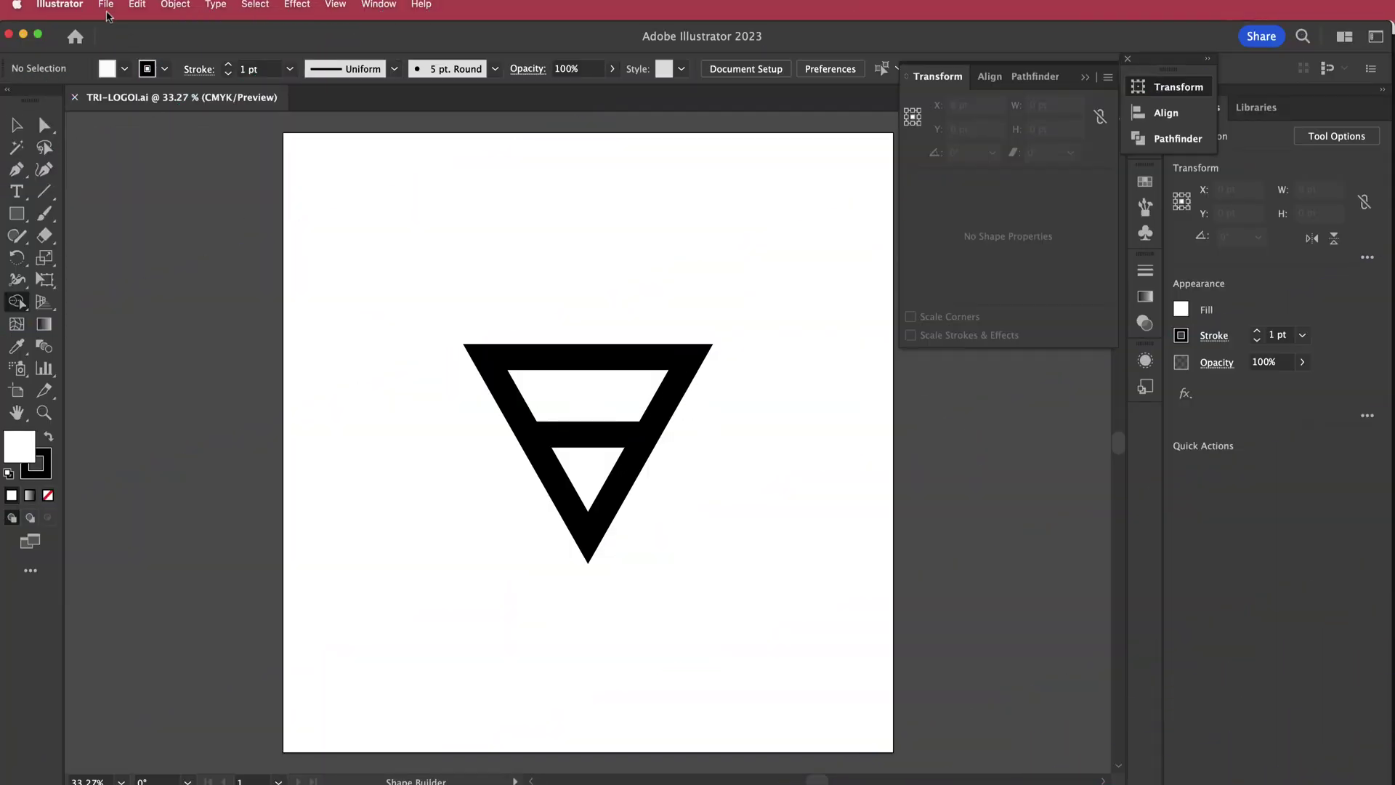
Step: Create a new 1200 x 1200 document with its units set to pixels
click(106, 5)
click(109, 32)
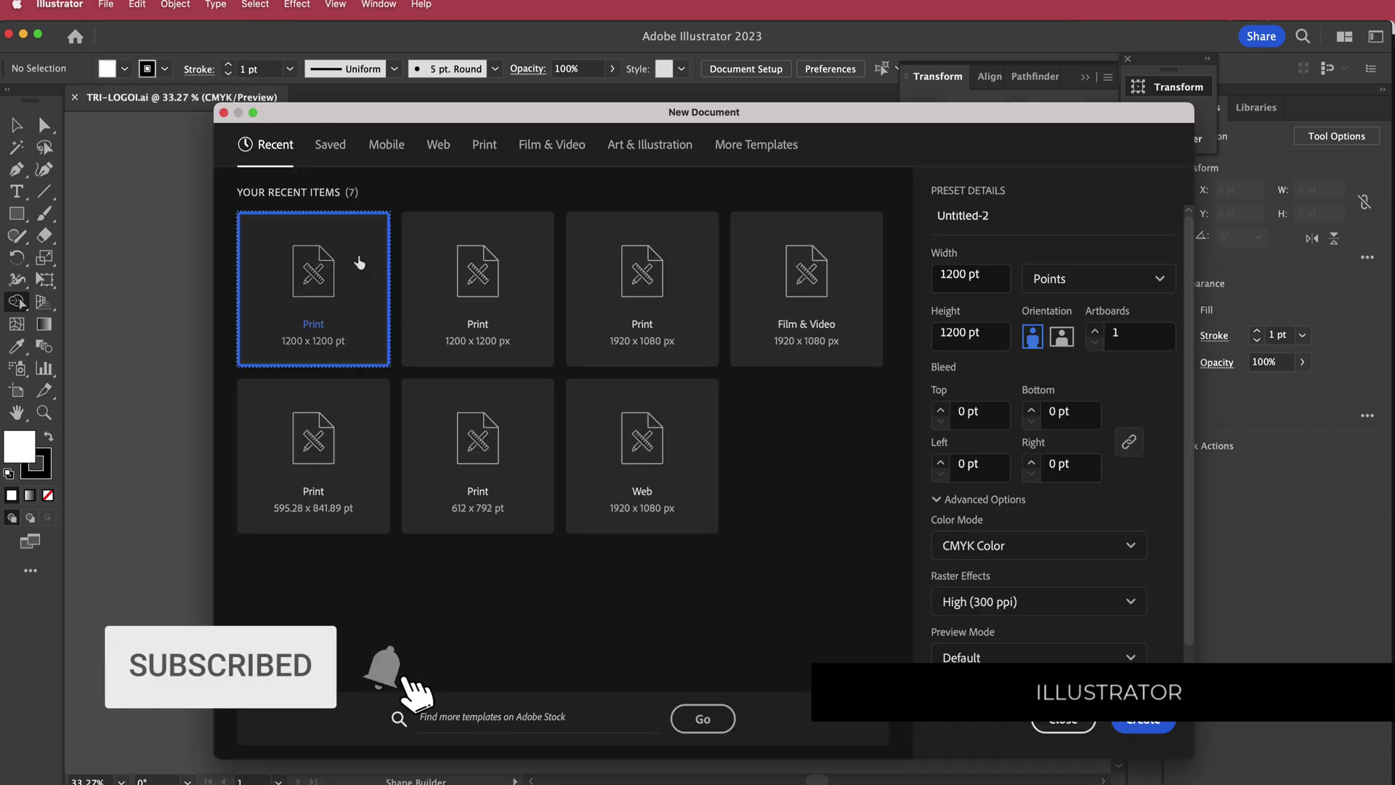
click(1158, 279)
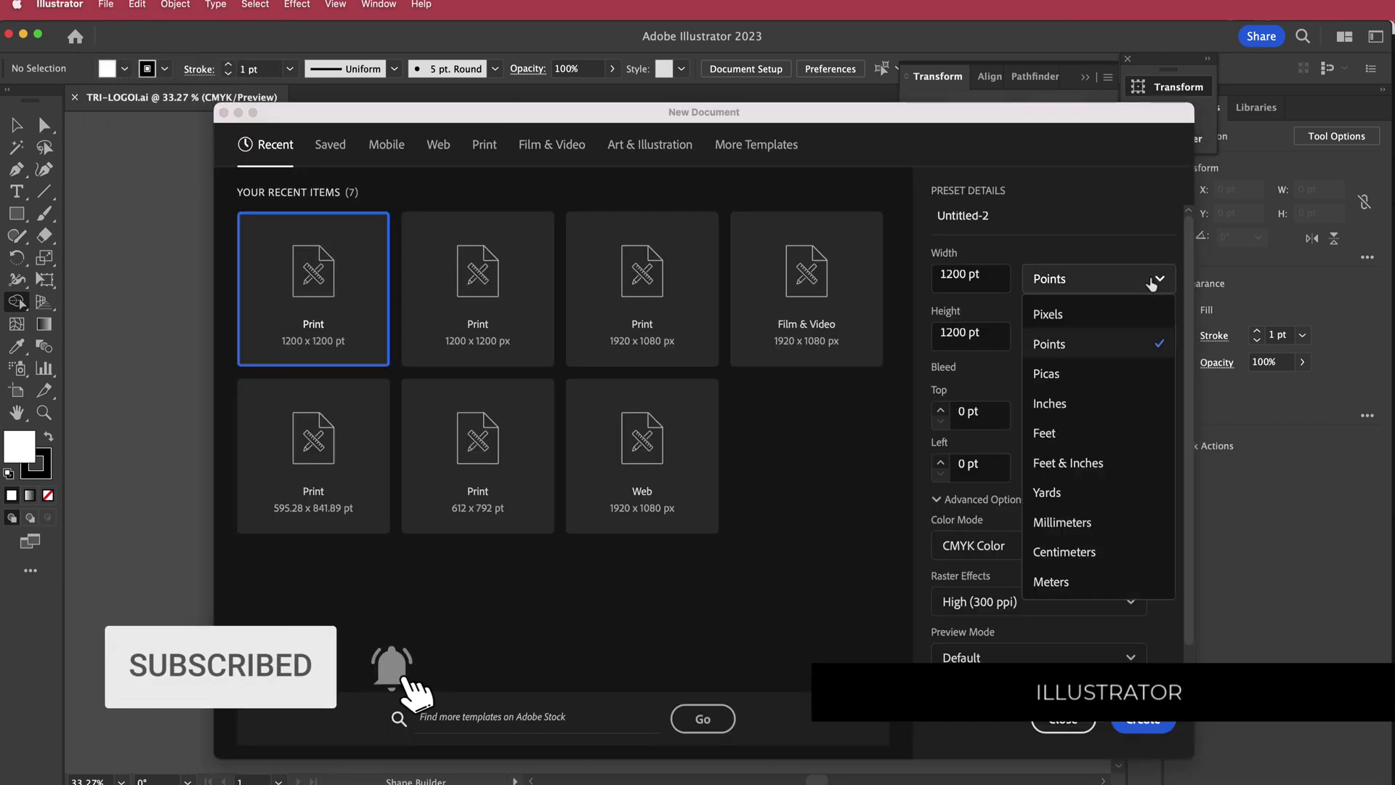
click(1101, 311)
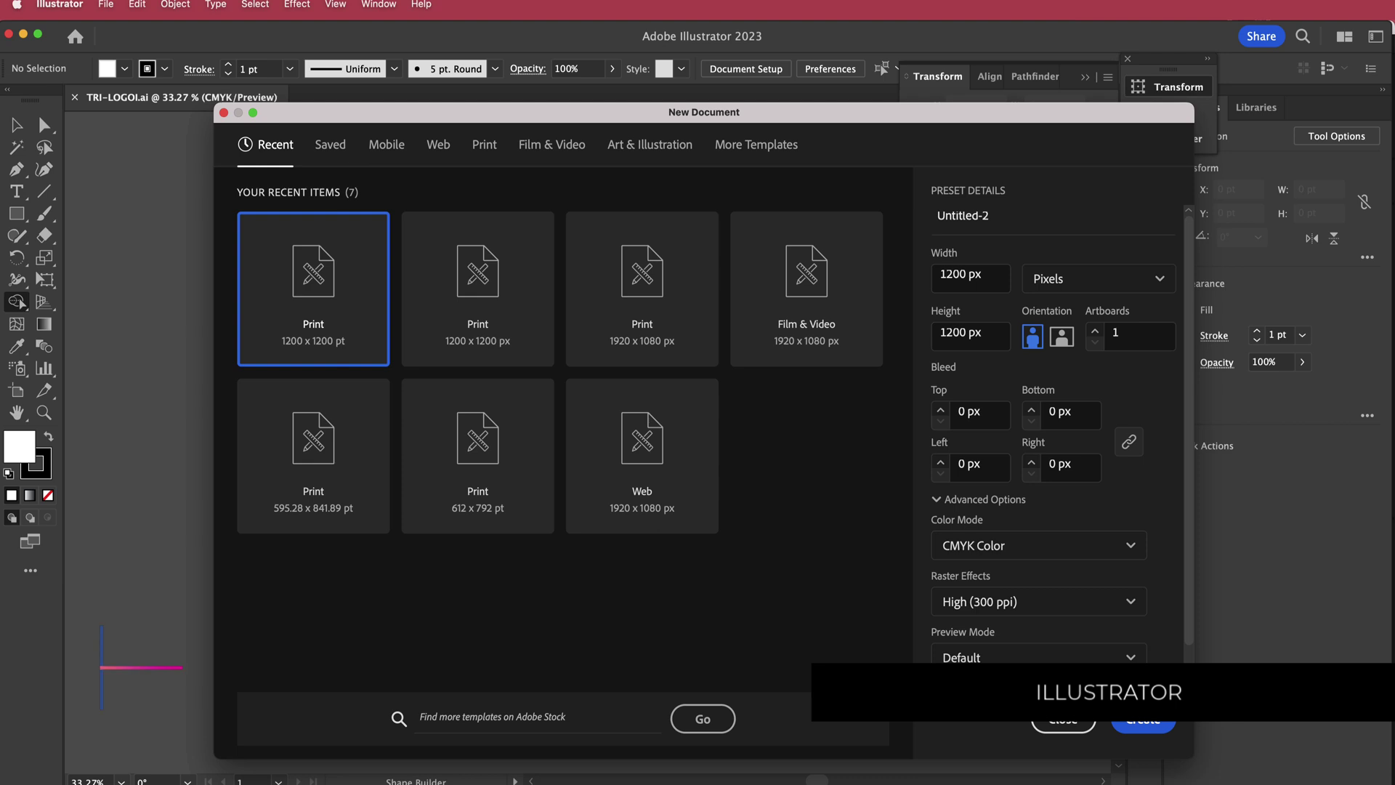
click(1143, 724)
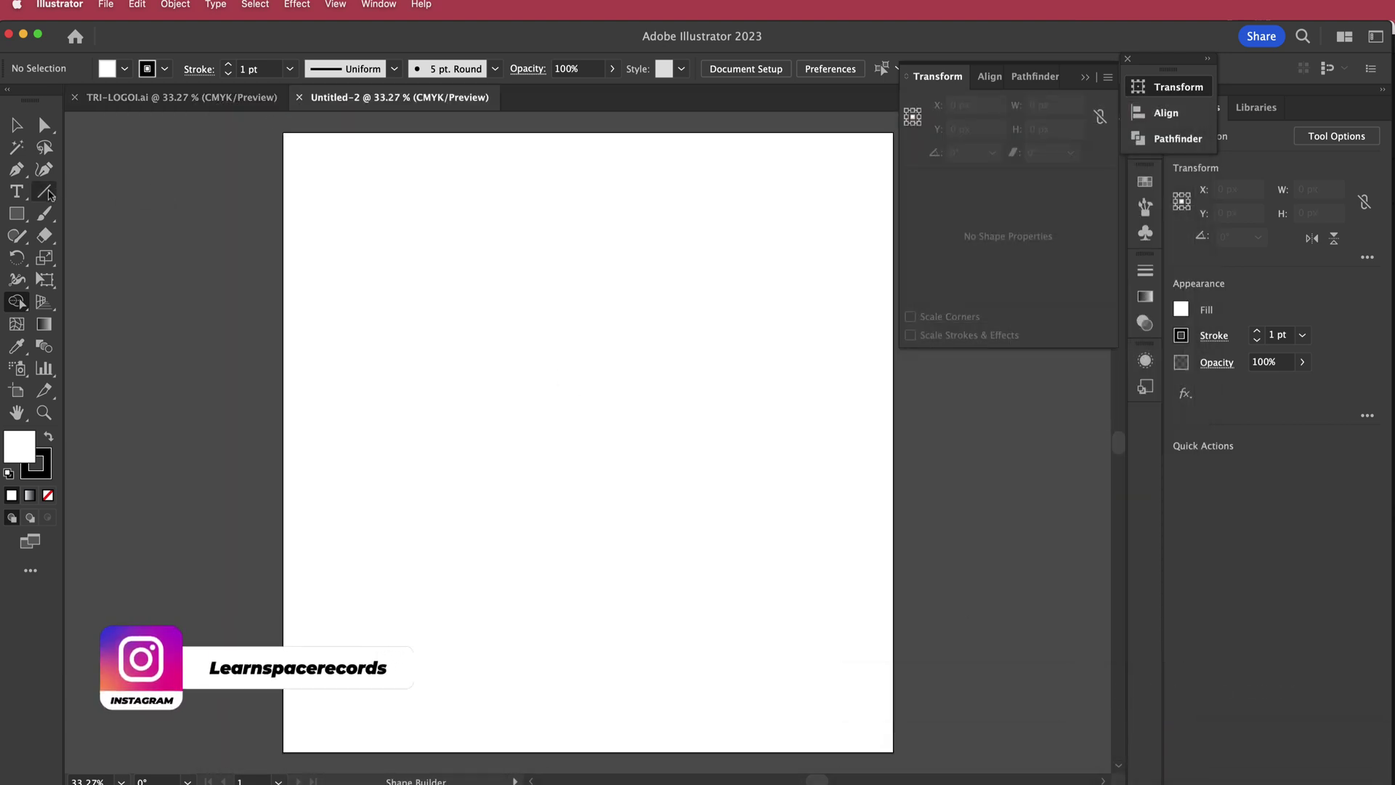
Step: Draw a straight vertical line about 547 px long and duplicate it about 50 px to its right
click(48, 192)
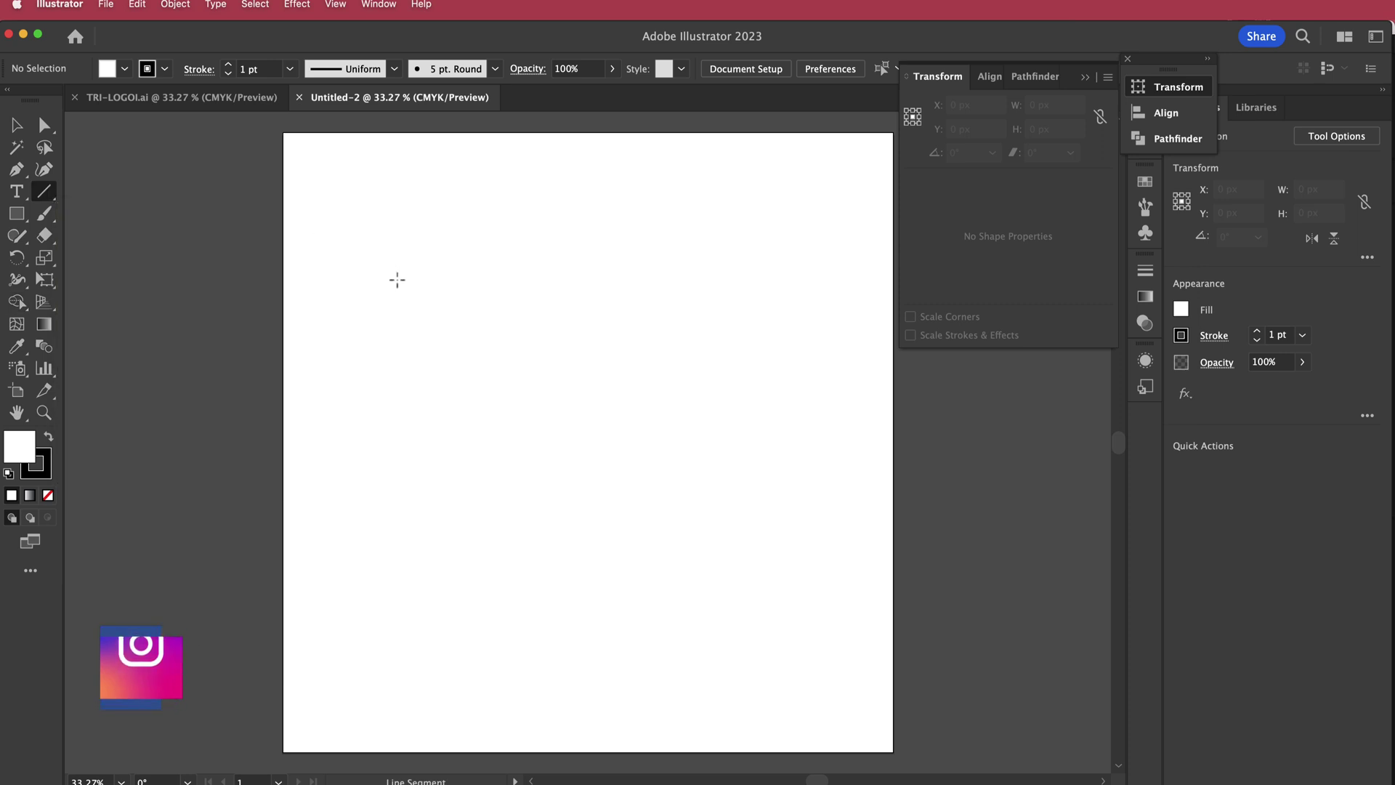
drag(381, 284, 374, 565)
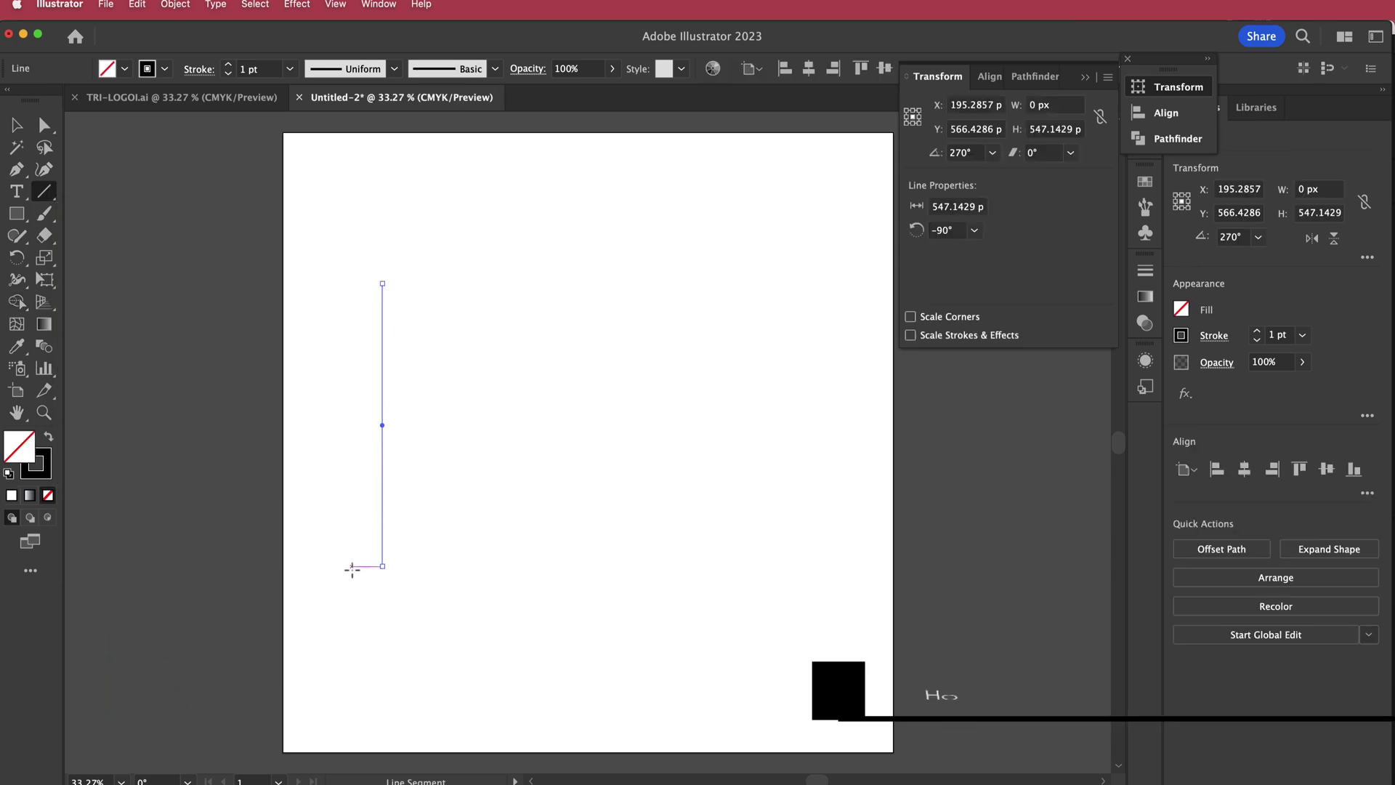
click(17, 125)
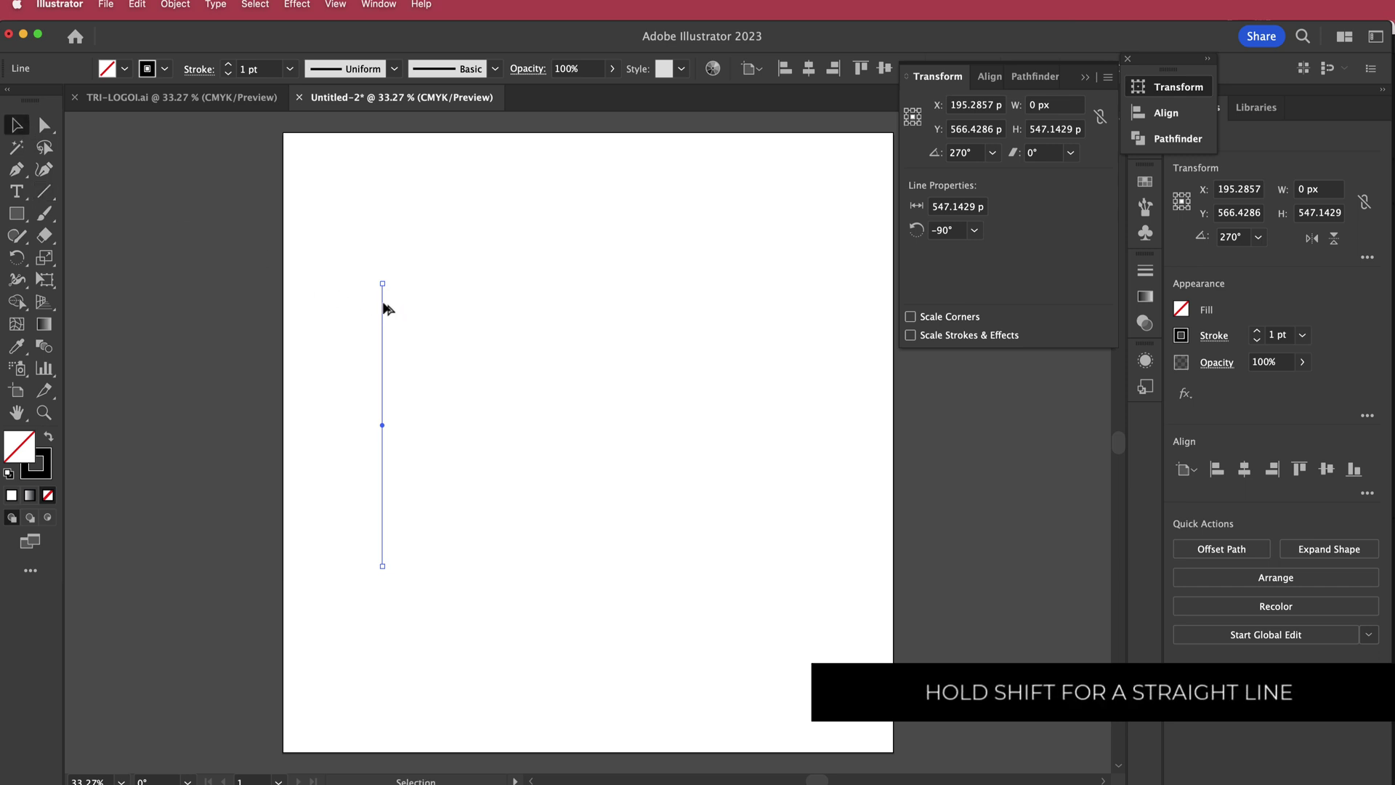
drag(383, 304, 408, 305)
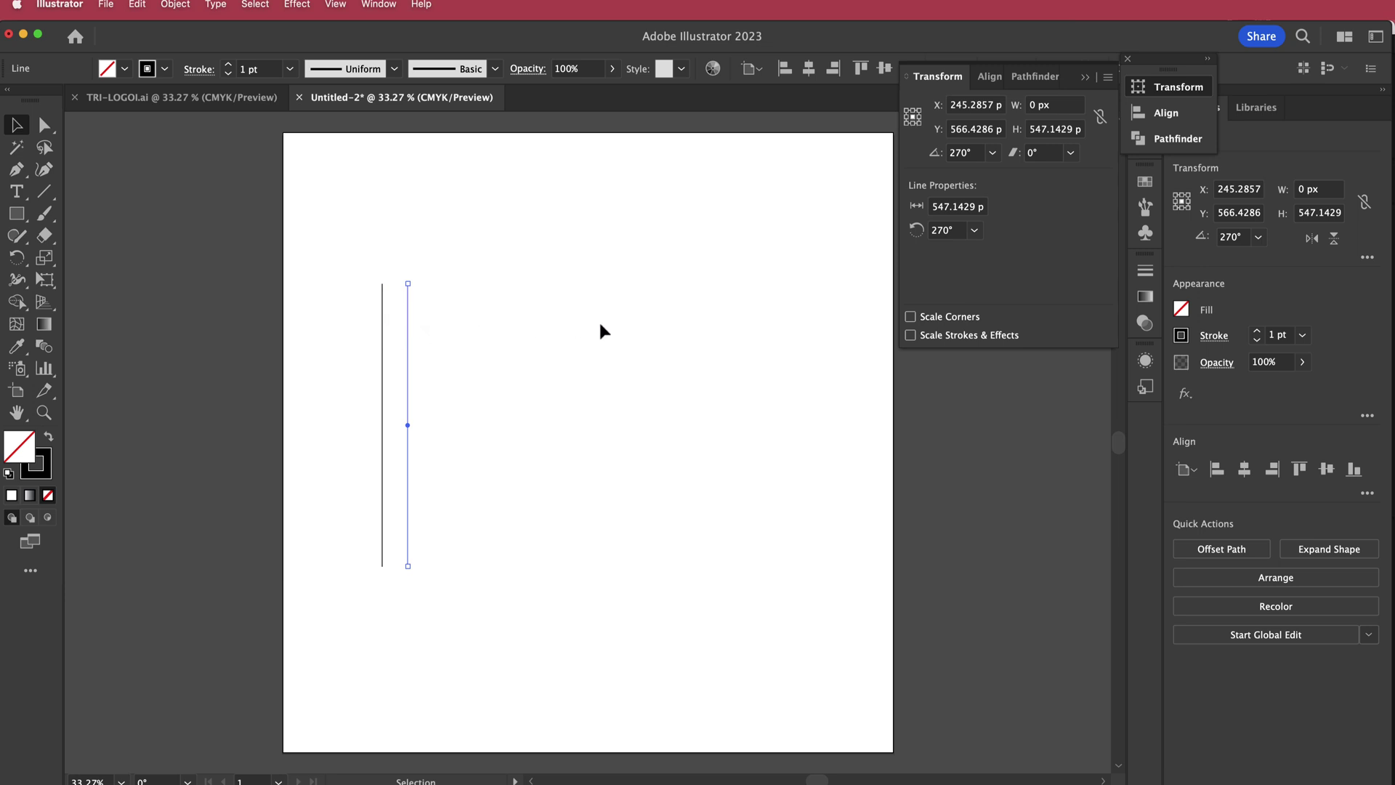
Step: Repeat the line duplication six more times to make a row of eight evenly spaced vertical lines
key(super)
key(super+d)
key(super+d)
key(super+d)
key(super+d)
key(super+d)
key(super+d)
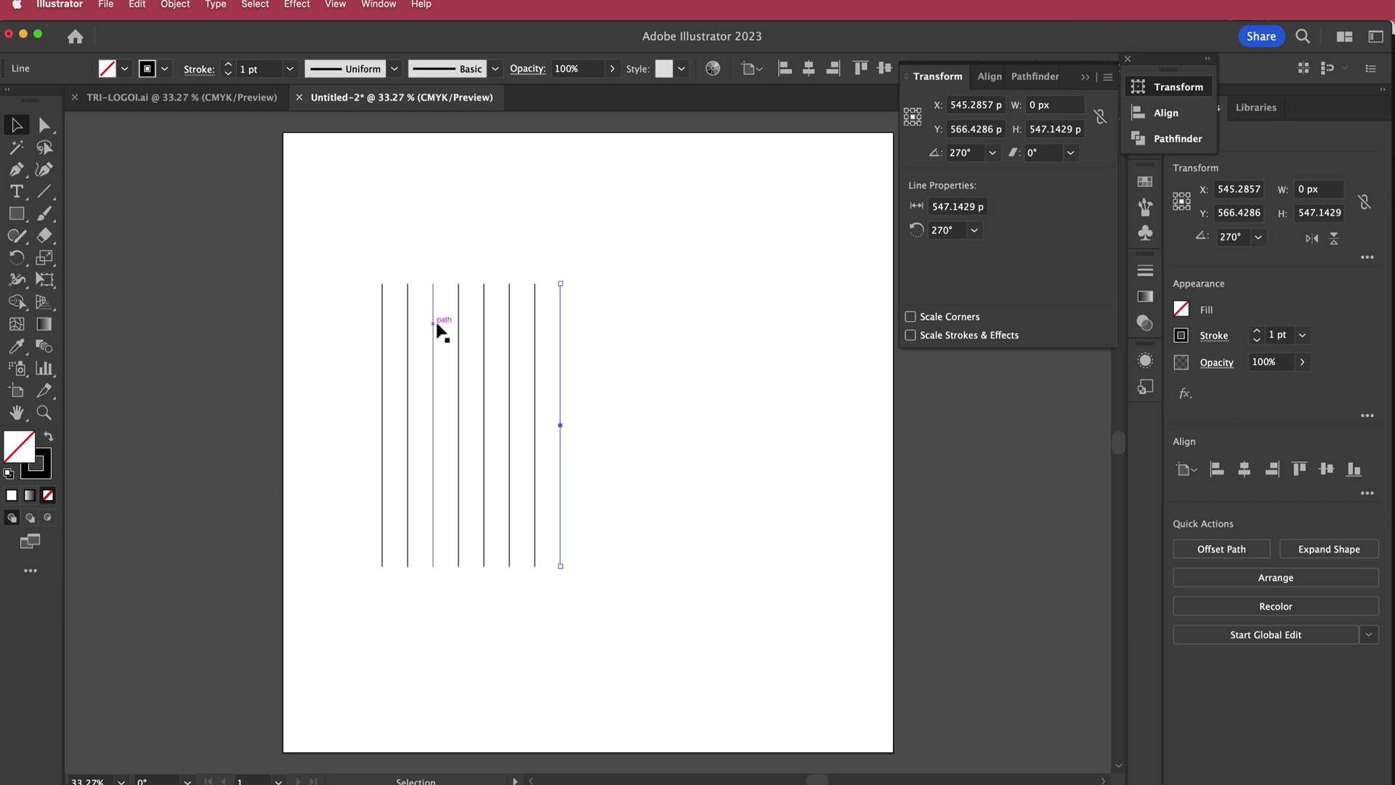
Step: Copy all eight vertical lines in place and rotate the copy 90° so its lines run horizontally across them
drag(678, 252, 329, 594)
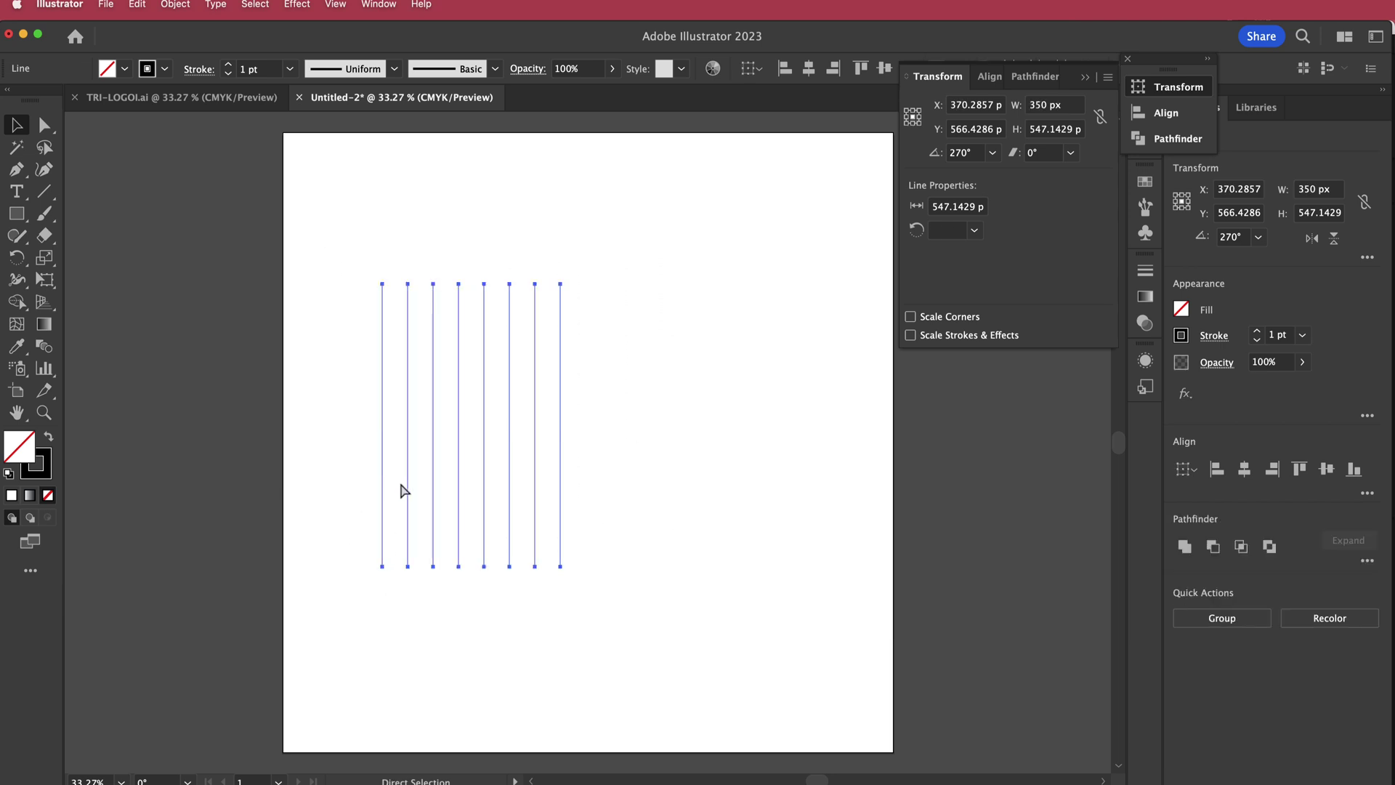
click(133, 7)
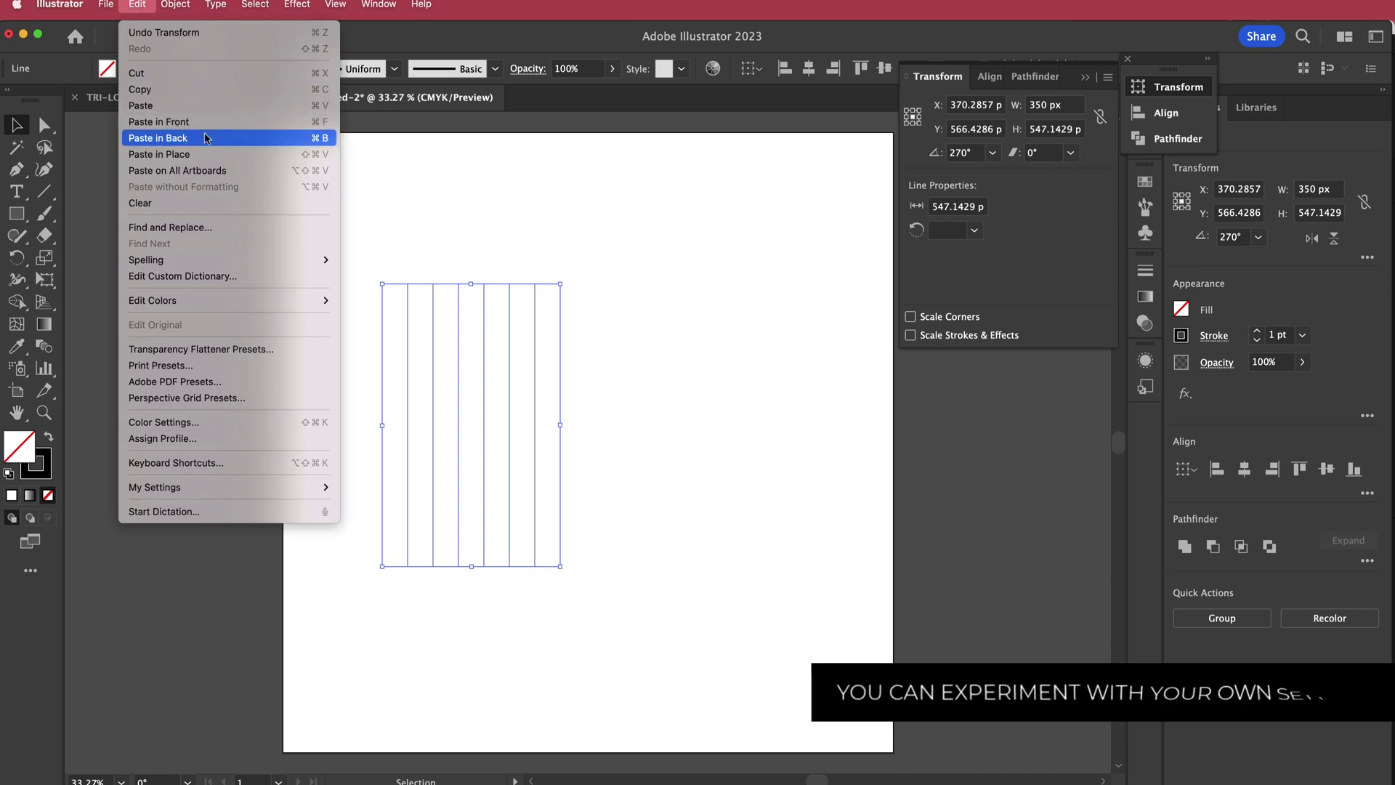
click(396, 219)
drag(568, 278, 628, 477)
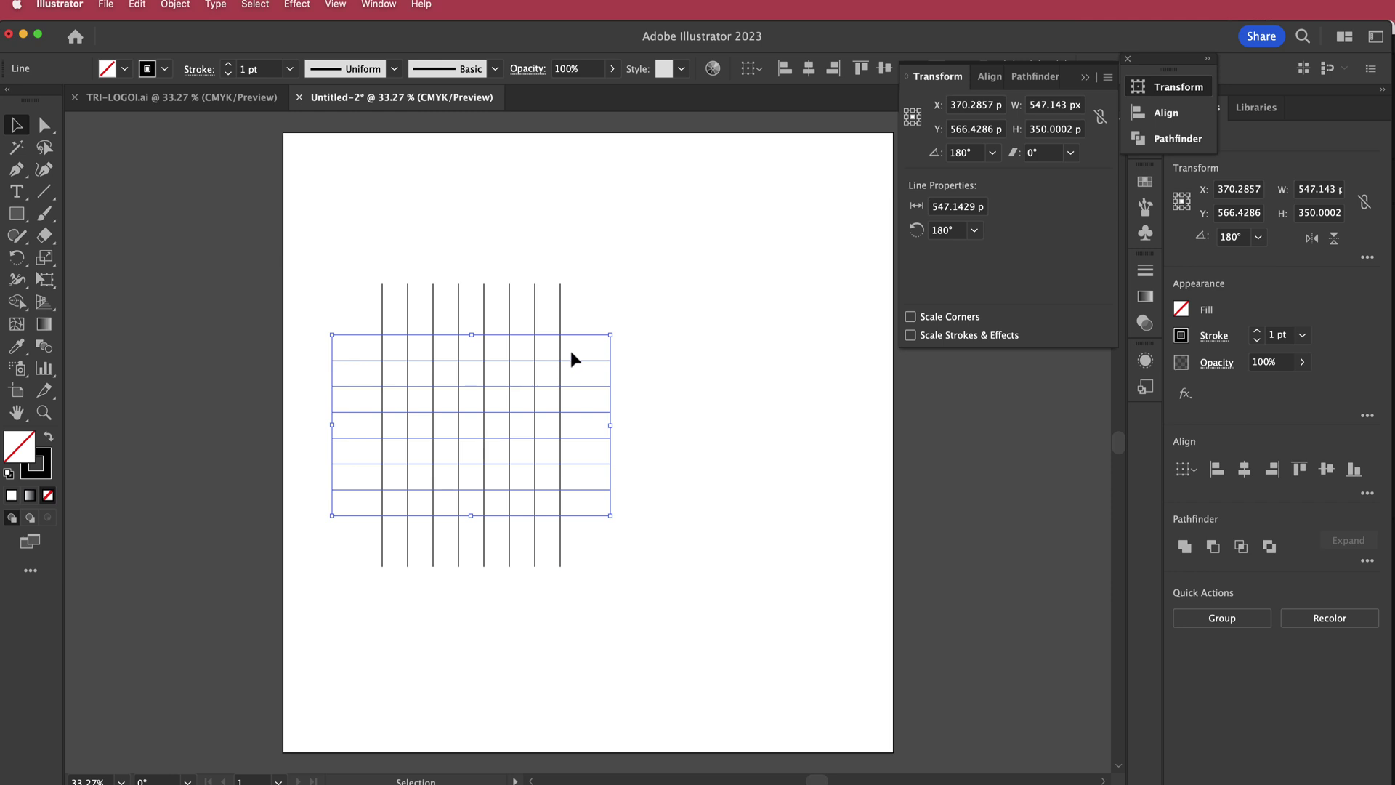
Step: Paste a copy of the horizontal lines in front and set its rotation to 240°
key(super)
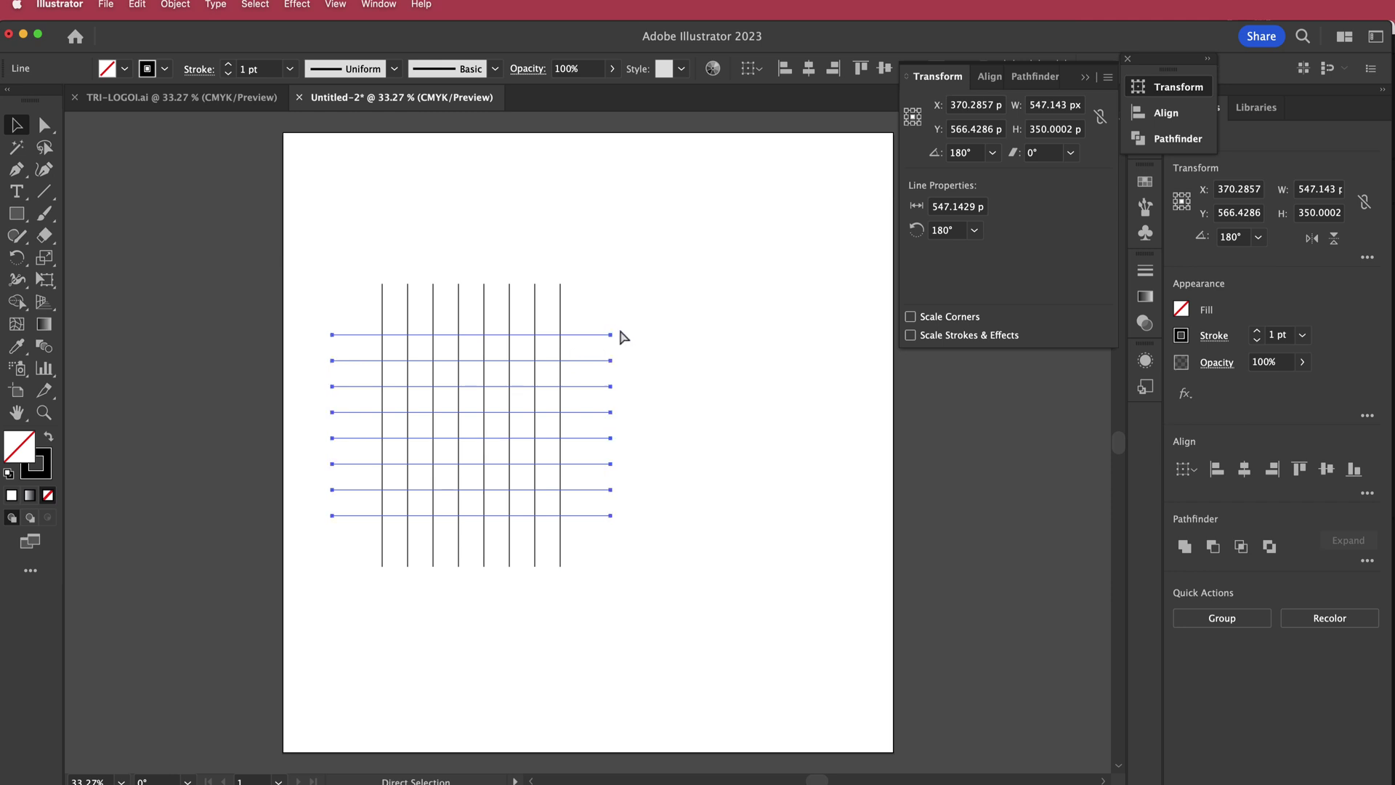
click(140, 6)
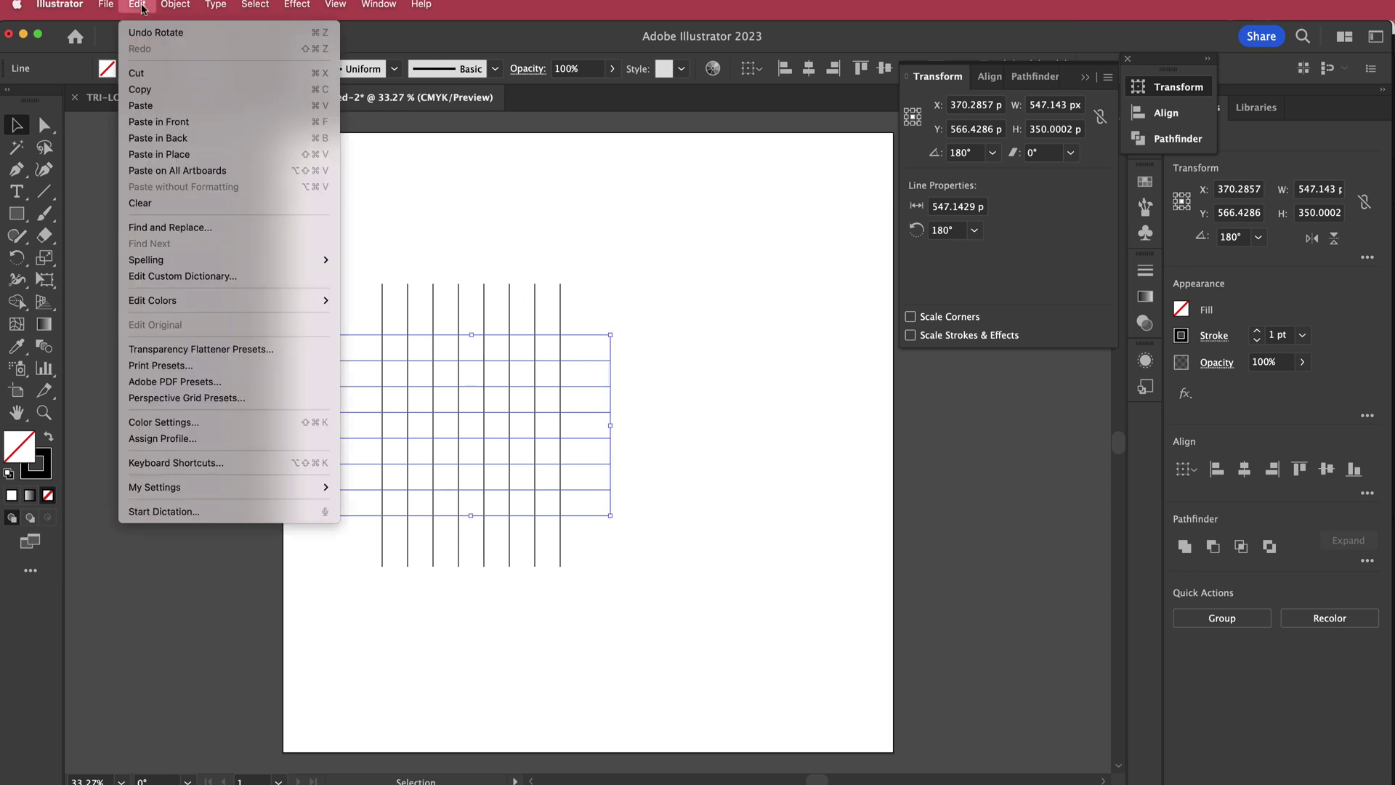
click(183, 128)
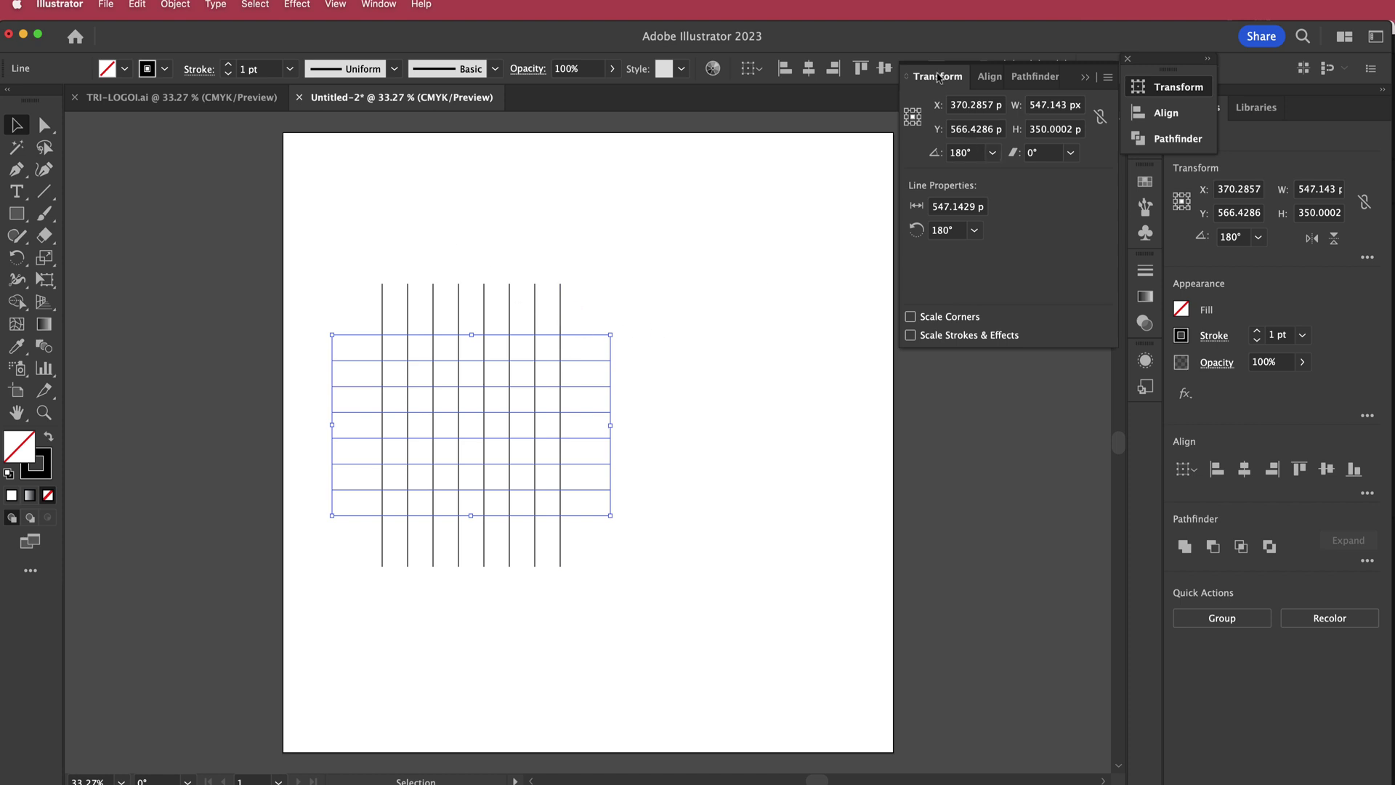
click(373, 13)
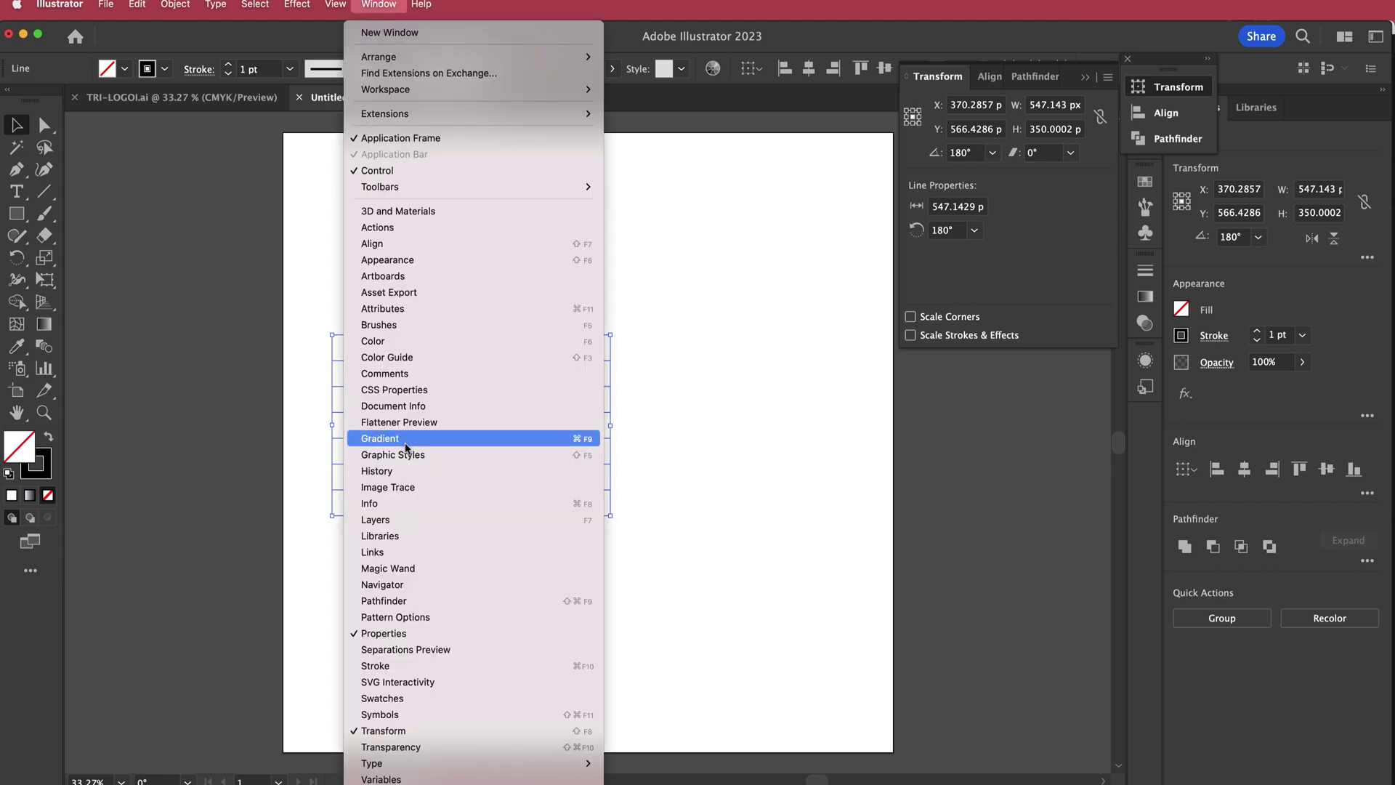
click(992, 152)
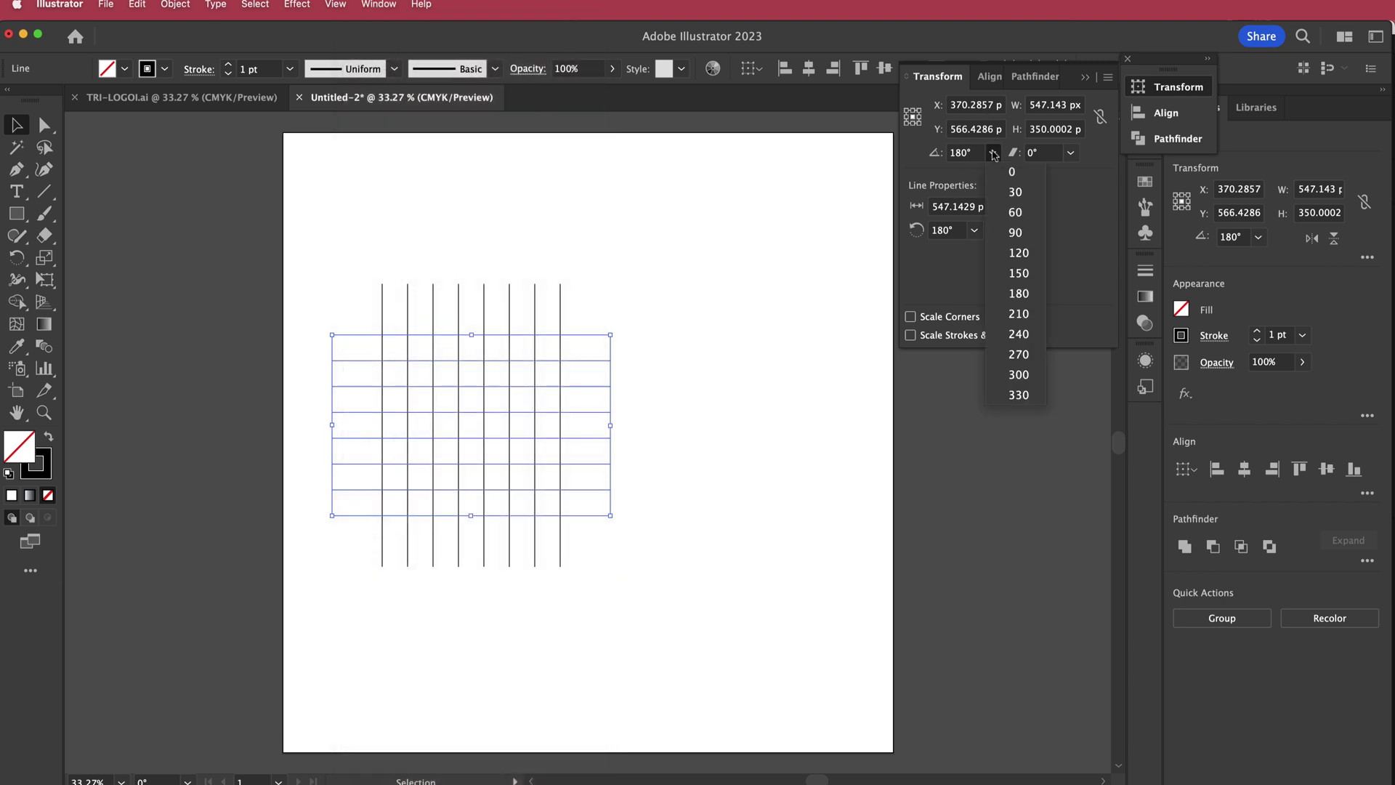
click(1033, 336)
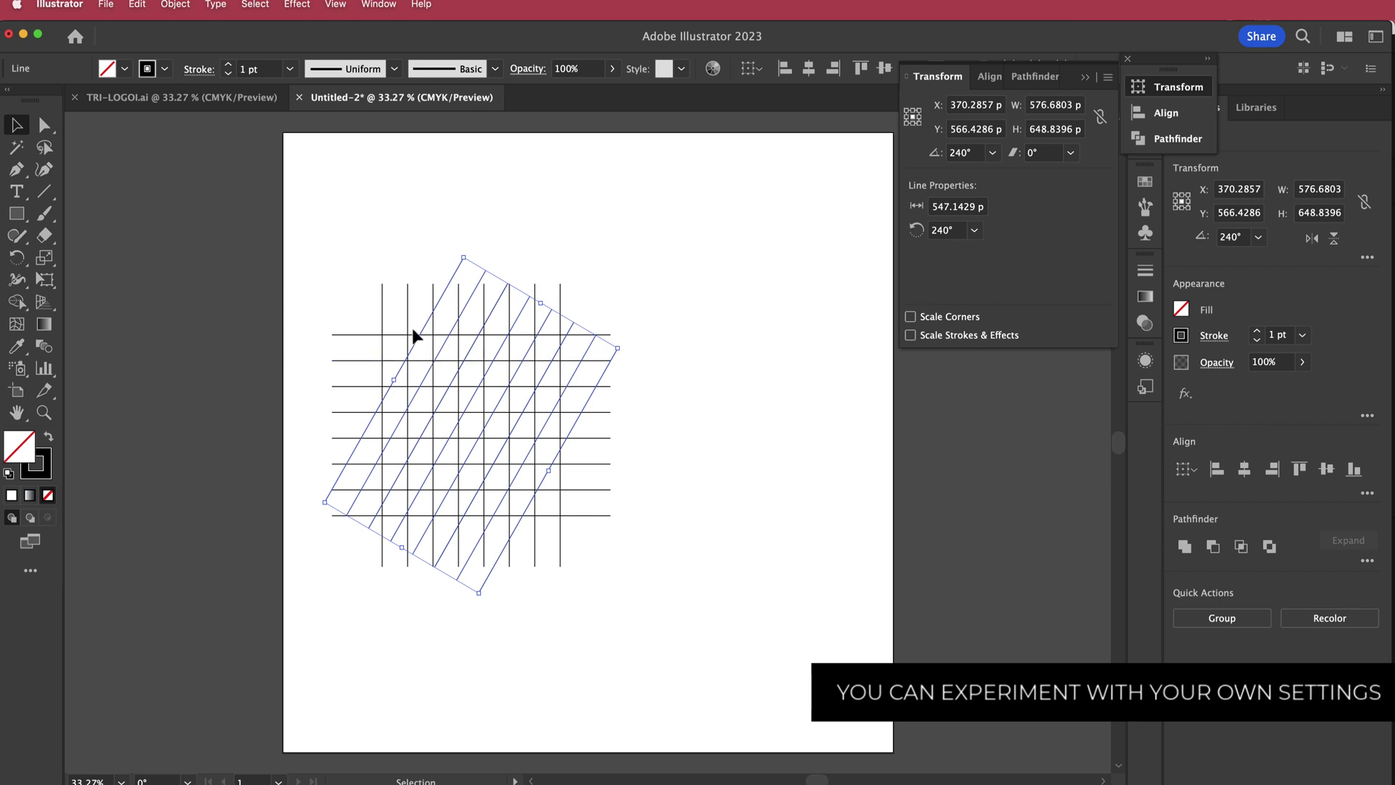
Step: Paste a copy of the diagonal lines in place, set its rotation to -240°, and deselect it
click(144, 7)
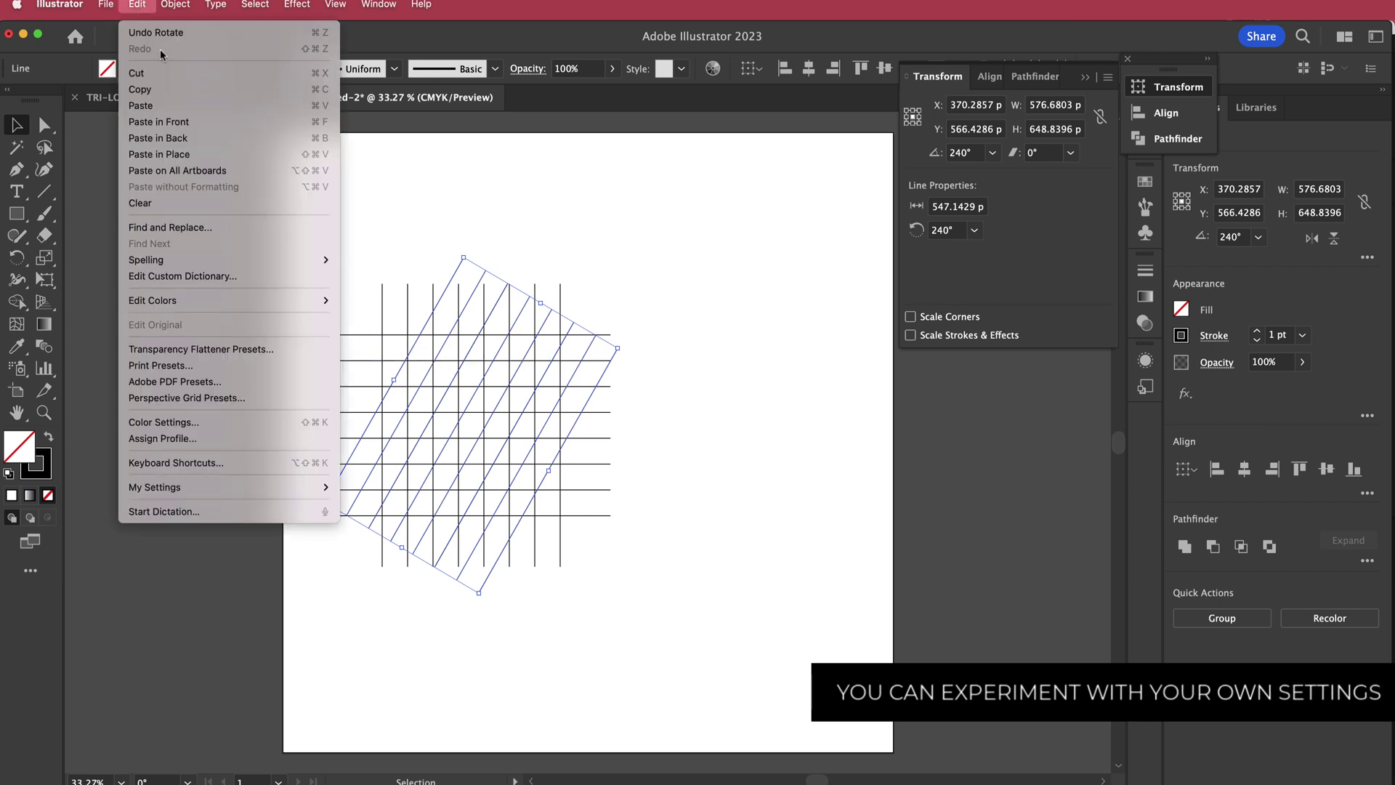
click(192, 155)
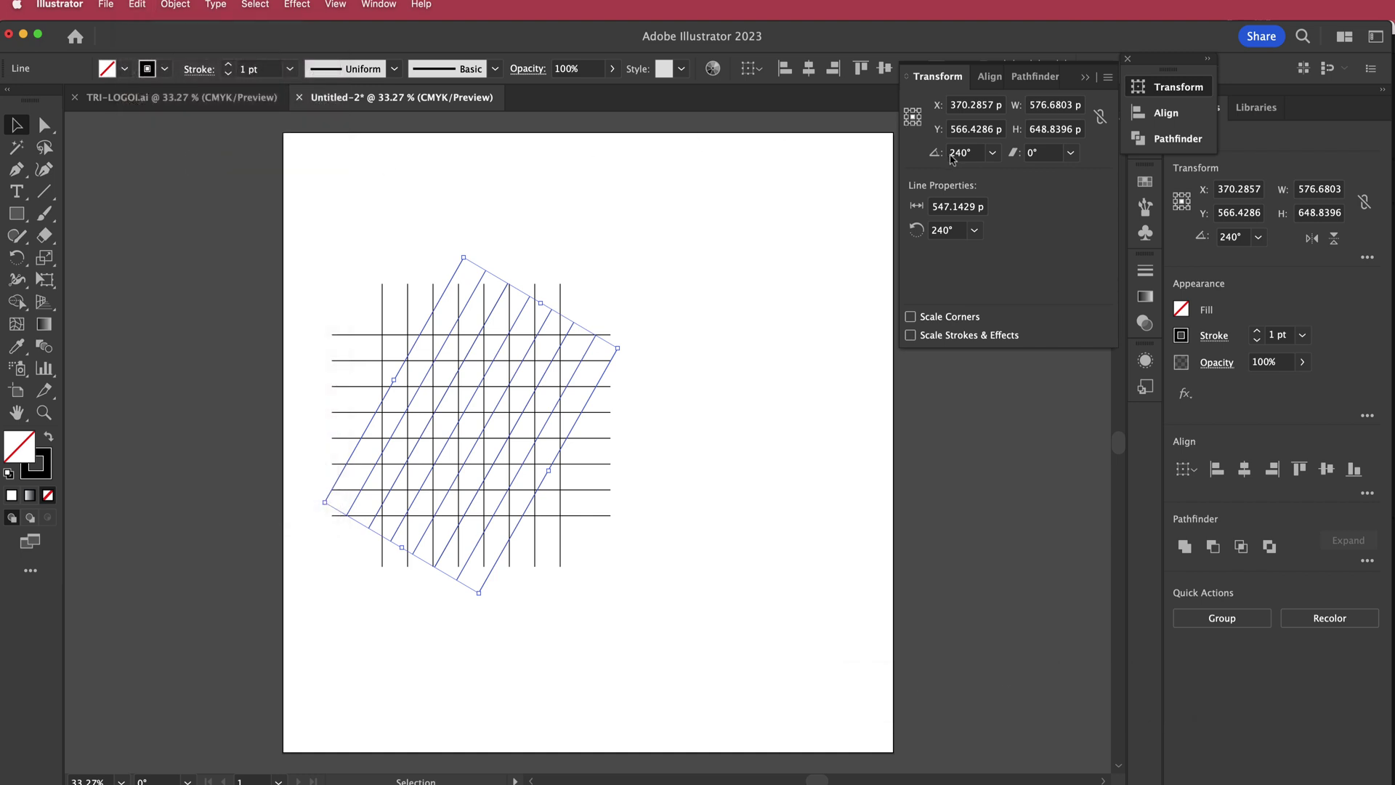
click(951, 154)
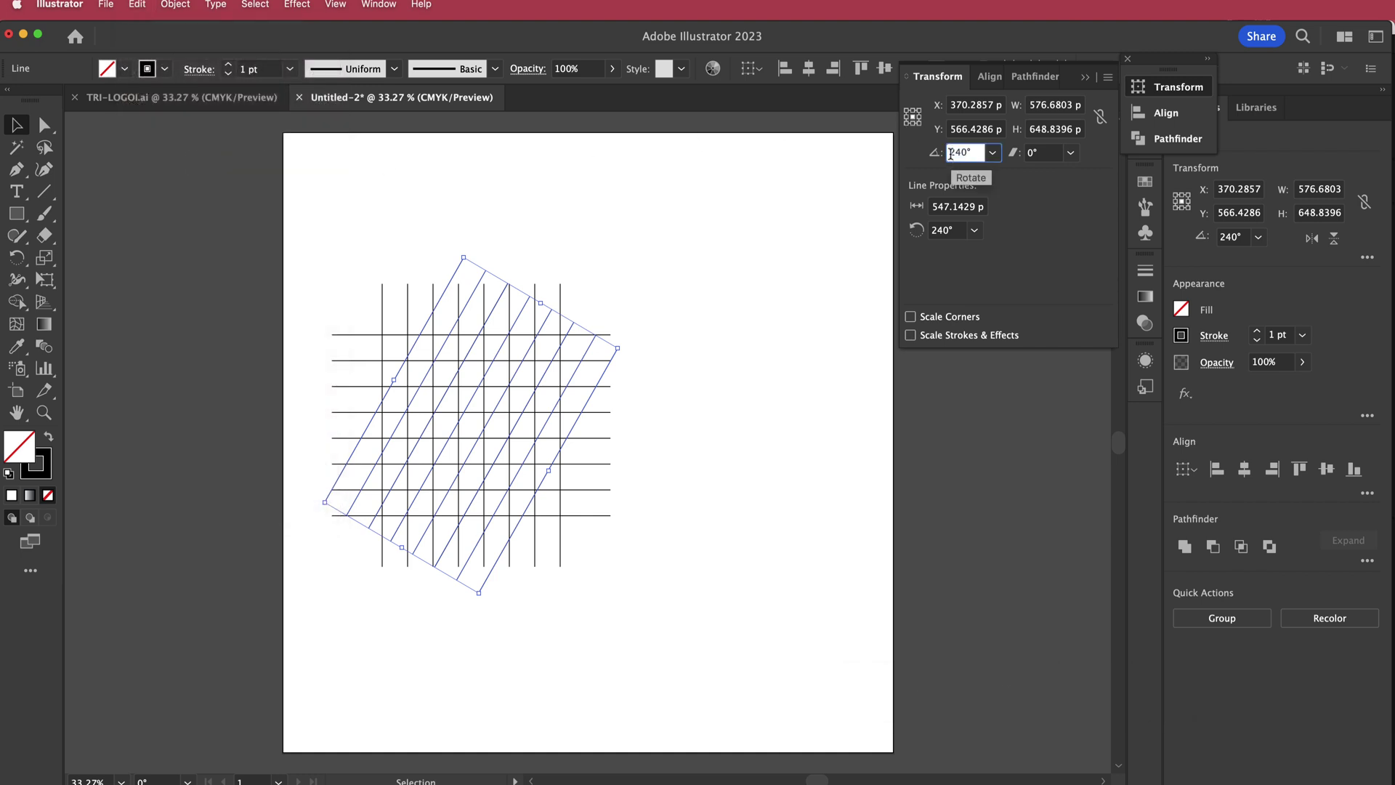
text(-)
key(Return)
click(807, 265)
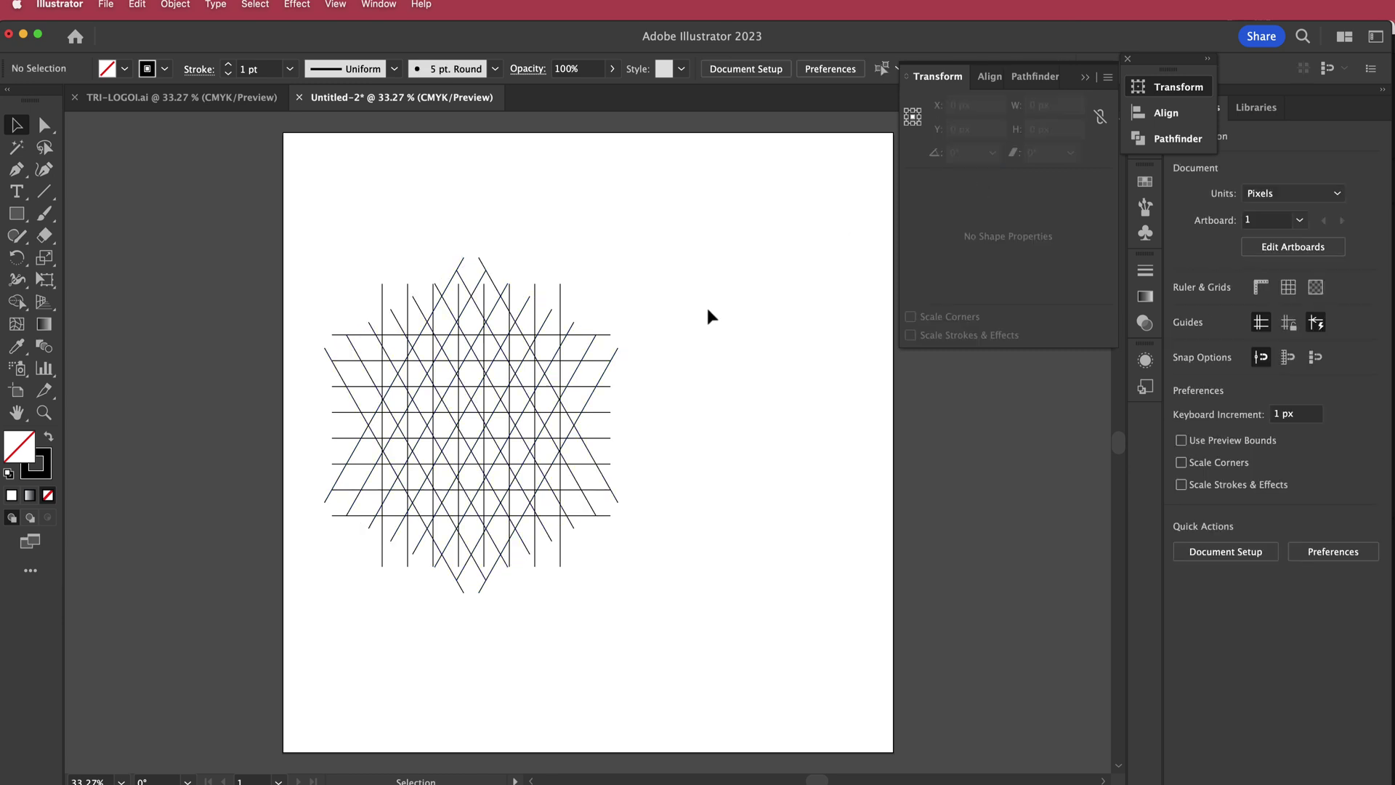
Step: Select the whole line grid and merge its cells with Shape Builder into a downward-pointing triangle outline with a horizontal crossbar
scroll(436, 395, up, 2)
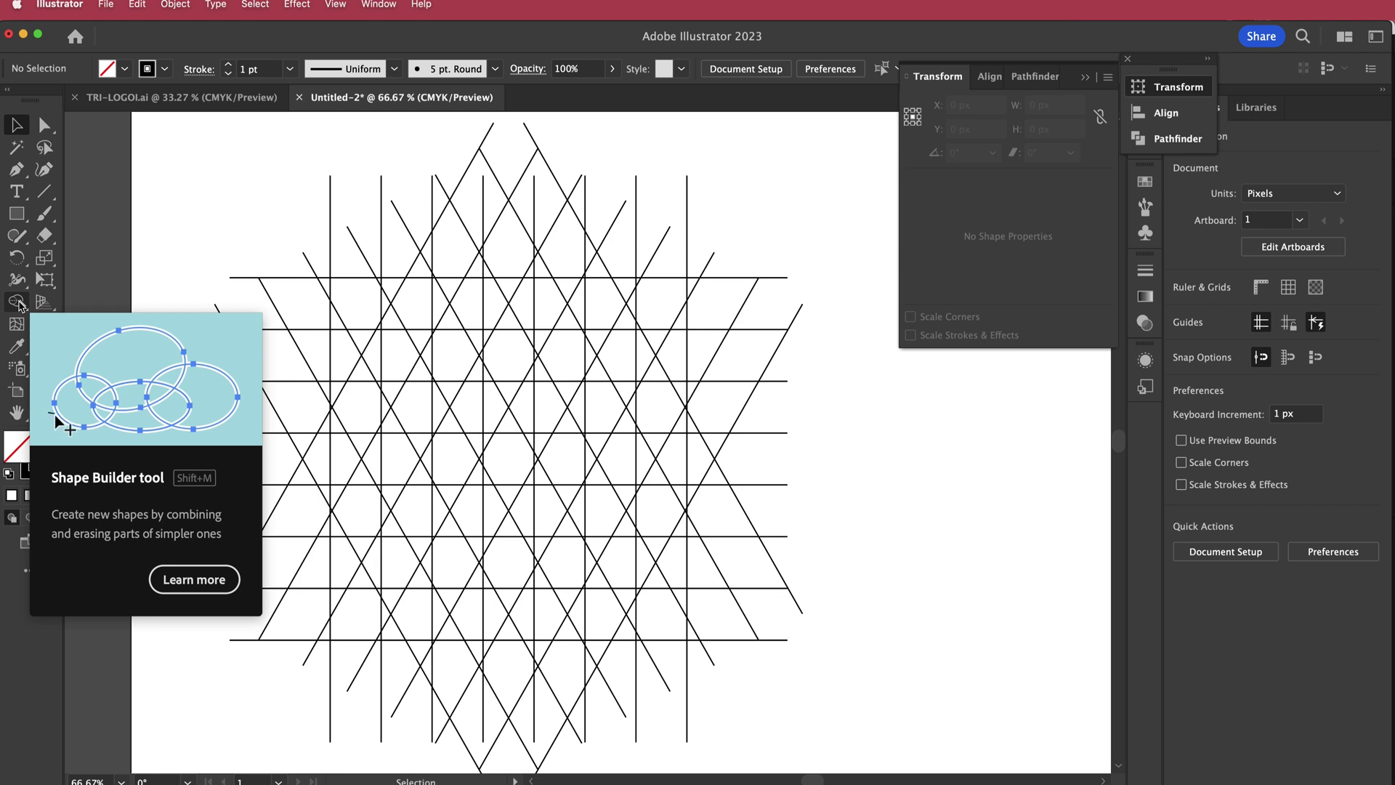
click(20, 303)
key(super+a)
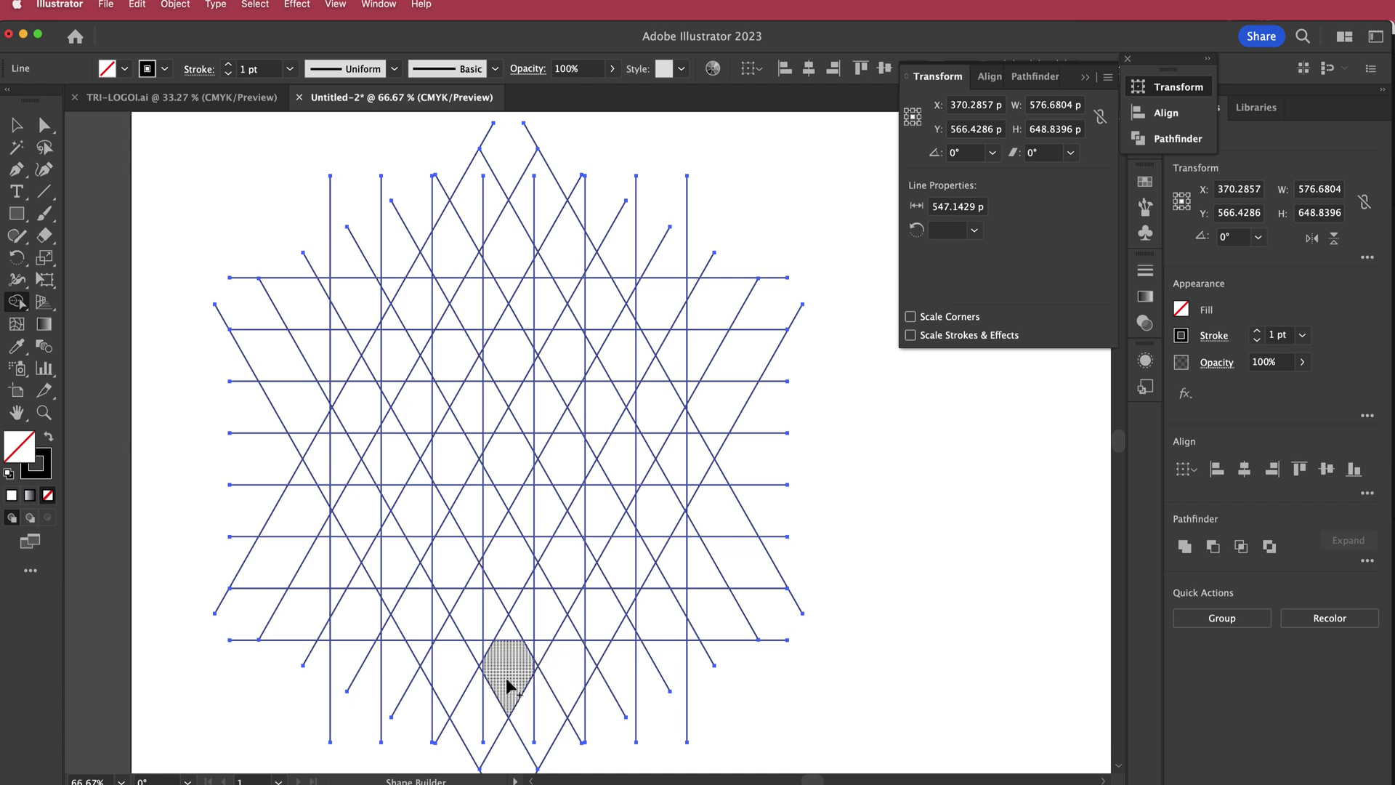
mouse_move(506, 687)
mouse_down()
mouse_move(561, 560)
mouse_move(535, 660)
mouse_move(380, 399)
mouse_move(636, 374)
mouse_up()
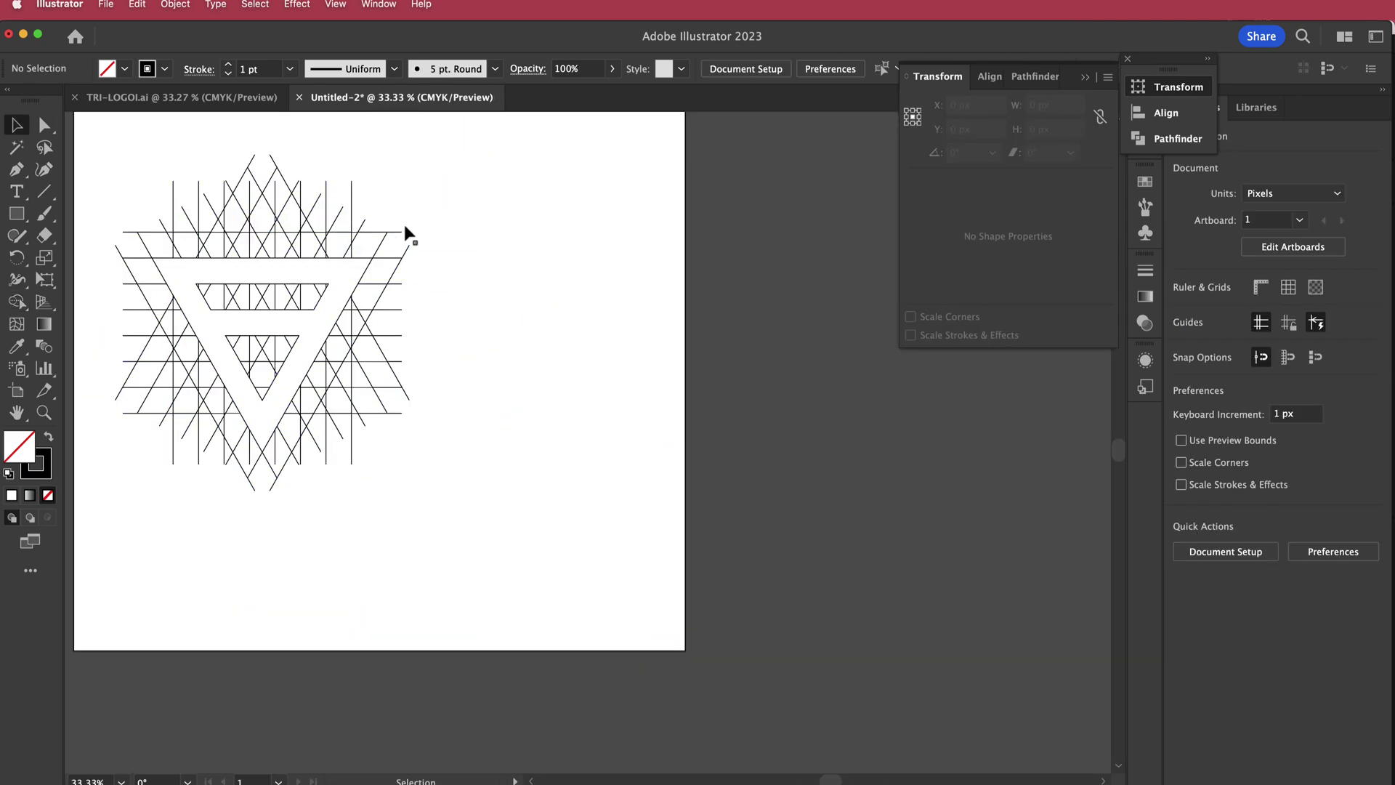
Step: Move the merged triangle logo out of the grid and swap its fill and stroke for a solid black fill
click(267, 260)
drag(267, 261, 560, 375)
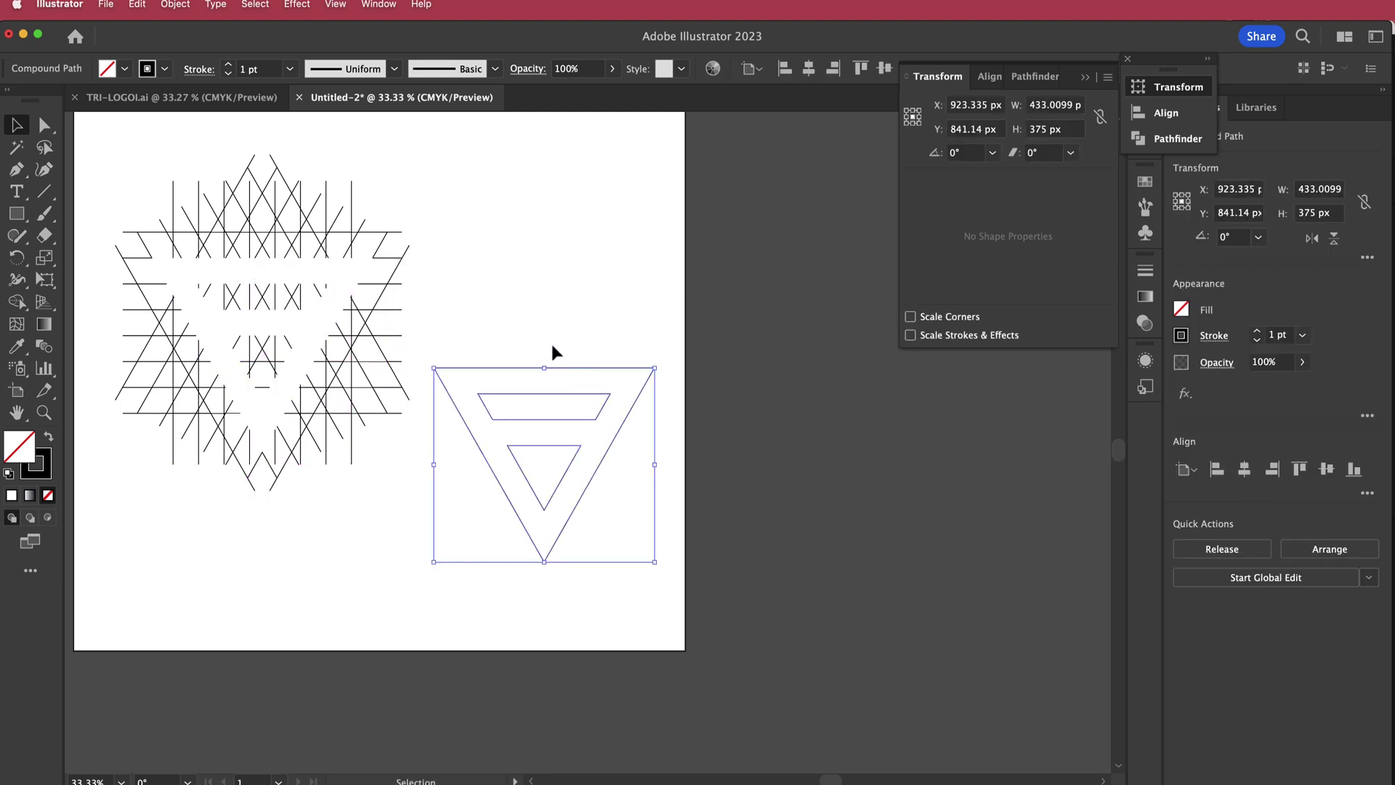
click(50, 436)
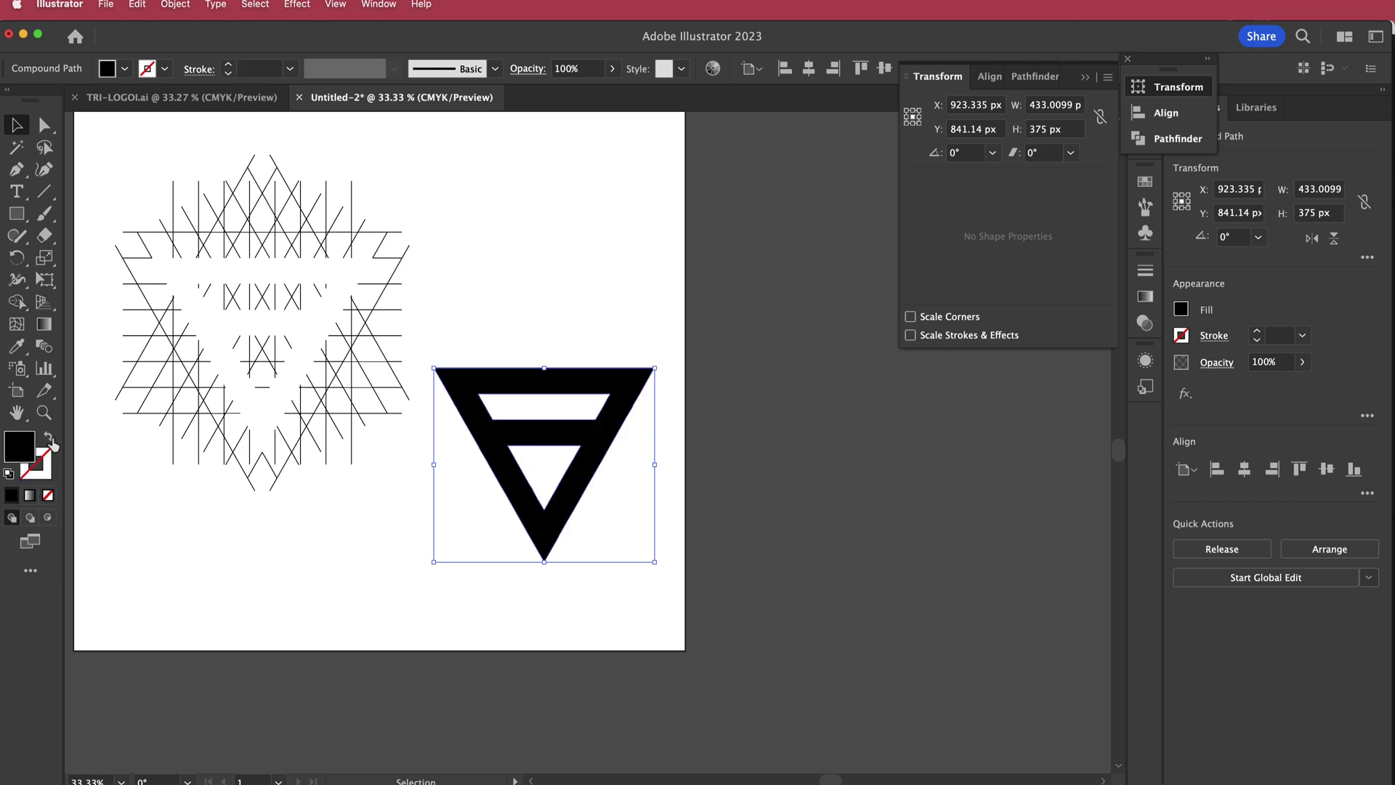
Step: Switch to After Effects and create a 1920 x 1080 composition at 30 fps lasting 10 seconds
click(212, 102)
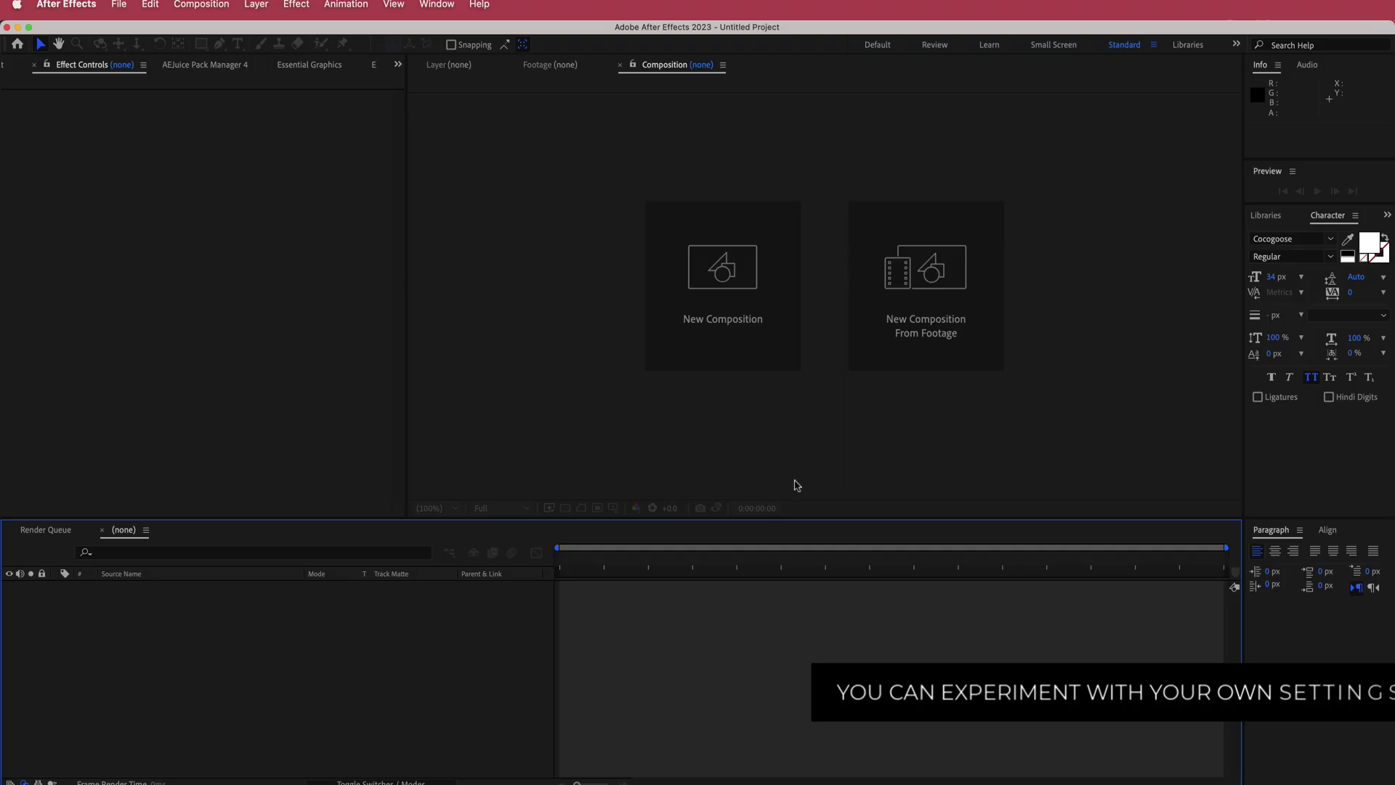
click(744, 338)
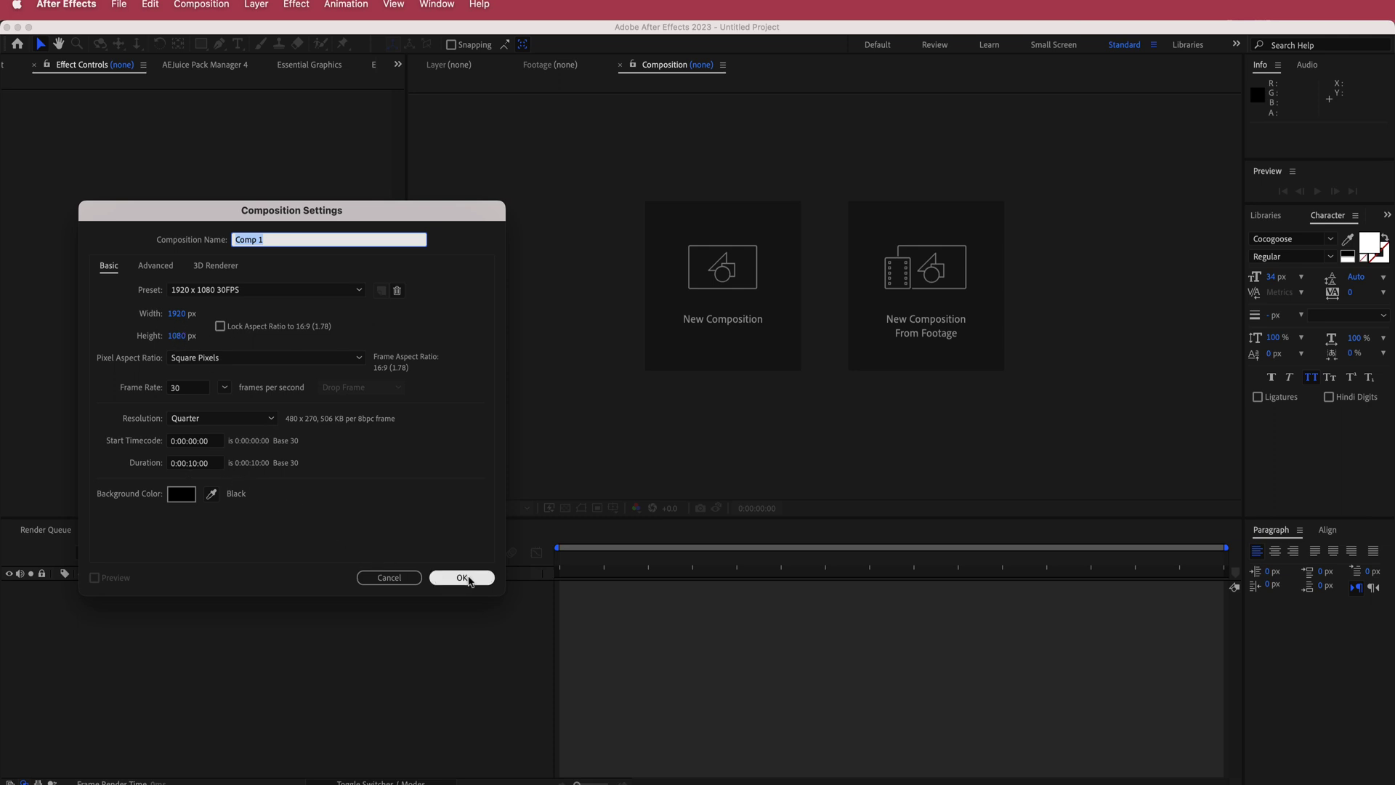
click(465, 577)
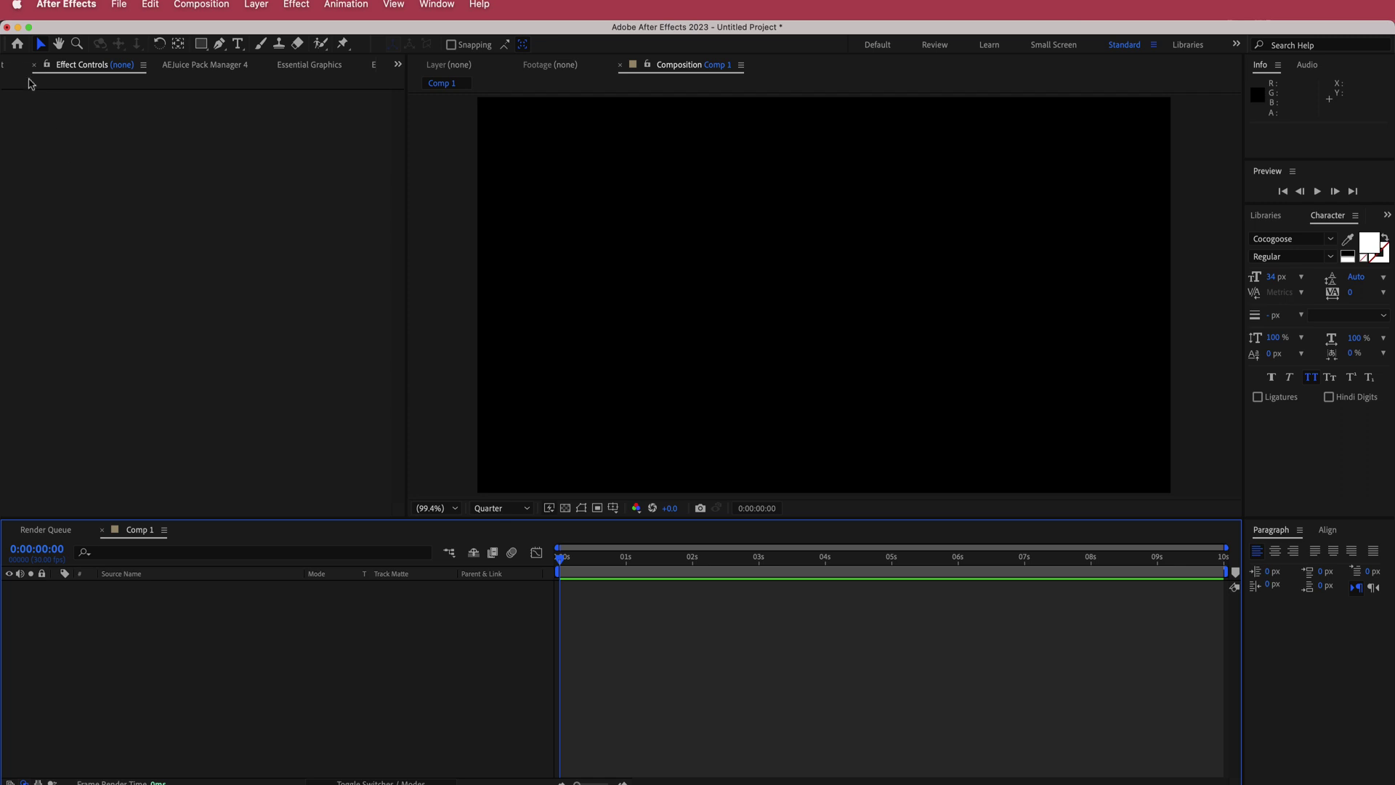
Step: Import TRI-LOGOI.ai as footage with merged layers and place it as a layer in Comp 1
key(super+0)
right_click(201, 220)
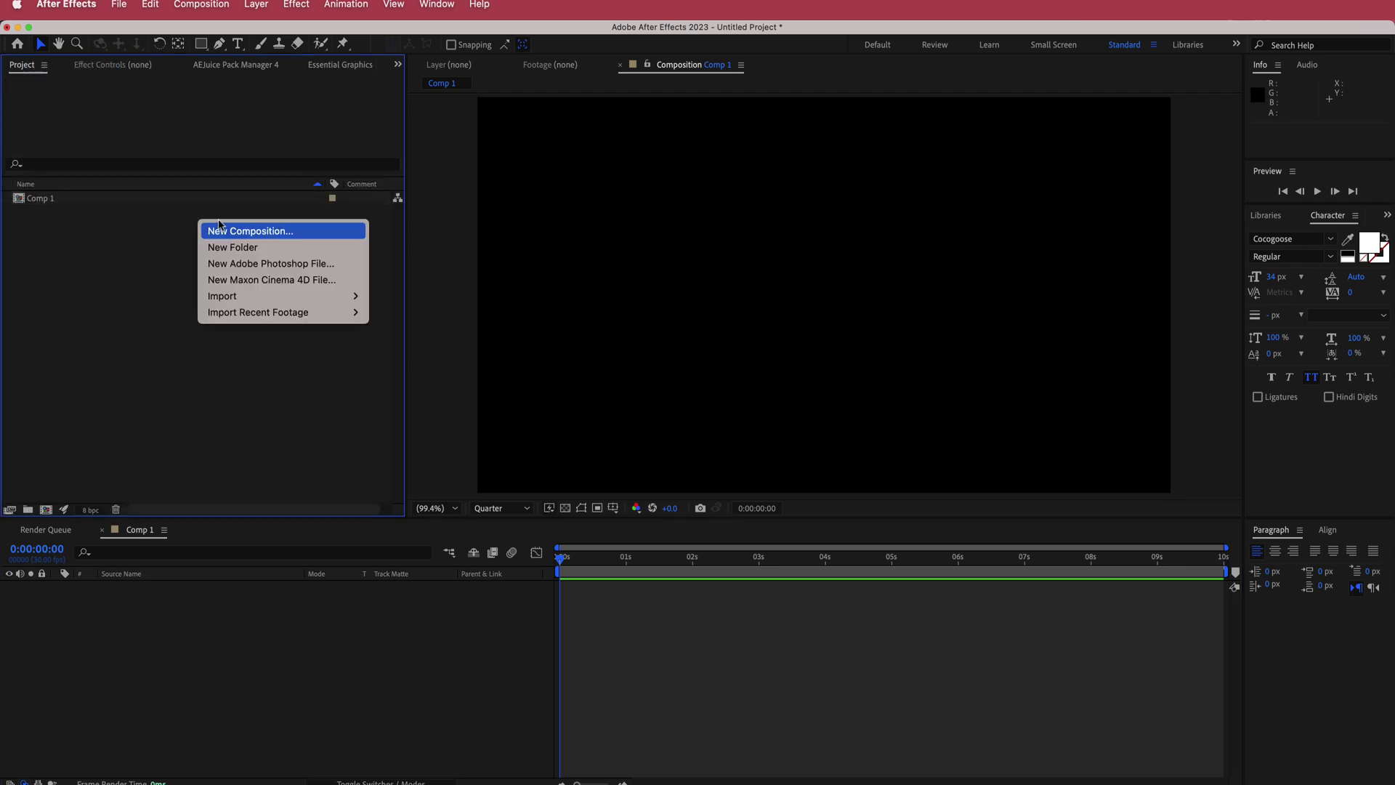
mouse_move(341, 296)
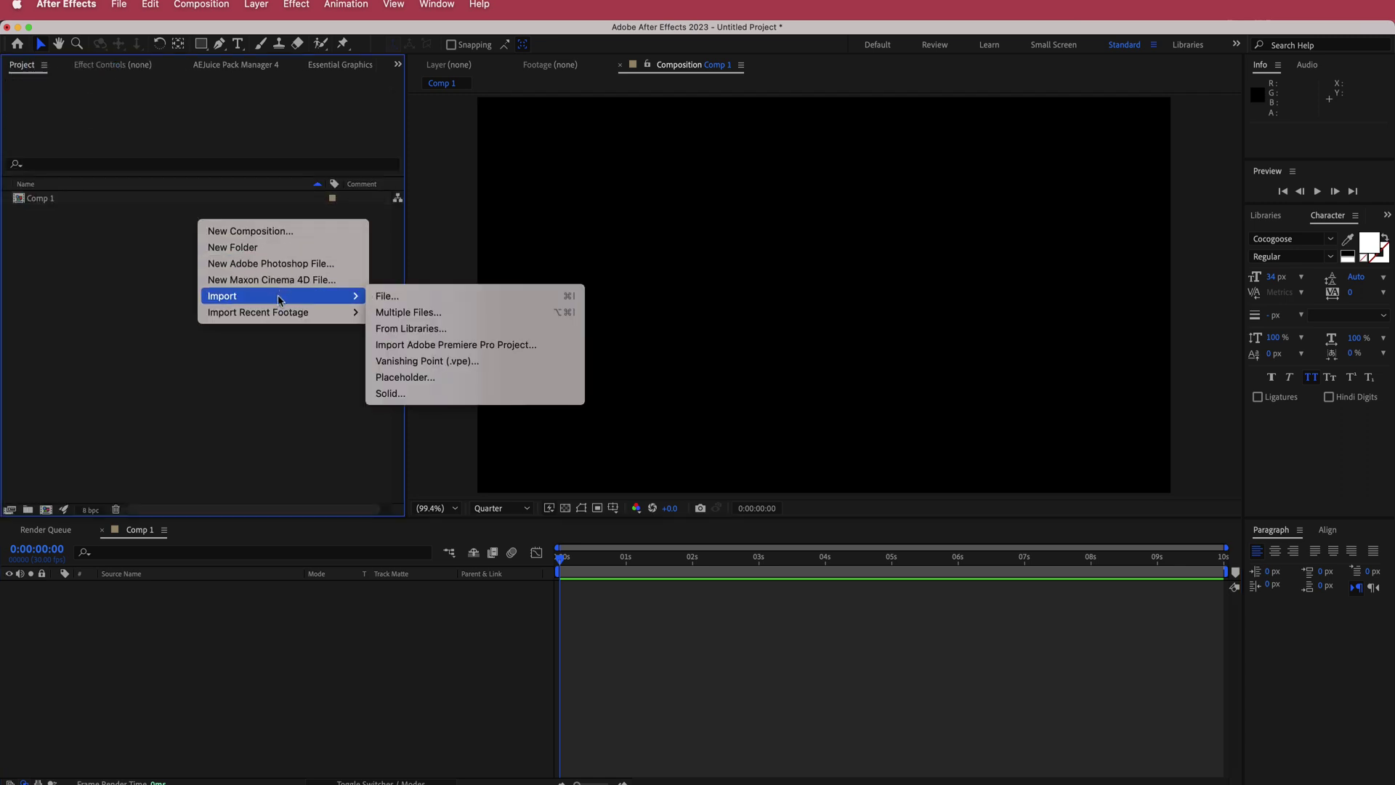
click(407, 296)
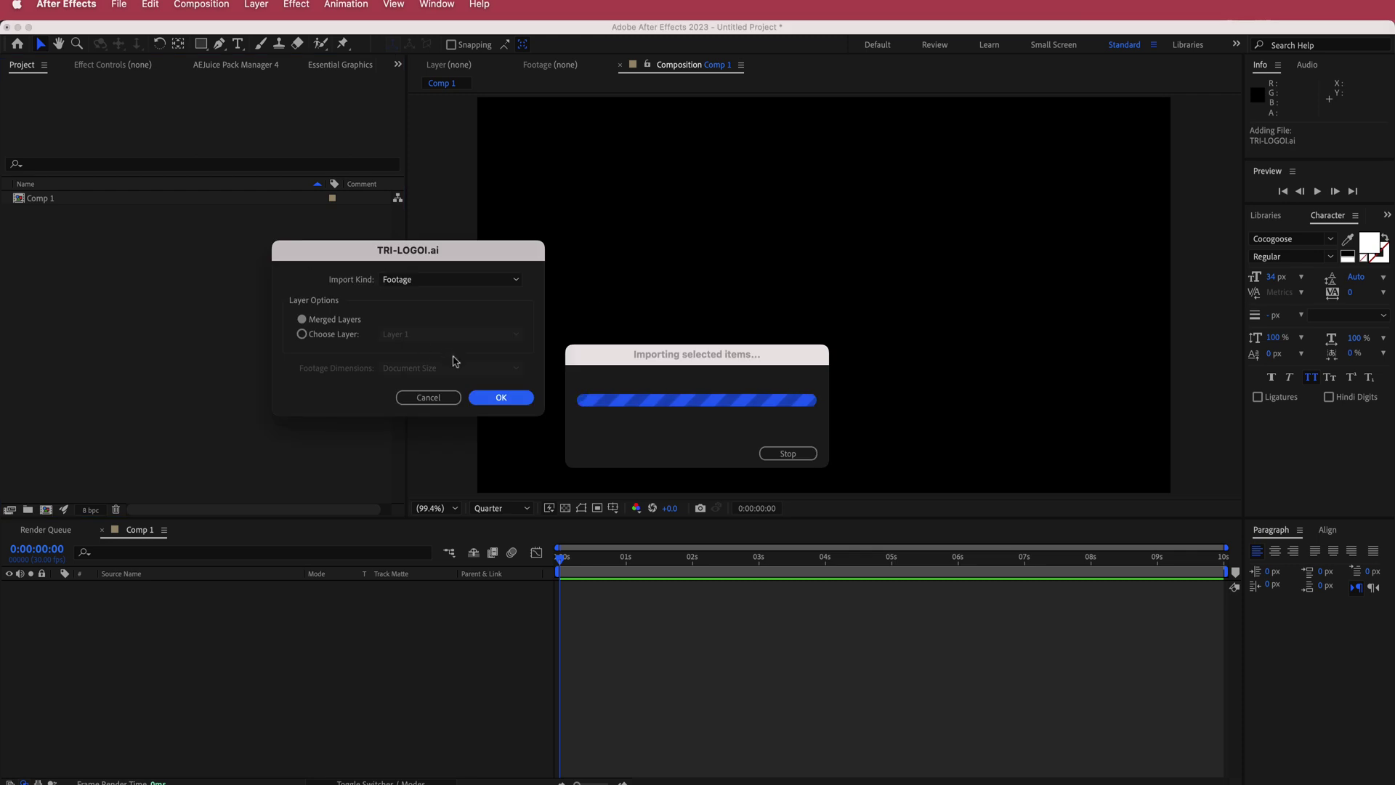
click(501, 398)
drag(56, 212, 217, 609)
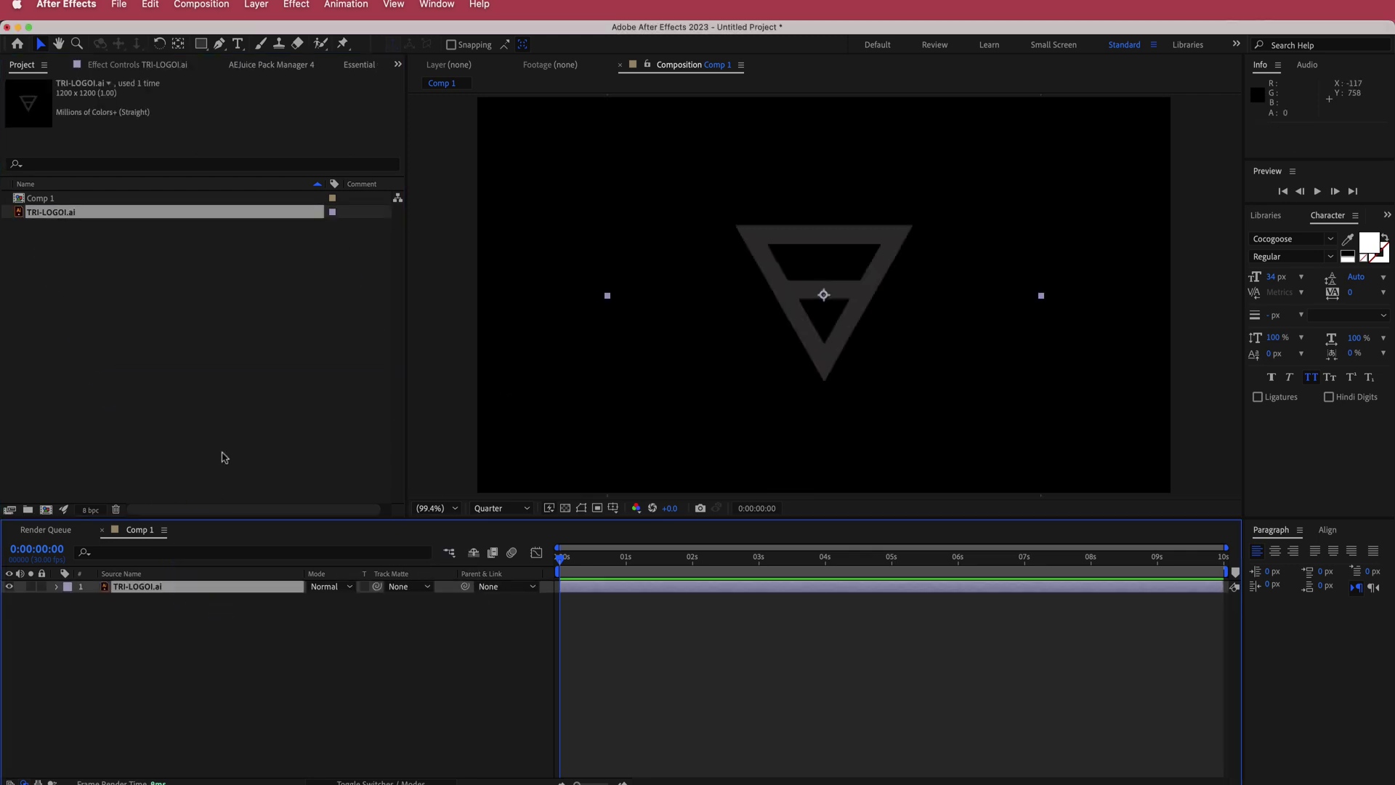
Step: Apply the Fill effect to the TRI-LOGOI.ai layer and set its color to white (FFFFFF)
key(ctrl+space)
text(fill)
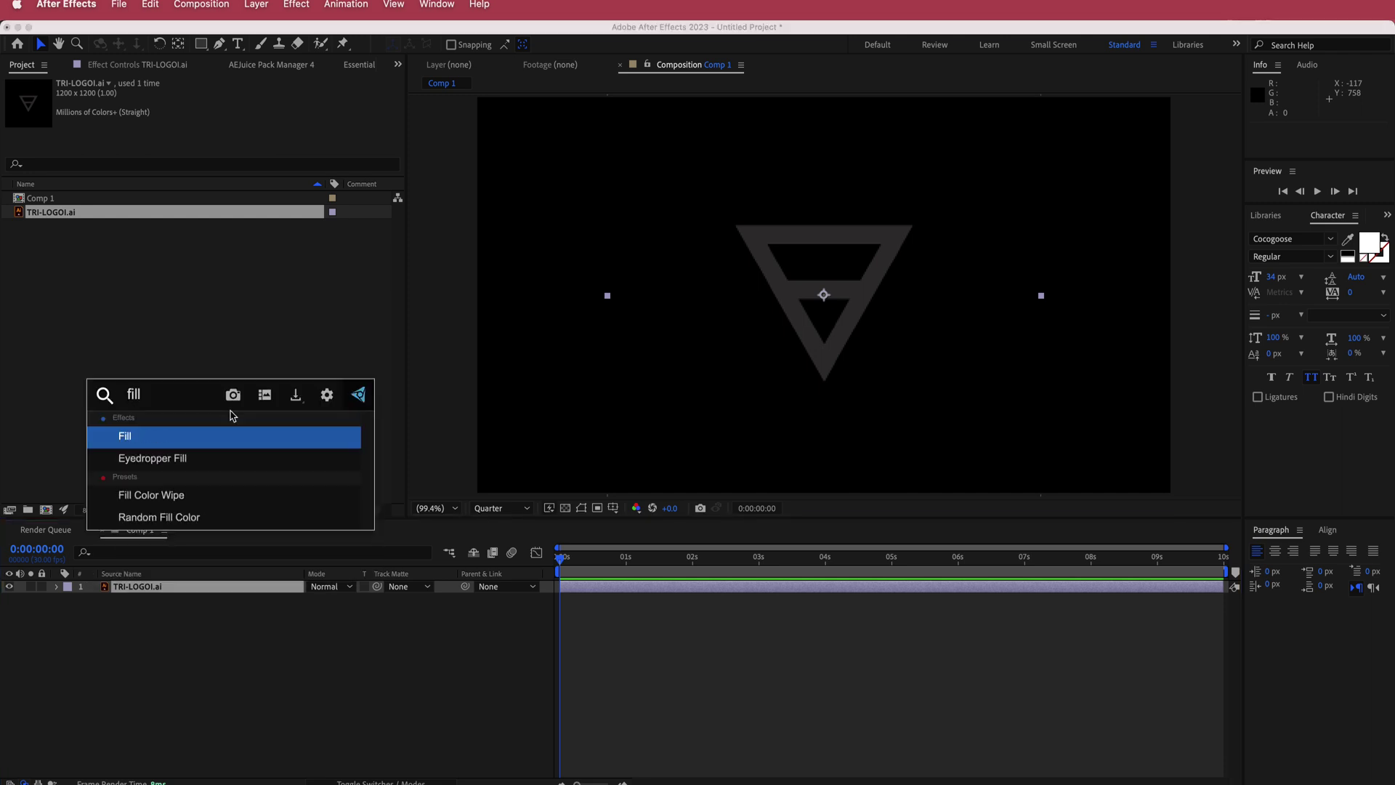
key(Return)
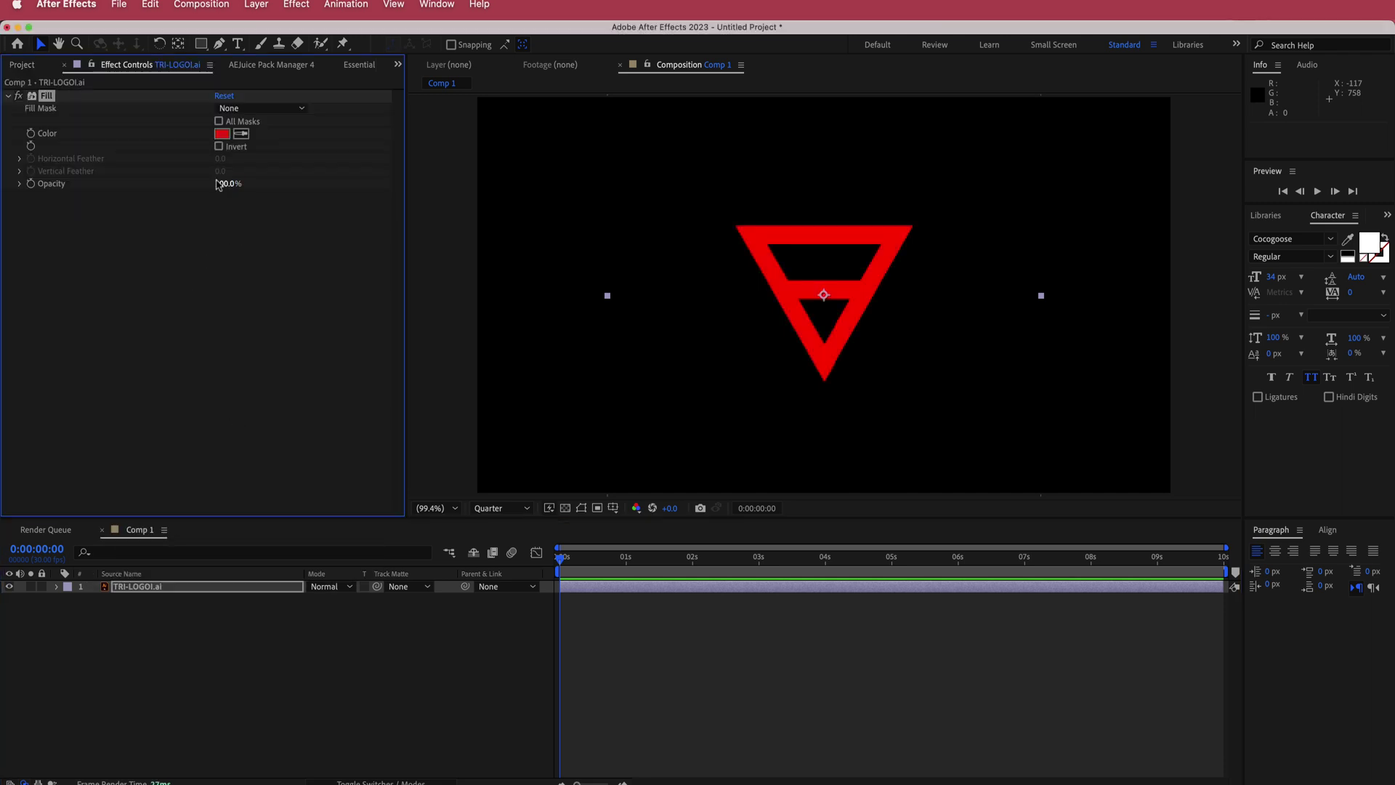
click(222, 133)
drag(87, 291, 3, 232)
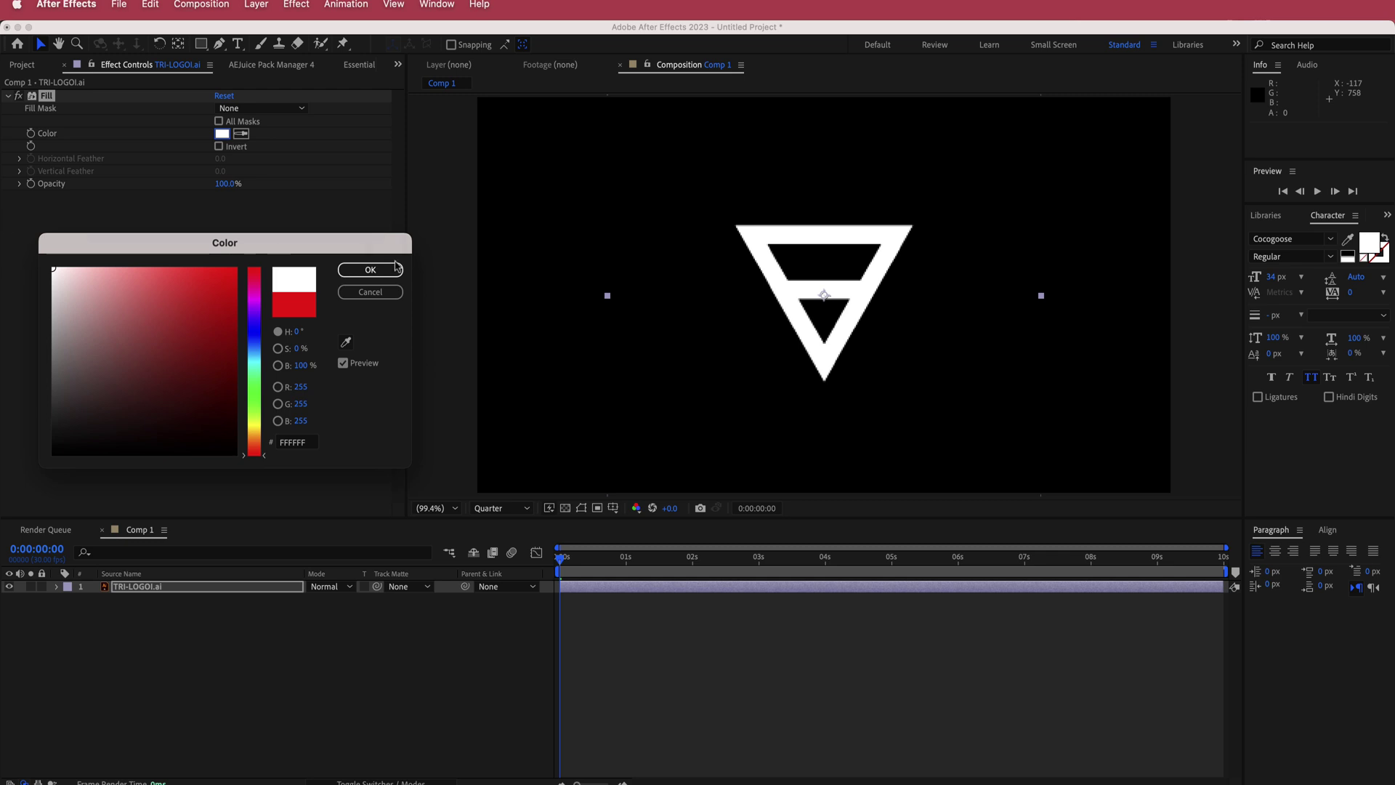
click(393, 271)
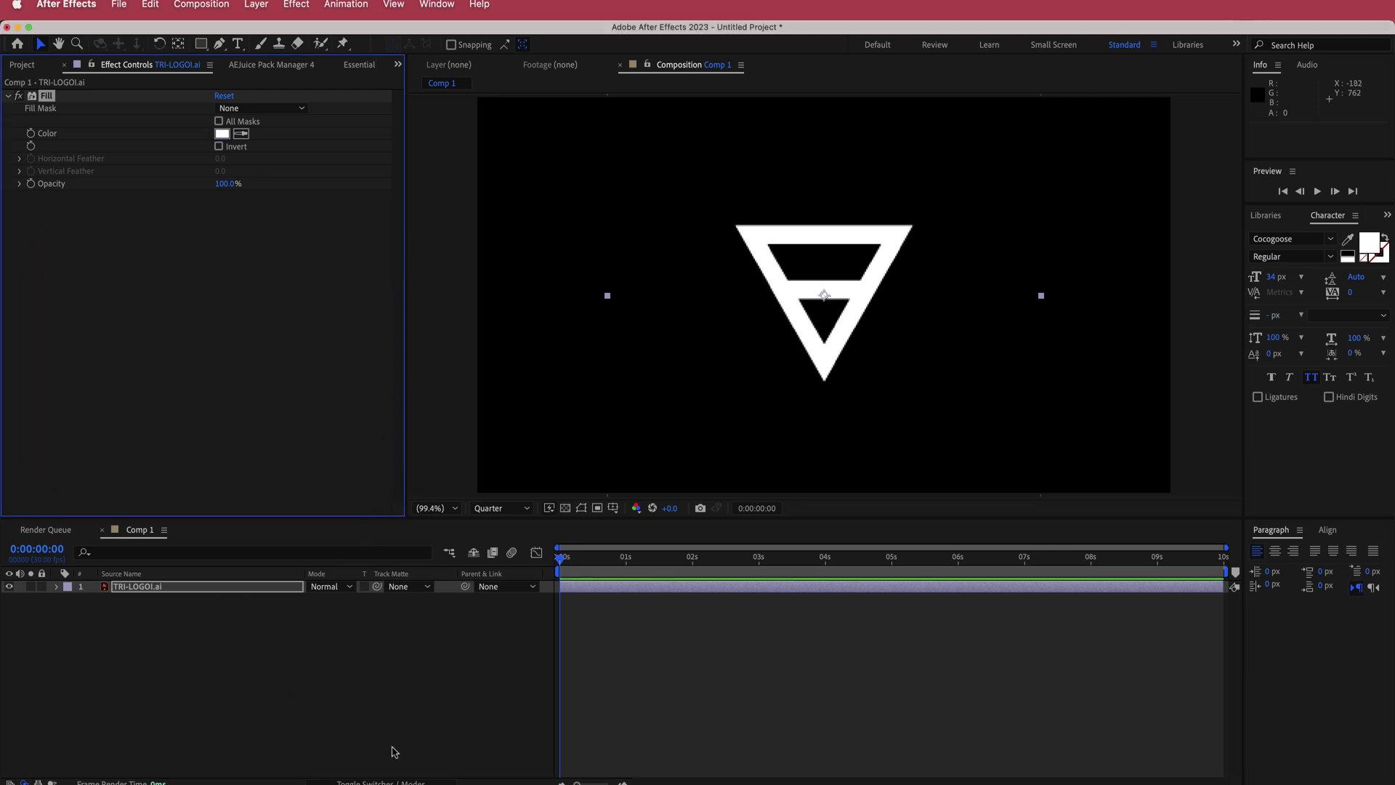
Step: Show the layer switches, set the preview resolution to Half and scale the TRI-LOGOI.ai layer to 125%
click(390, 782)
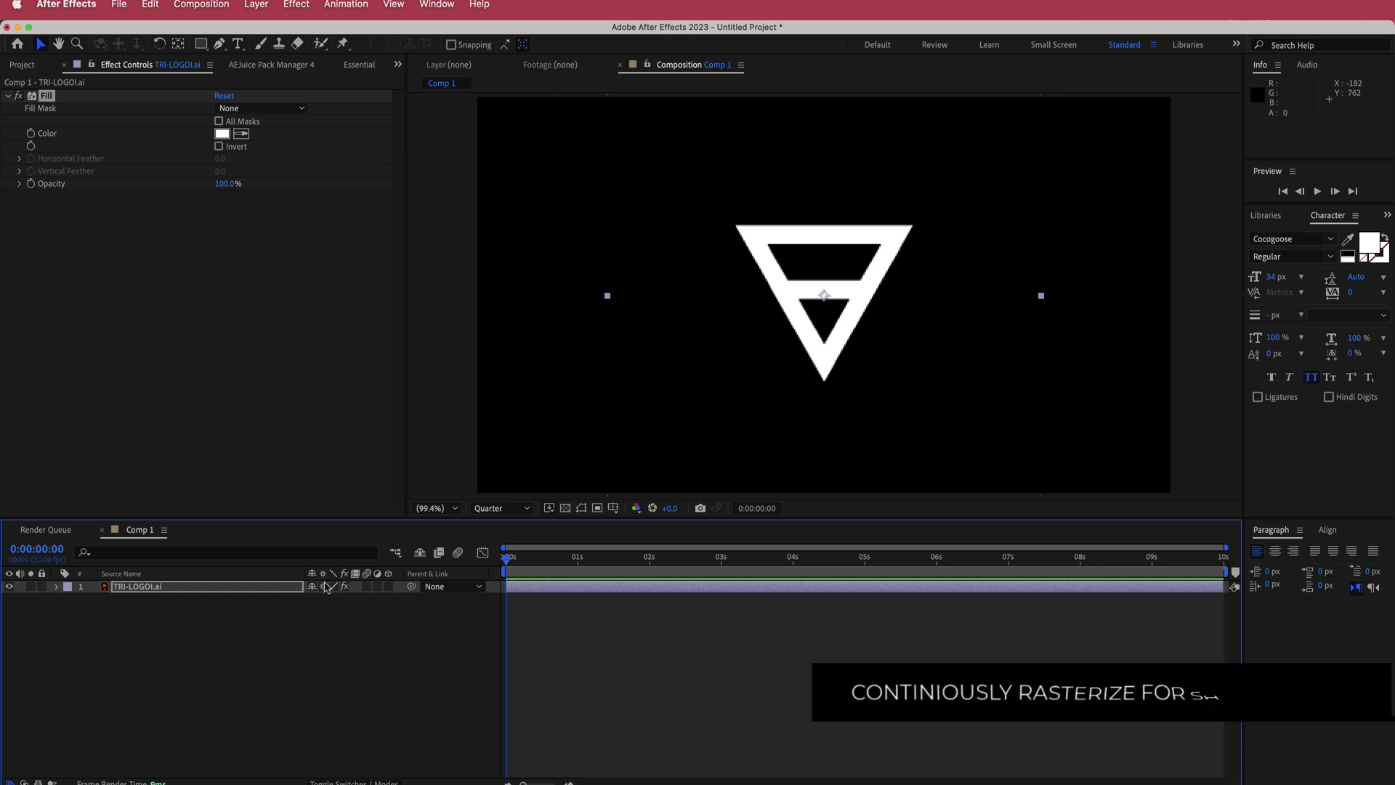
click(500, 508)
click(494, 569)
key(s)
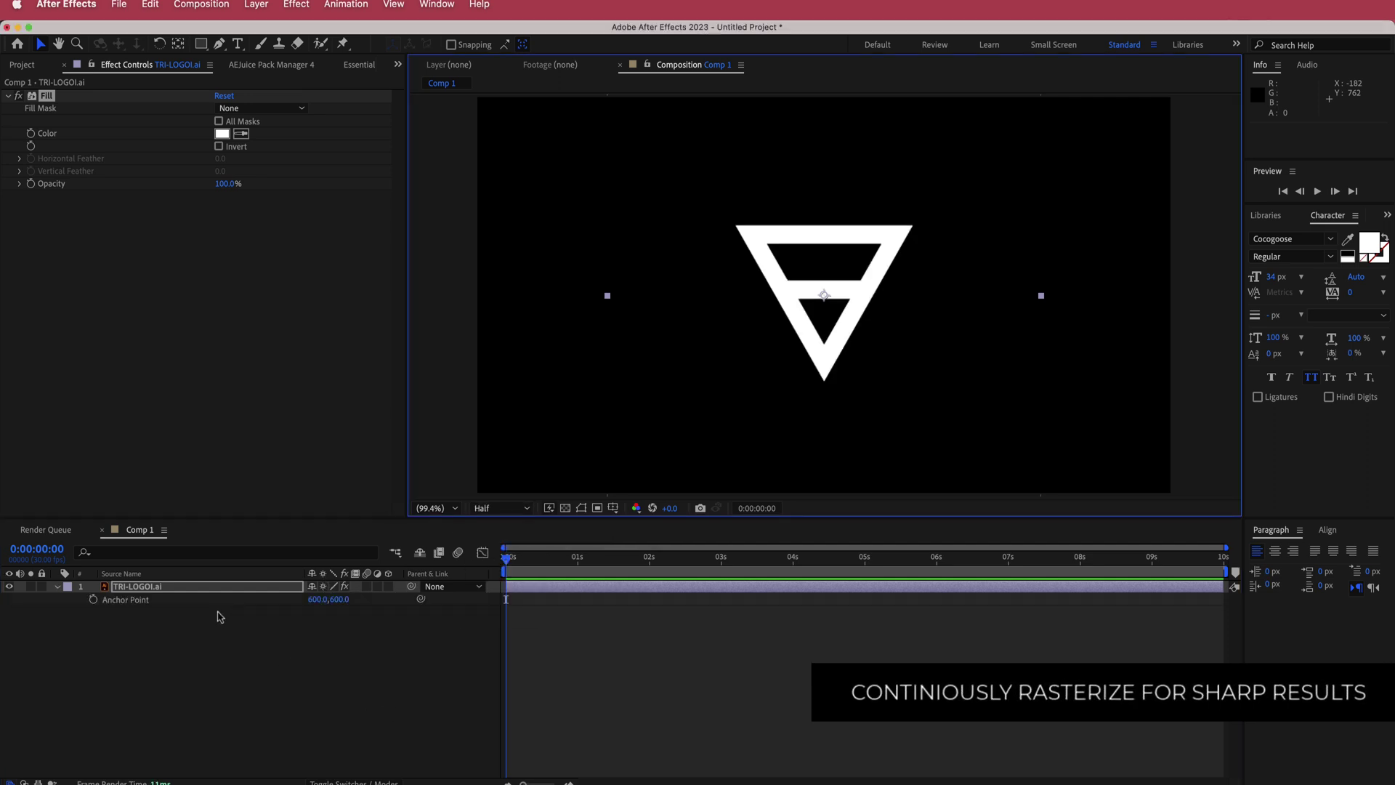
drag(327, 600, 341, 599)
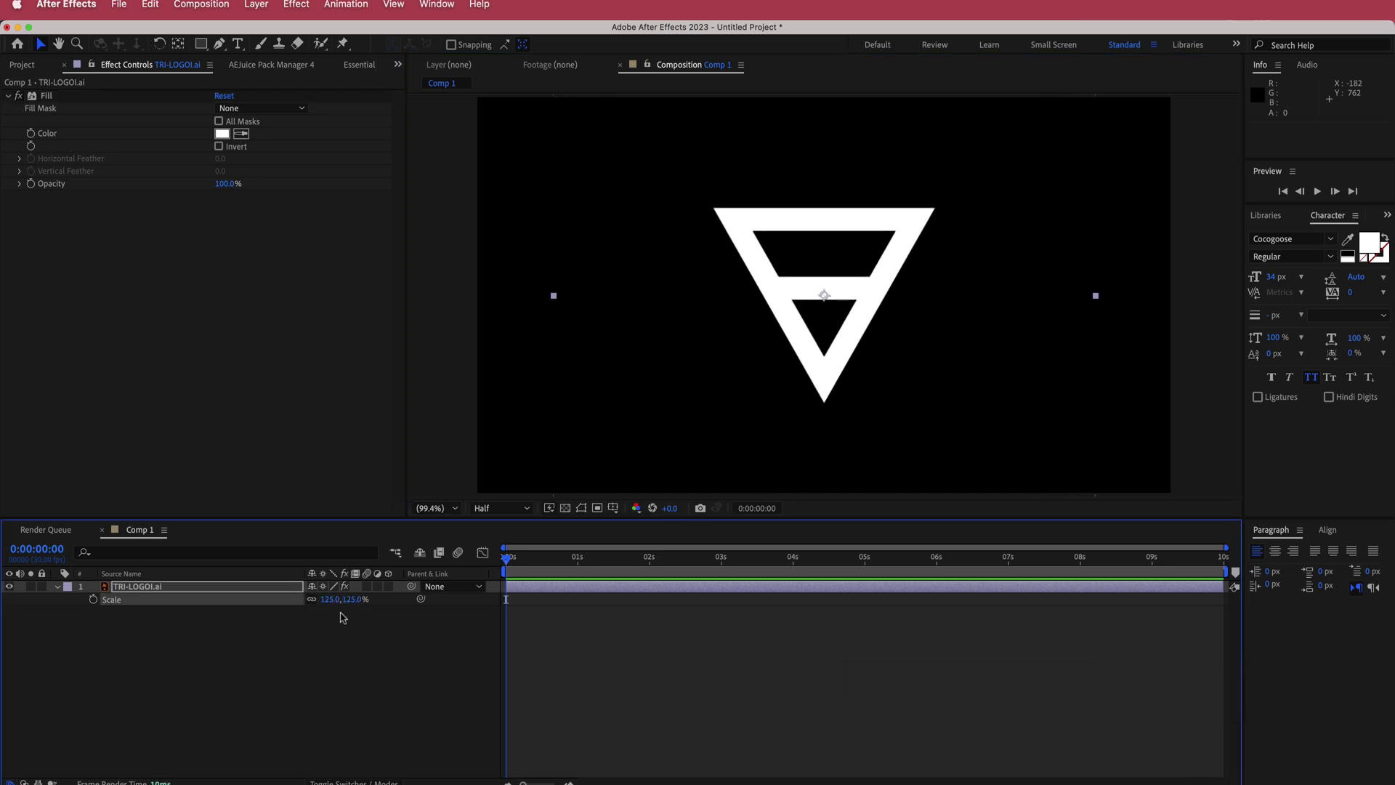
click(397, 674)
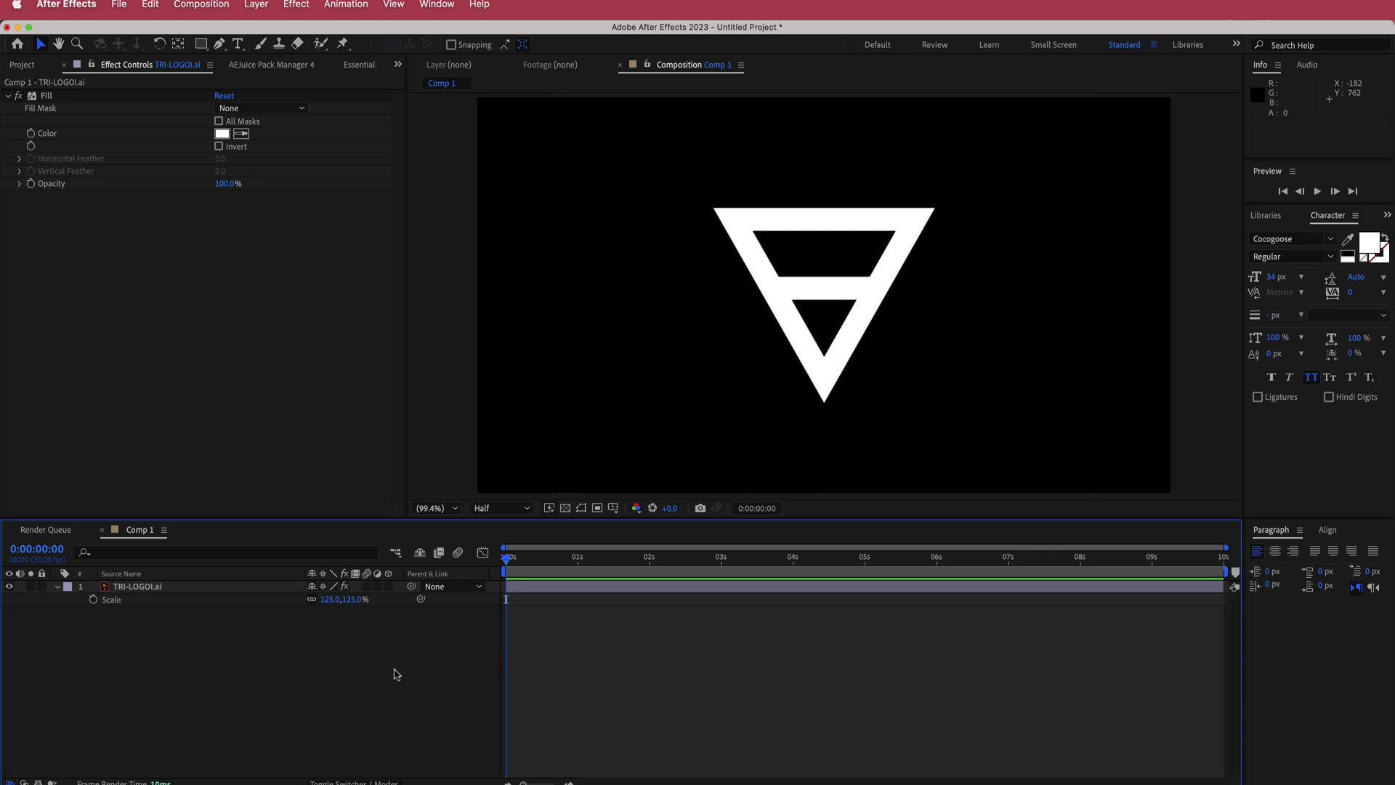
Step: Pre-compose the TRI-LOGOI.ai layer as LOGO, moving all attributes into the new composition
click(158, 591)
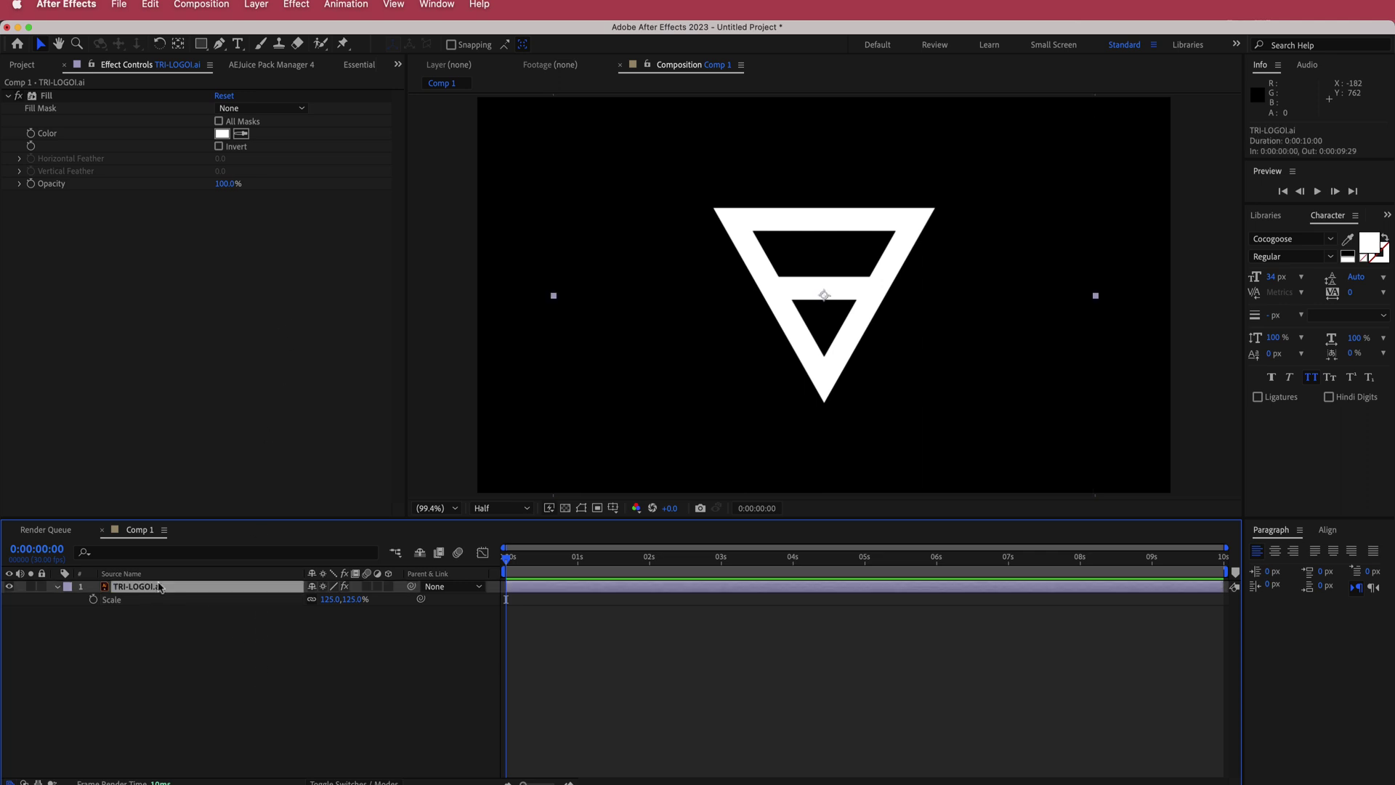
click(264, 8)
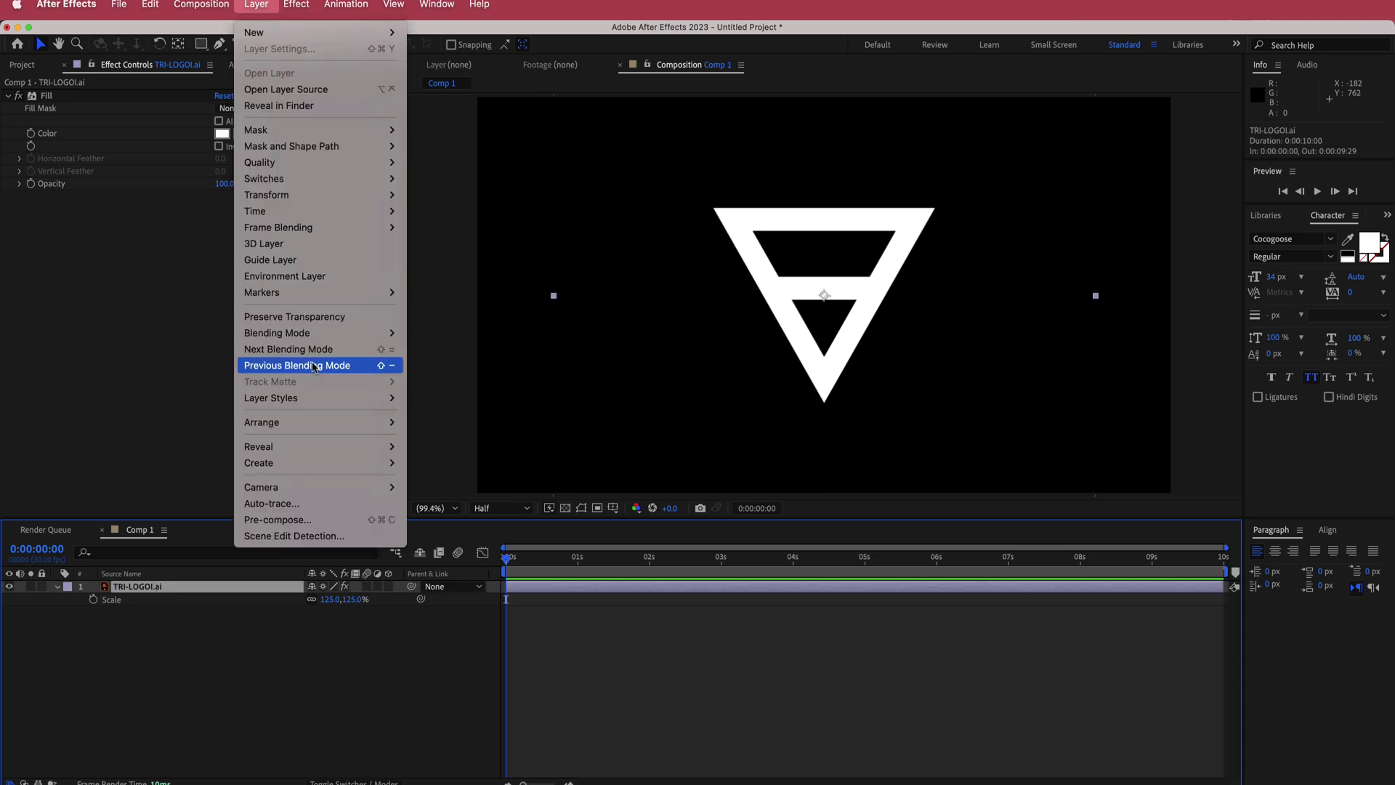
click(313, 520)
text(LOGO)
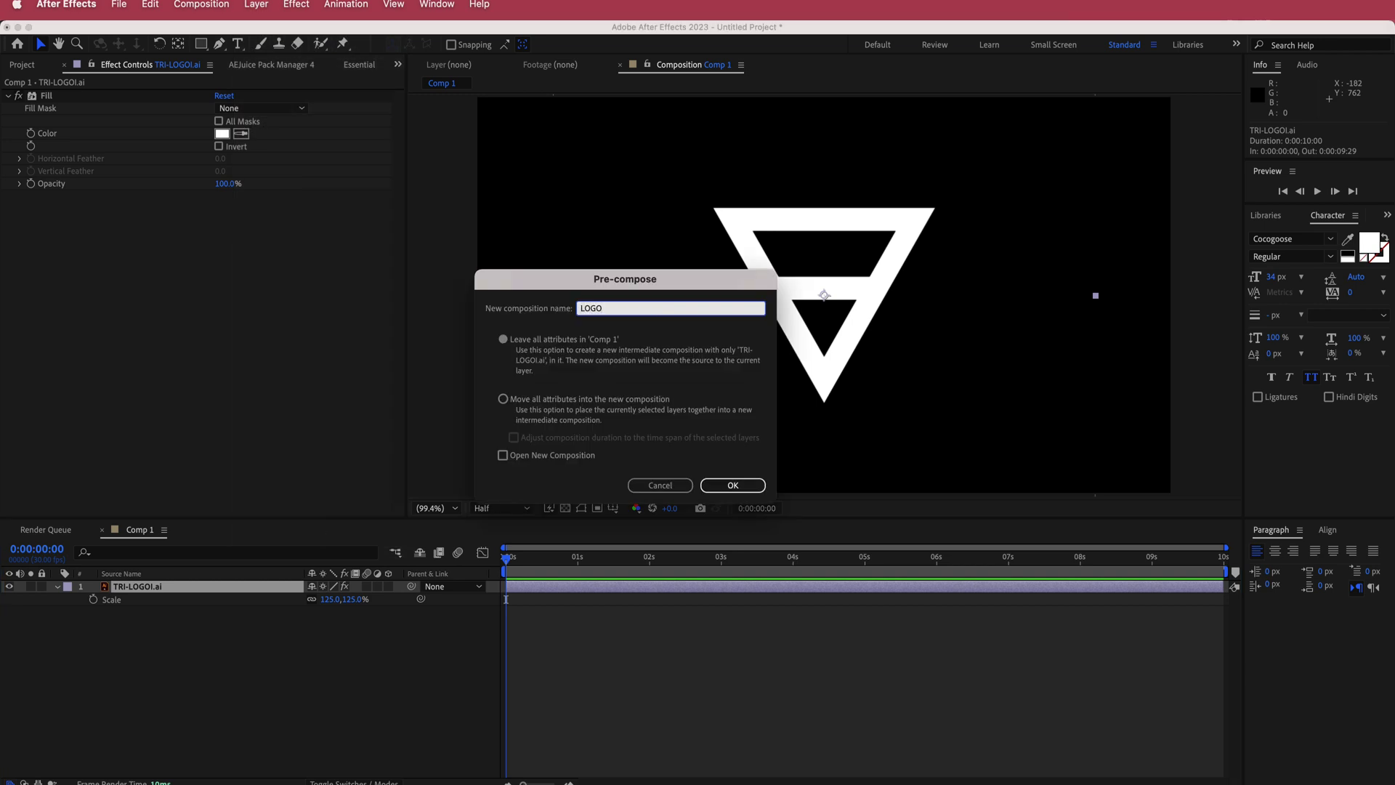
click(575, 402)
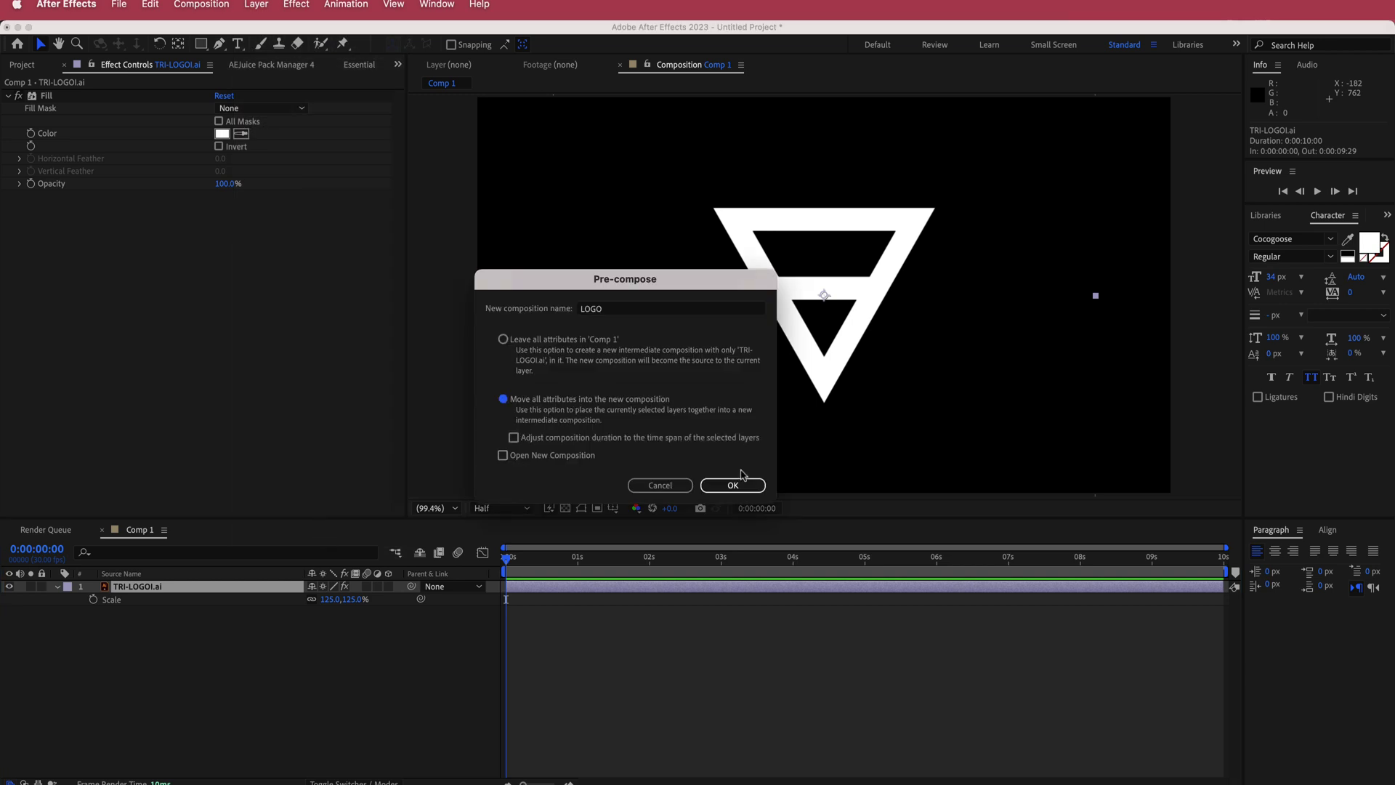
click(734, 485)
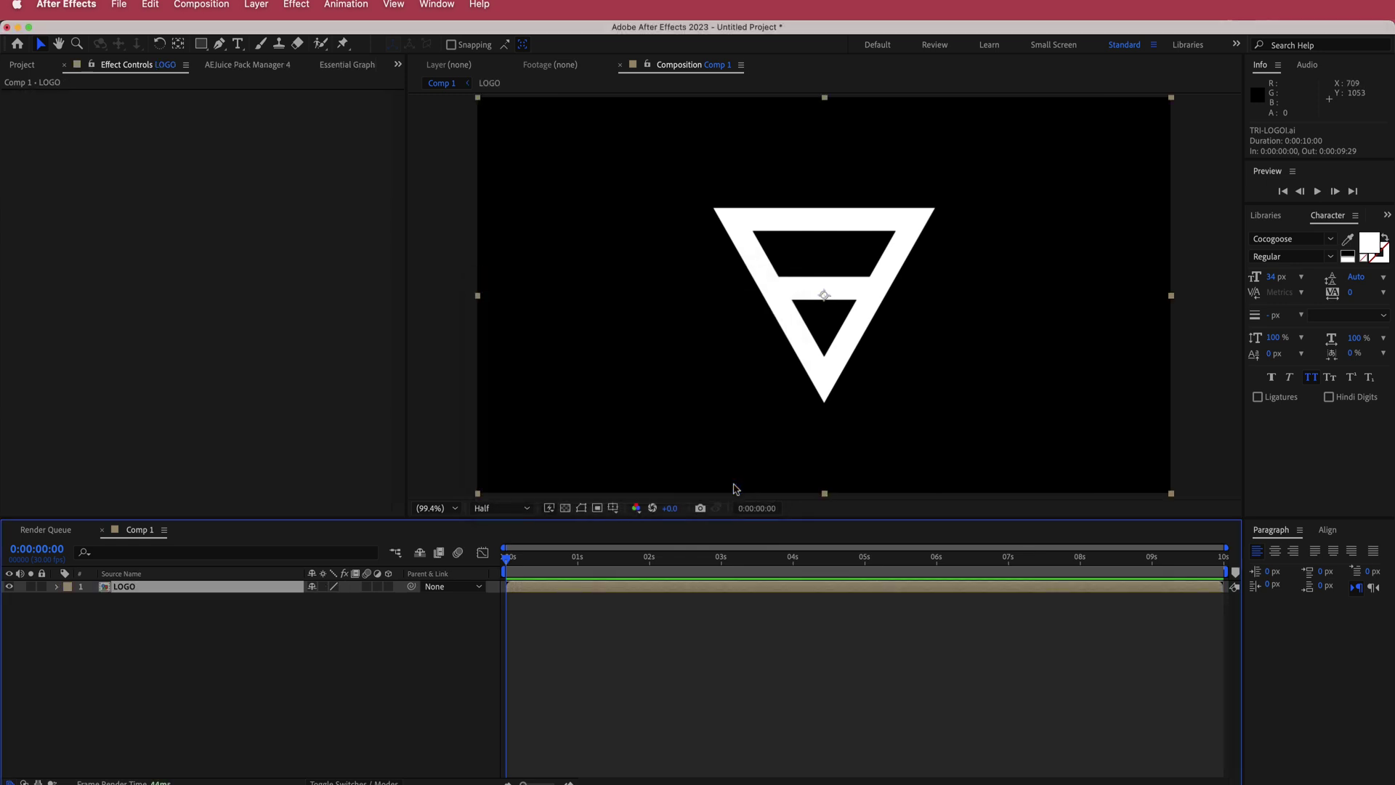
Step: Auto-trace the LOGO layer's alpha channel at the current frame into masks and delete the resulting Mask Path keyframes
click(256, 4)
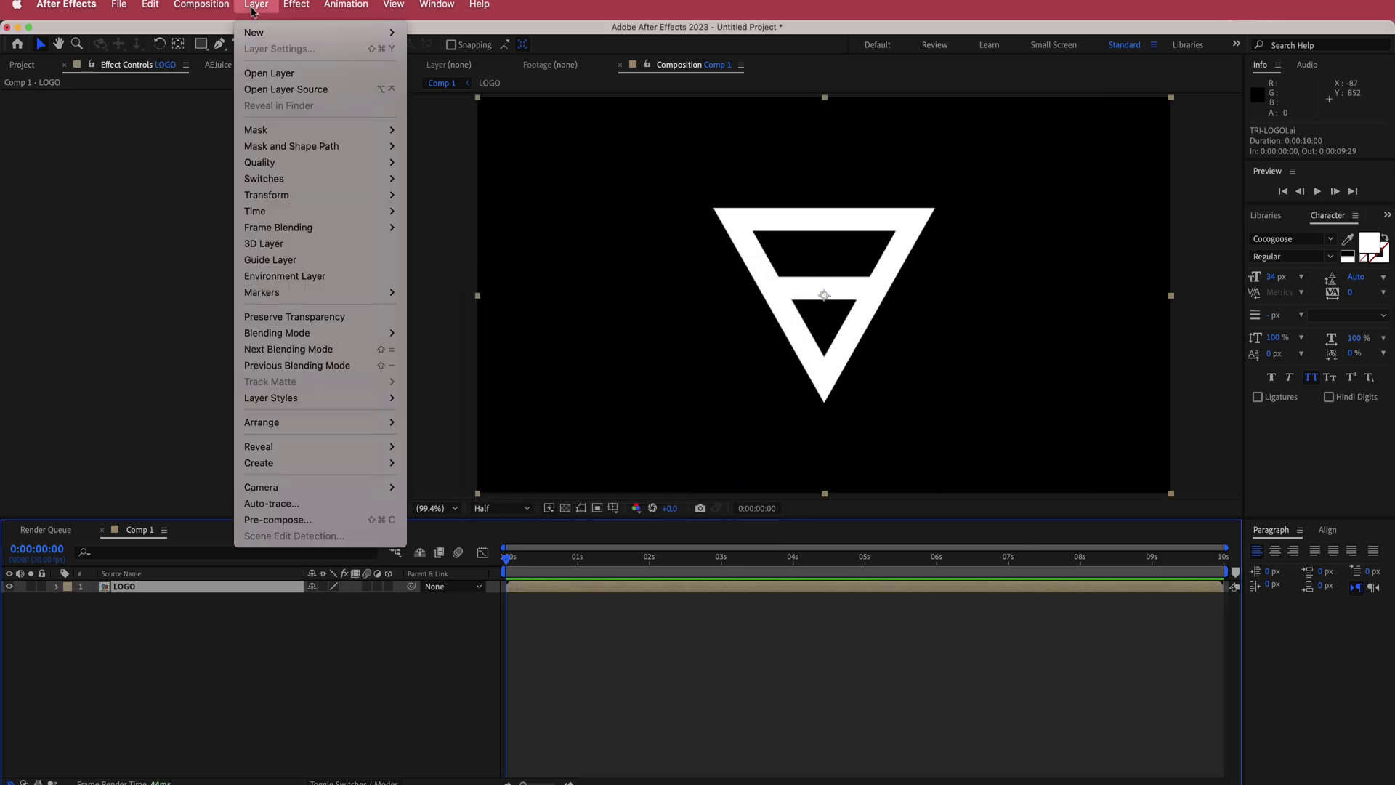
click(345, 507)
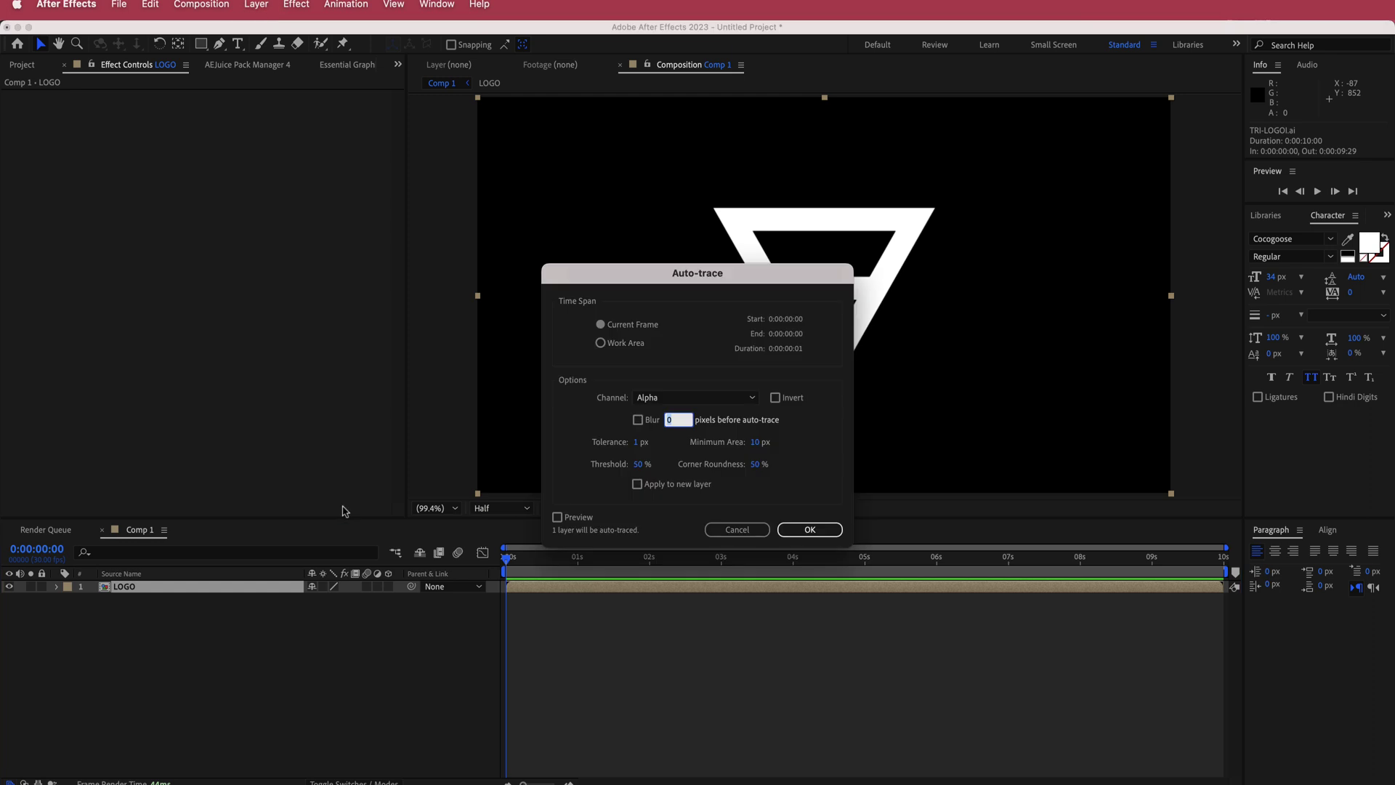
click(808, 531)
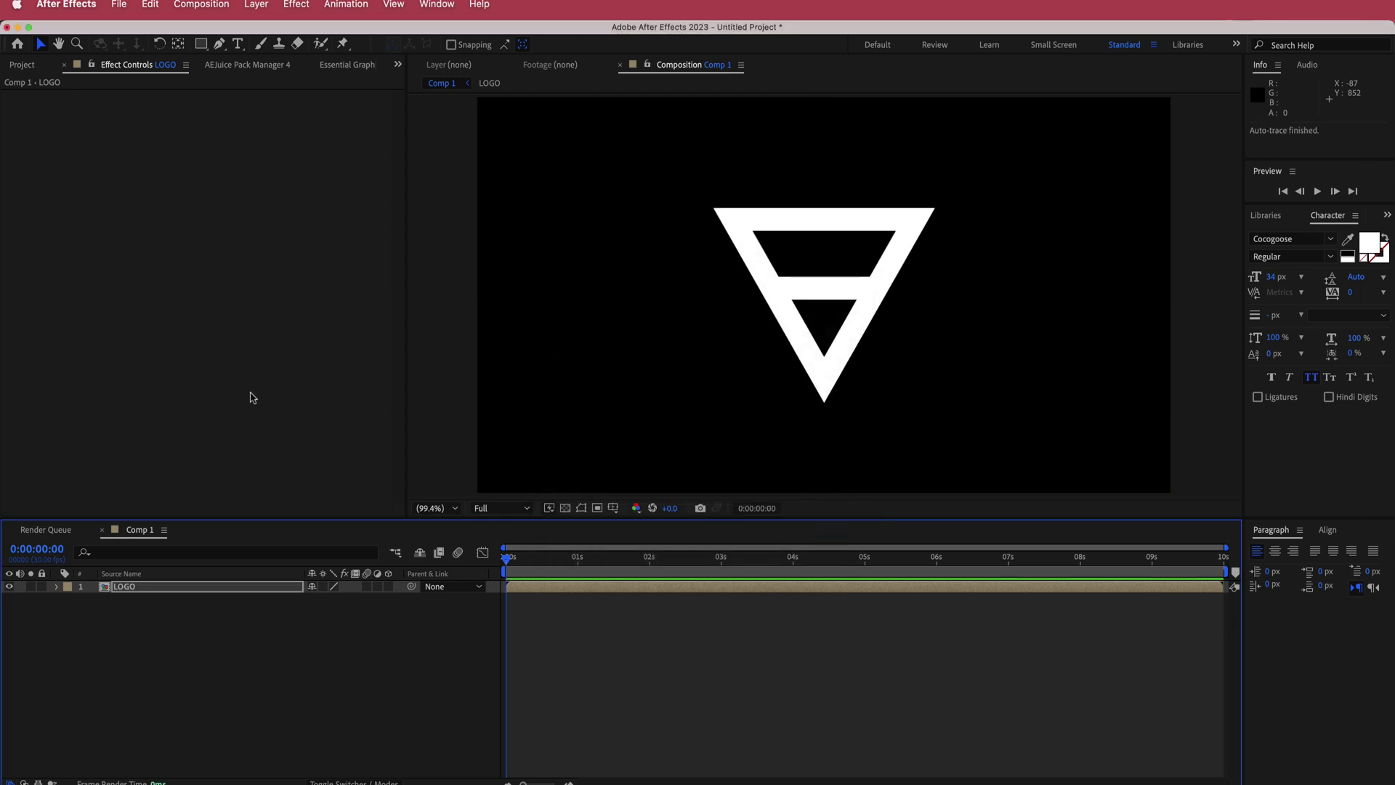
key(m)
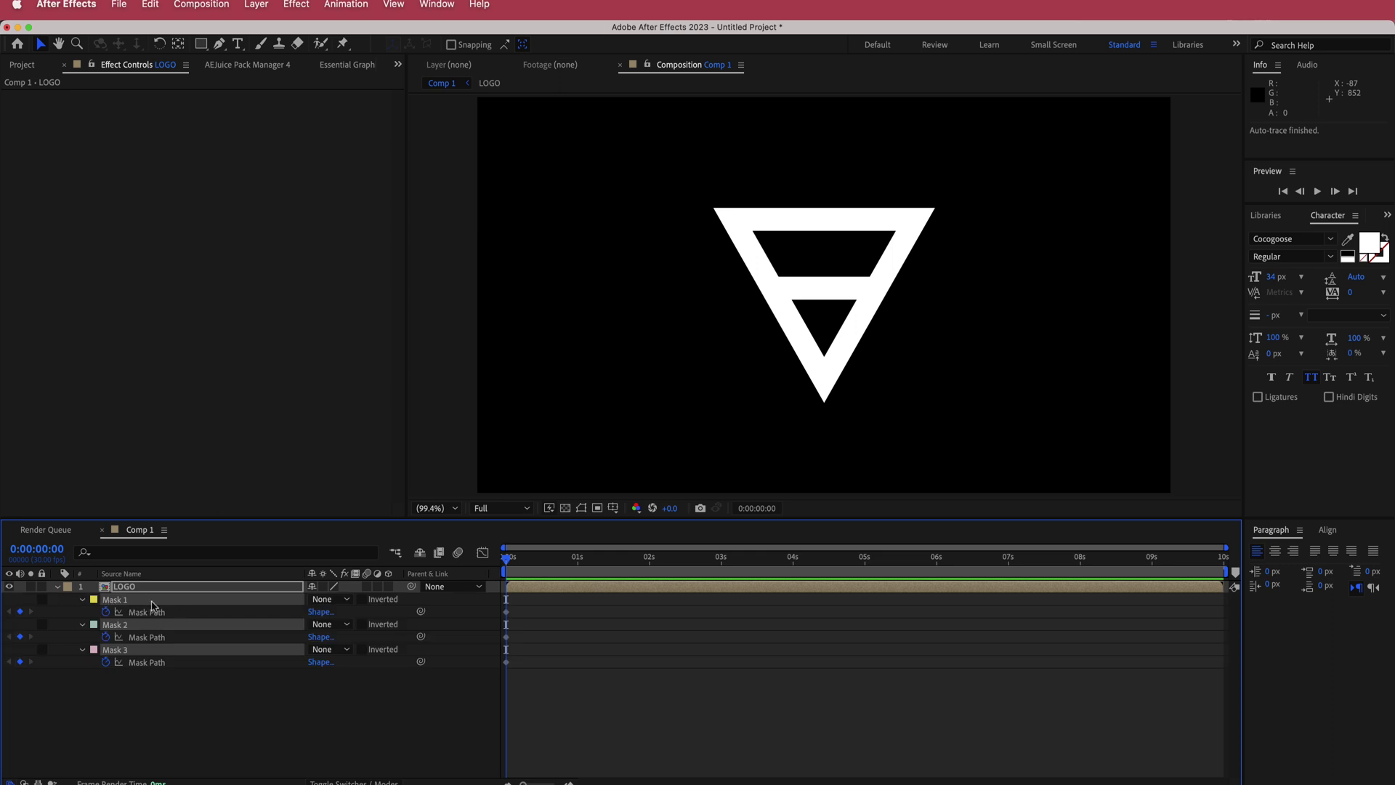
drag(542, 601, 499, 680)
key(Delete)
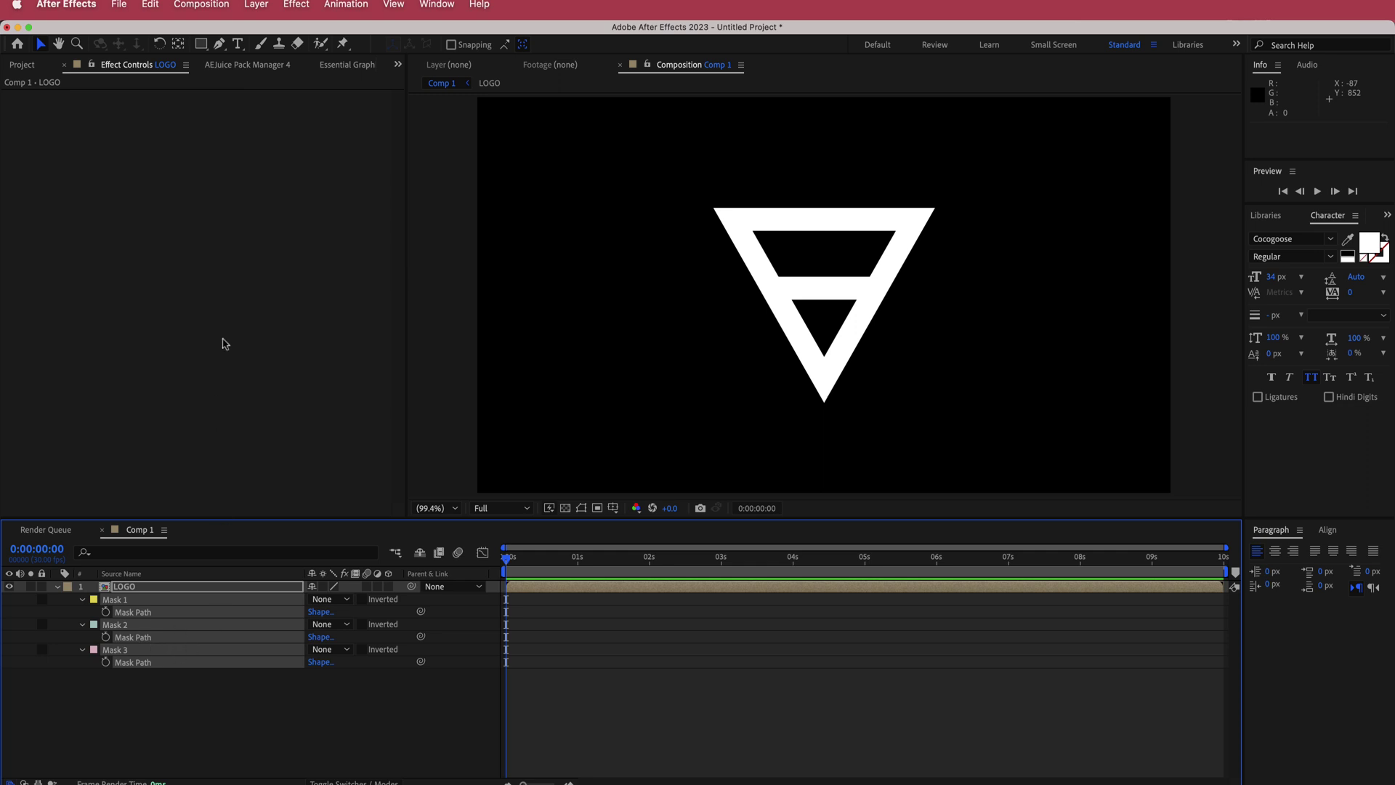
Step: Apply the Saber effect to the LOGO layer and choose the Burning preset
key(ctrl+space)
text(sabe)
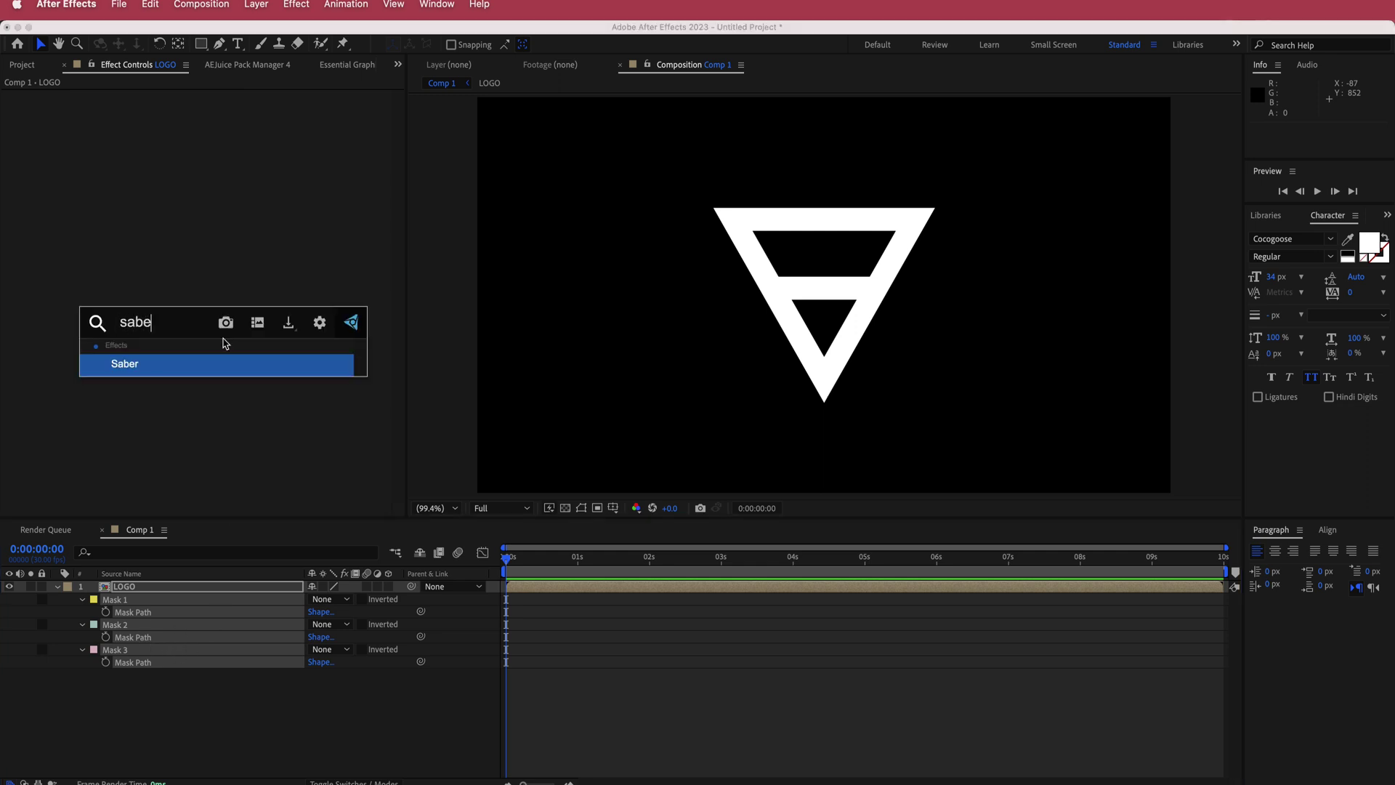
click(182, 370)
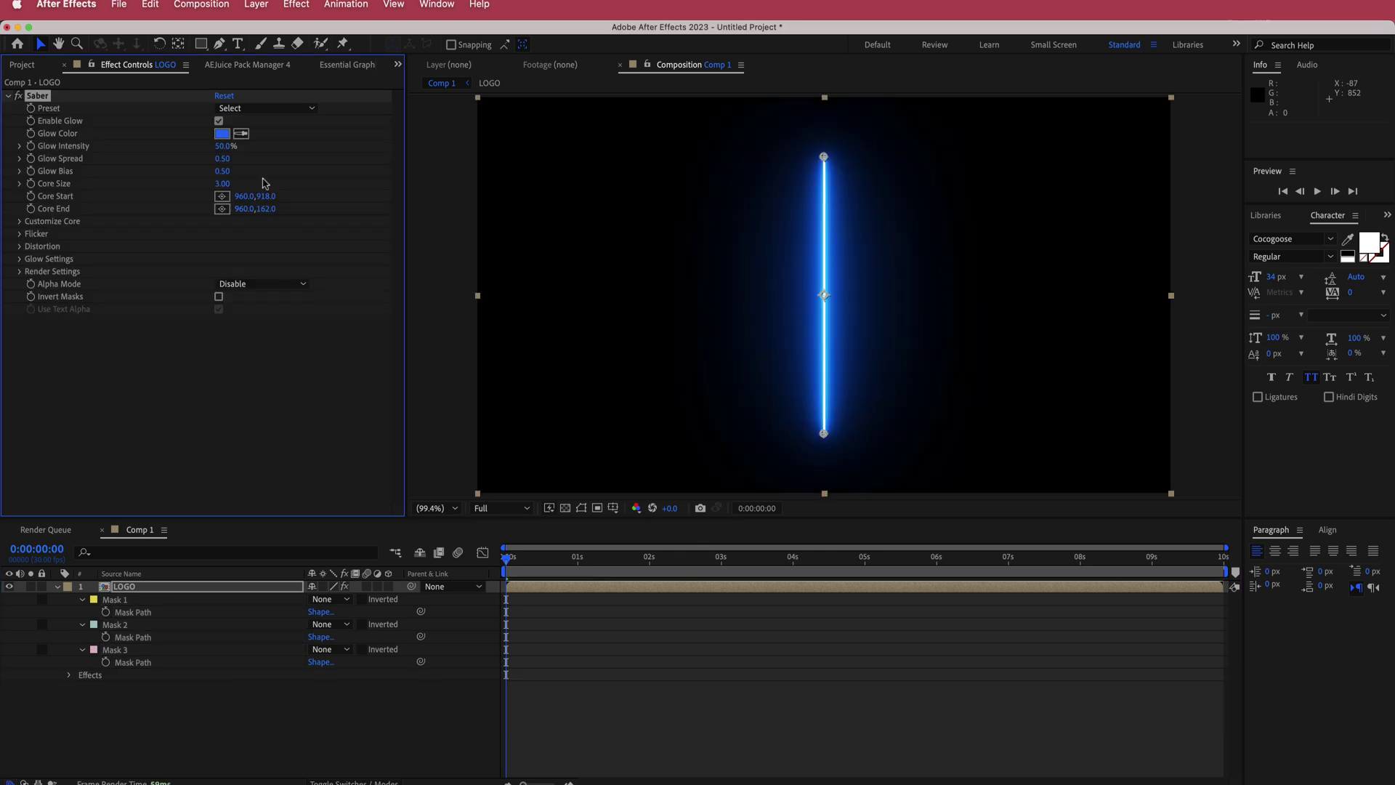
click(292, 111)
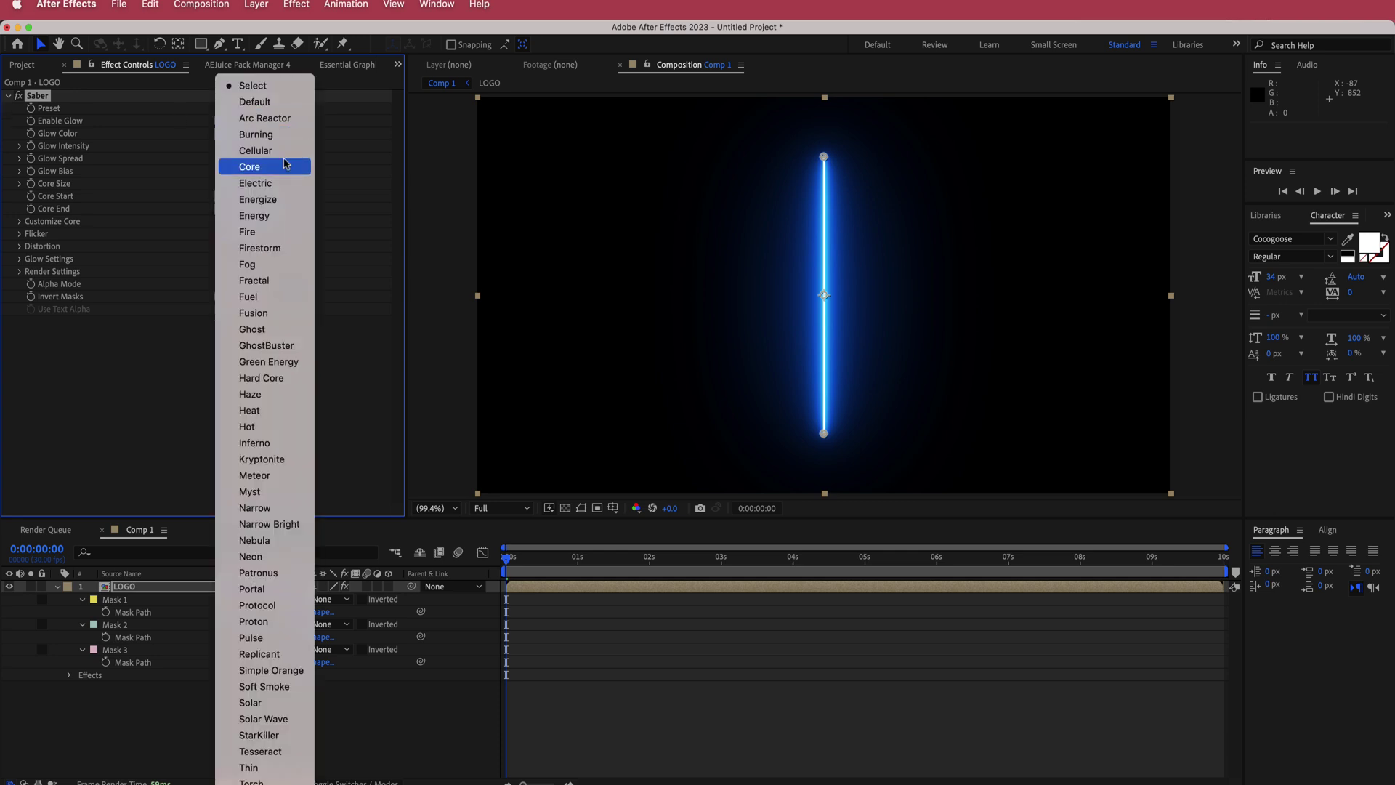
click(283, 134)
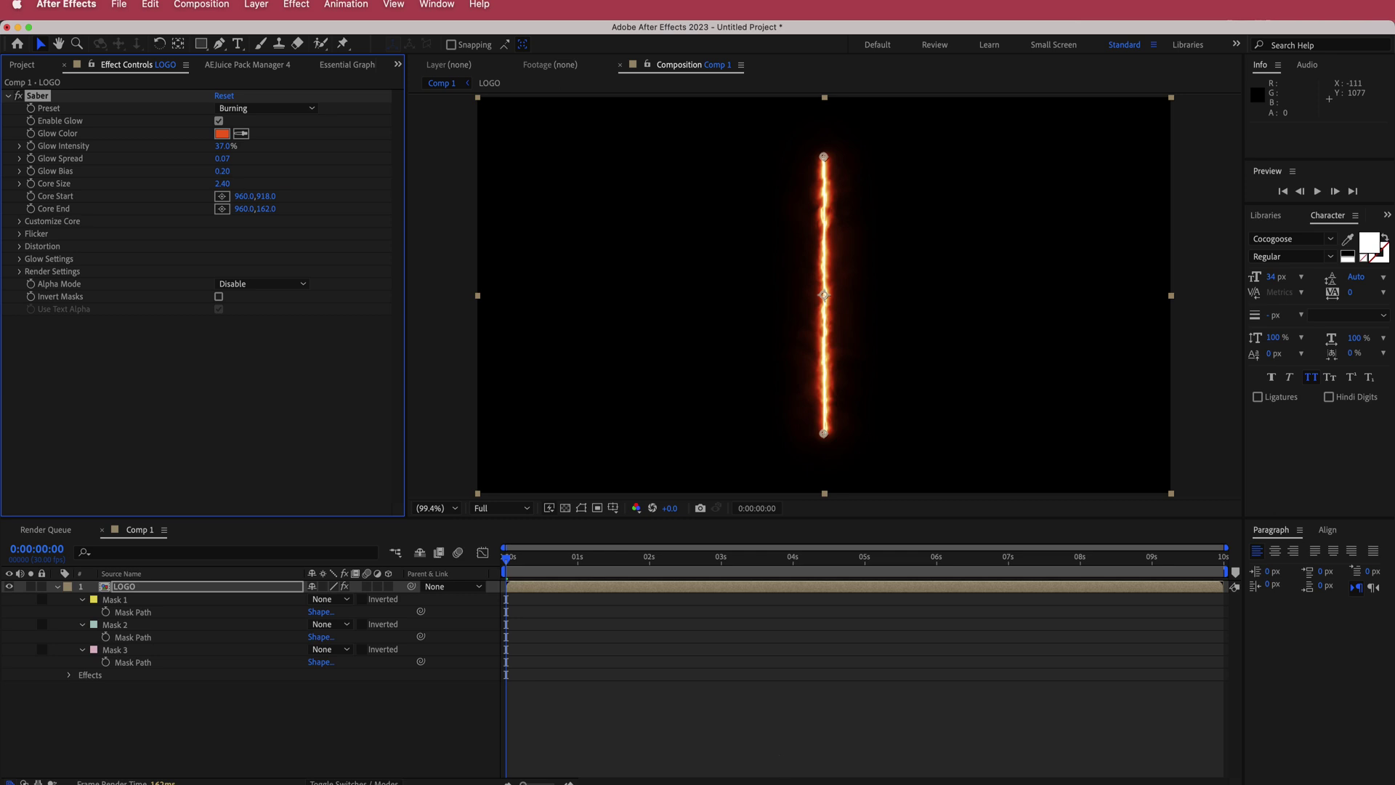
Step: Copy the blue #30AADD from a Color Hunt palette and set it as Saber's Glow Color in After Effects
key(super+Tab)
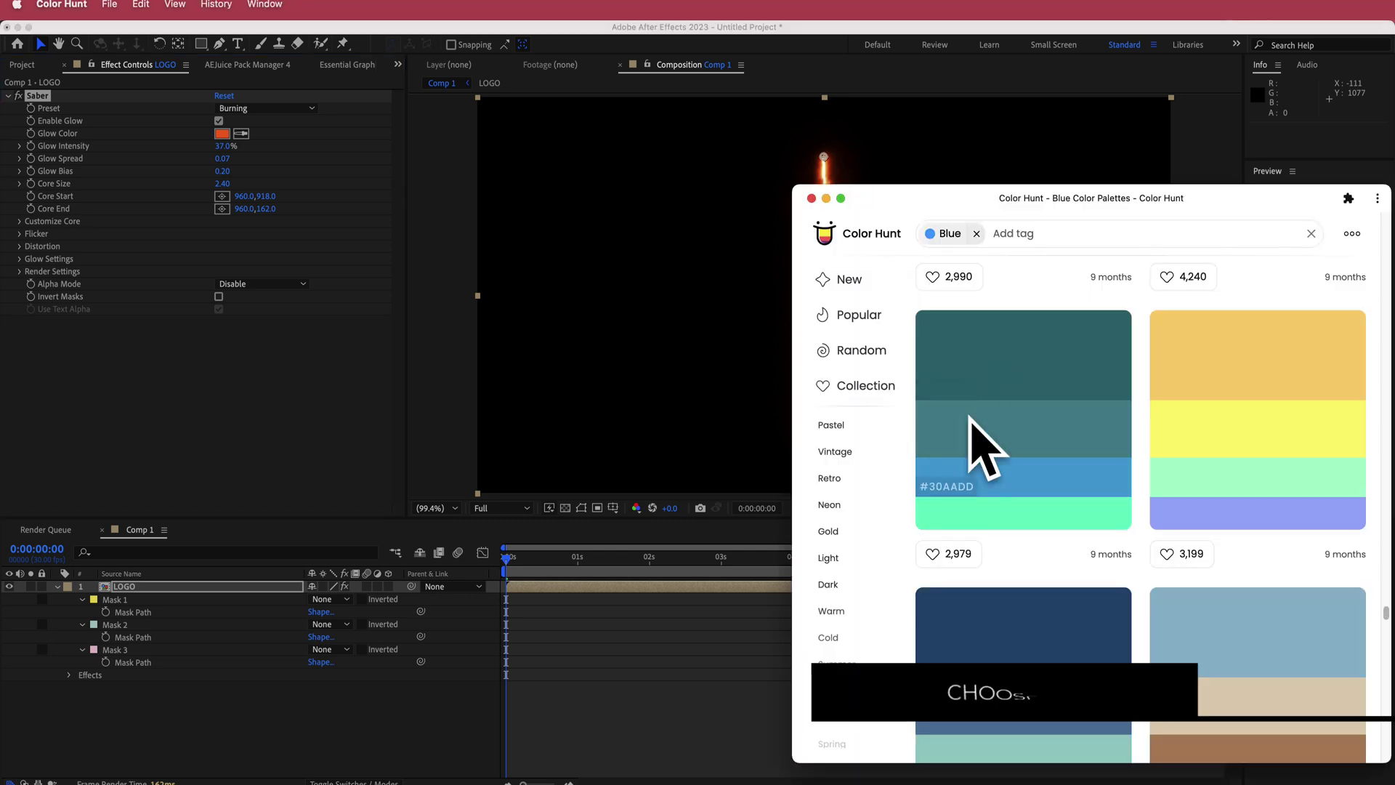
click(992, 487)
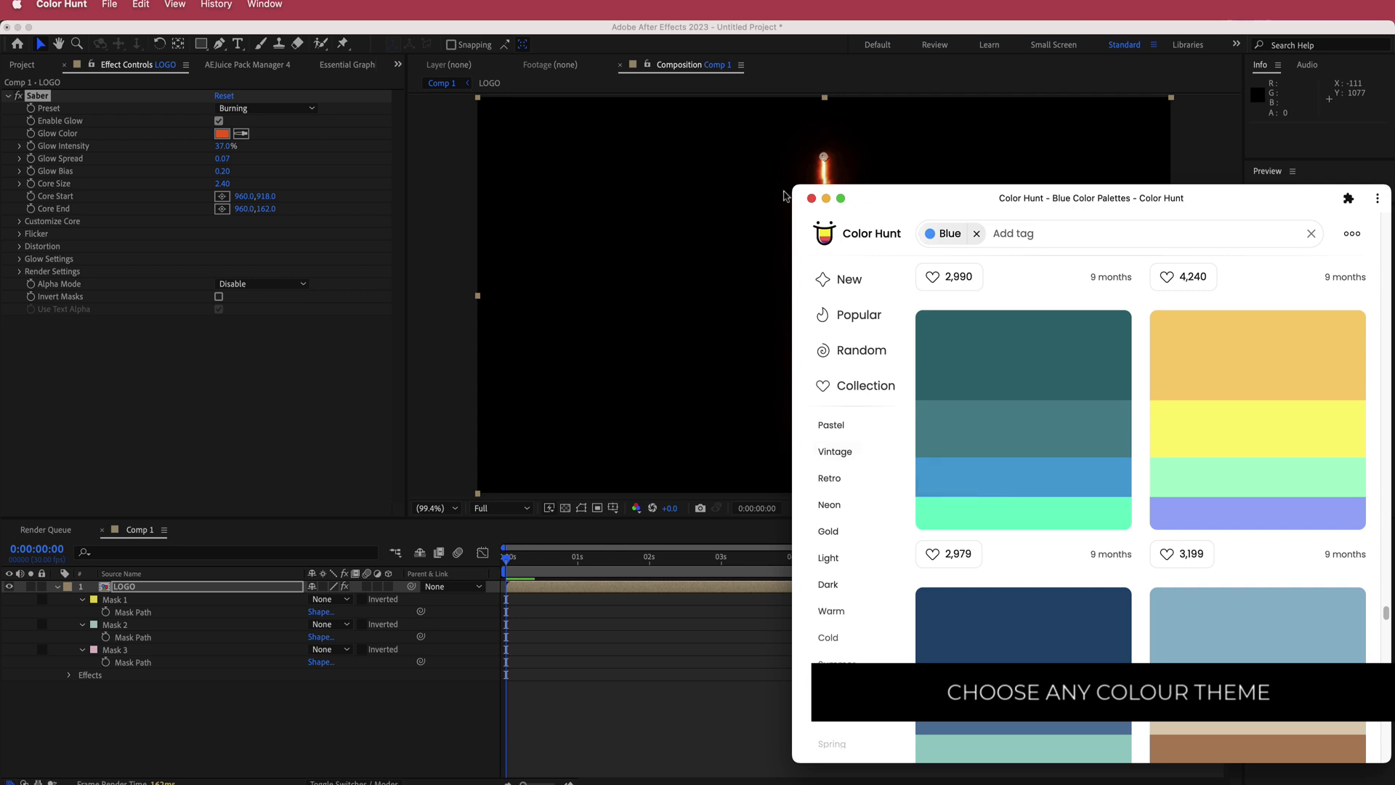
click(434, 212)
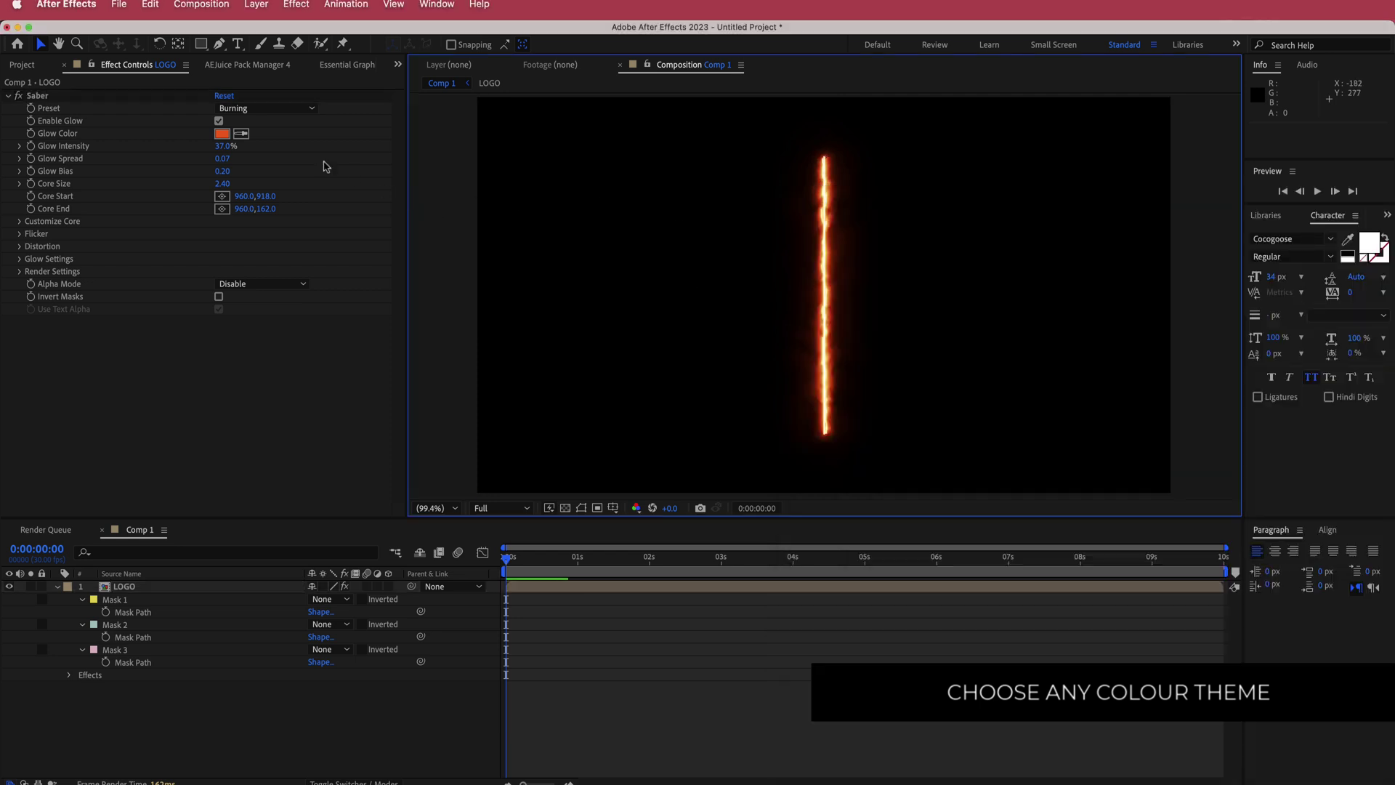
click(226, 134)
key(super+v)
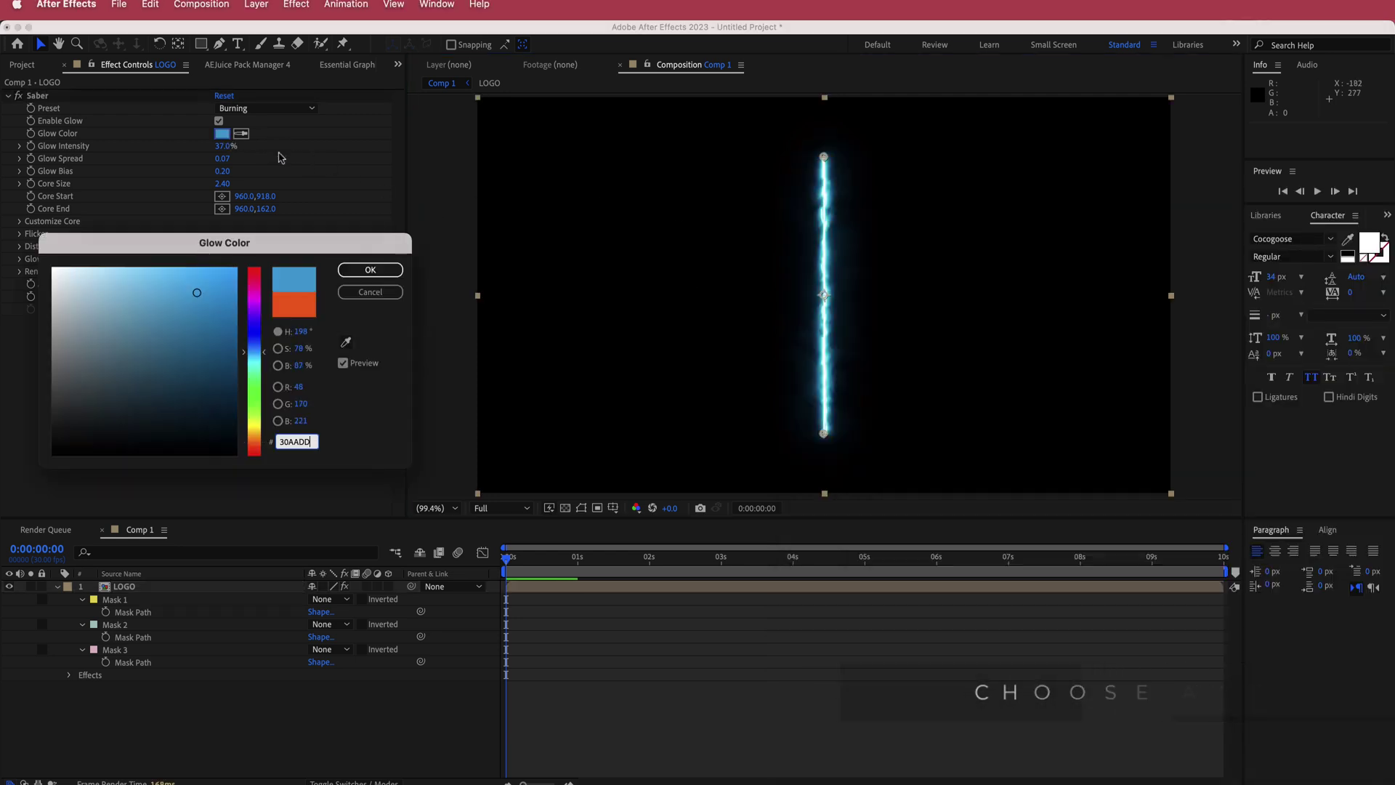
click(368, 267)
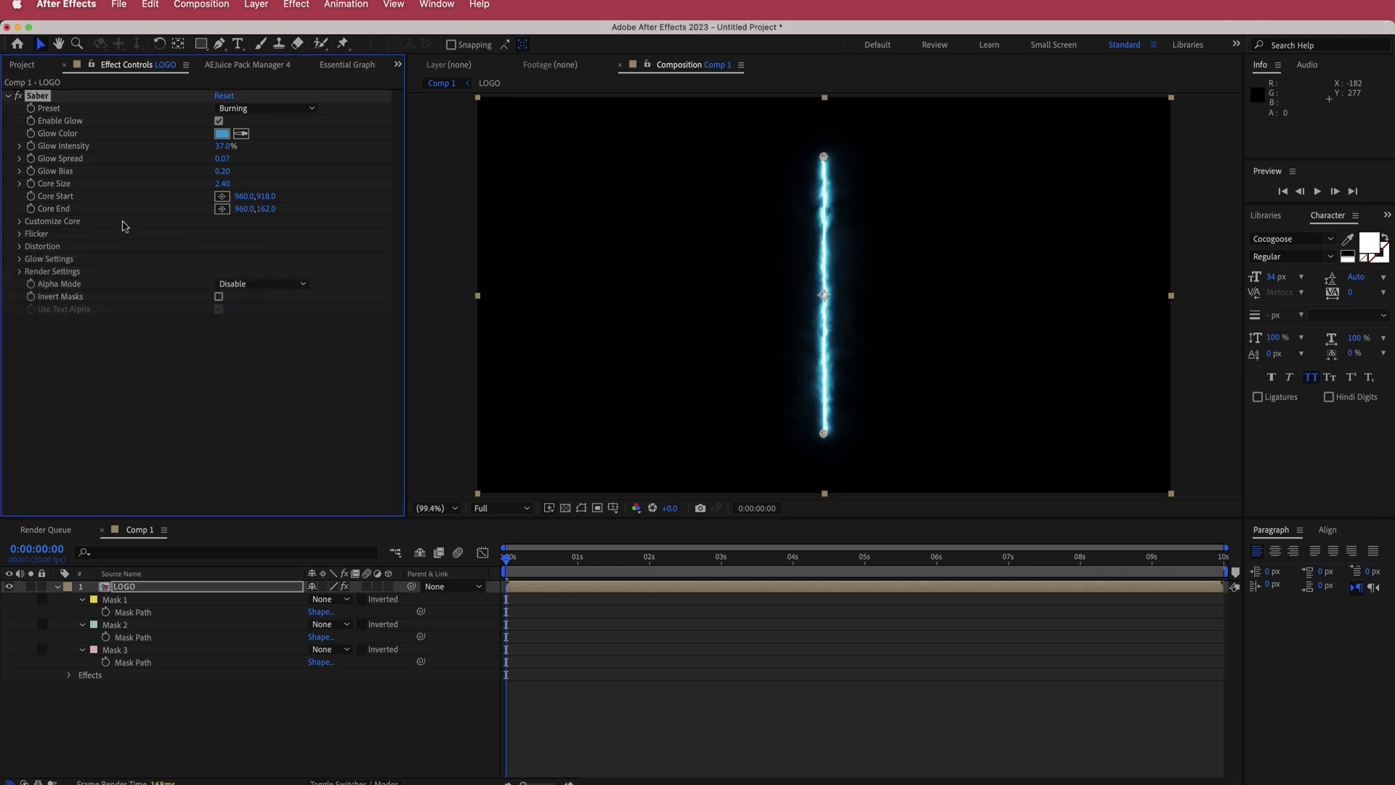
Step: Set Saber's Core Type to Layer Masks so the glow follows the traced logo outlines
click(19, 221)
click(243, 234)
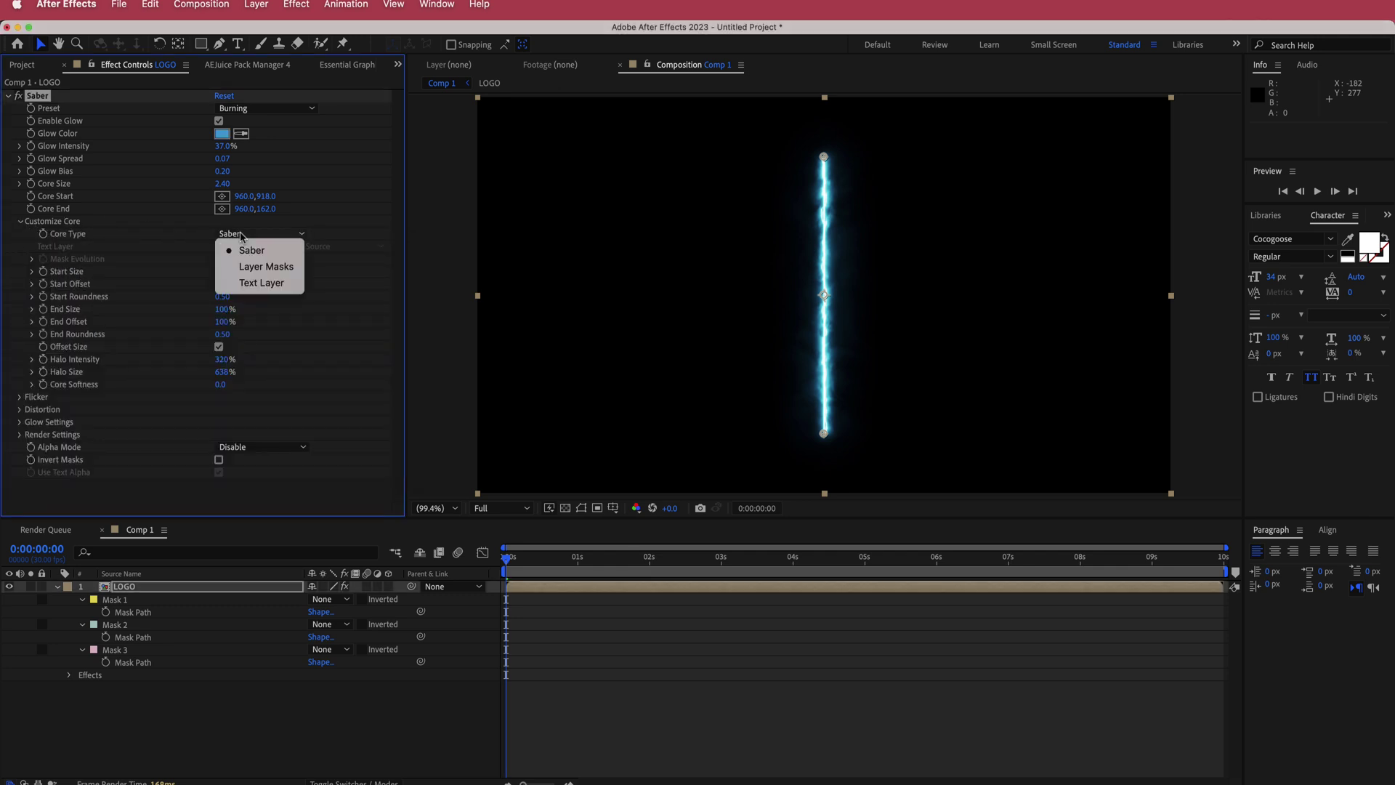
click(269, 268)
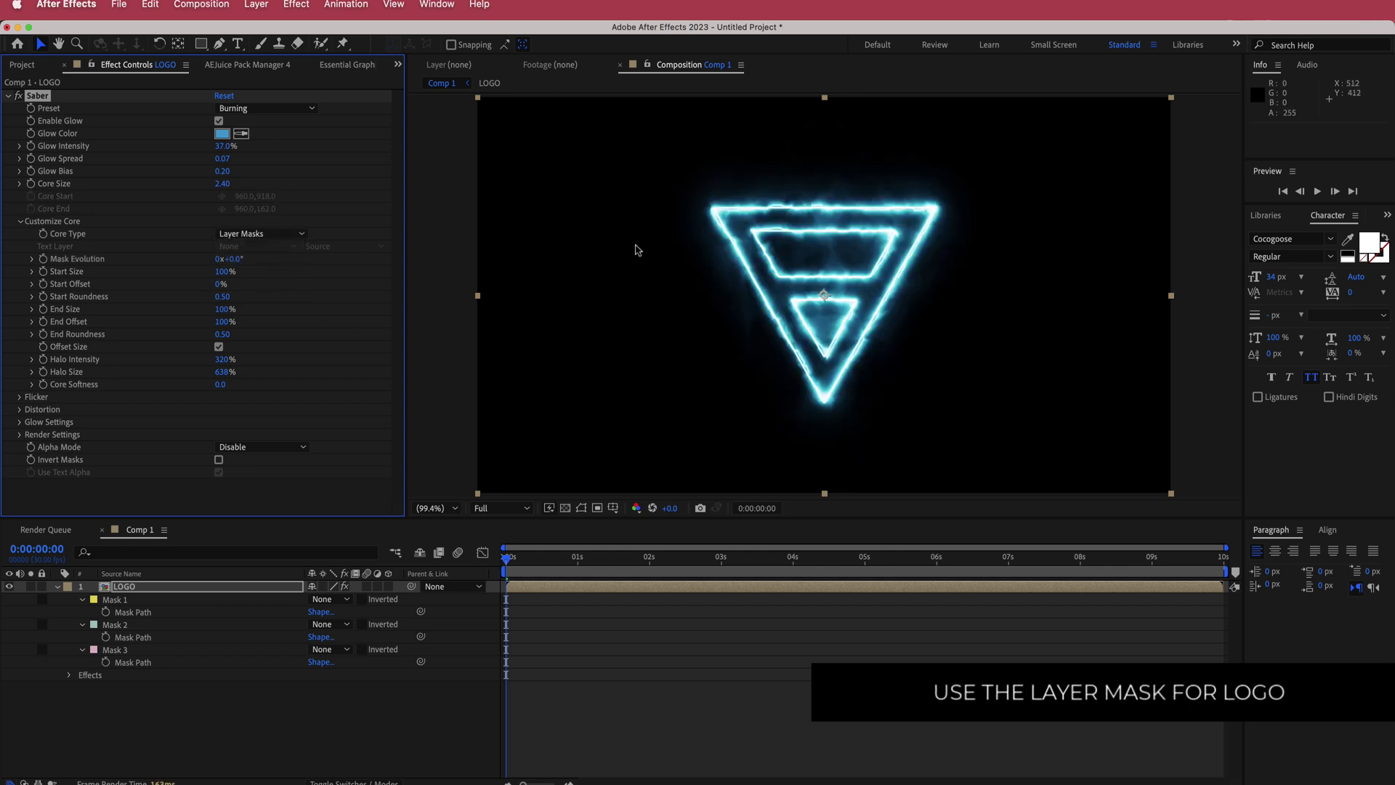
Step: Lower the preview resolution to Quarter, set Saber's Core Size to 2 and return the playhead to the start
drag(514, 563, 621, 574)
click(501, 508)
click(500, 580)
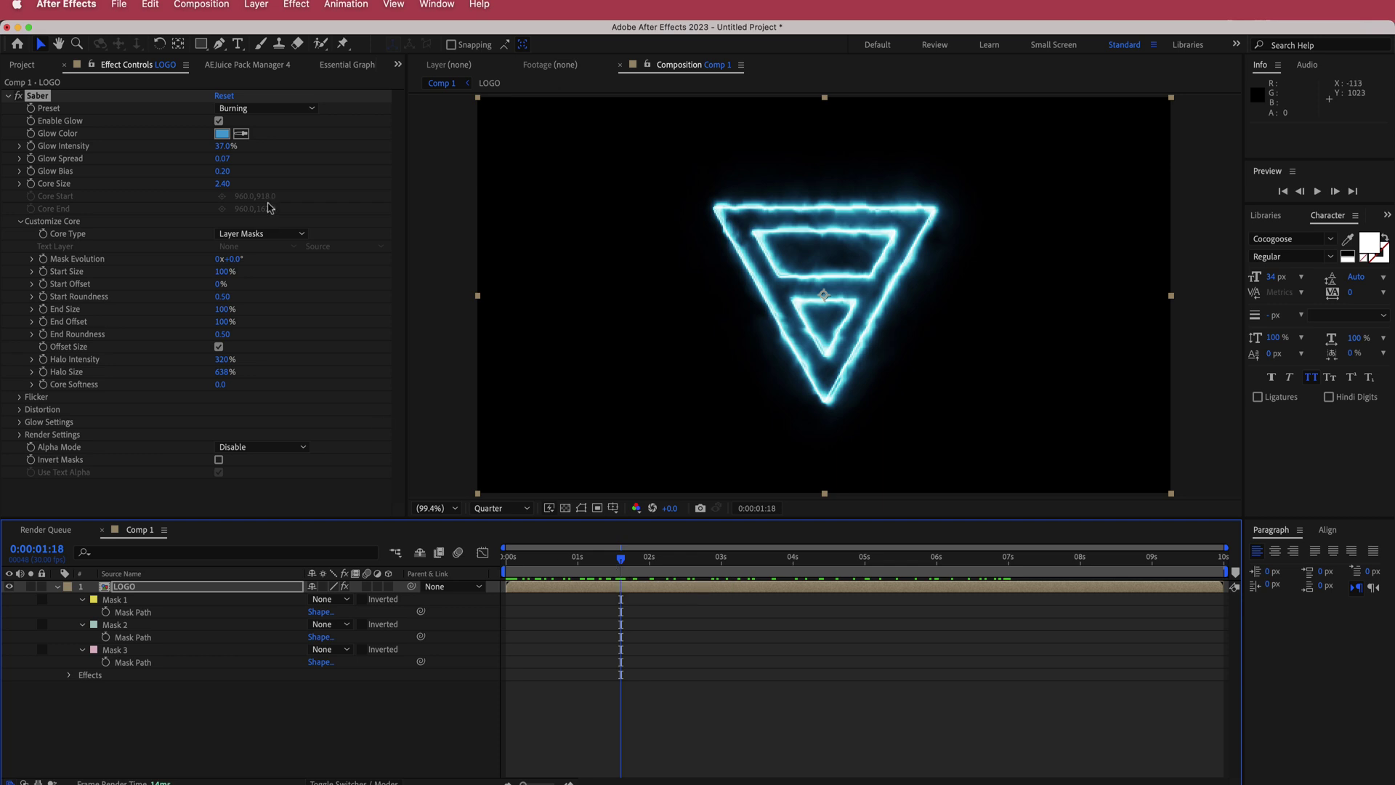
click(222, 184)
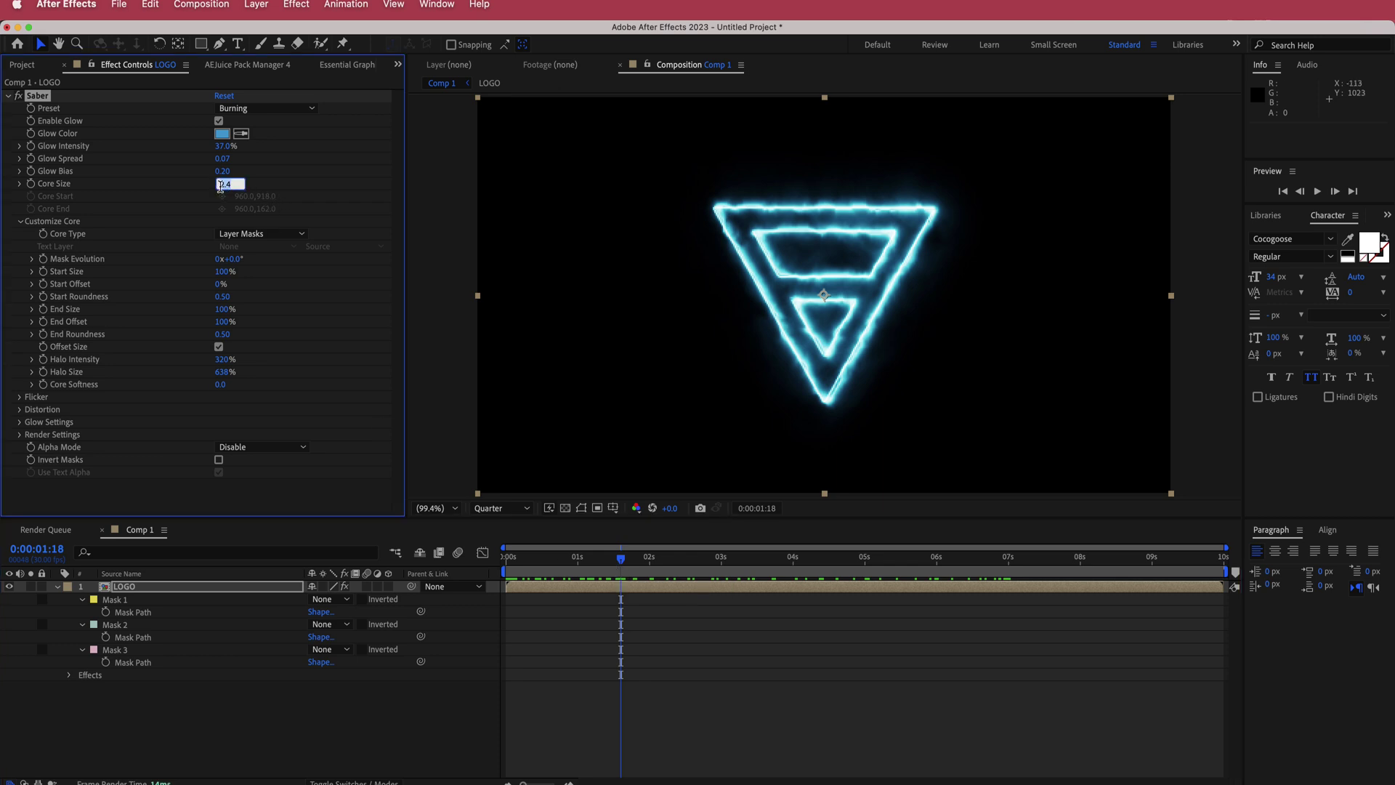
text(2)
key(Return)
drag(621, 558, 494, 570)
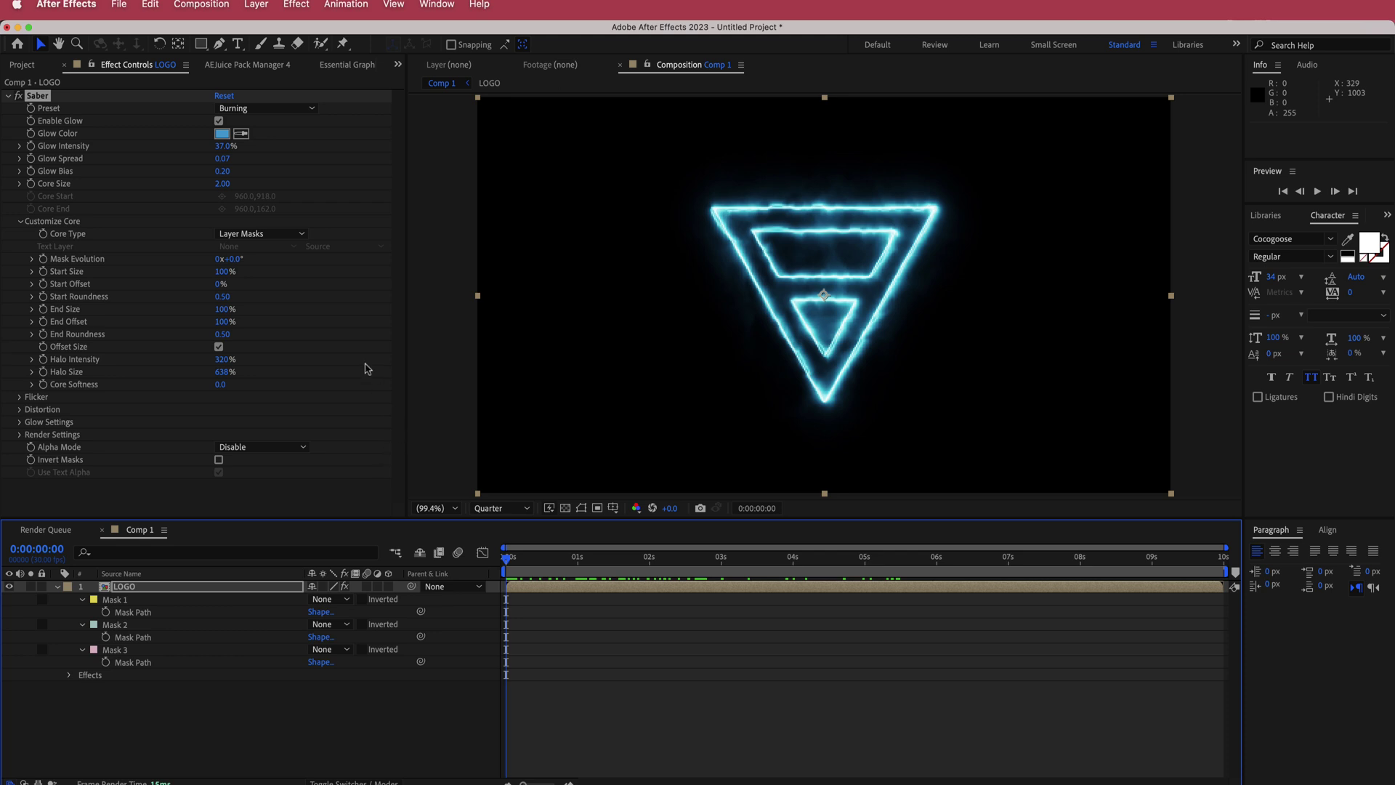
Step: Set Saber's Composite Settings to Transparent in its render settings
click(19, 434)
scroll(190, 370, down, 3)
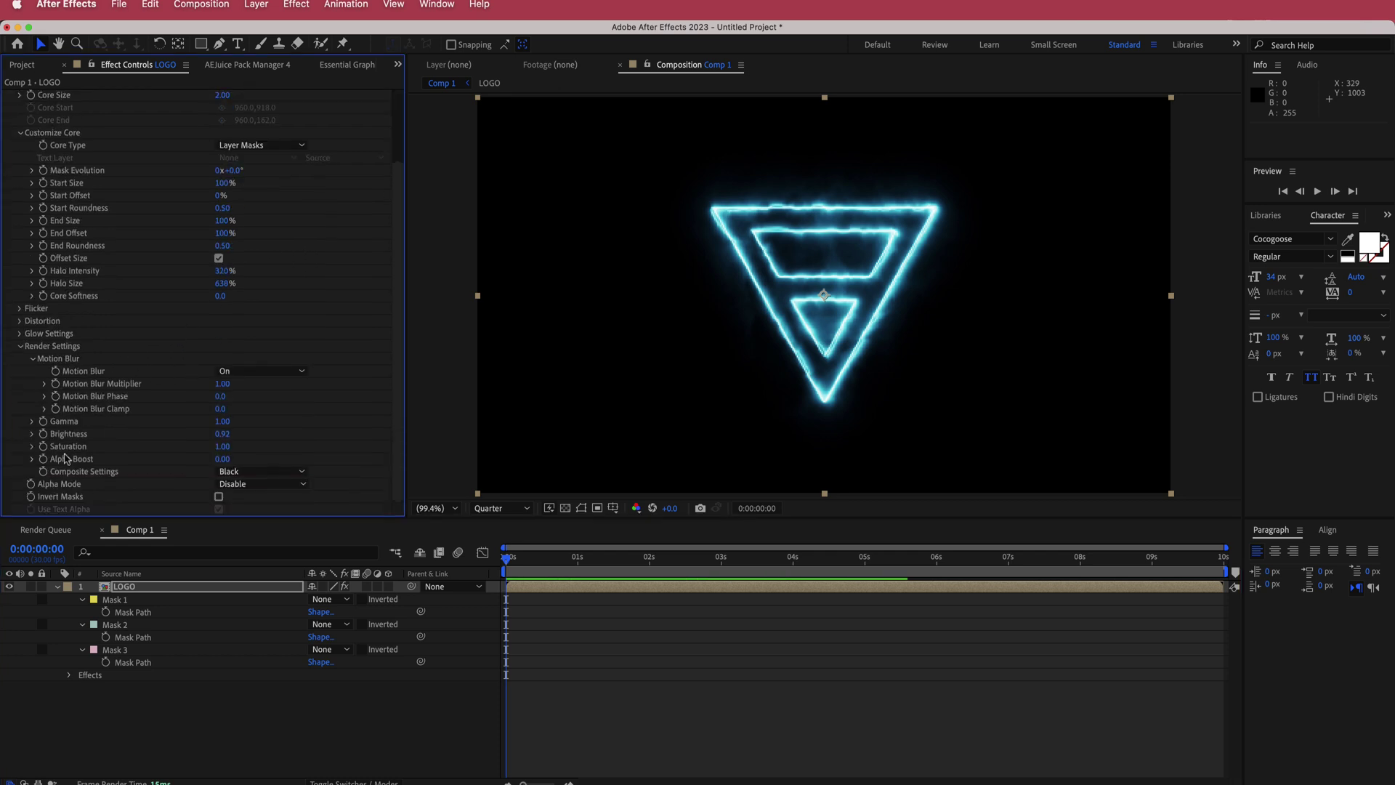
click(247, 471)
click(248, 492)
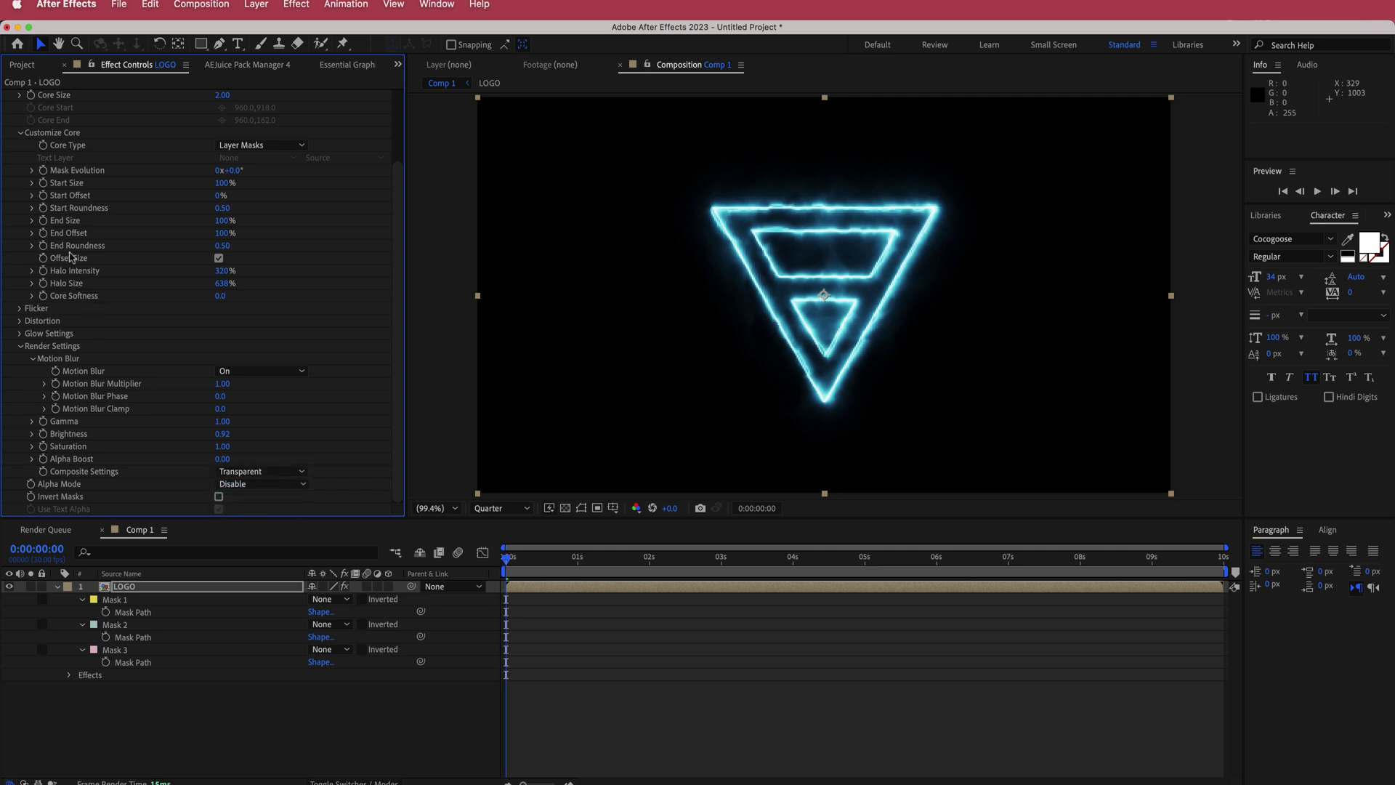
click(21, 345)
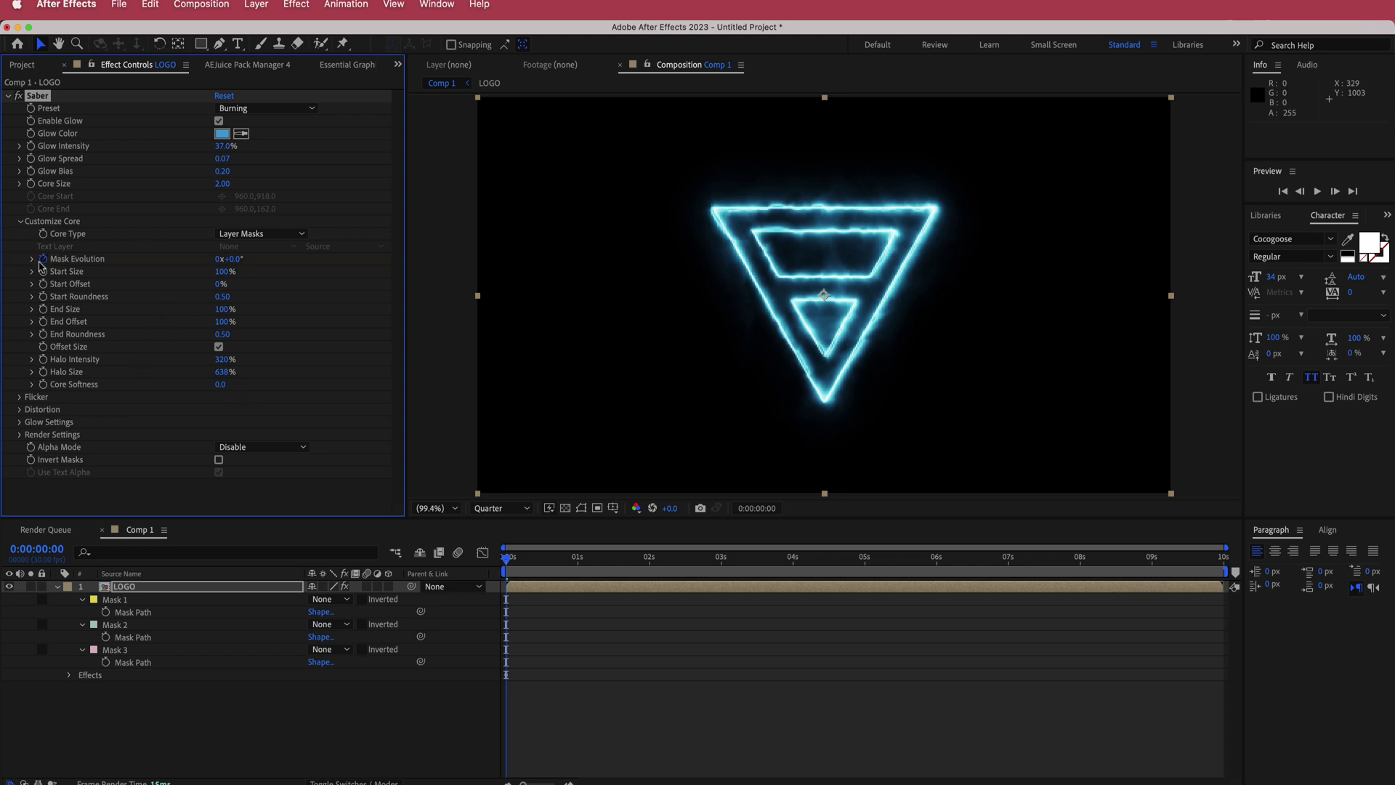
Step: Keyframe Saber's Mask Evolution to -180° at 3 seconds and 0° at 8 seconds
drag(509, 562, 720, 559)
click(234, 259)
text(-180)
key(Return)
drag(726, 552, 1086, 581)
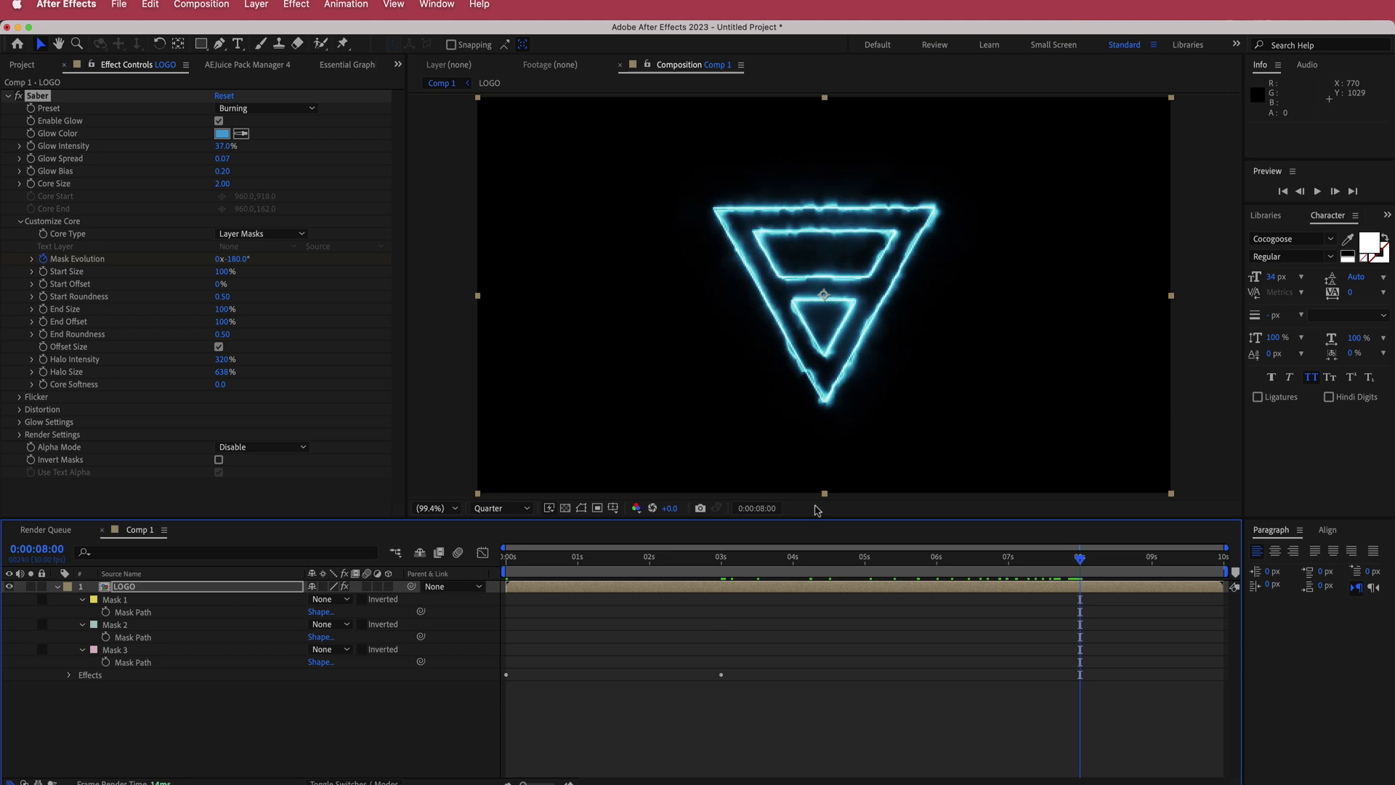
click(236, 260)
key(Return)
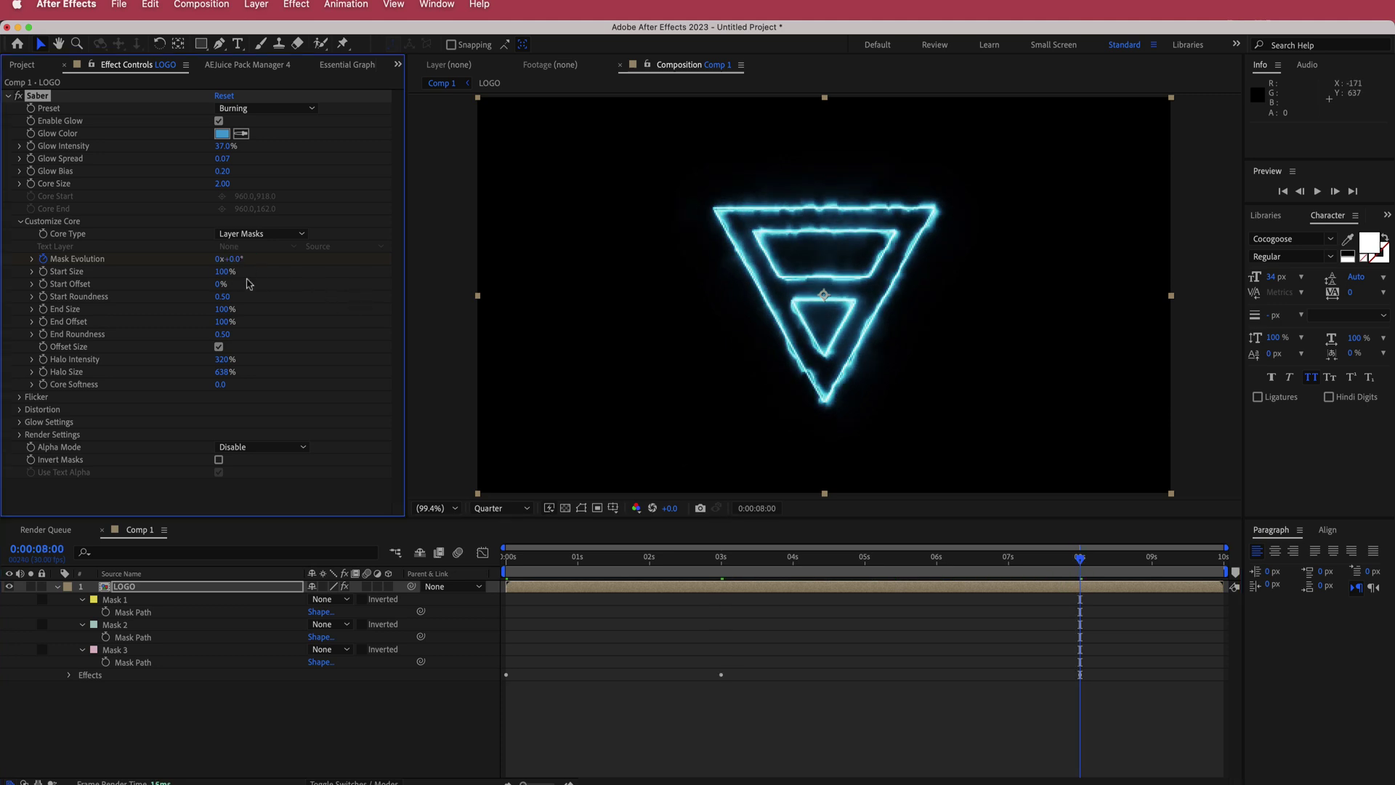
Step: Animate Saber's End Offset from 0% at the start of the timeline to 100% at 3 seconds
drag(1080, 558, 439, 558)
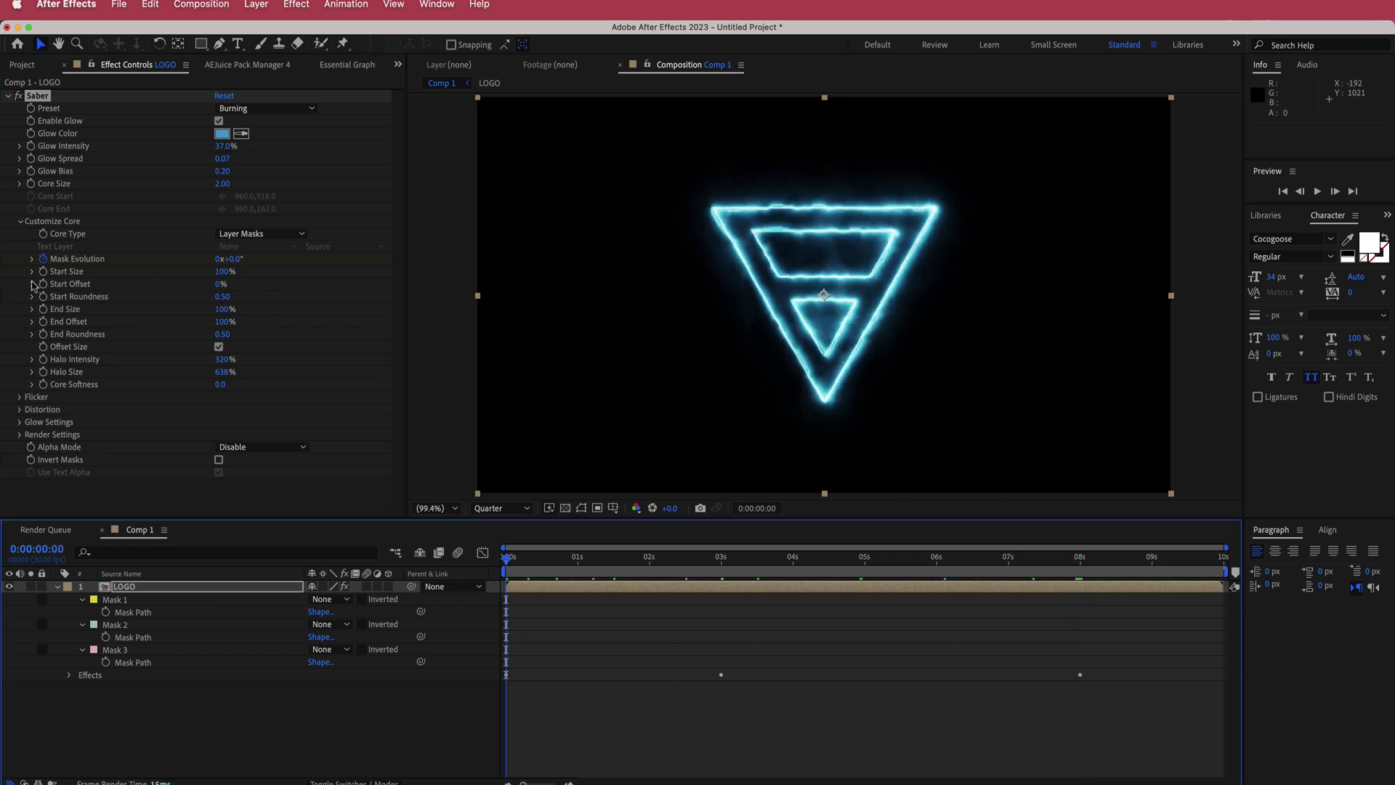
click(41, 322)
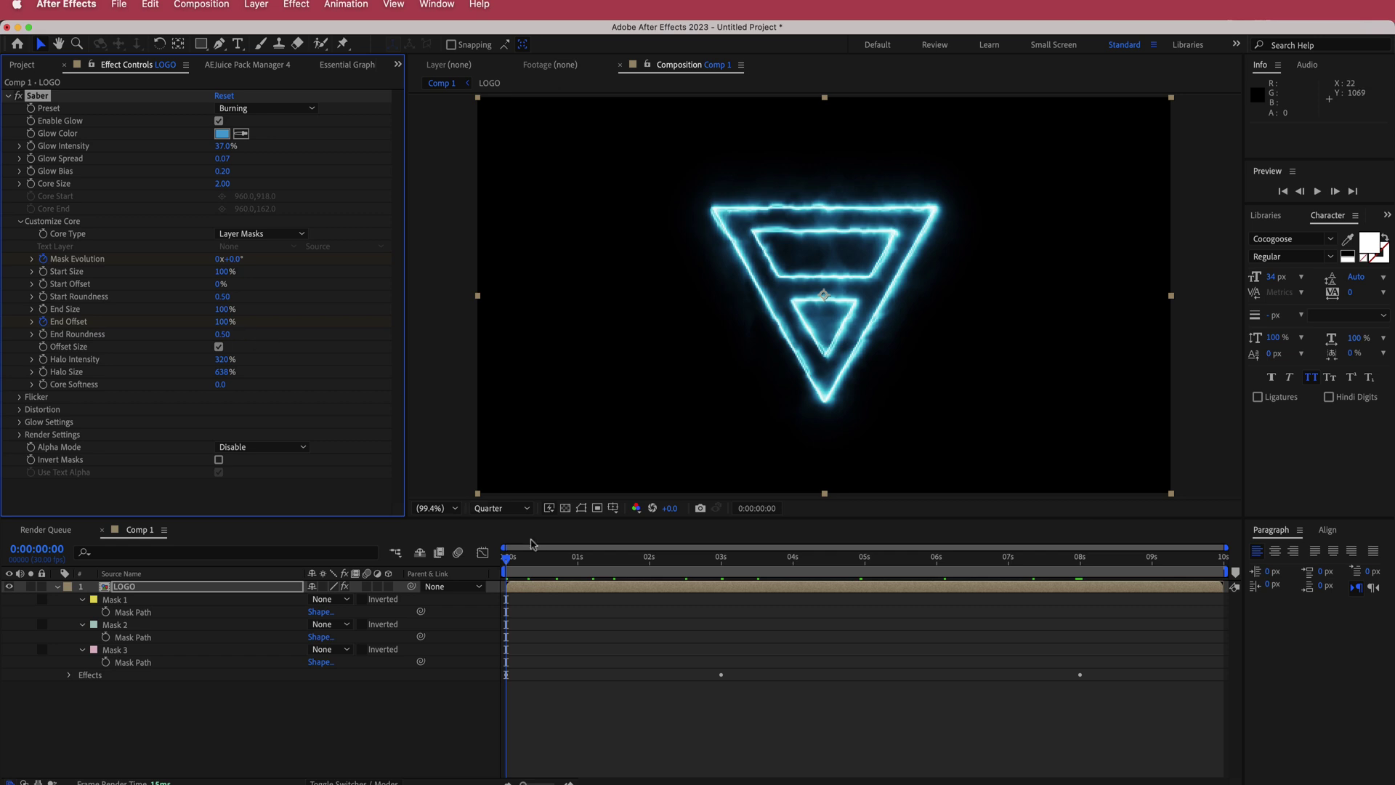
click(223, 322)
key(Return)
drag(508, 561, 724, 564)
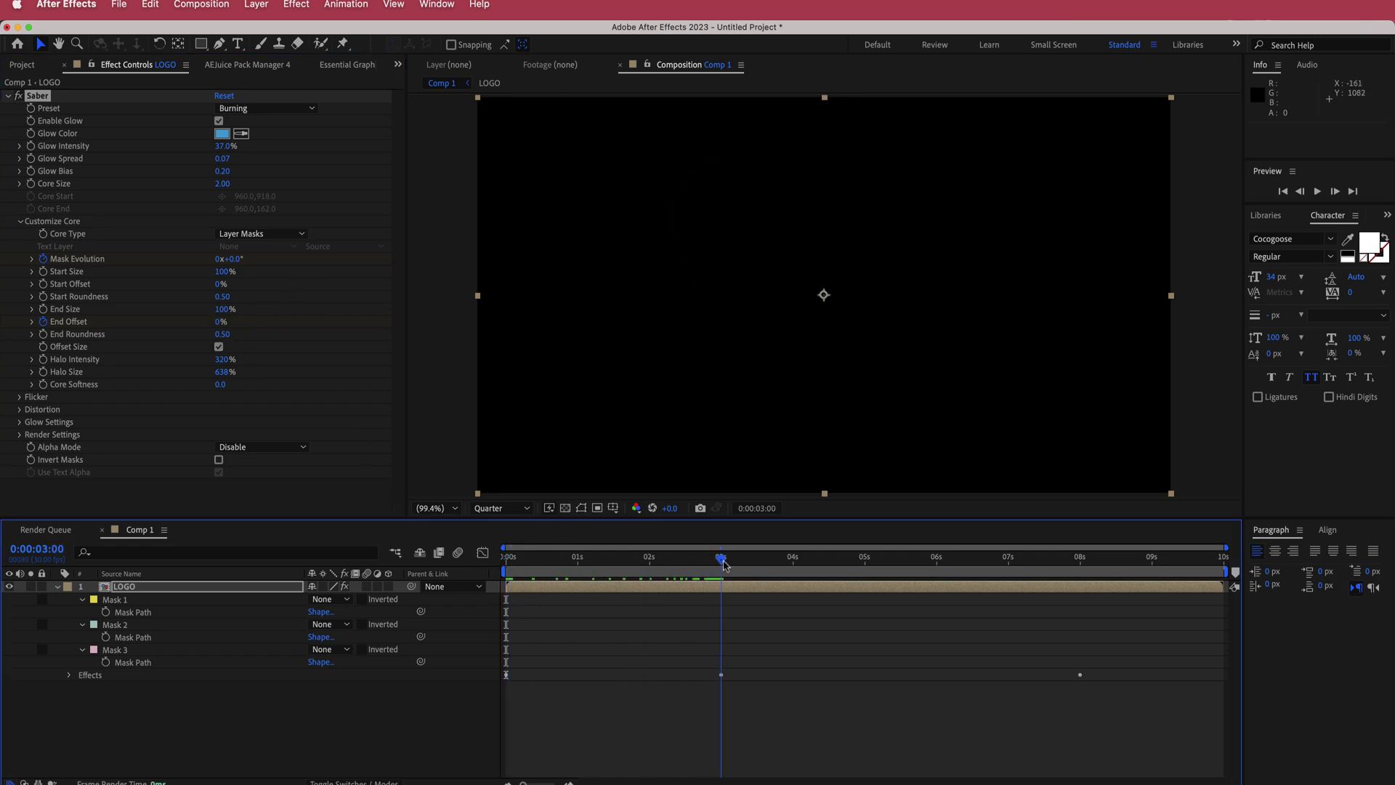
click(222, 324)
click(217, 322)
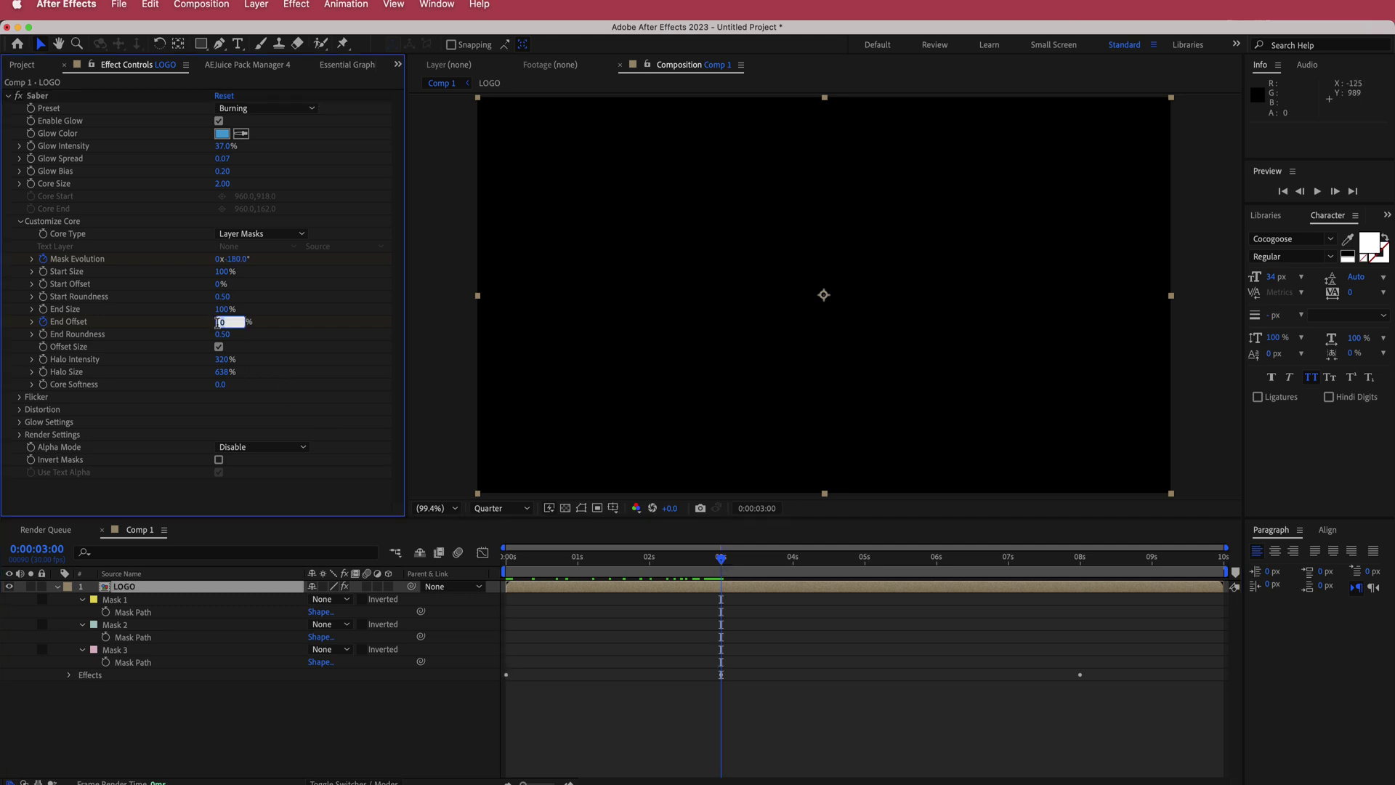
key(Return)
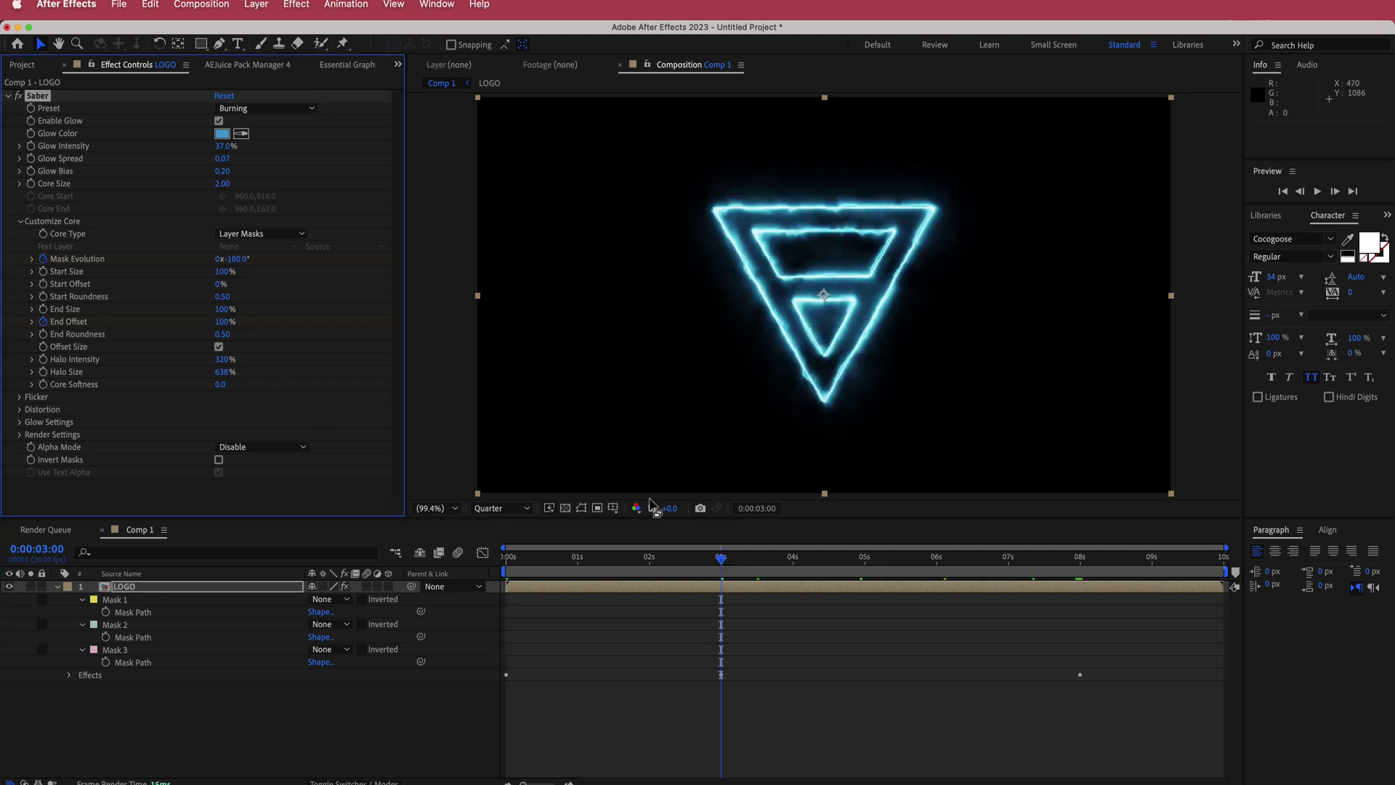
Step: Animate Saber's Start Size from 100% at 4 seconds to 0% at 6 seconds
click(723, 564)
mouse_move(723, 564)
mouse_down()
mouse_move(485, 567)
mouse_move(811, 560)
mouse_move(685, 562)
mouse_up()
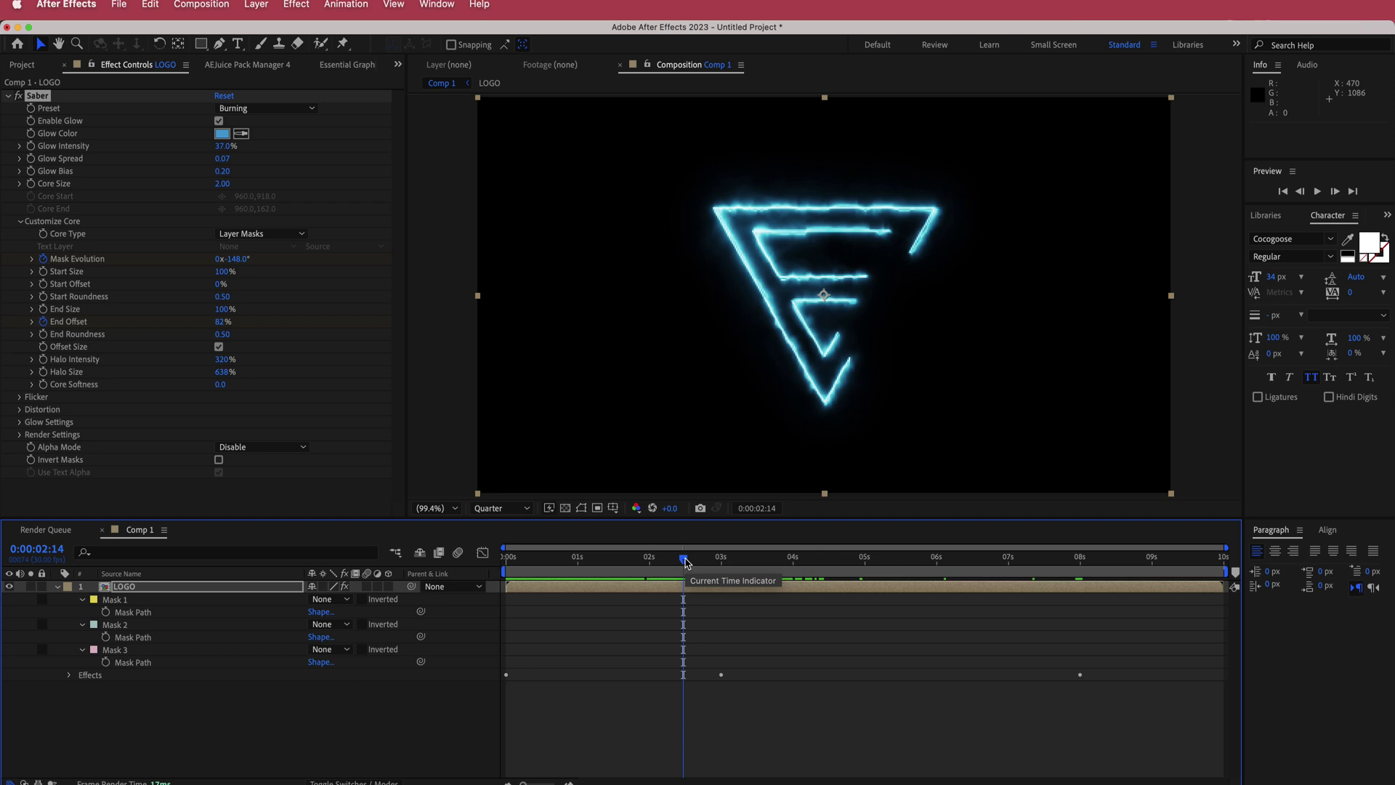
drag(685, 562, 793, 562)
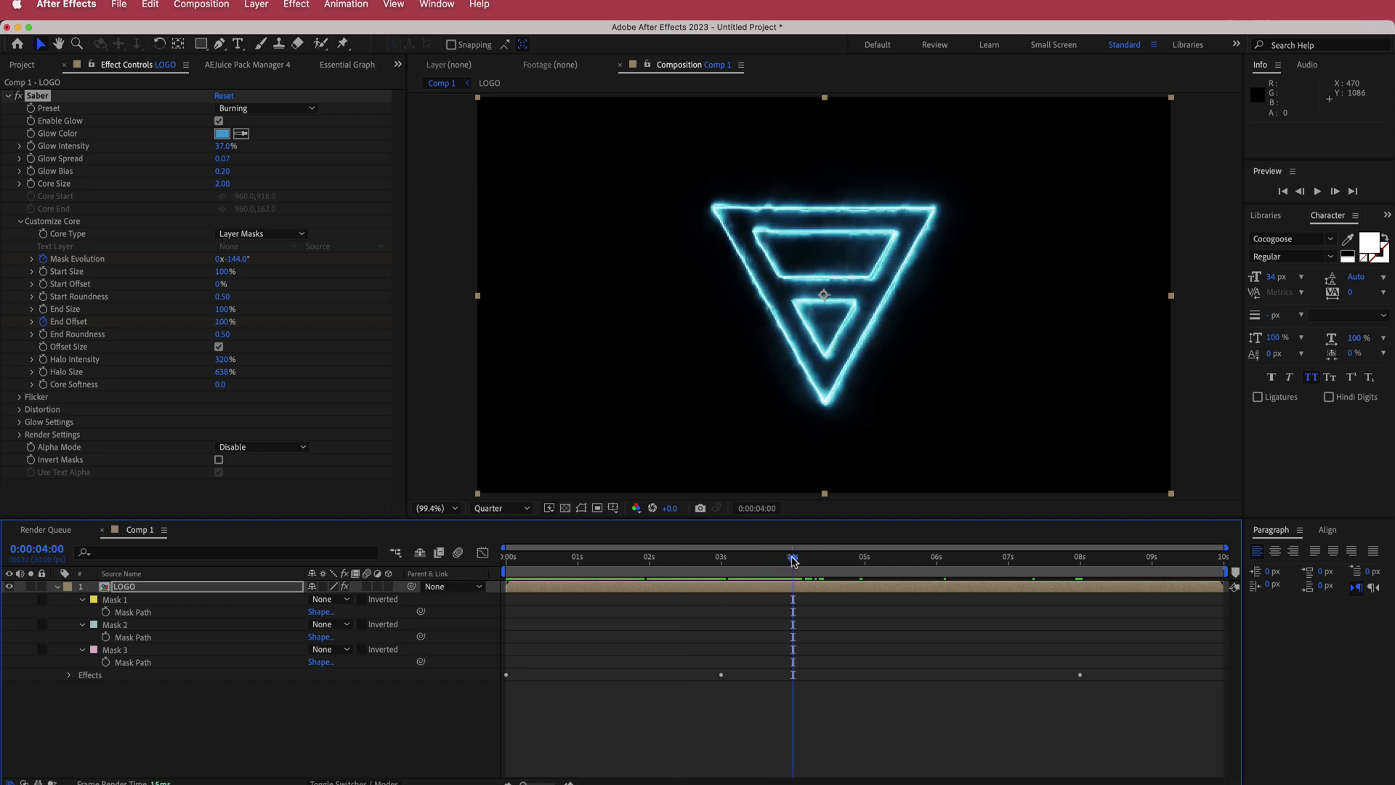
click(45, 273)
drag(795, 565, 936, 565)
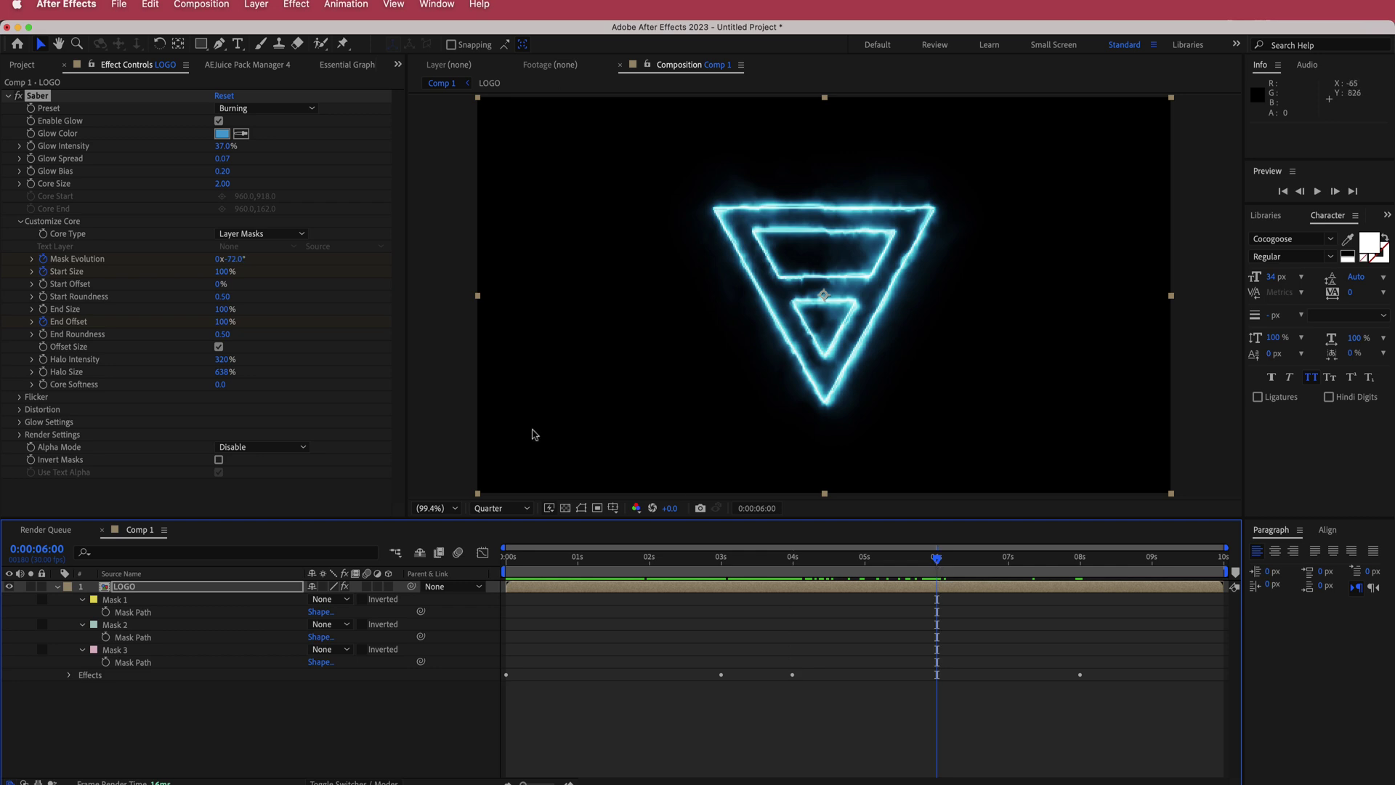
click(223, 271)
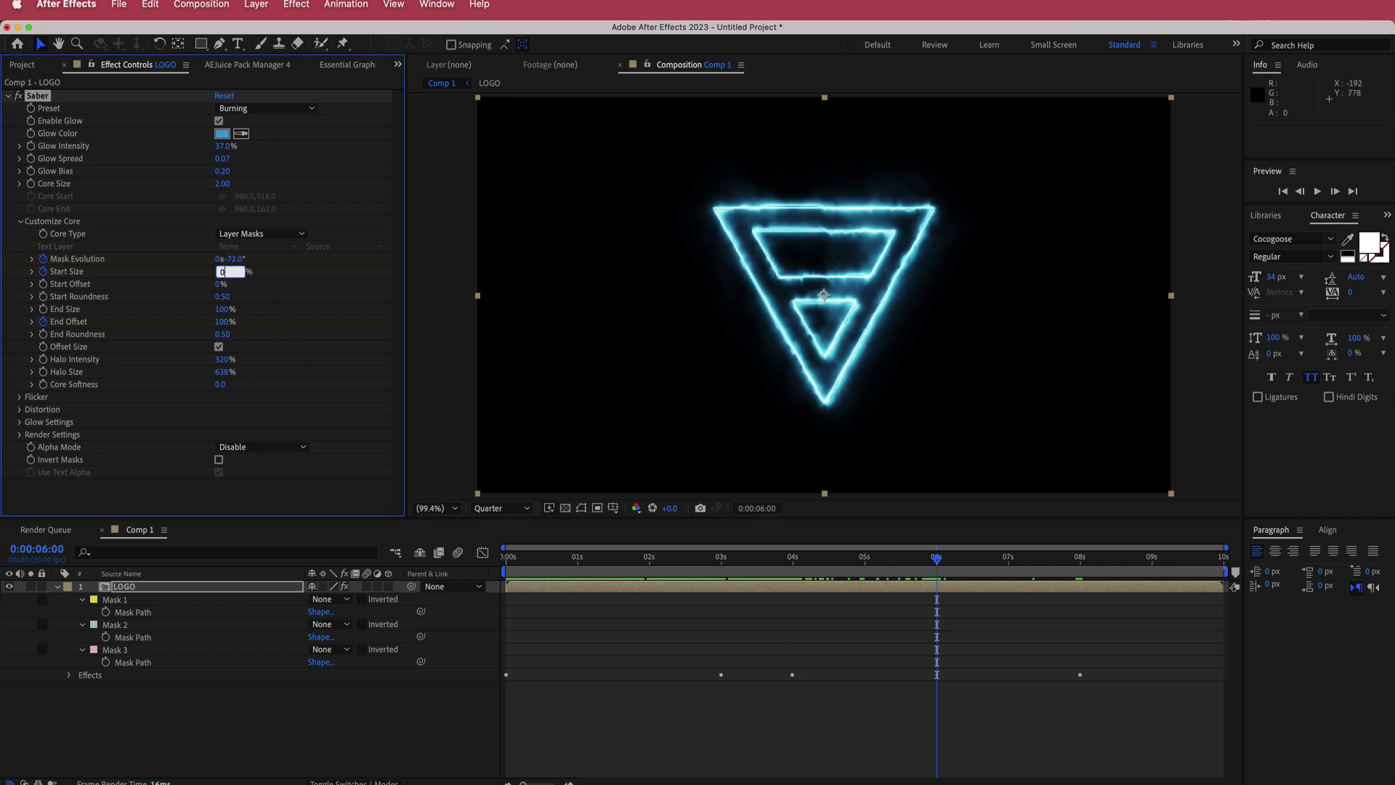
text(0)
key(Return)
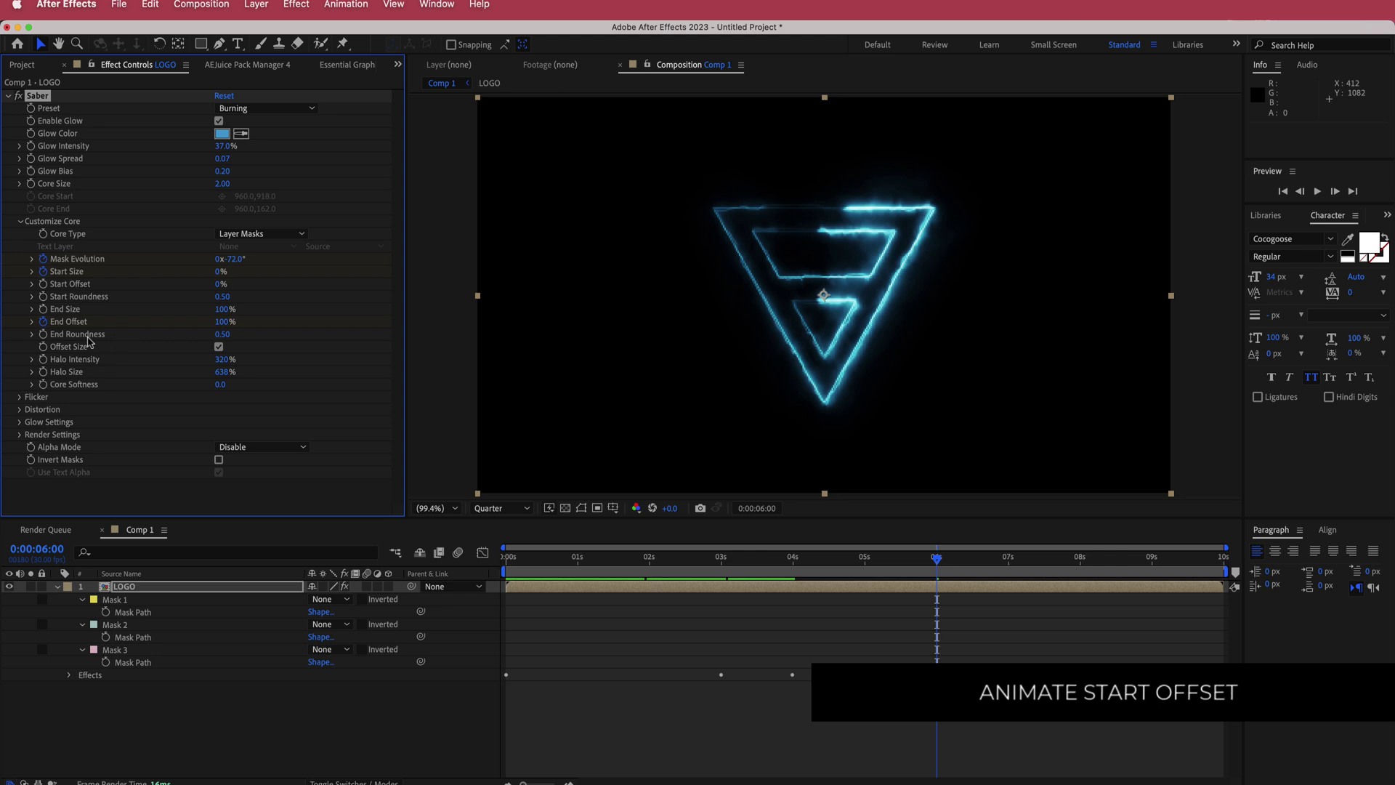
Step: Animate Saber's Start Offset from 0% at 6 seconds to 100% at 8 seconds
click(43, 283)
drag(936, 558, 1078, 561)
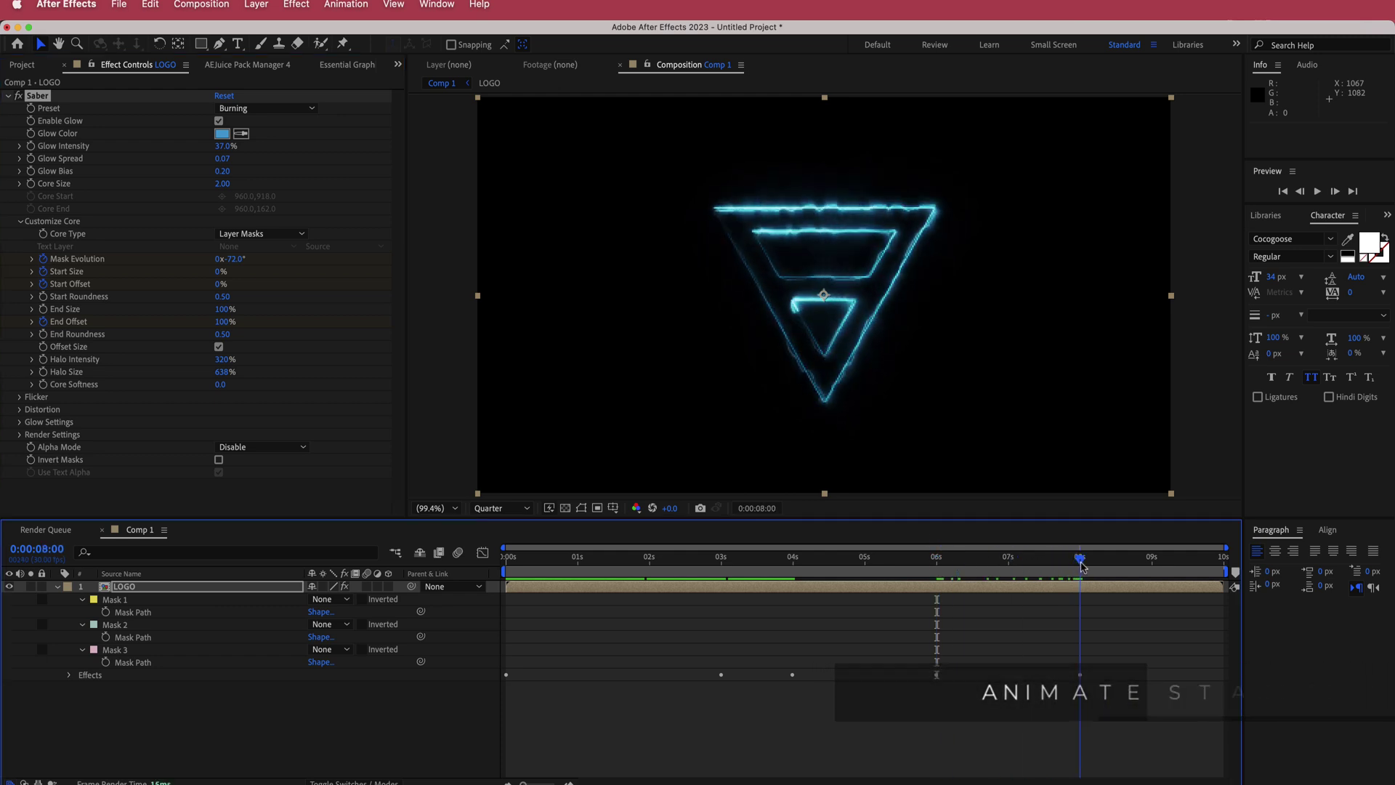
click(218, 284)
key(Return)
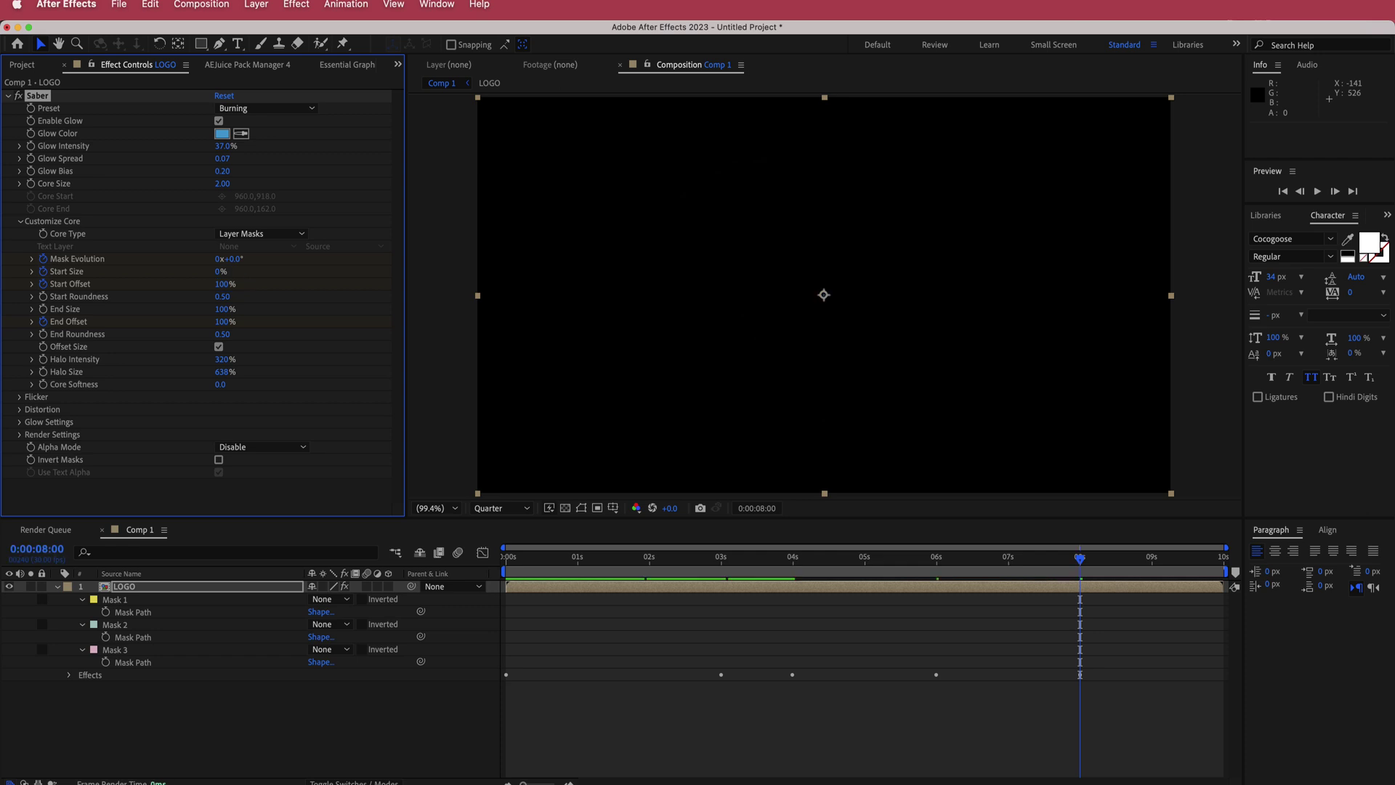
Step: Reveal the LOGO layer's keyframed properties and play the animation from the start
key(u)
drag(1080, 558, 439, 559)
key(space)
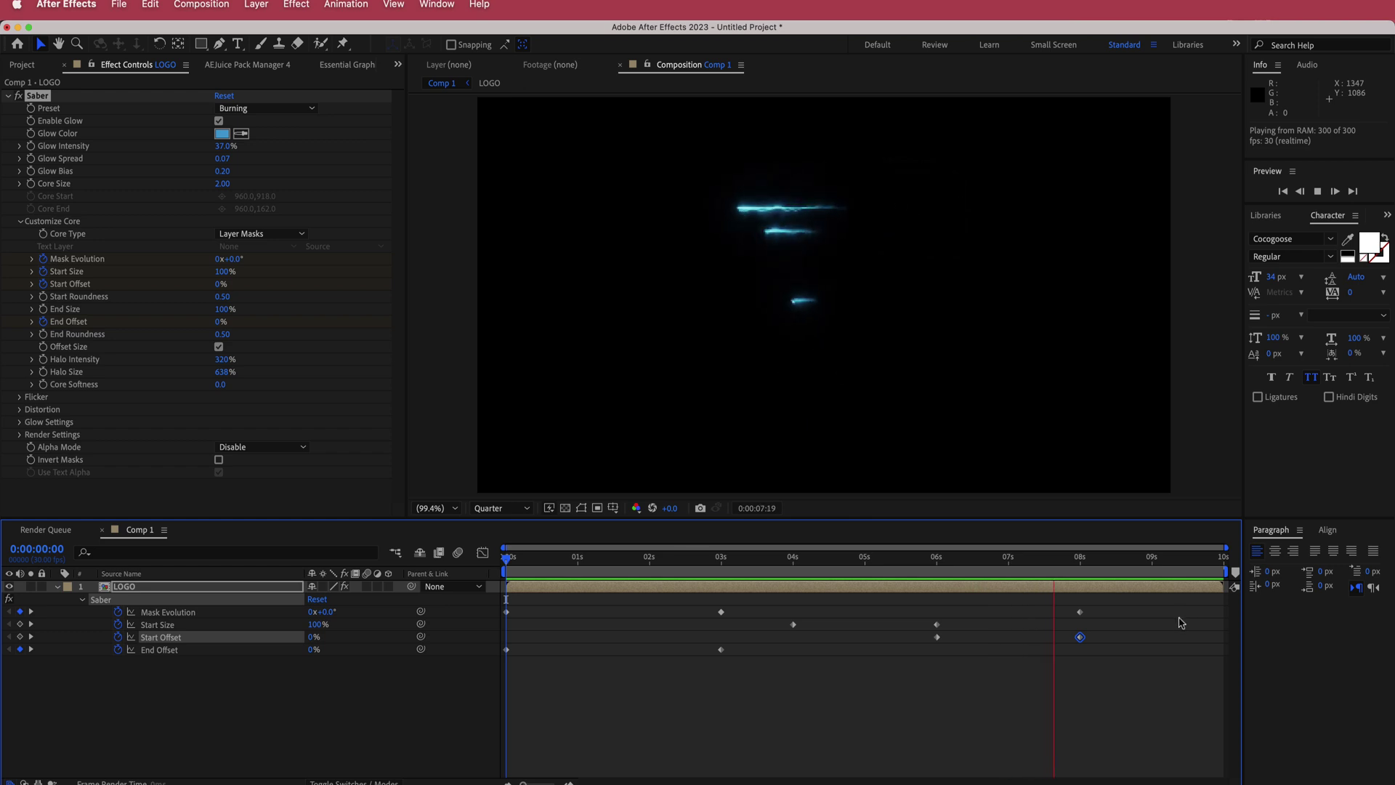
Step: Apply Easy Ease to all of the LOGO layer's Saber keyframes and scrub back to about 3 seconds
mouse_move(1148, 601)
mouse_down()
mouse_move(507, 653)
mouse_move(461, 672)
mouse_up()
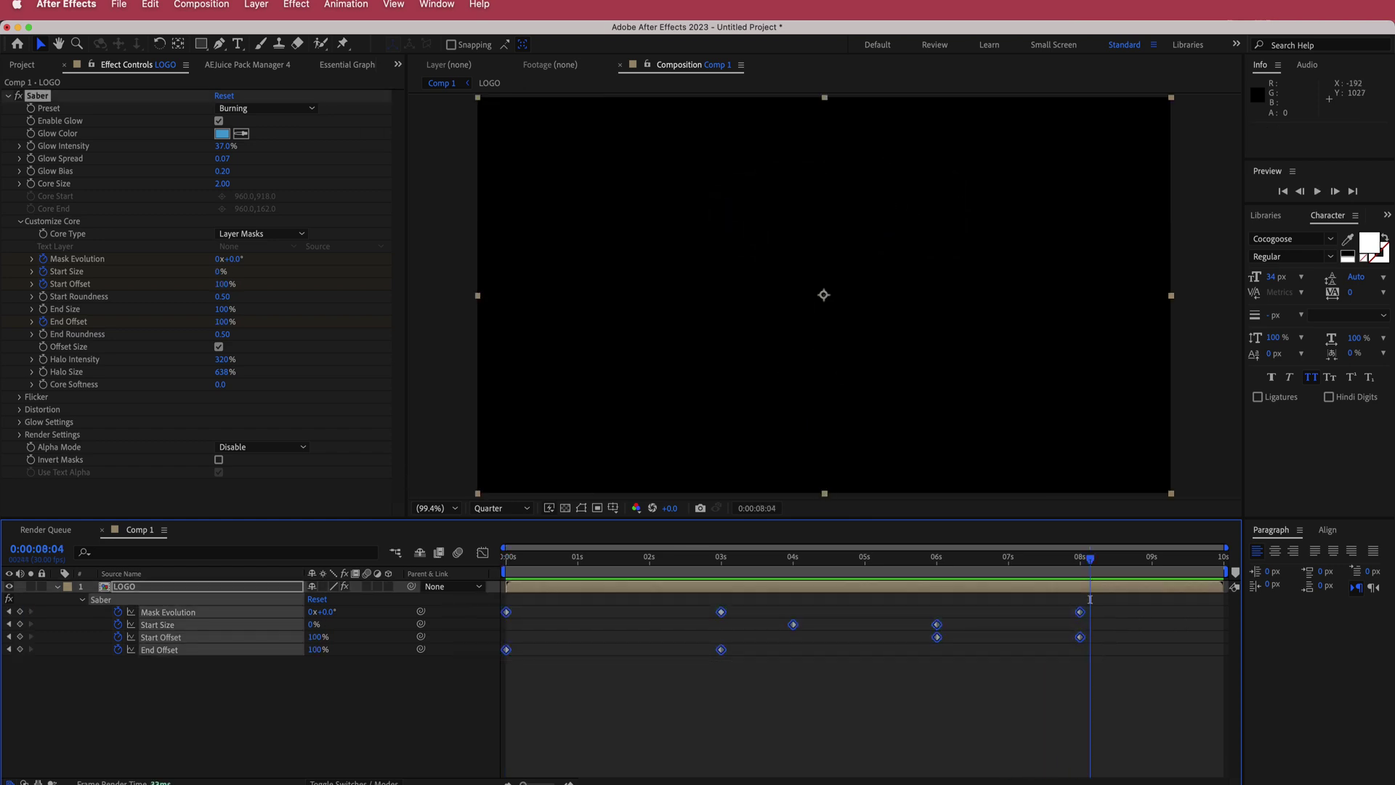
click(343, 6)
mouse_move(441, 171)
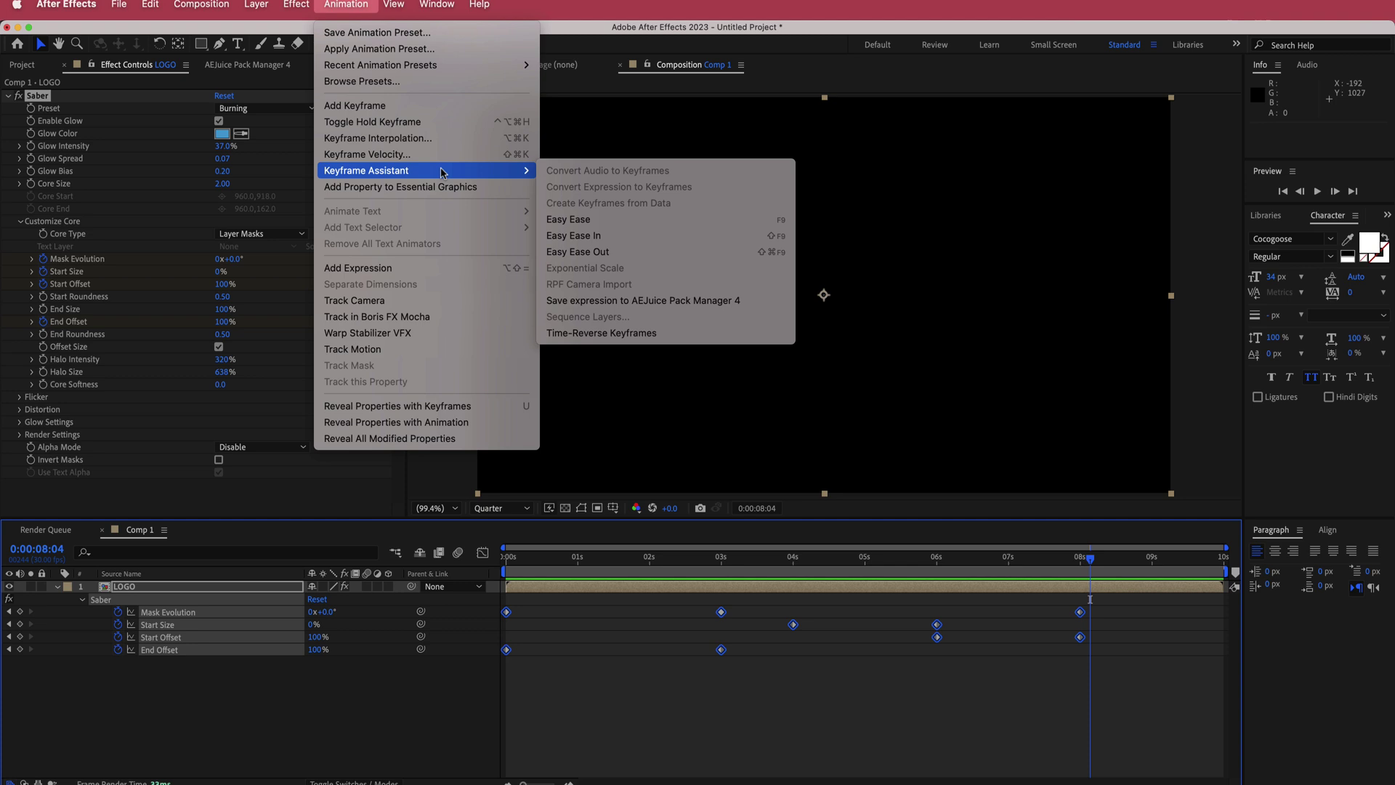
click(574, 219)
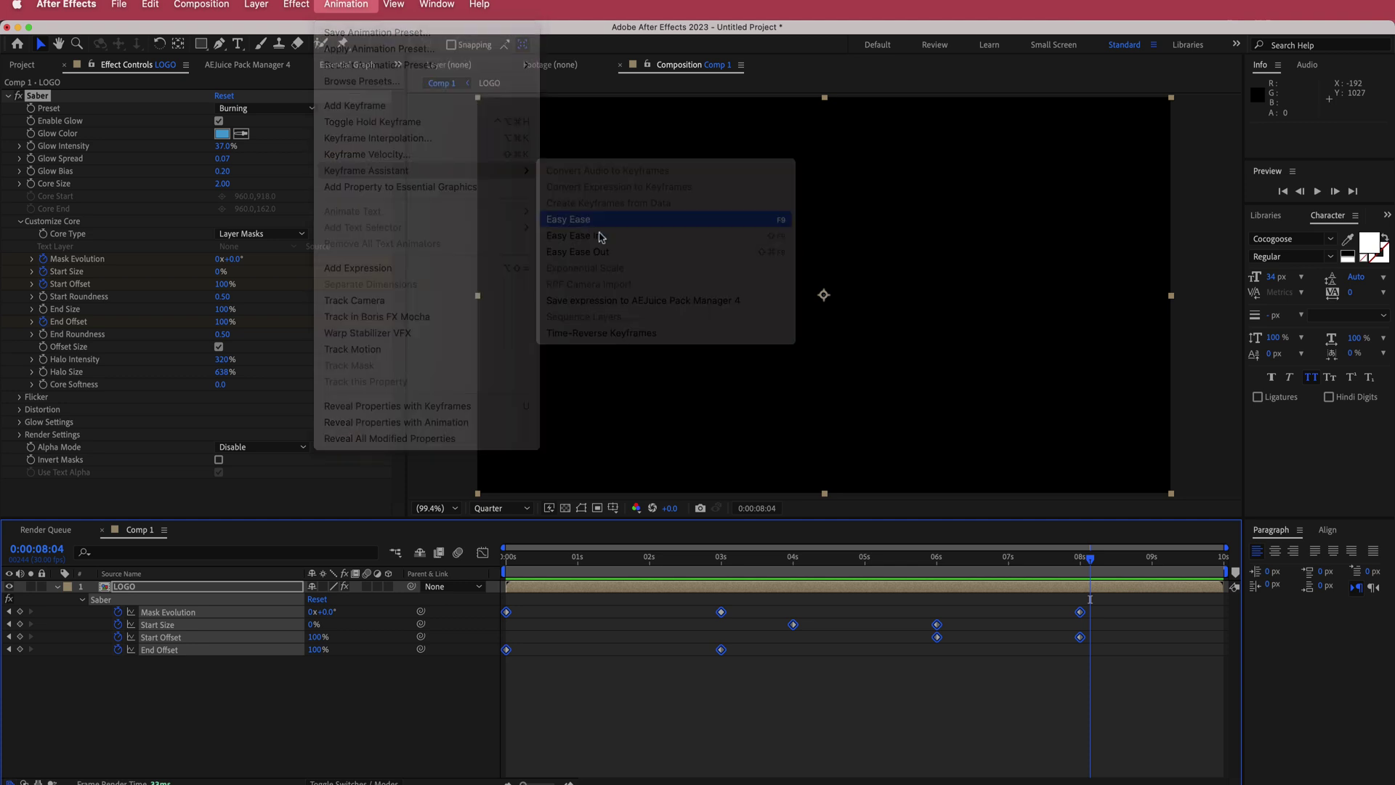
drag(1092, 559, 730, 571)
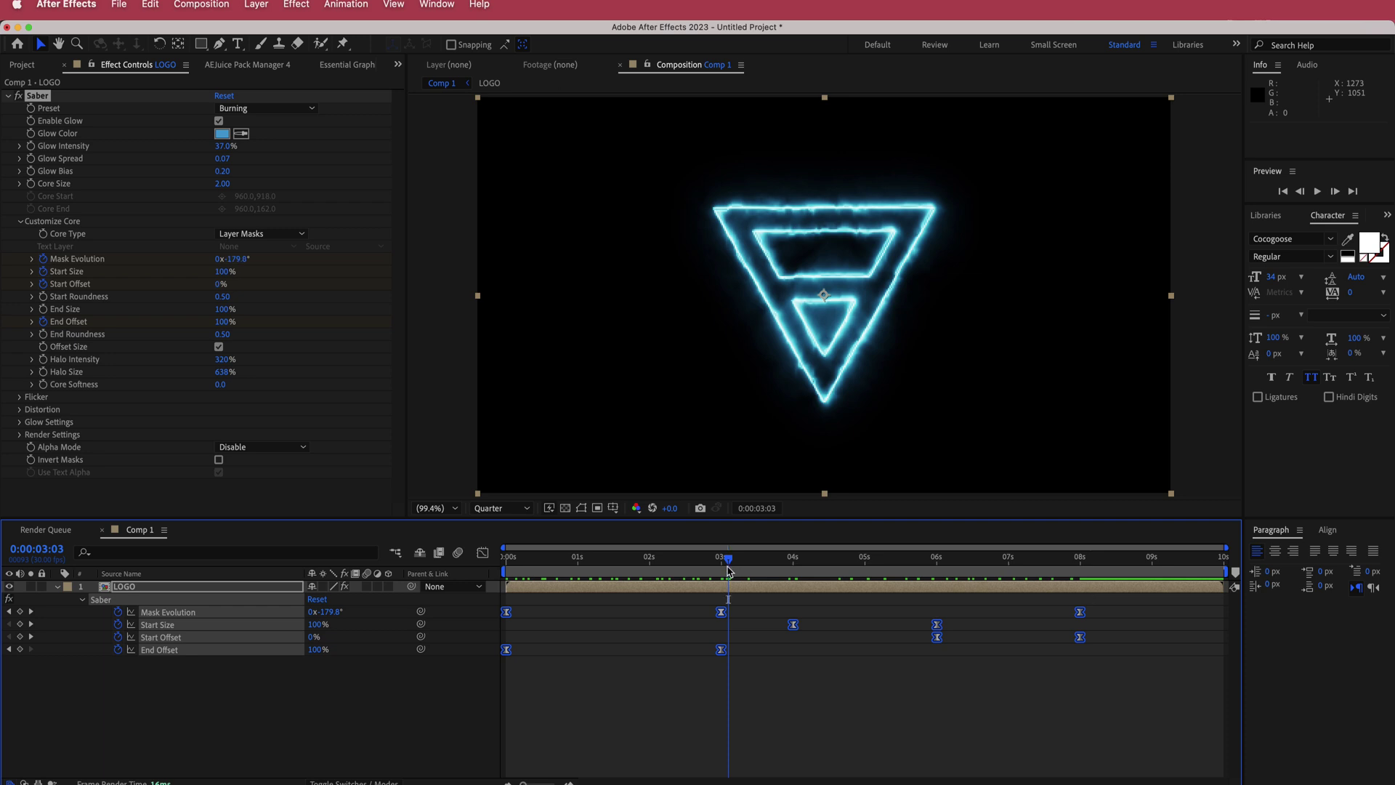
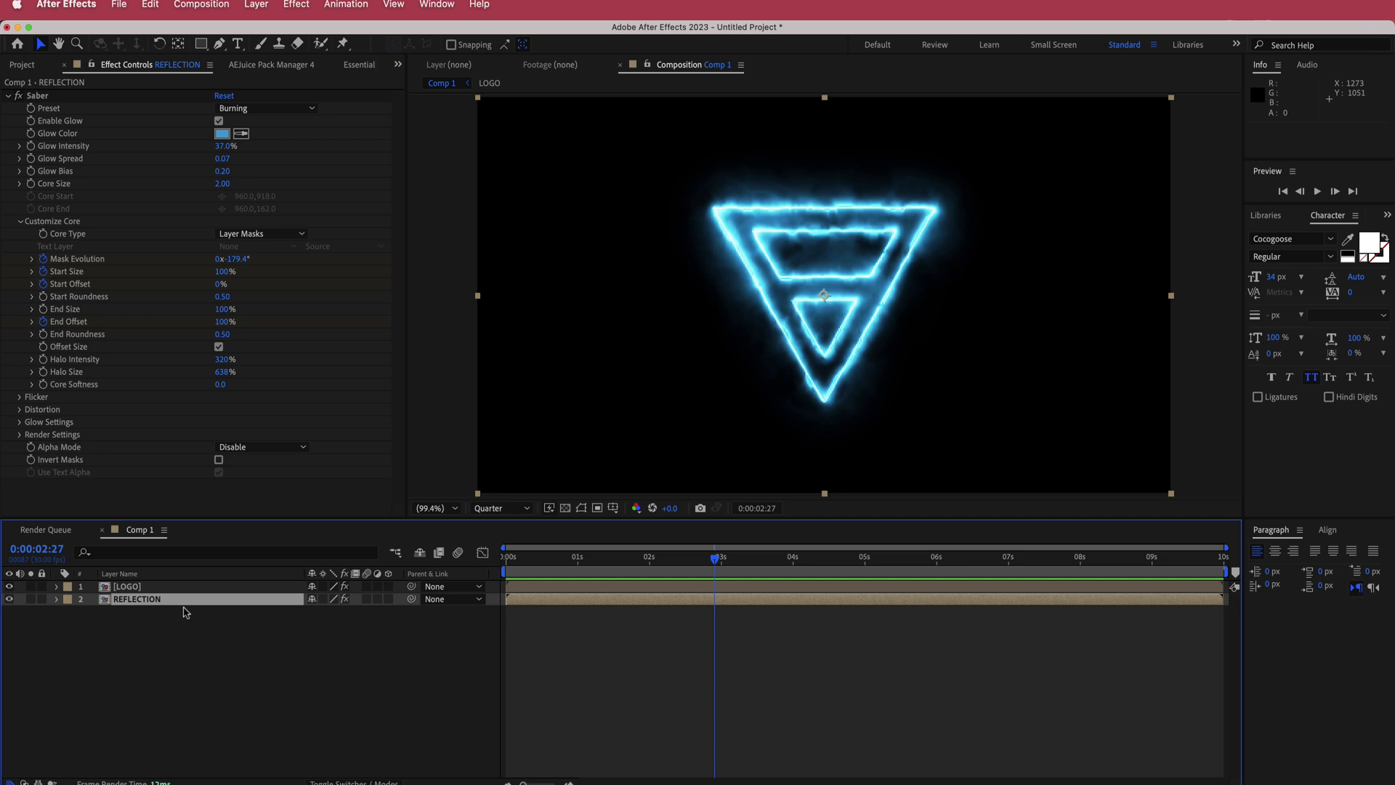
Step: Flip the REFLECTION layer vertically and move the playhead to 0:00:02:05
click(431, 511)
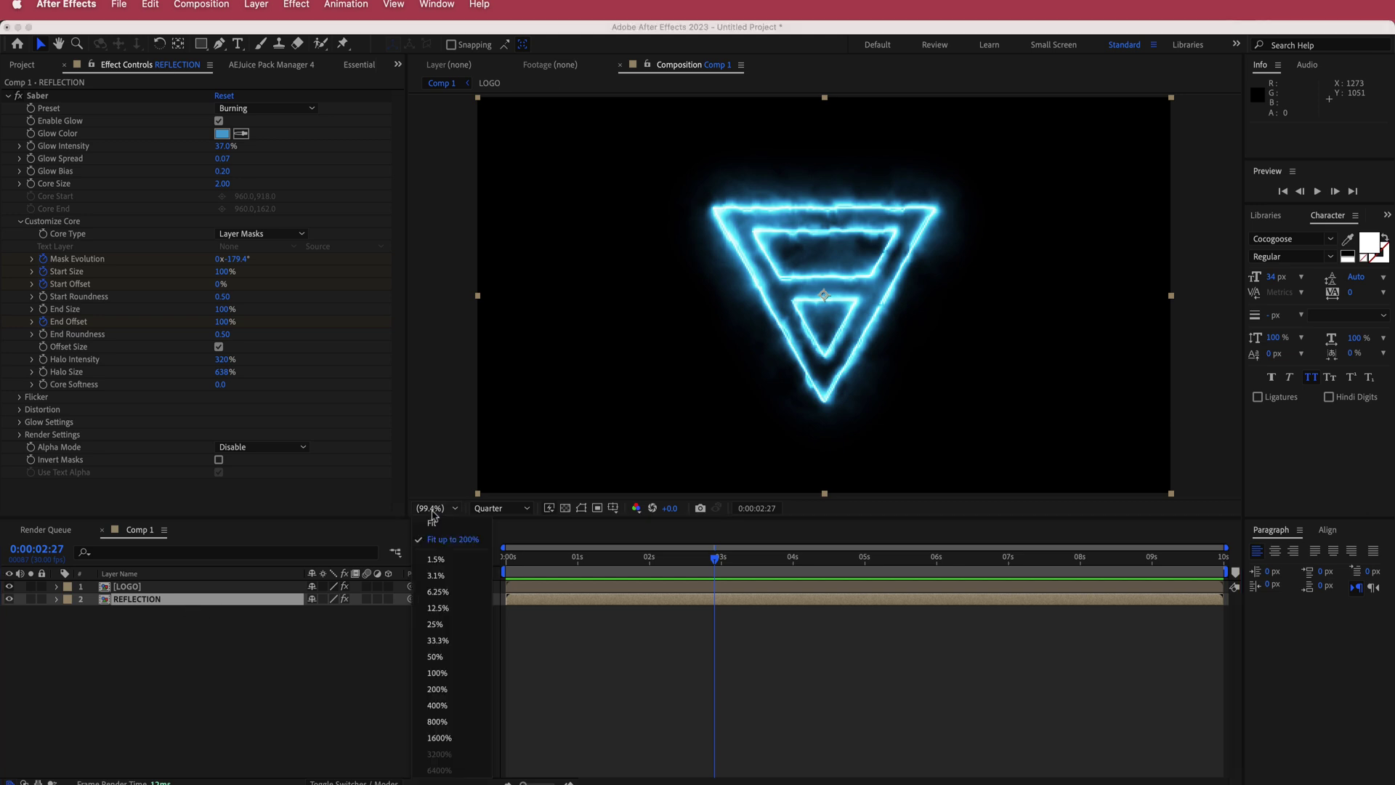
click(457, 542)
right_click(141, 606)
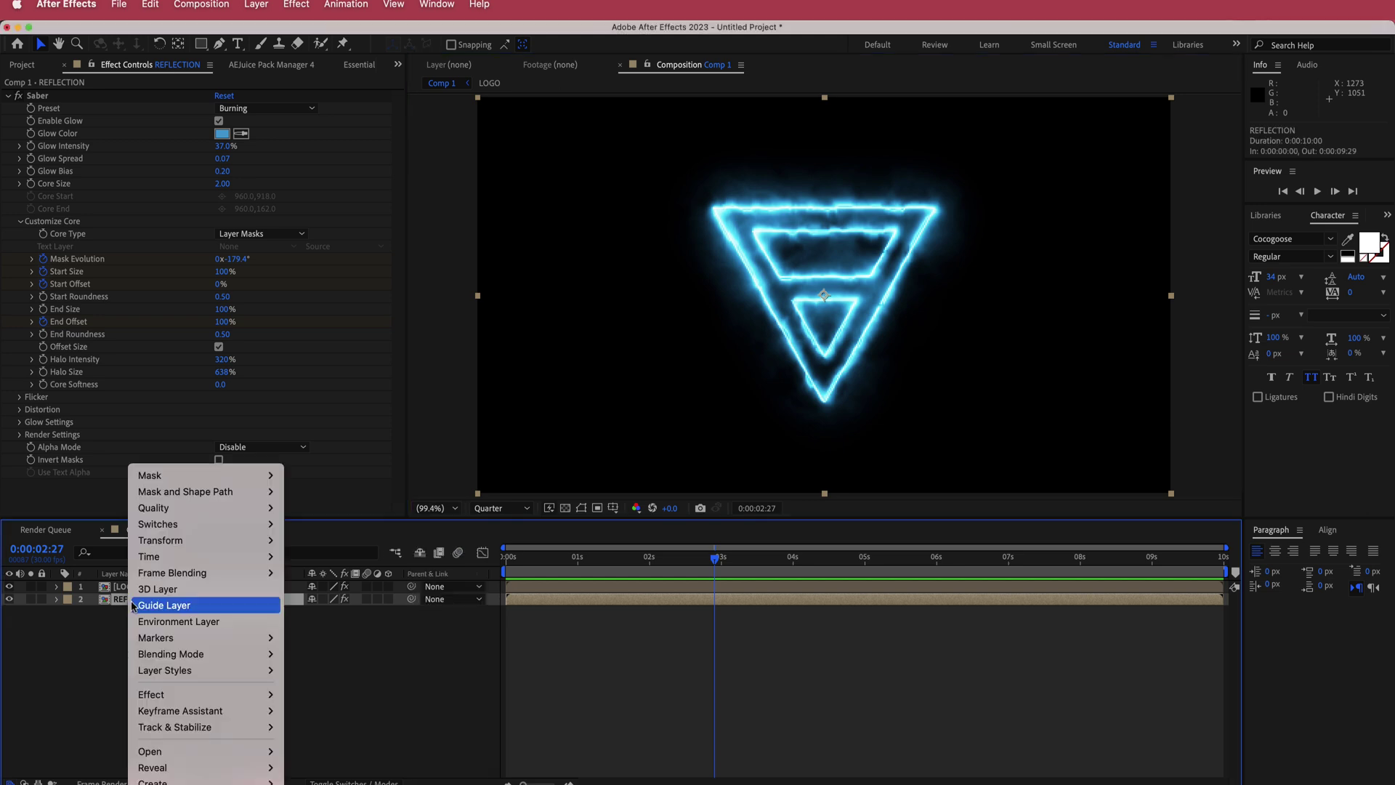
mouse_move(188, 545)
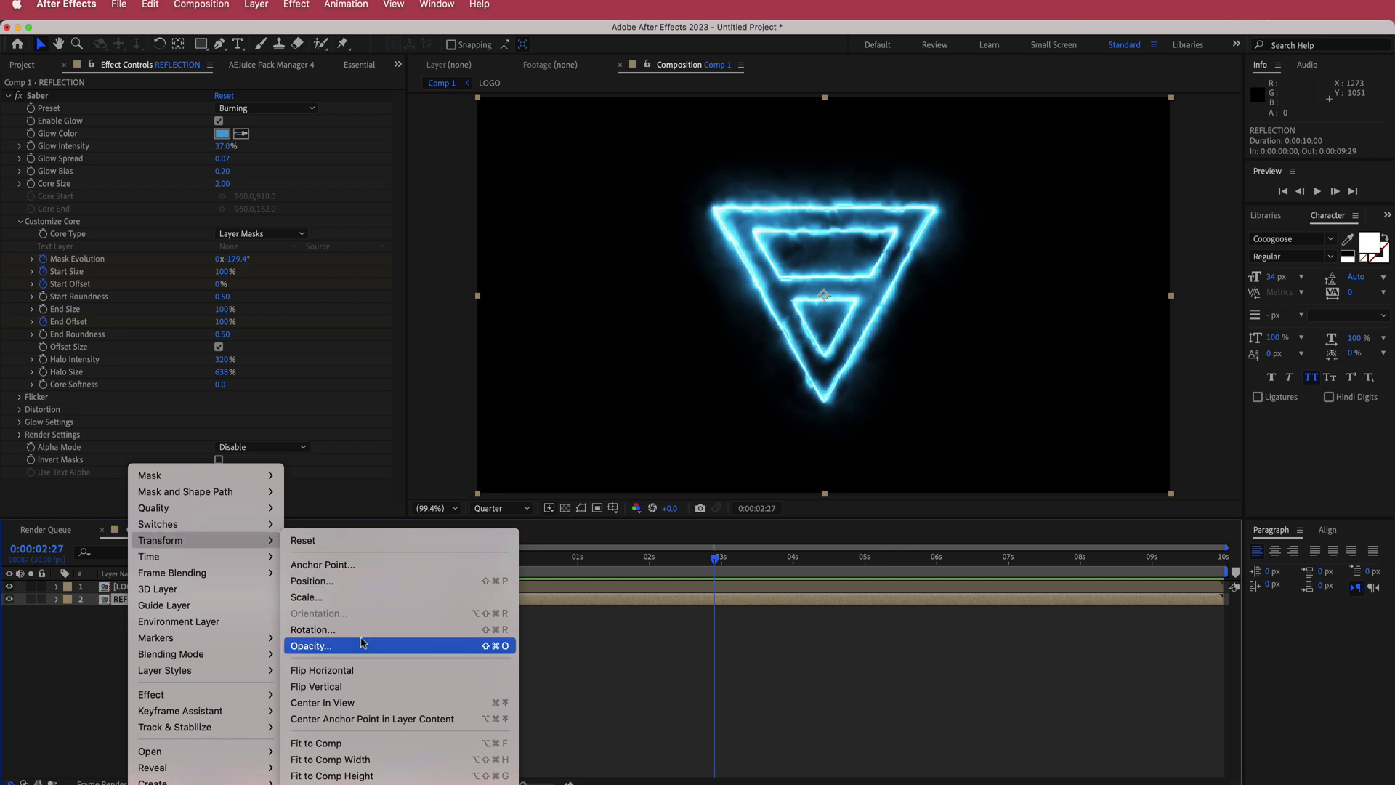
click(362, 687)
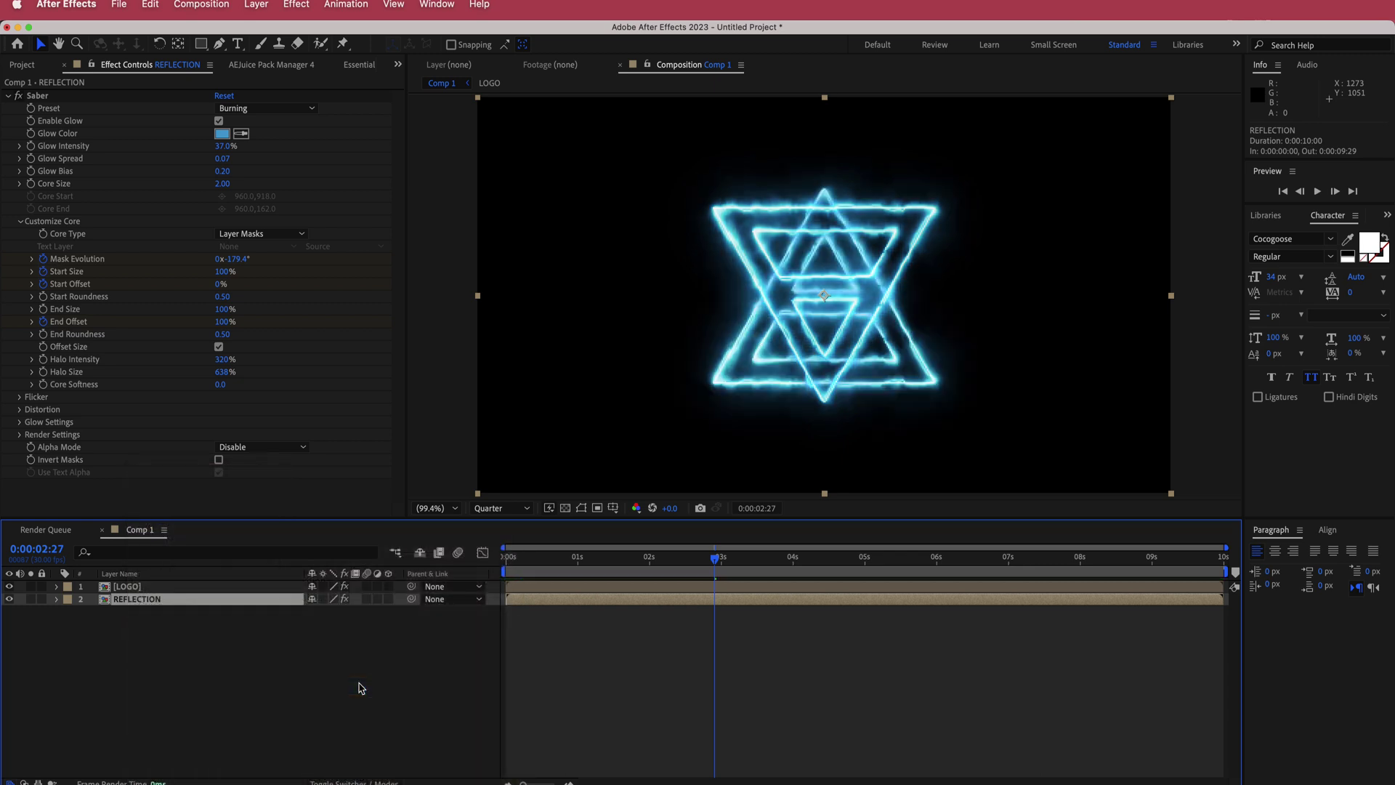
drag(712, 565, 663, 559)
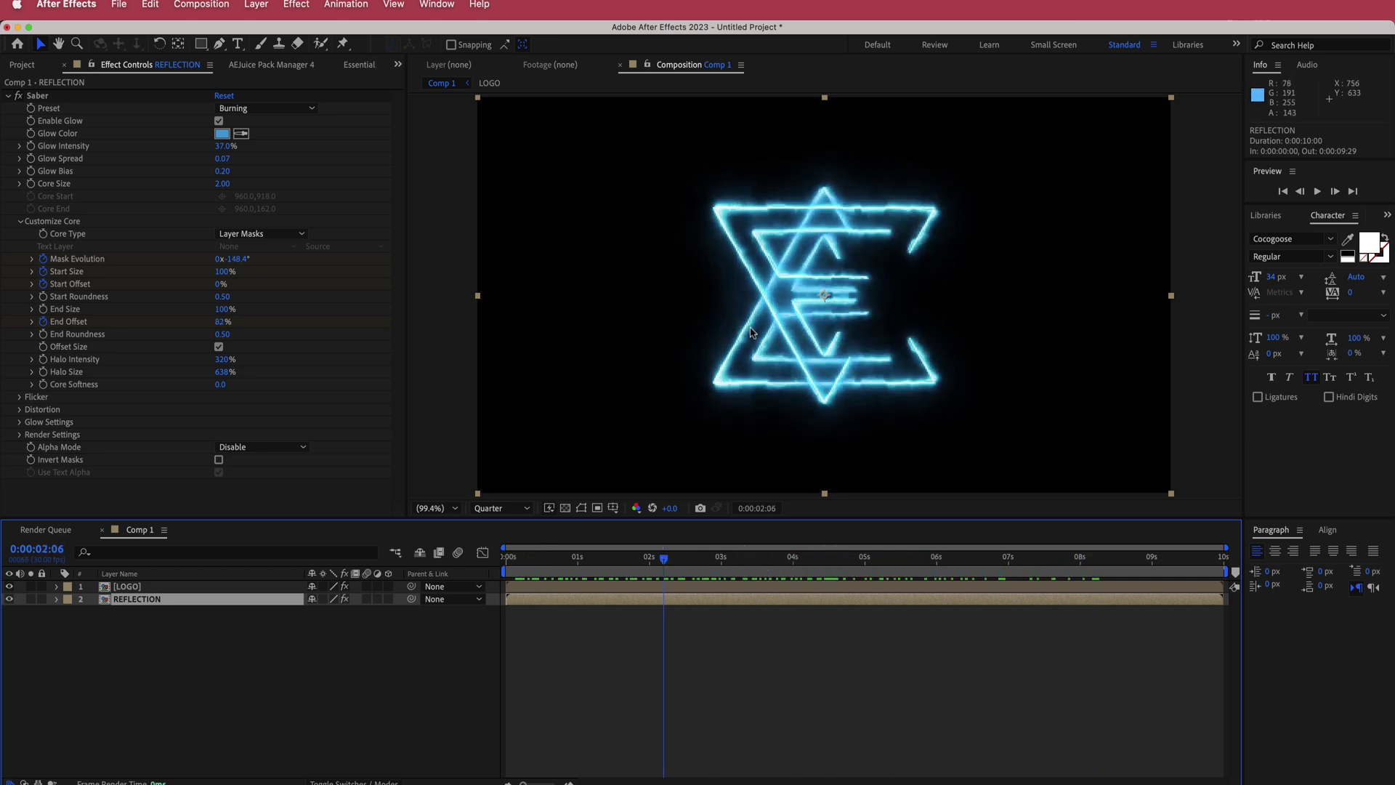
mouse_move(663, 558)
mouse_down()
mouse_move(534, 558)
mouse_move(661, 558)
mouse_up()
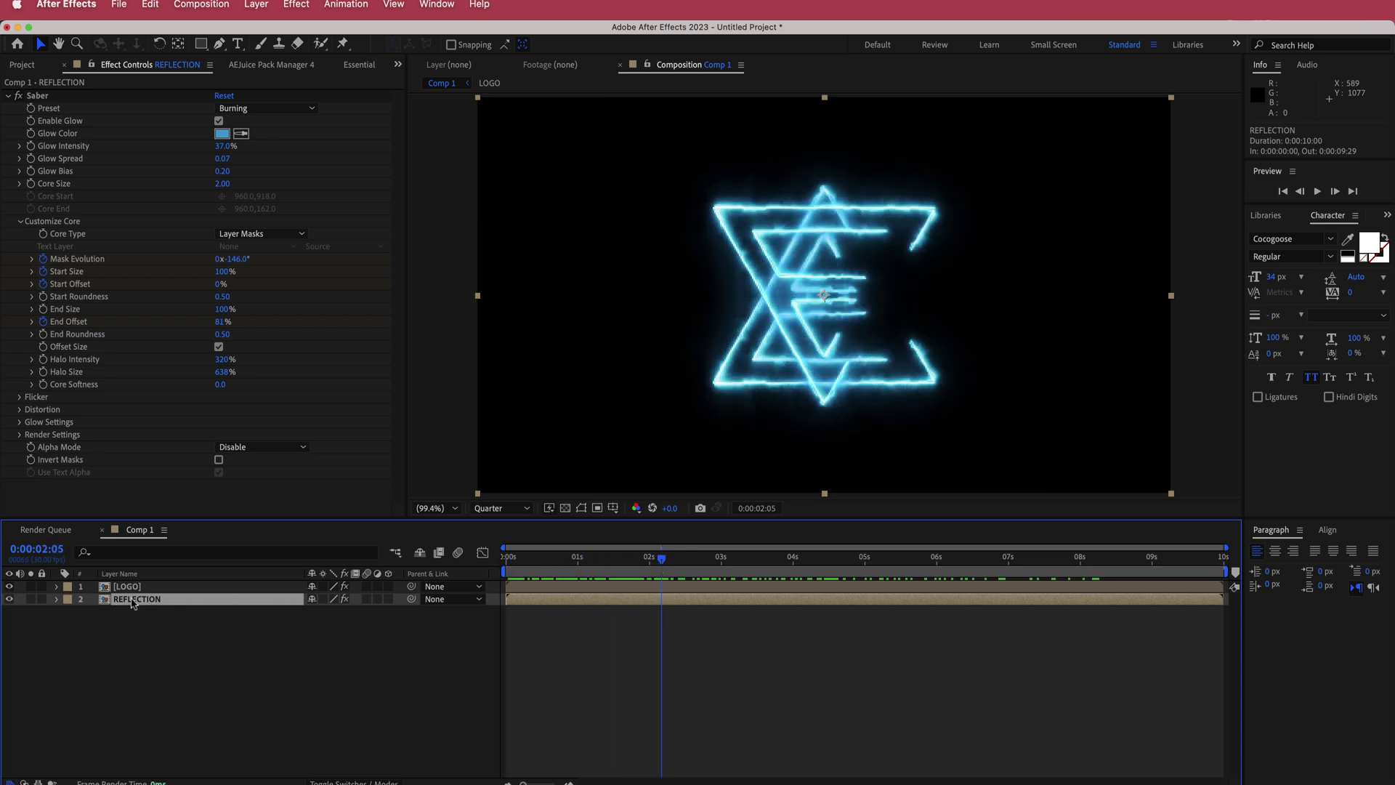
Step: Unlink the REFLECTION layer's scale proportions and squash it vertically to about a third of its height, keeping the width at 100%
key(s)
click(312, 613)
drag(356, 617, 402, 614)
click(672, 415)
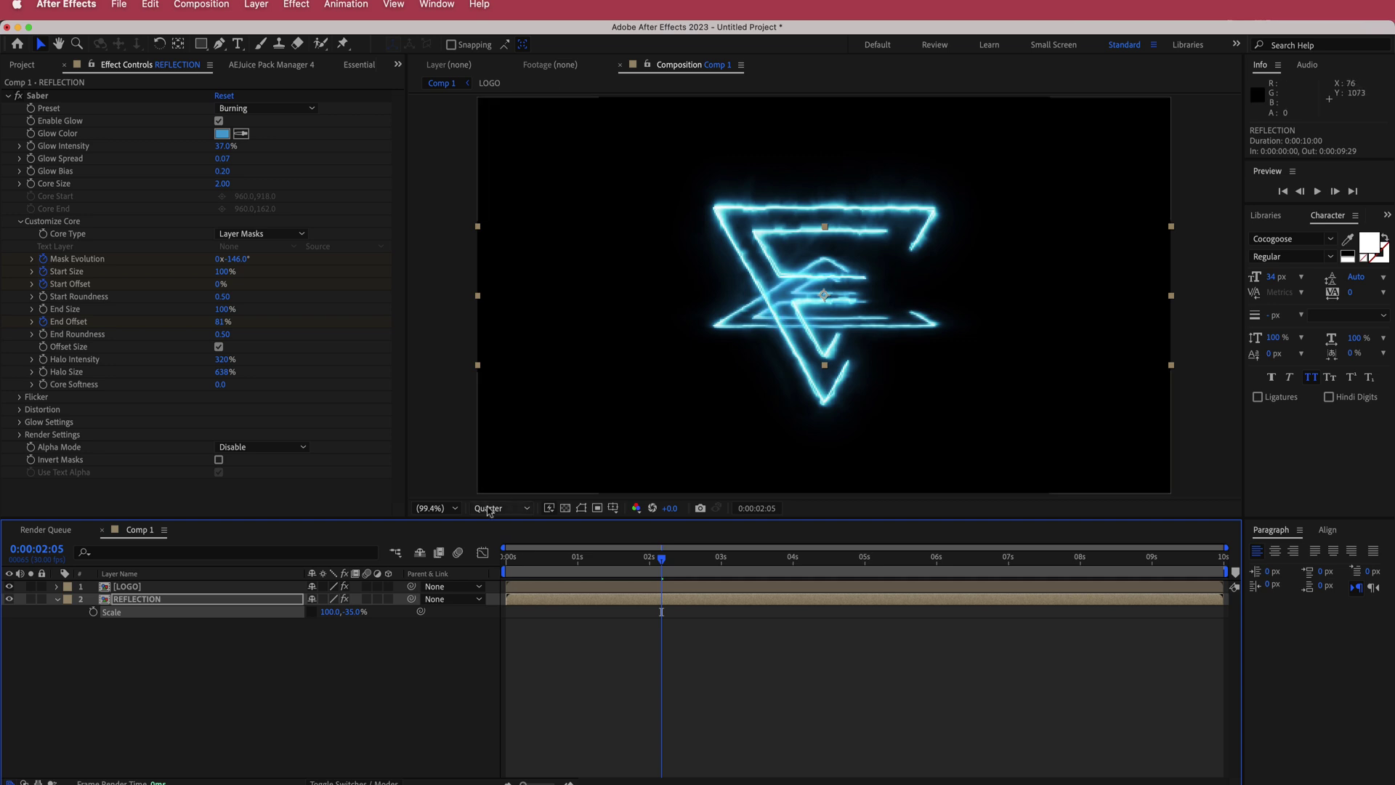
Step: Move the REFLECTION layer below the logo to a vertical position of 964 and lower its opacity to 44%
key(p)
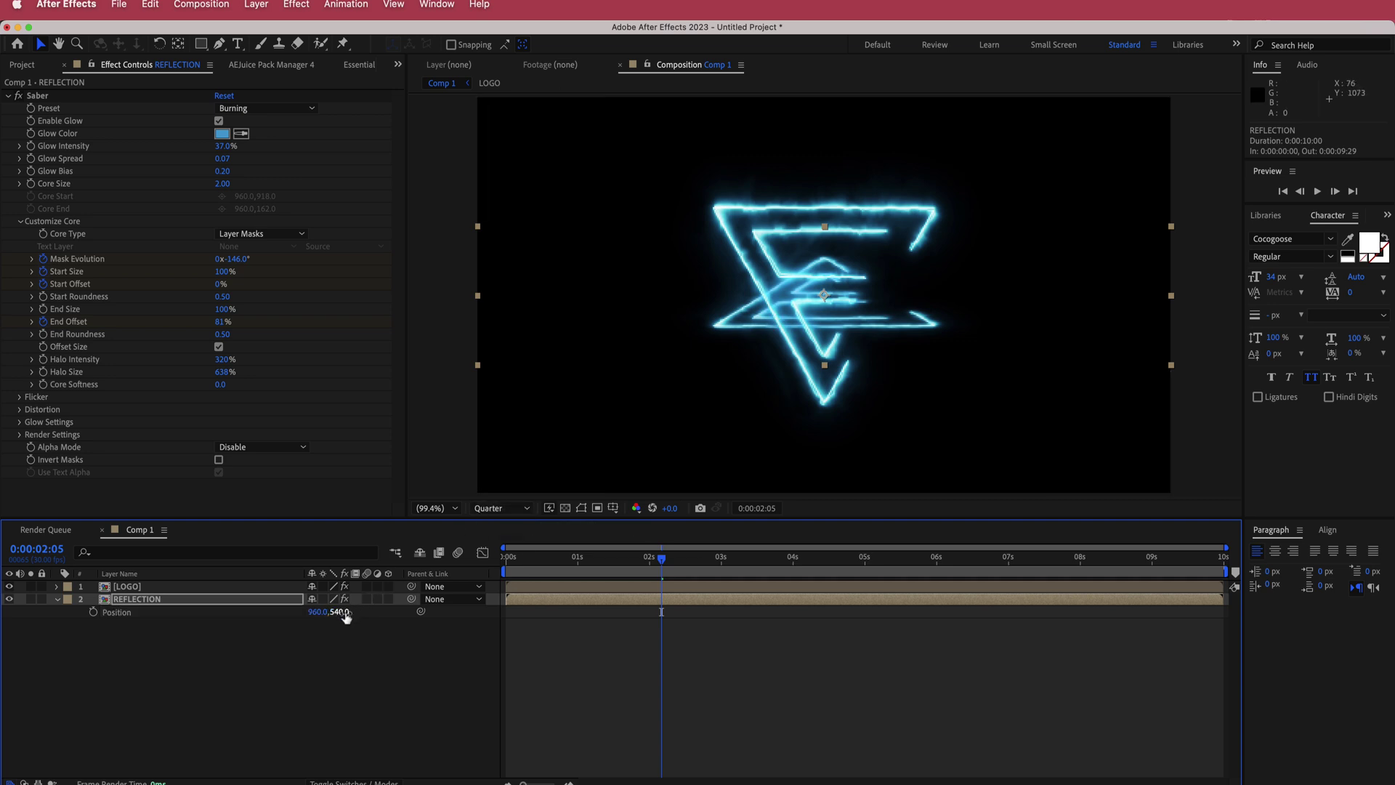
drag(341, 613, 664, 599)
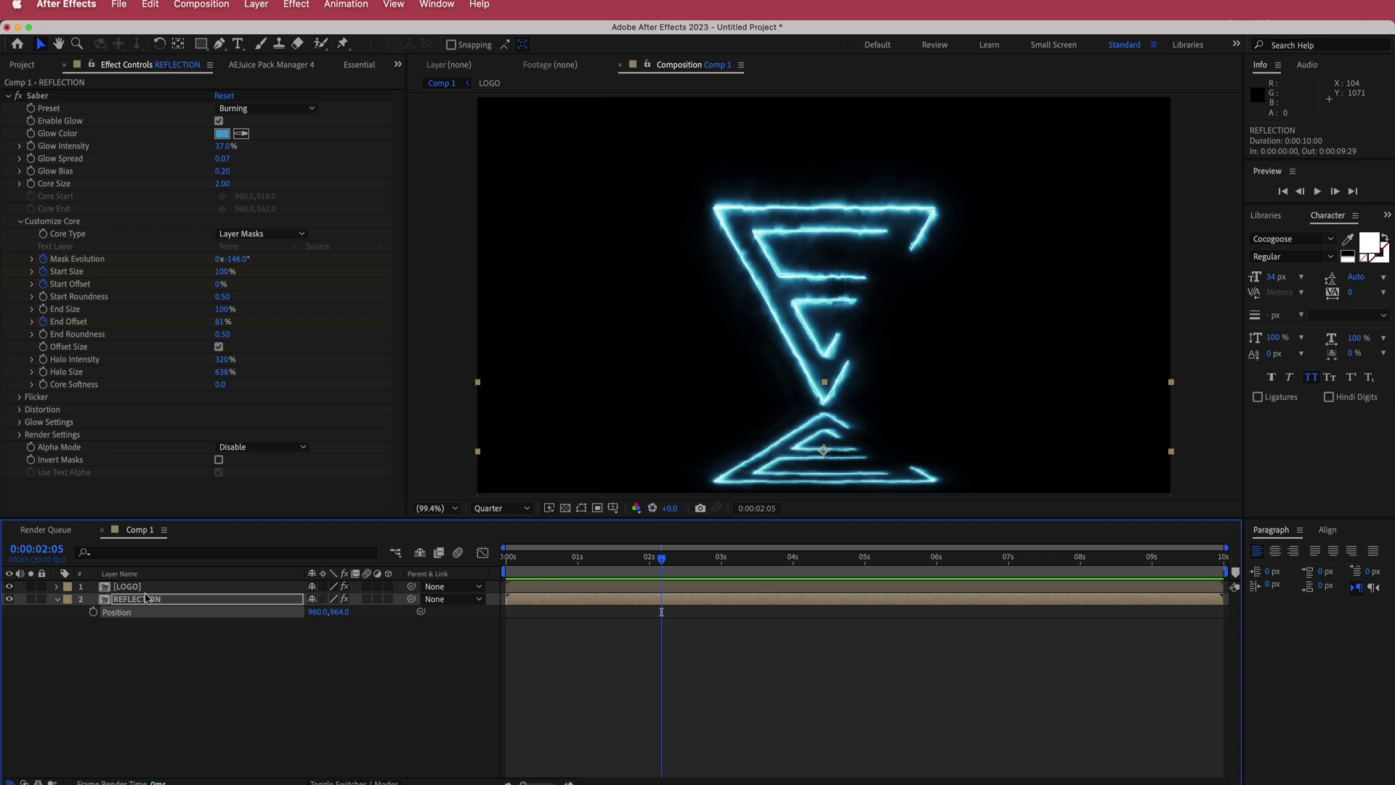
key(t)
drag(314, 611, 279, 620)
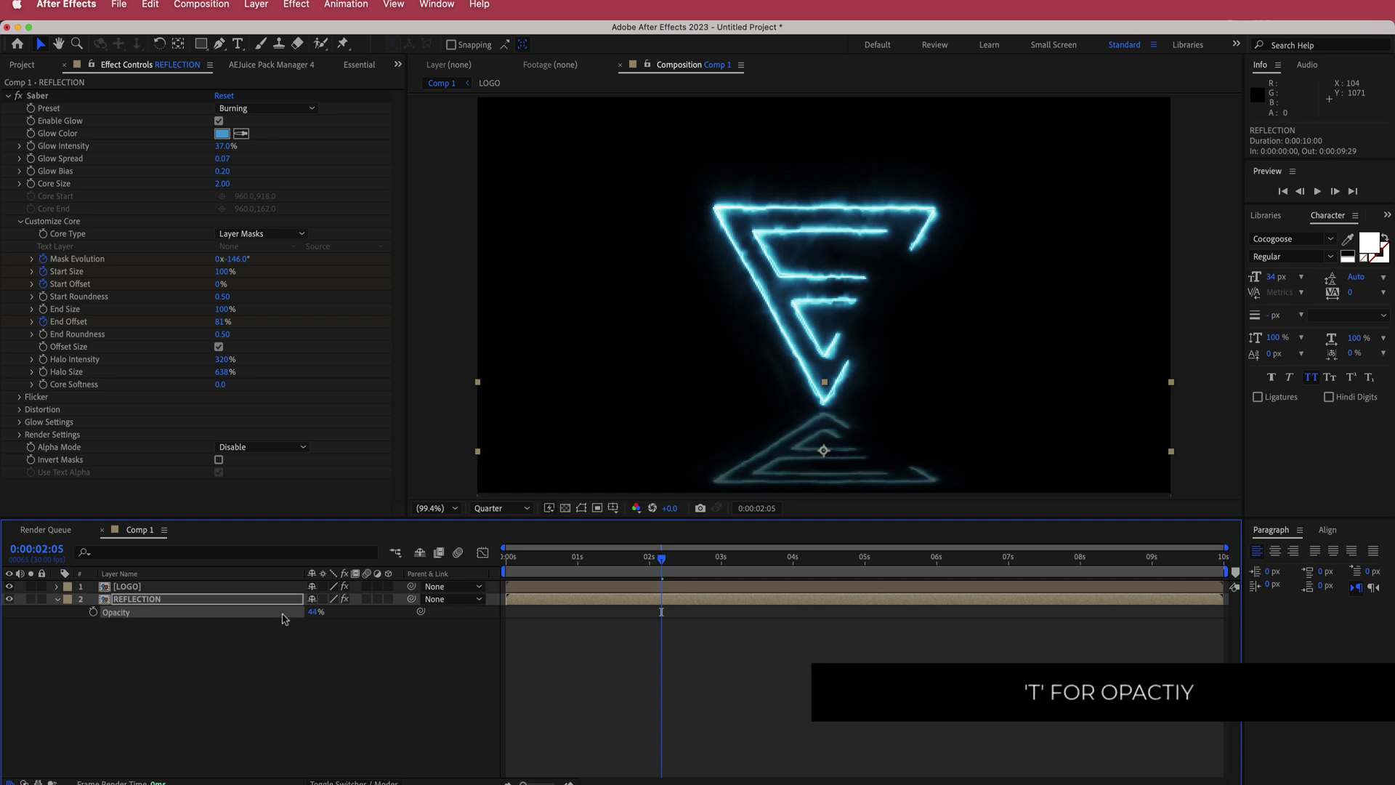
Step: Add a Fast Box Blur effect to the REFLECTION layer with a Blur Radius of 21
key(ctrl+space)
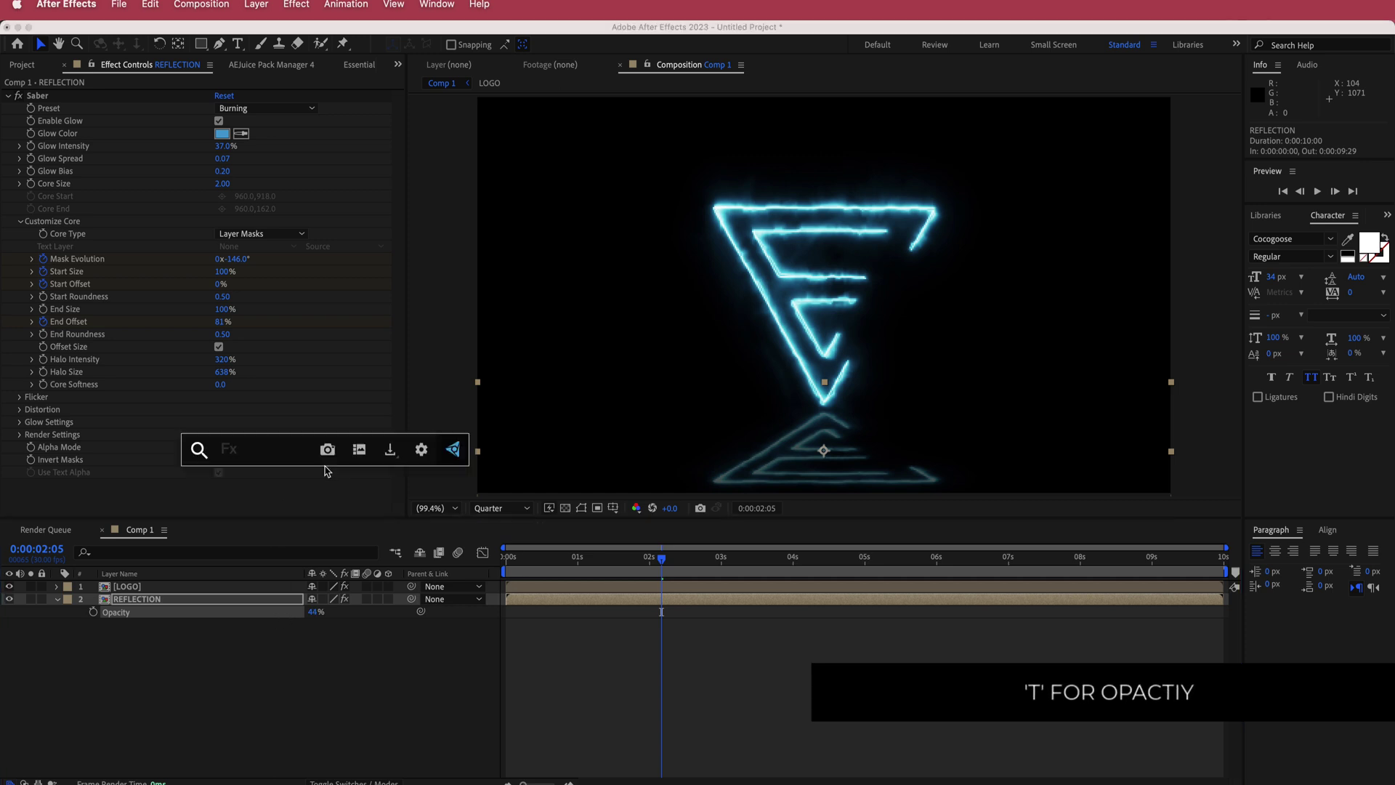
text(fast)
key(Return)
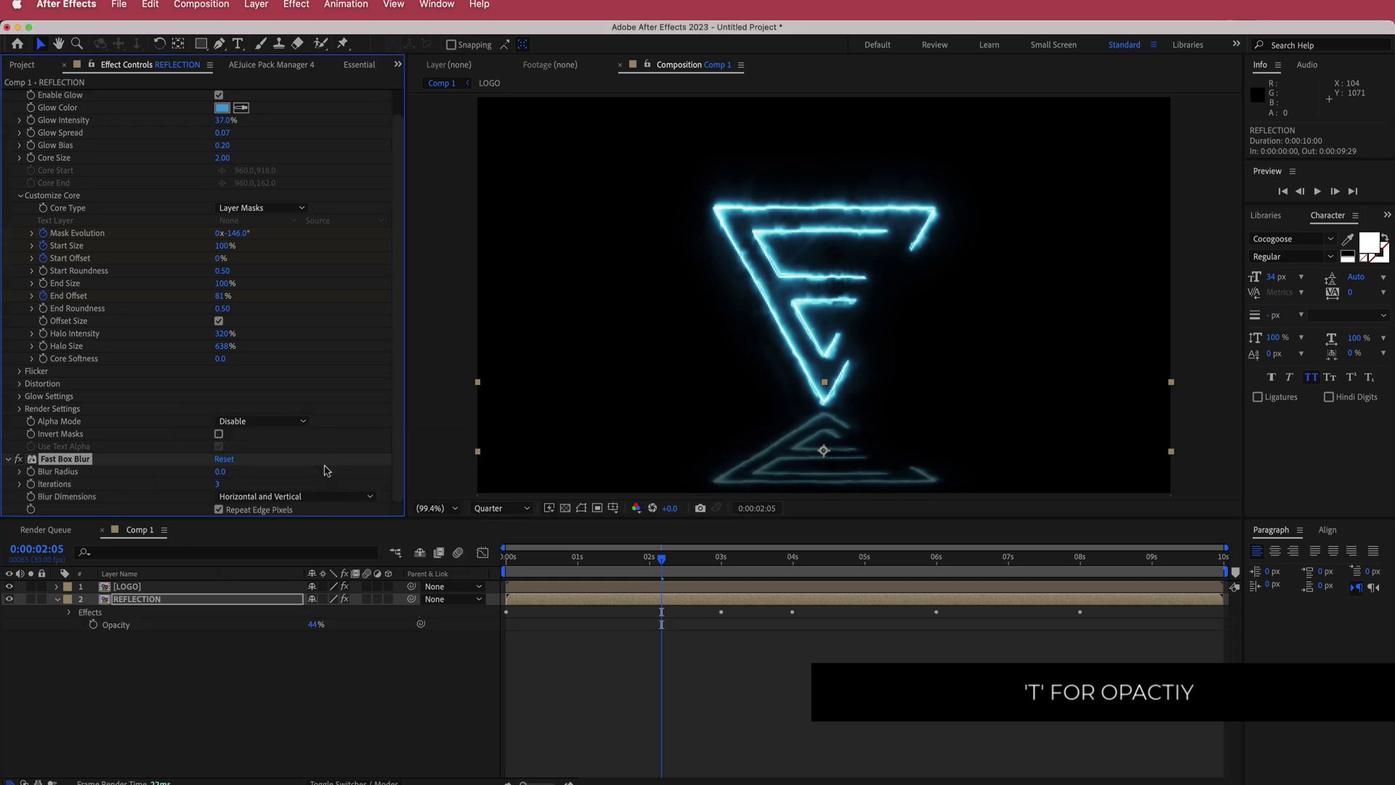
drag(219, 471, 229, 473)
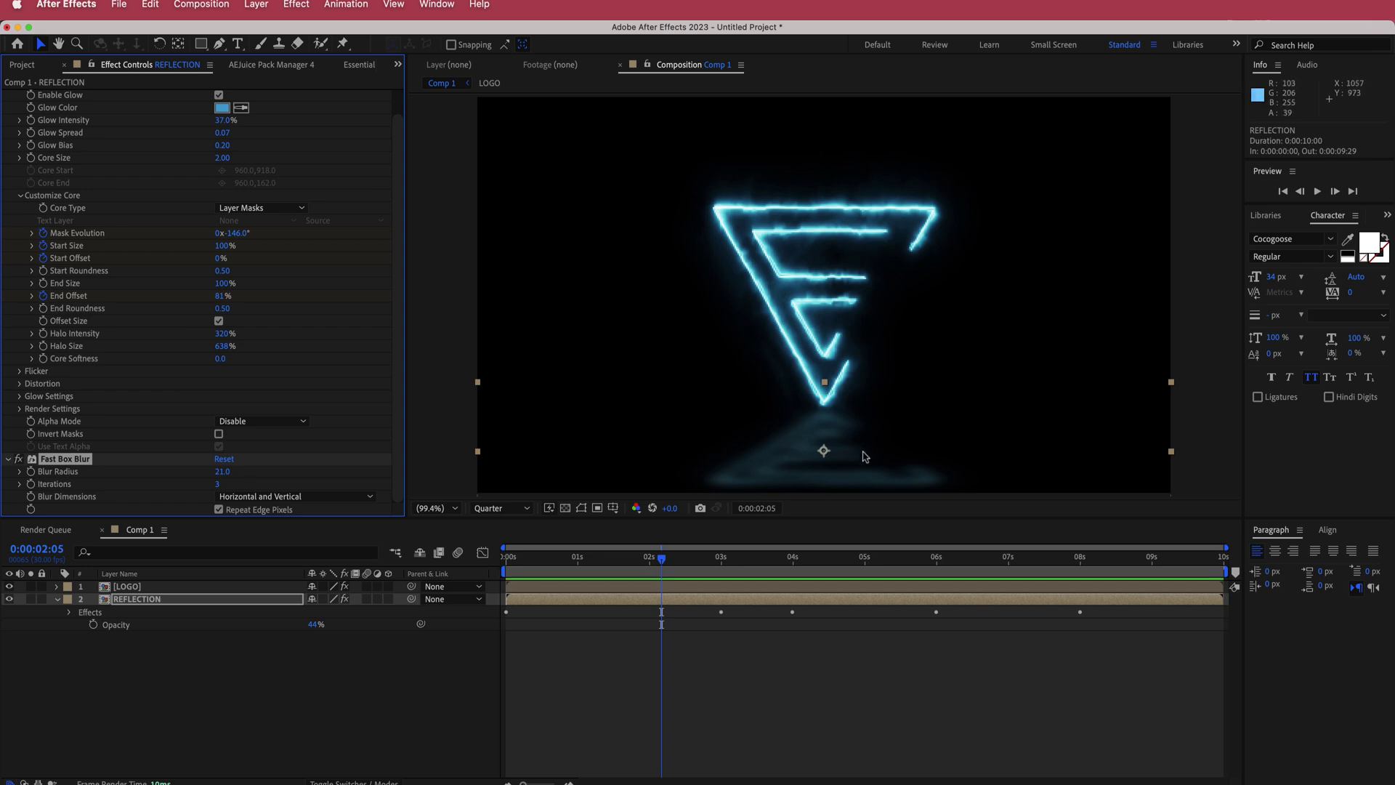
Step: Create a new 1920 × 1080 px black solid named FRACTAL above the REFLECTION layer
right_click(401, 592)
mouse_move(448, 599)
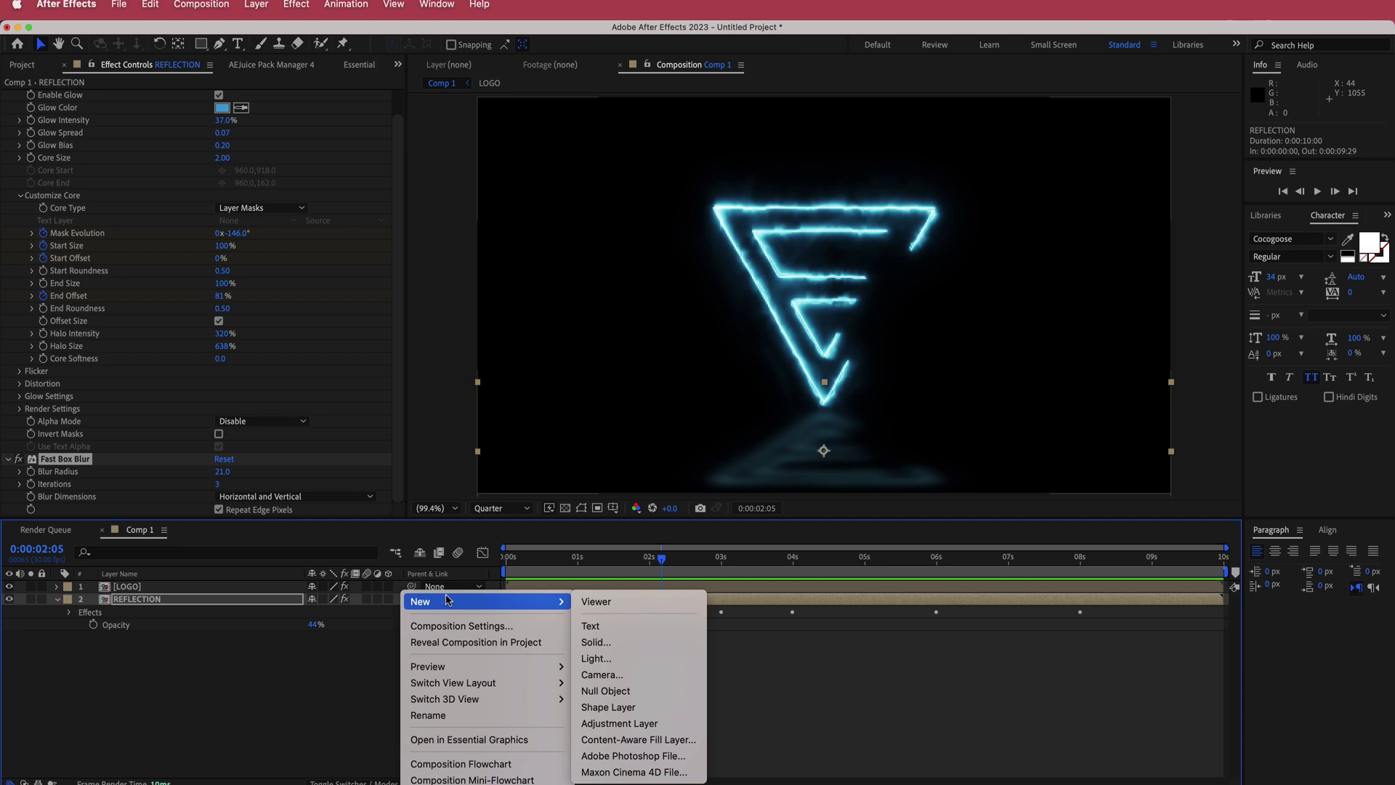
click(618, 643)
text(FR)
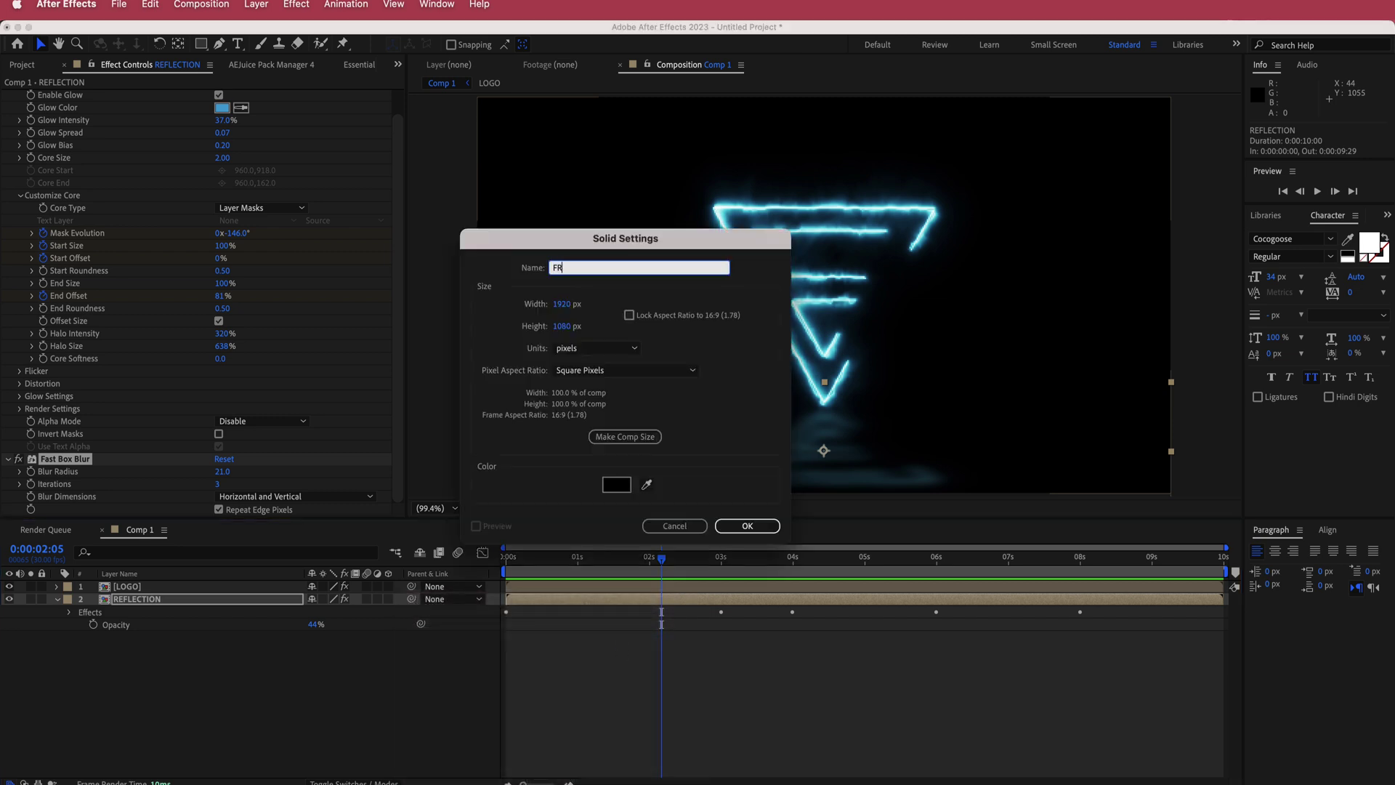
text(ACTAL)
key(Return)
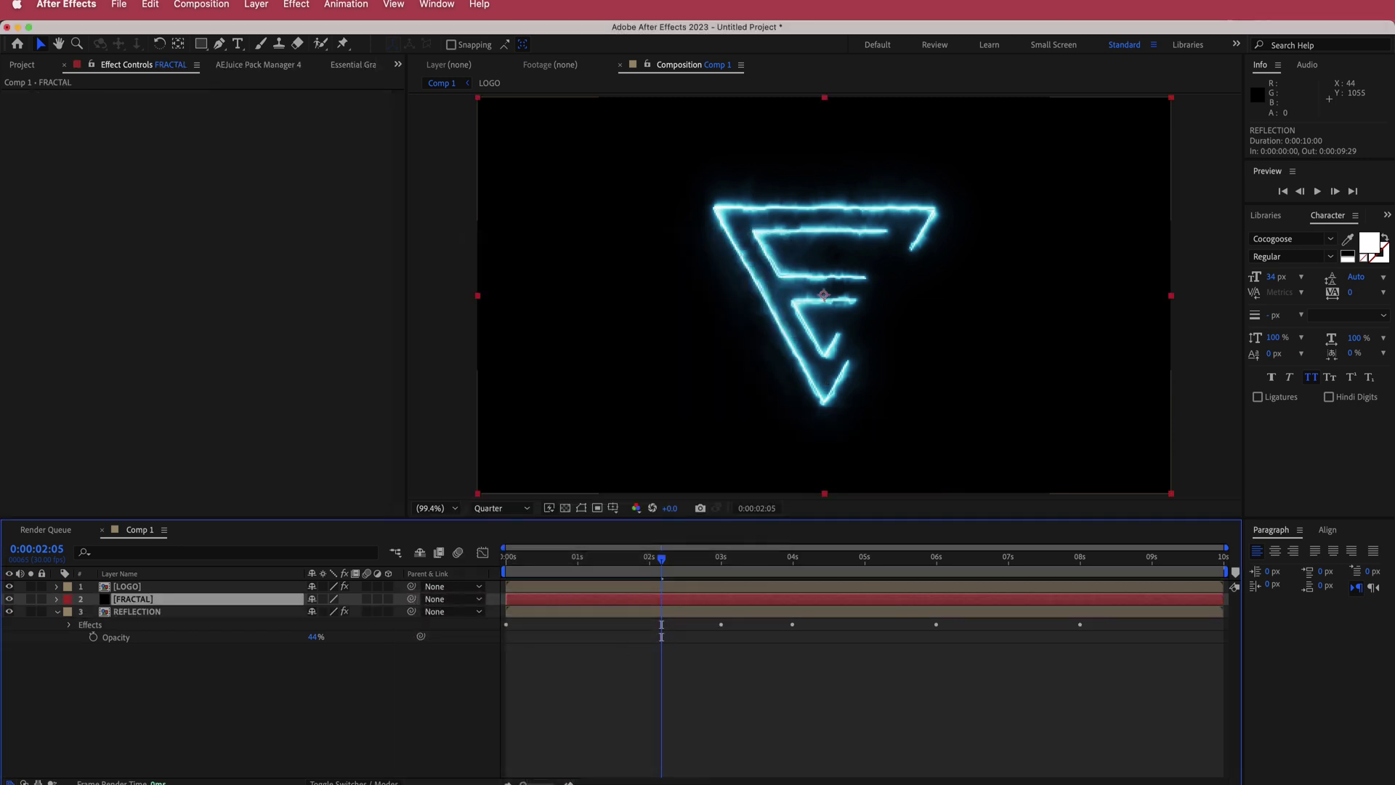
Step: Apply the Fractal Noise effect to the FRACTAL solid and set its noise type to Block
key(ctrl+space)
text(frac)
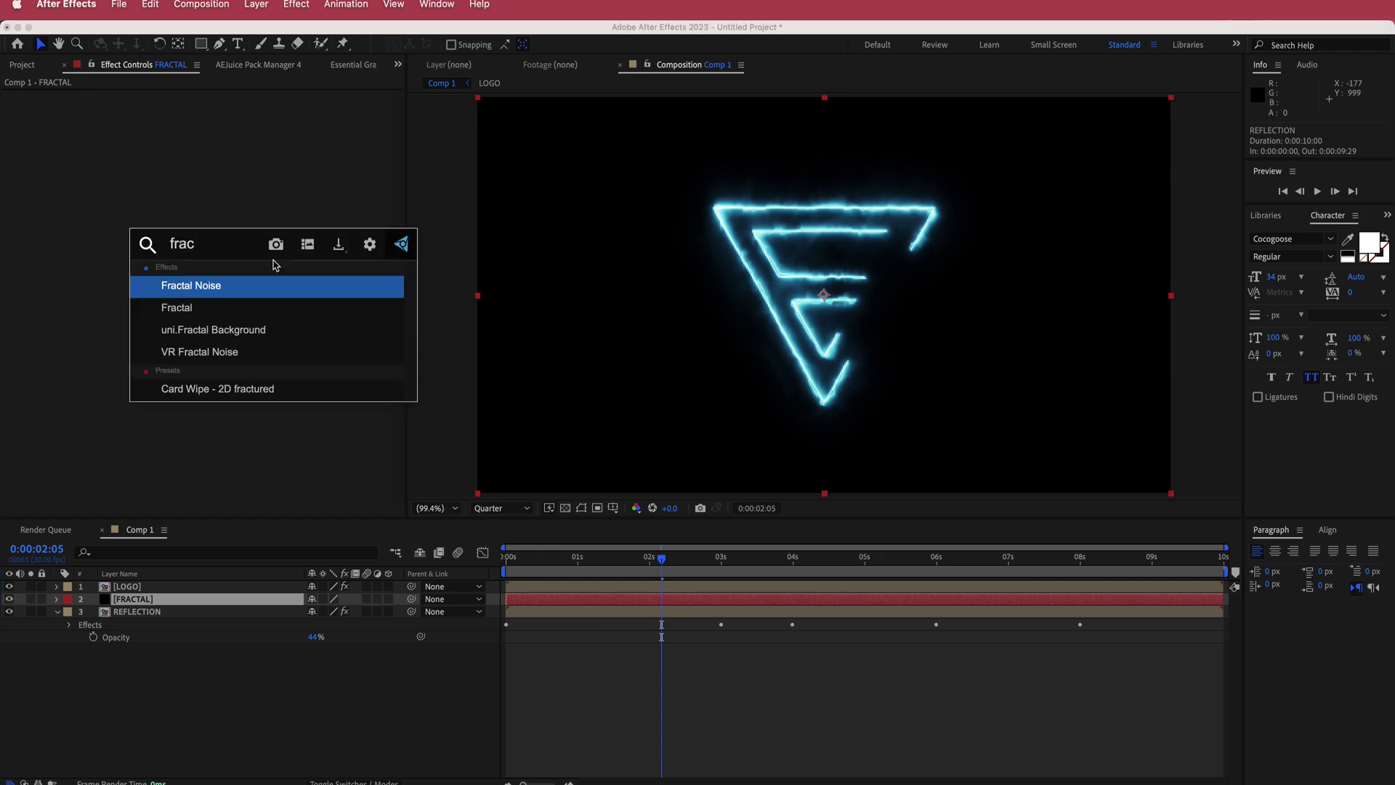
key(Return)
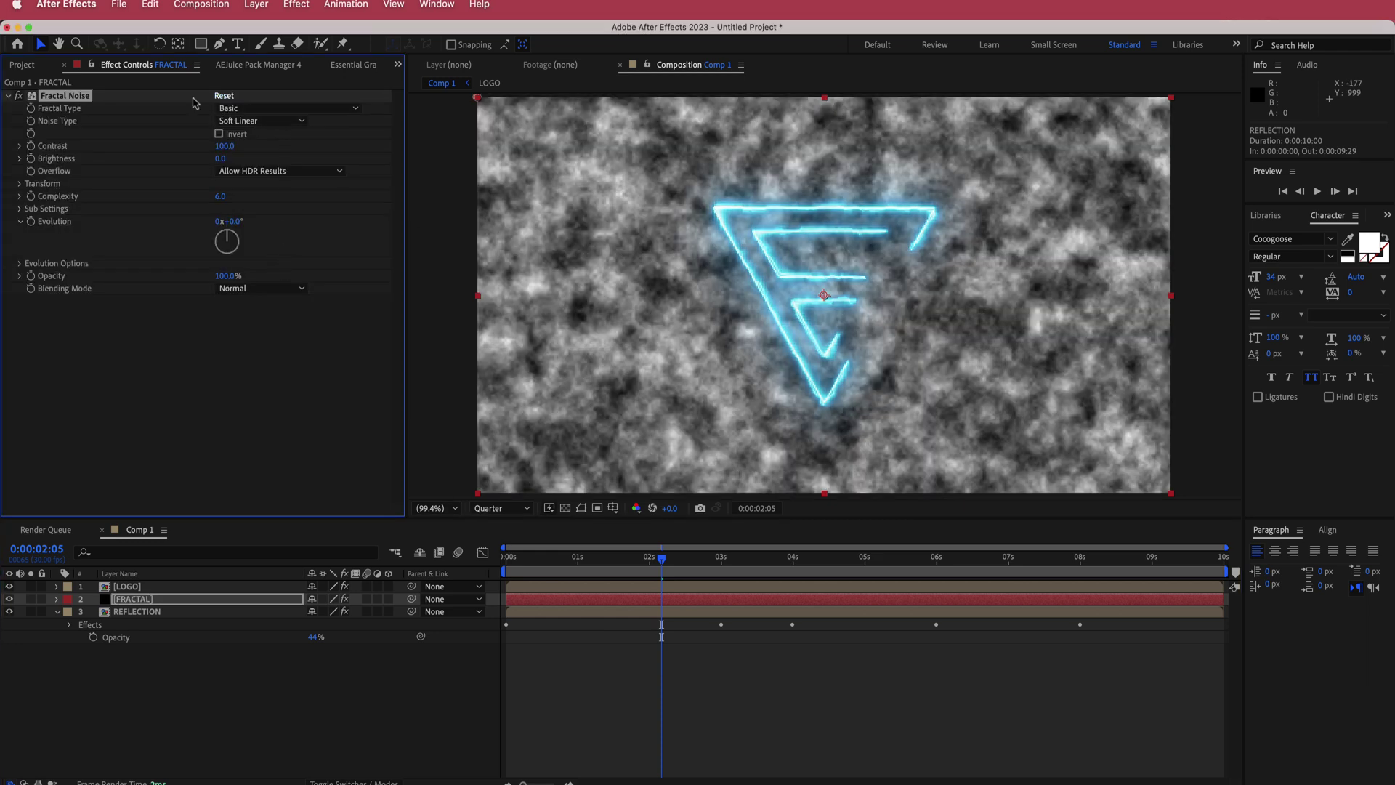
click(254, 122)
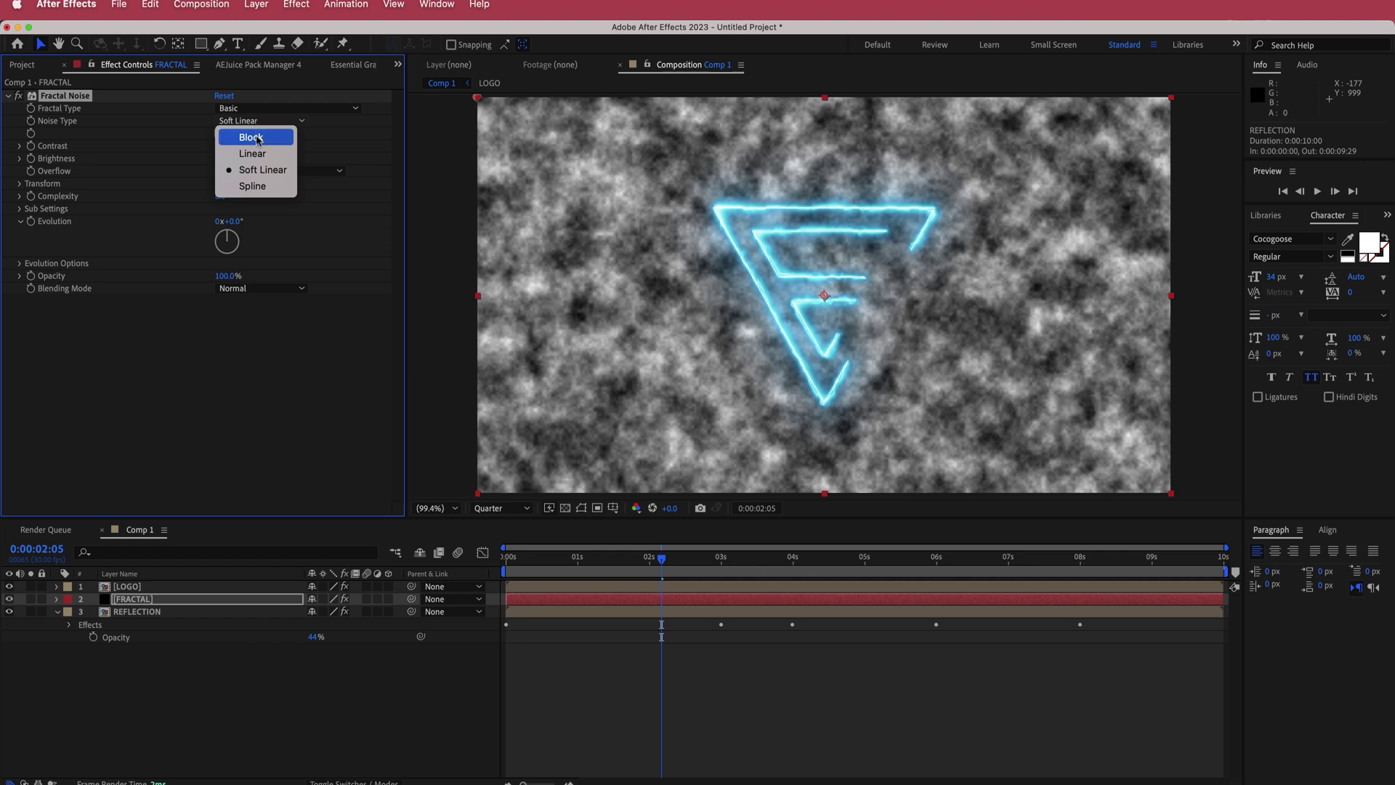
click(251, 137)
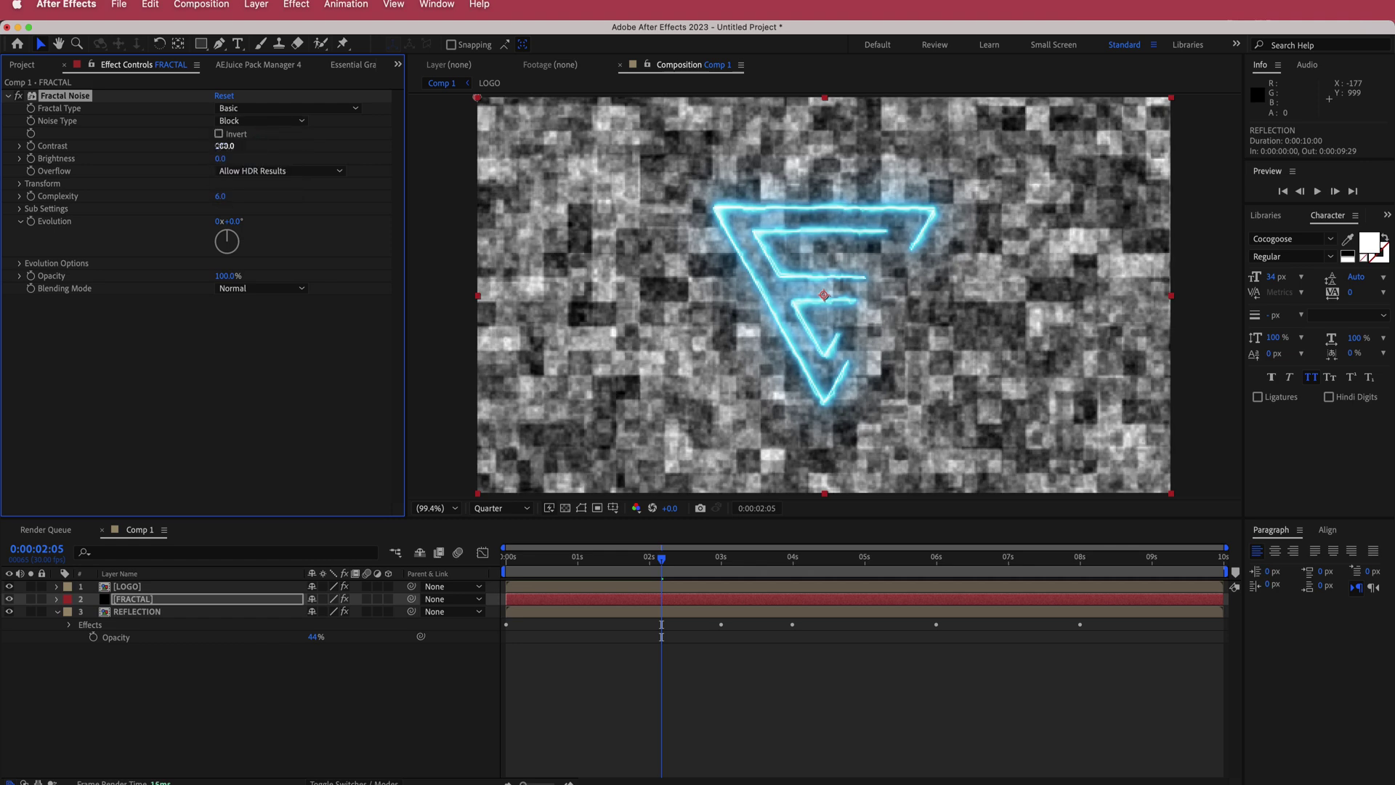
Step: Set the Fractal Noise contrast to 201 and its complexity to 4
drag(220, 146, 304, 151)
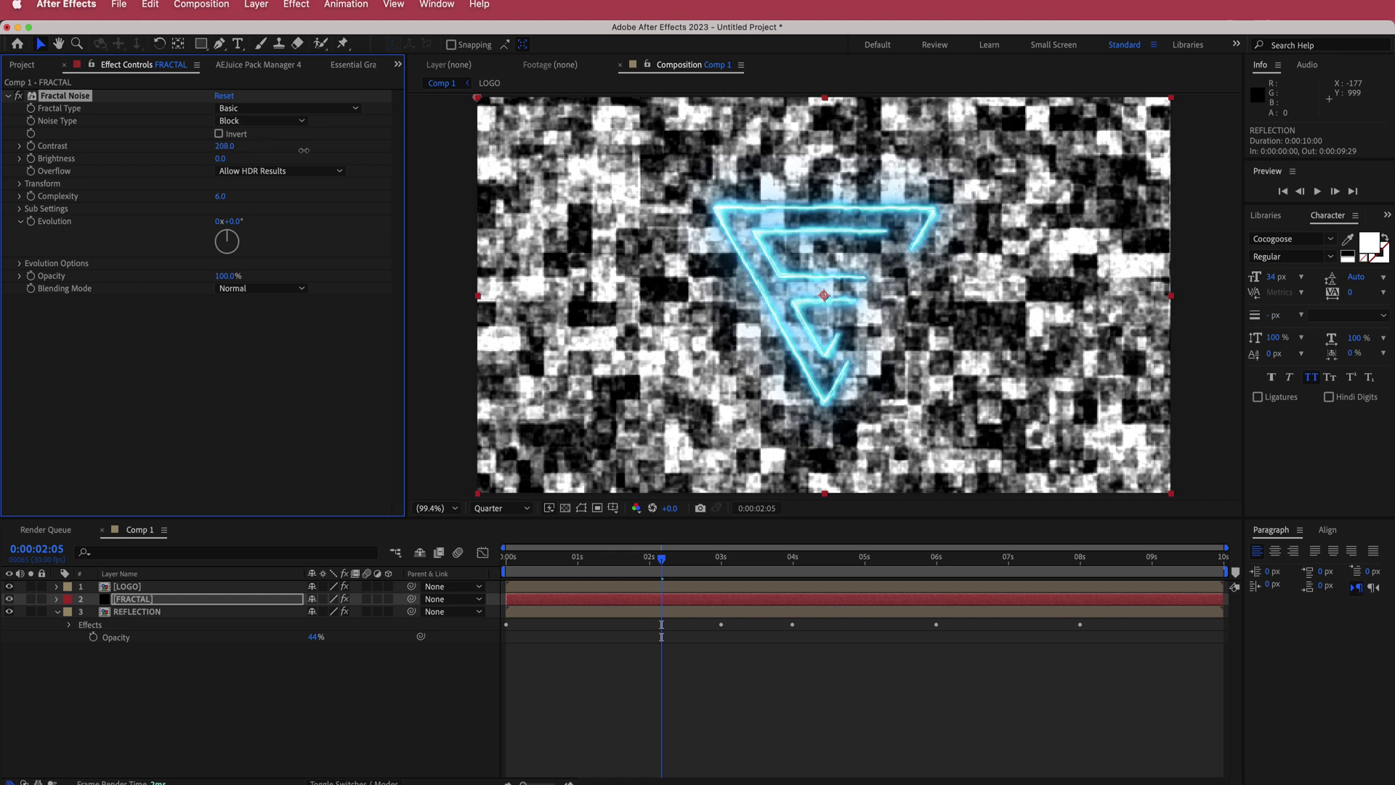
click(219, 197)
text(4)
key(Return)
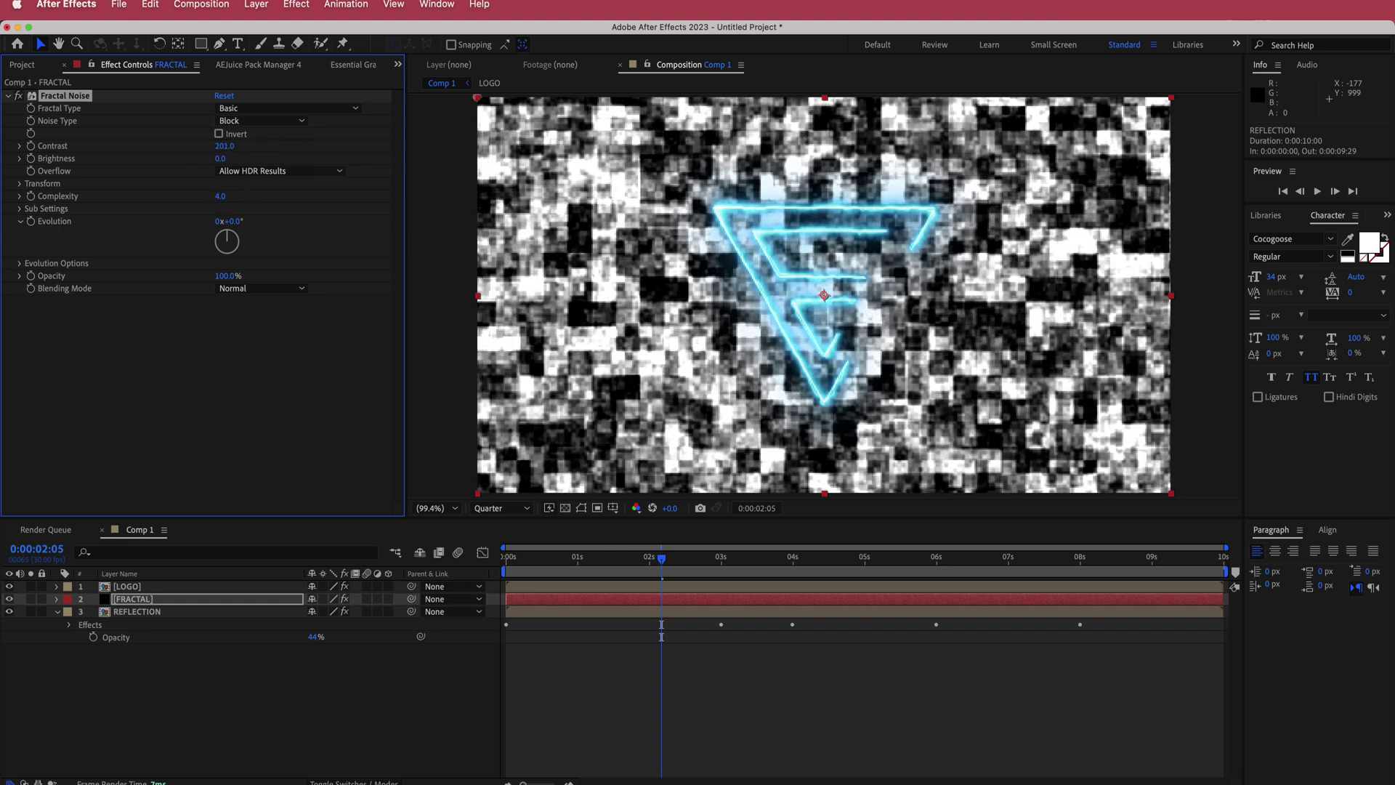
Step: Make the FRACTAL layer 3D, tilt it to an X Rotation of -75°, and lower it to a vertical position of 1071
click(388, 599)
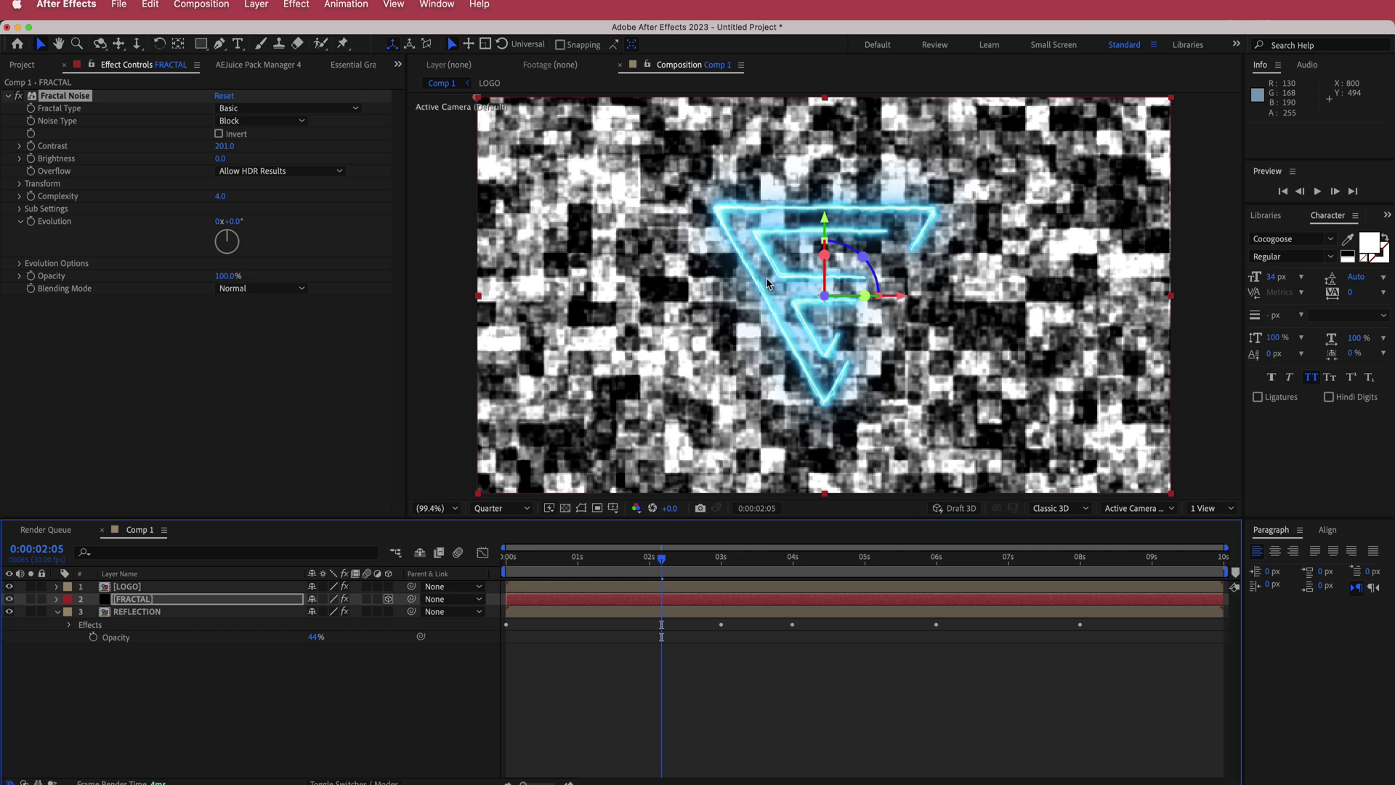
key(r)
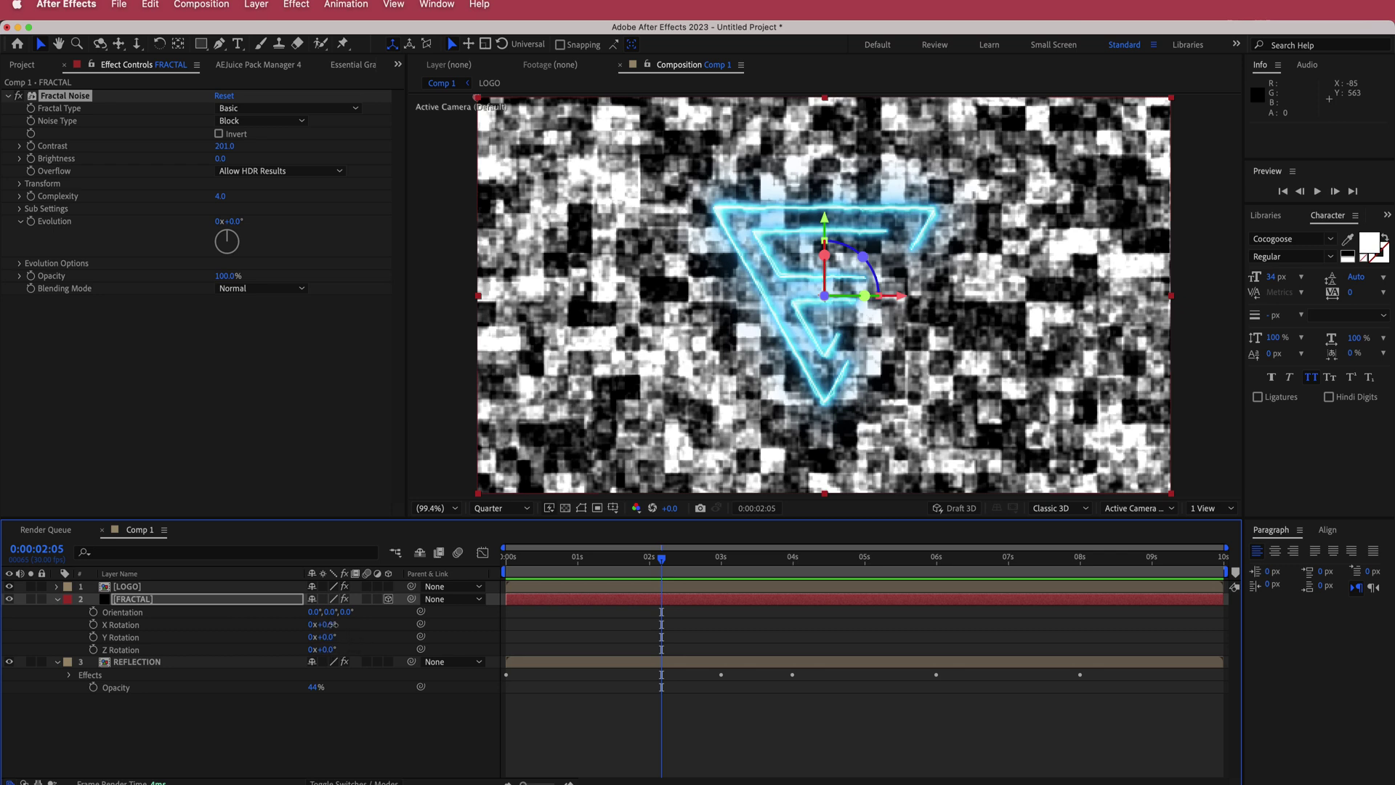
drag(332, 624, 275, 624)
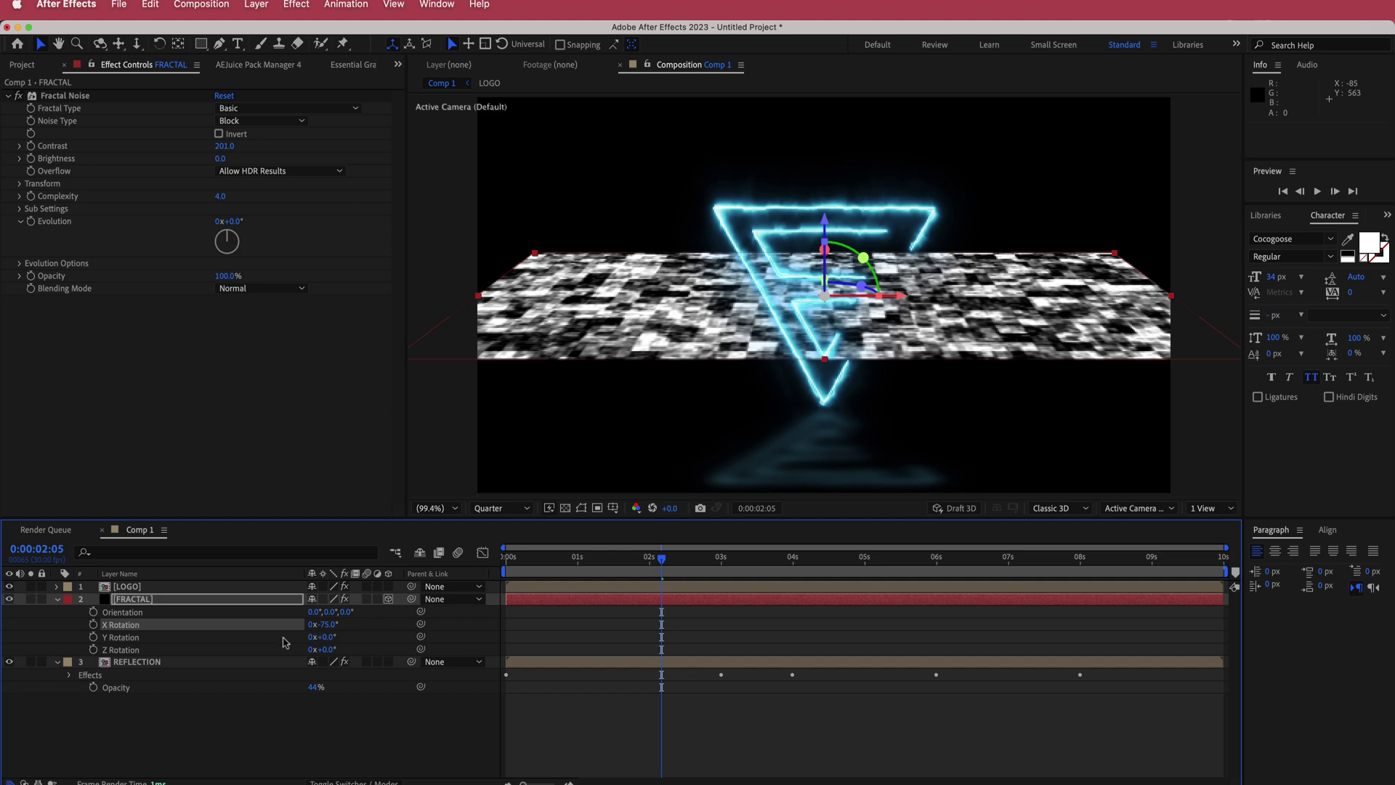
key(p)
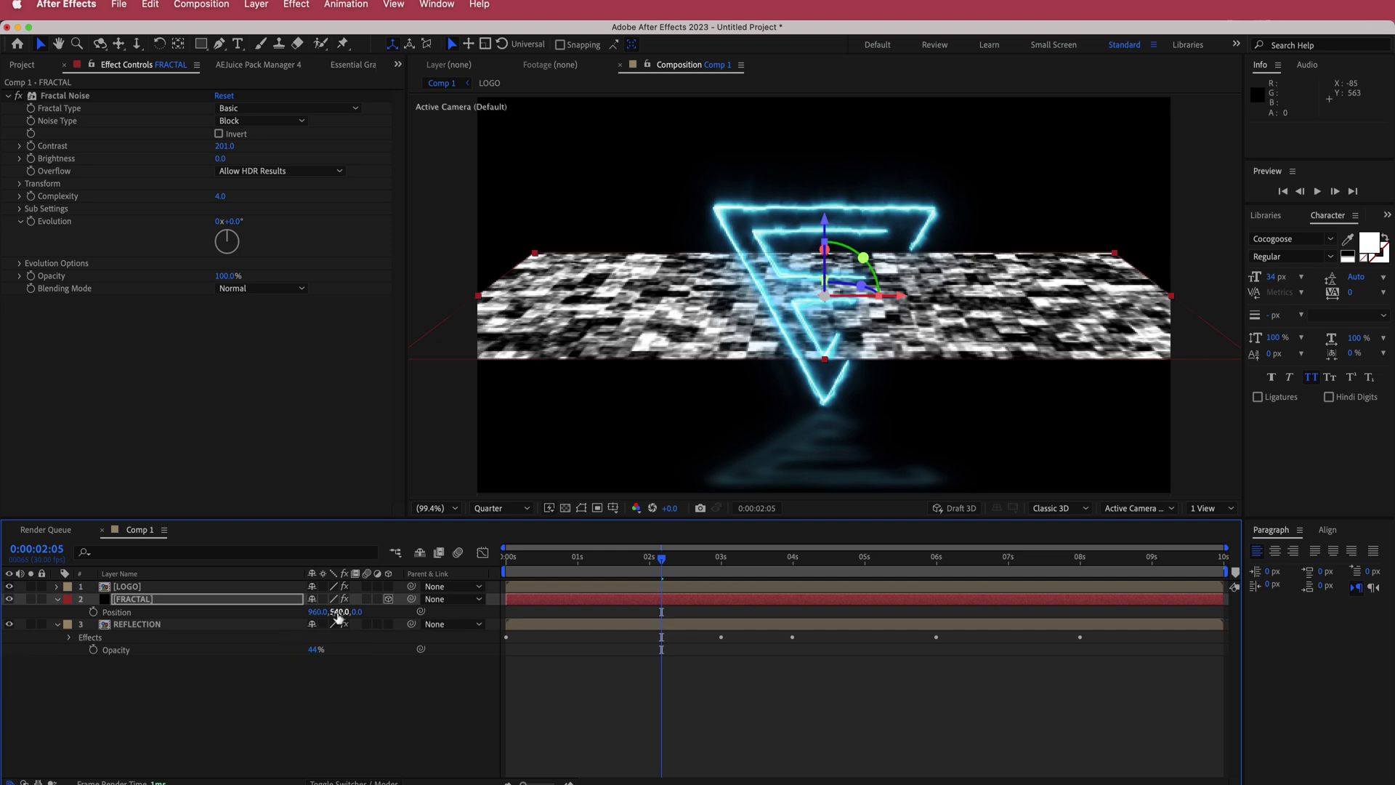
drag(338, 612, 732, 604)
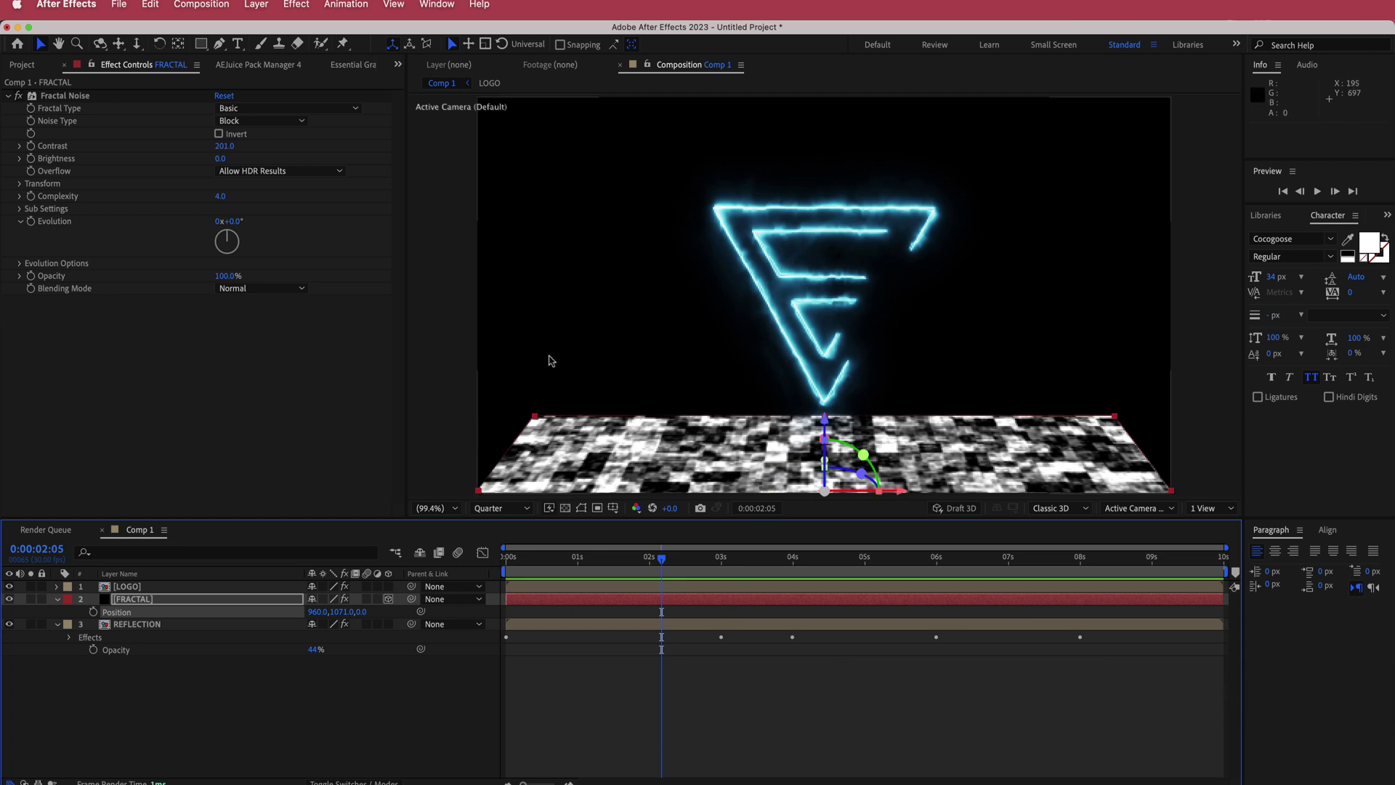
Step: Add a Motion Tile effect to the FRACTAL layer with Mirror Edges enabled and an Output Width of 310
key(ctrl+space)
text(motion)
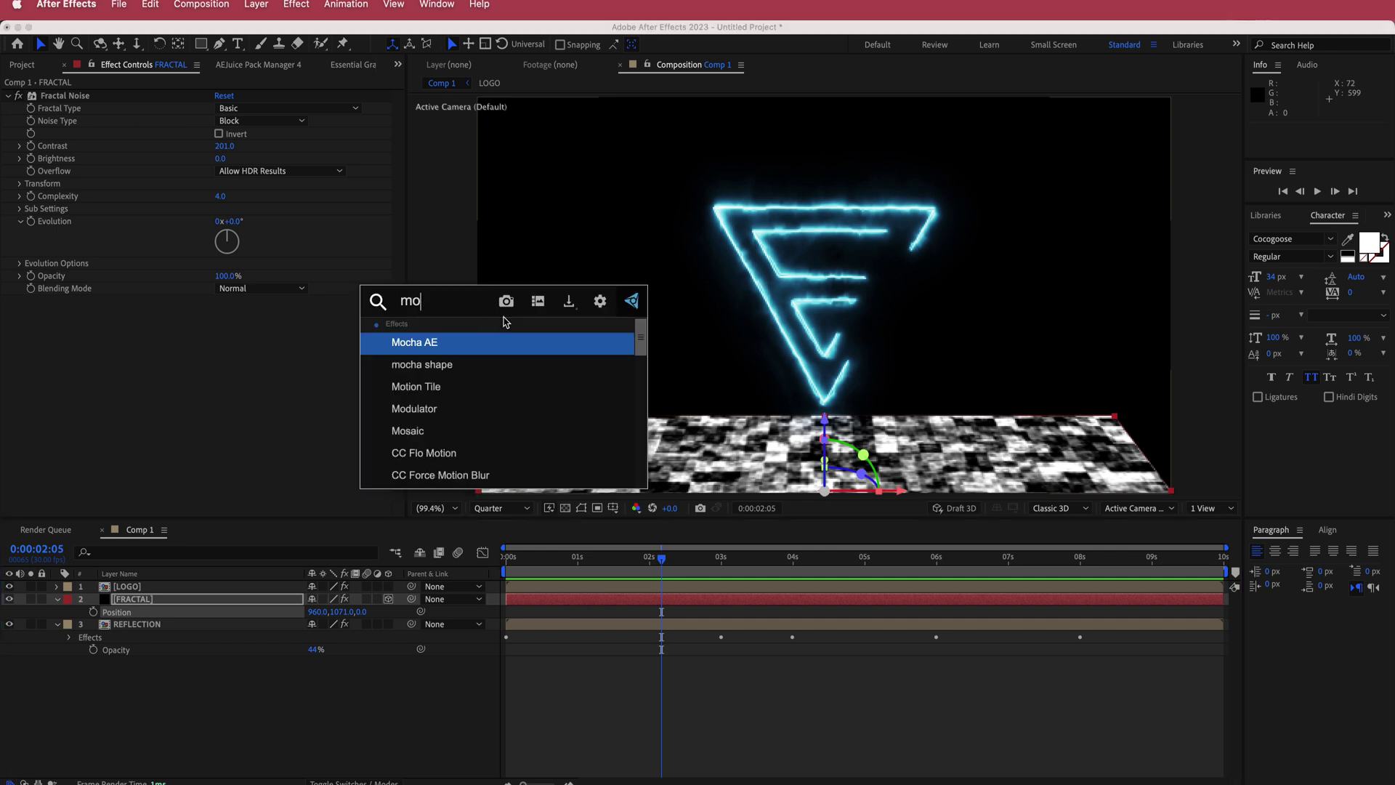
key(Return)
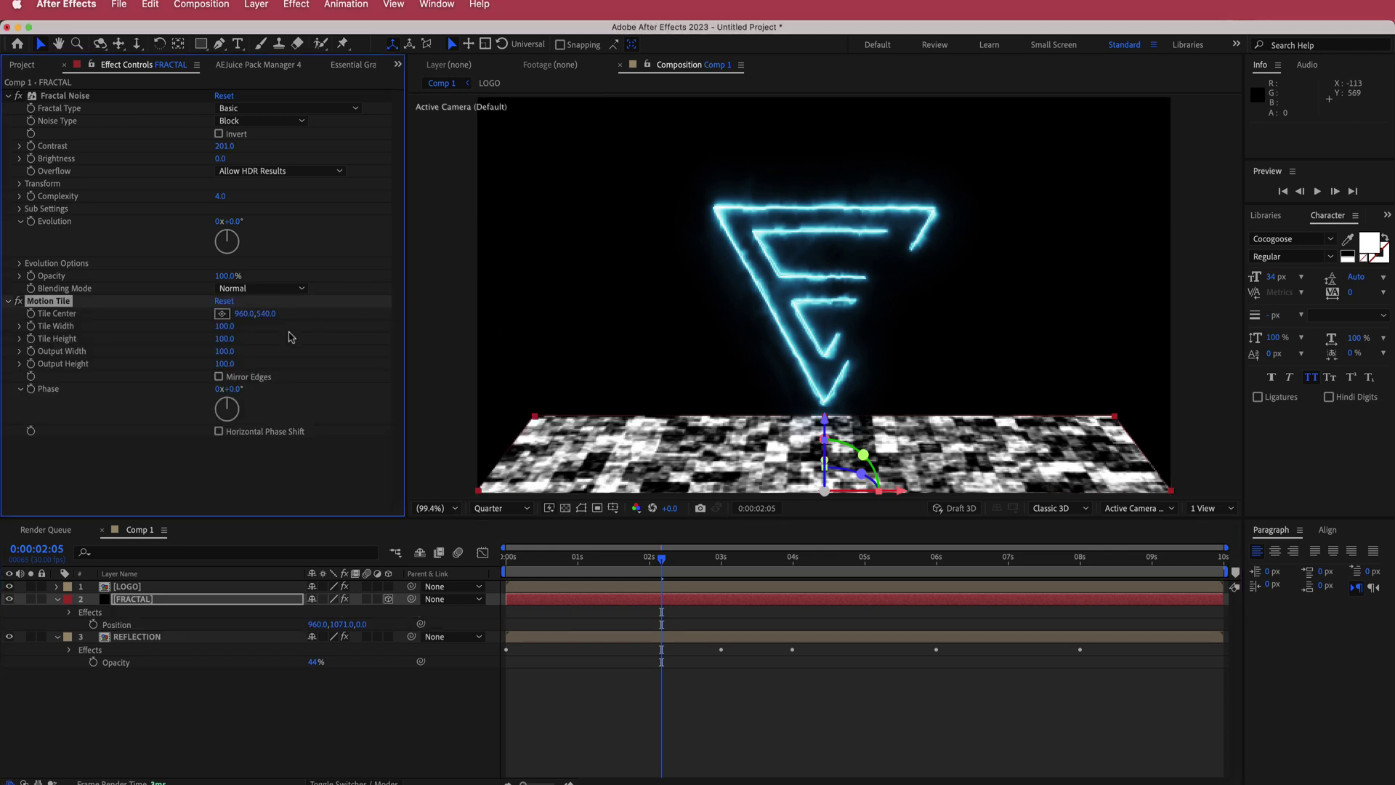
click(218, 376)
drag(225, 351, 233, 351)
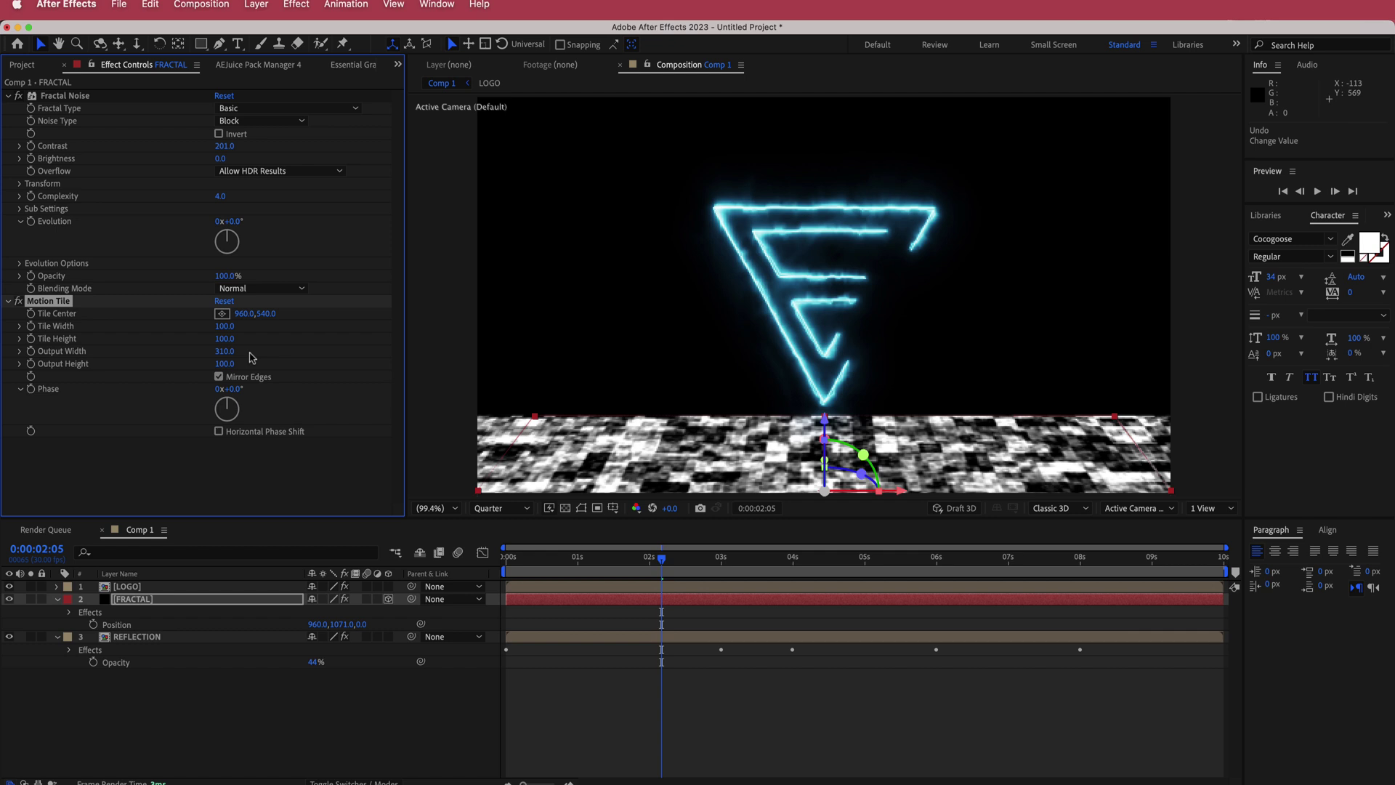
Step: Pre-compose the FRACTAL layer with all its attributes into a composition named FRACTAL and hide the resulting layer
click(250, 722)
click(133, 599)
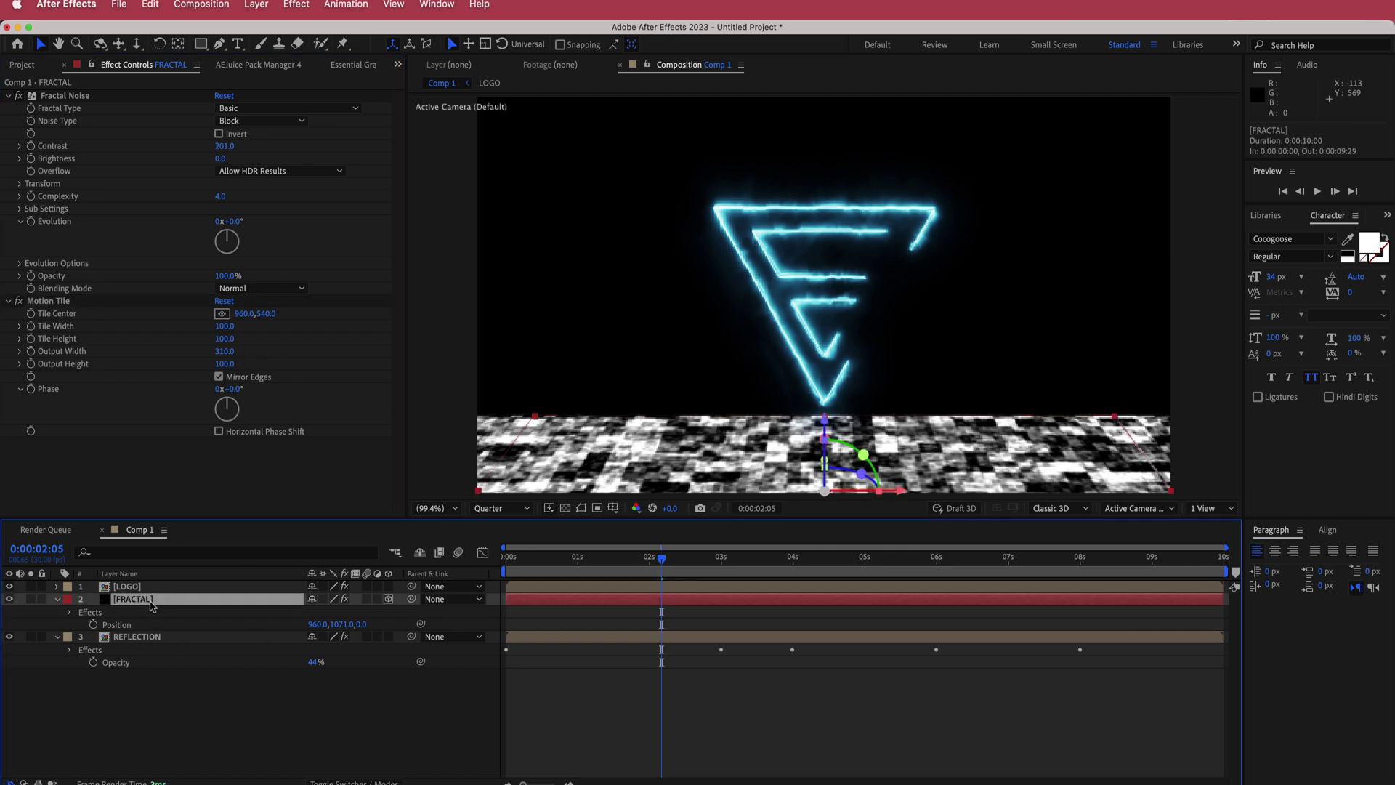
click(256, 4)
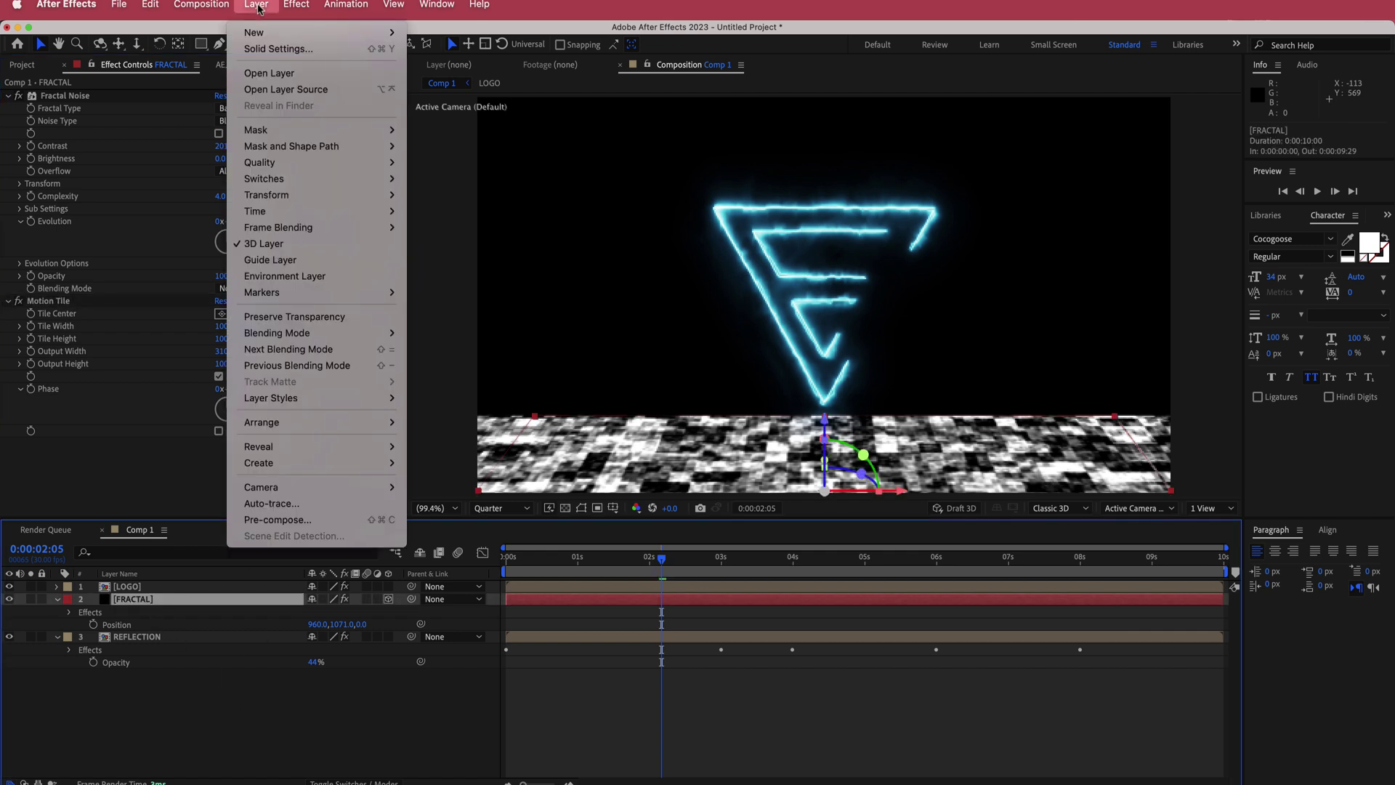
click(334, 521)
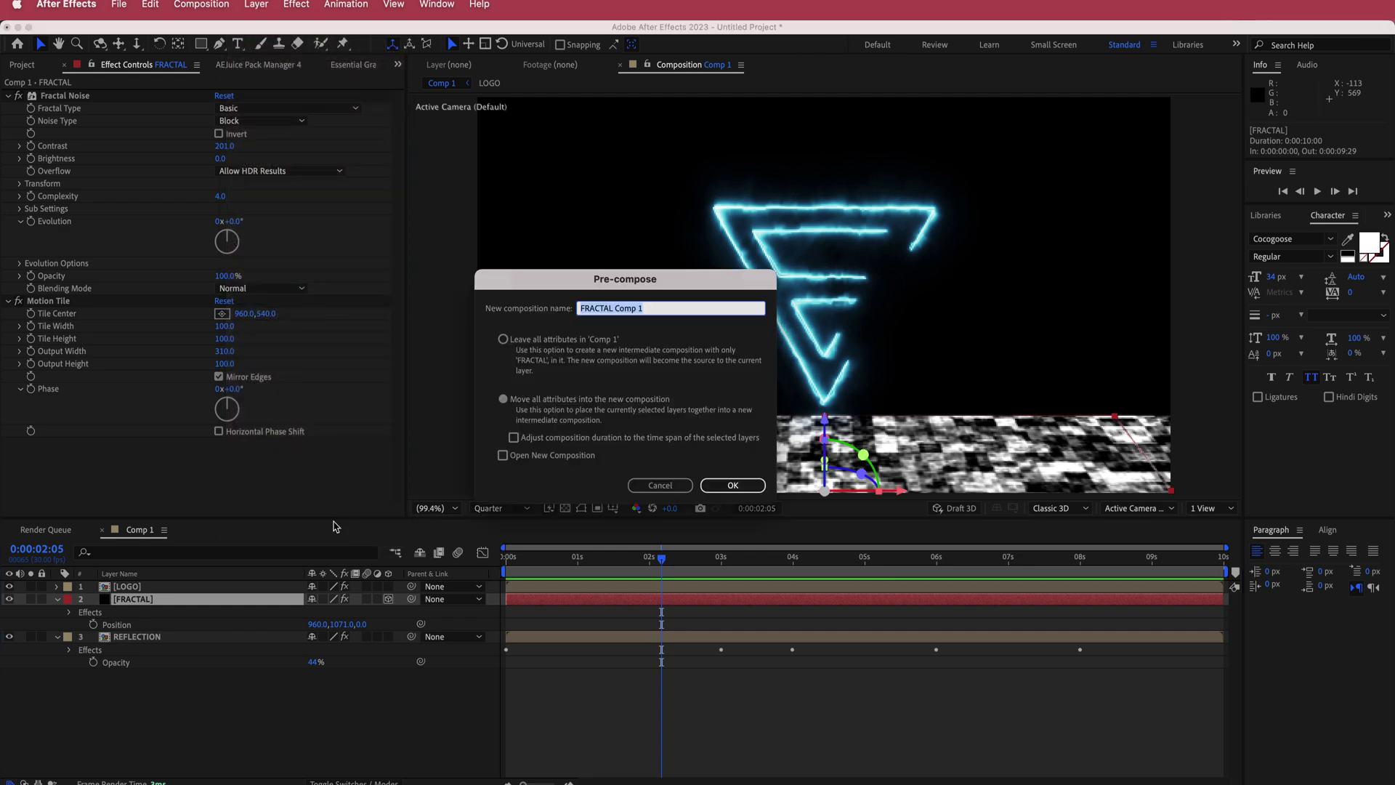
click(501, 339)
key(Return)
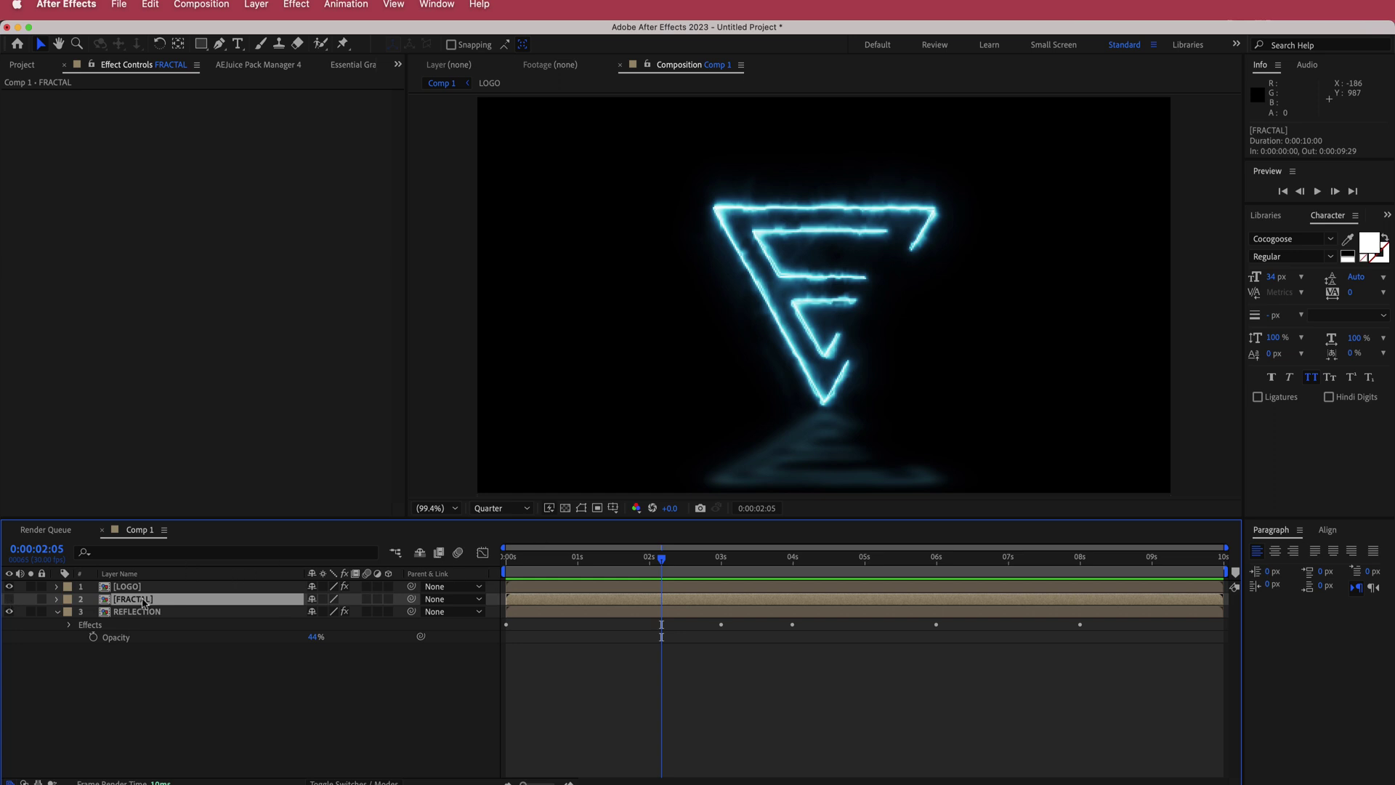
Step: Create an adjustment layer directly above the FRACTAL layer
right_click(399, 588)
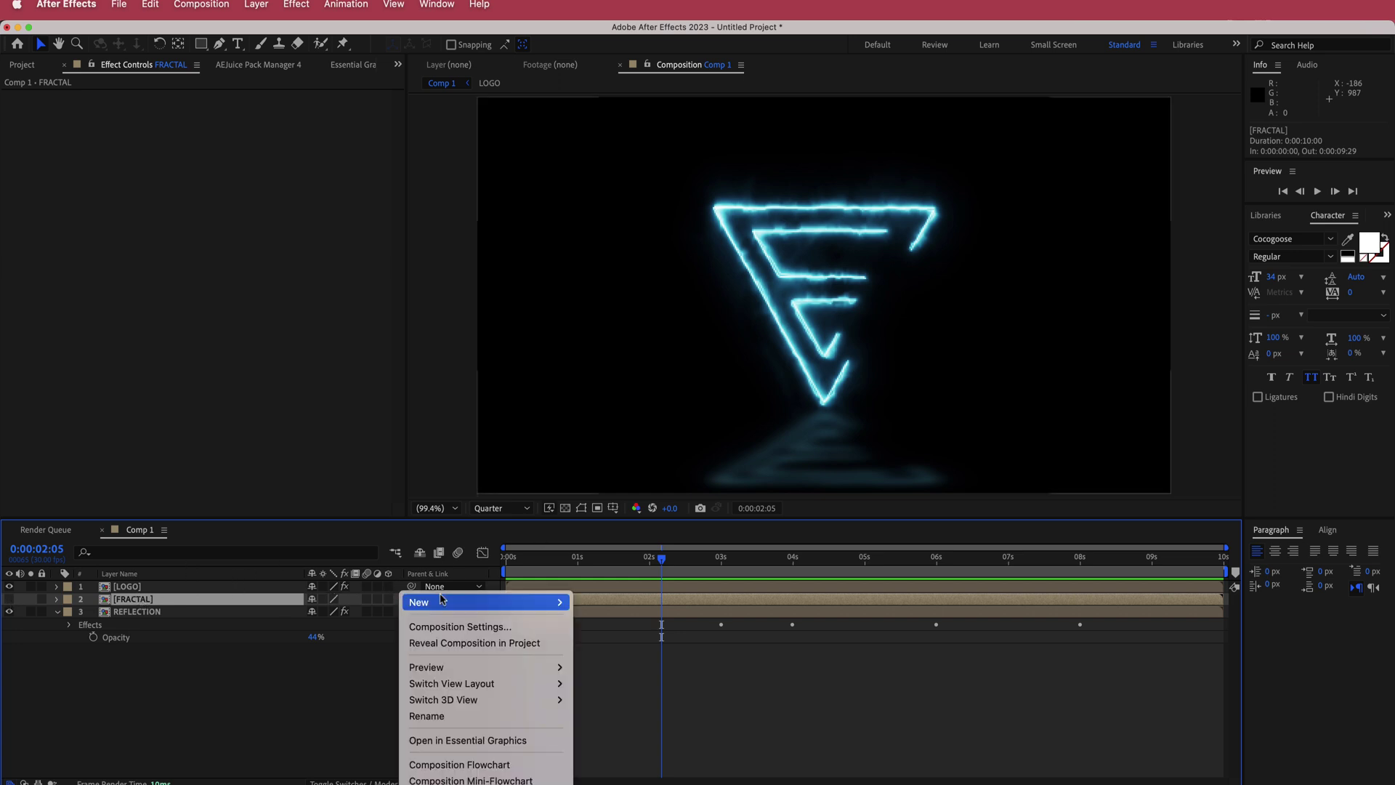
mouse_move(444, 602)
click(649, 725)
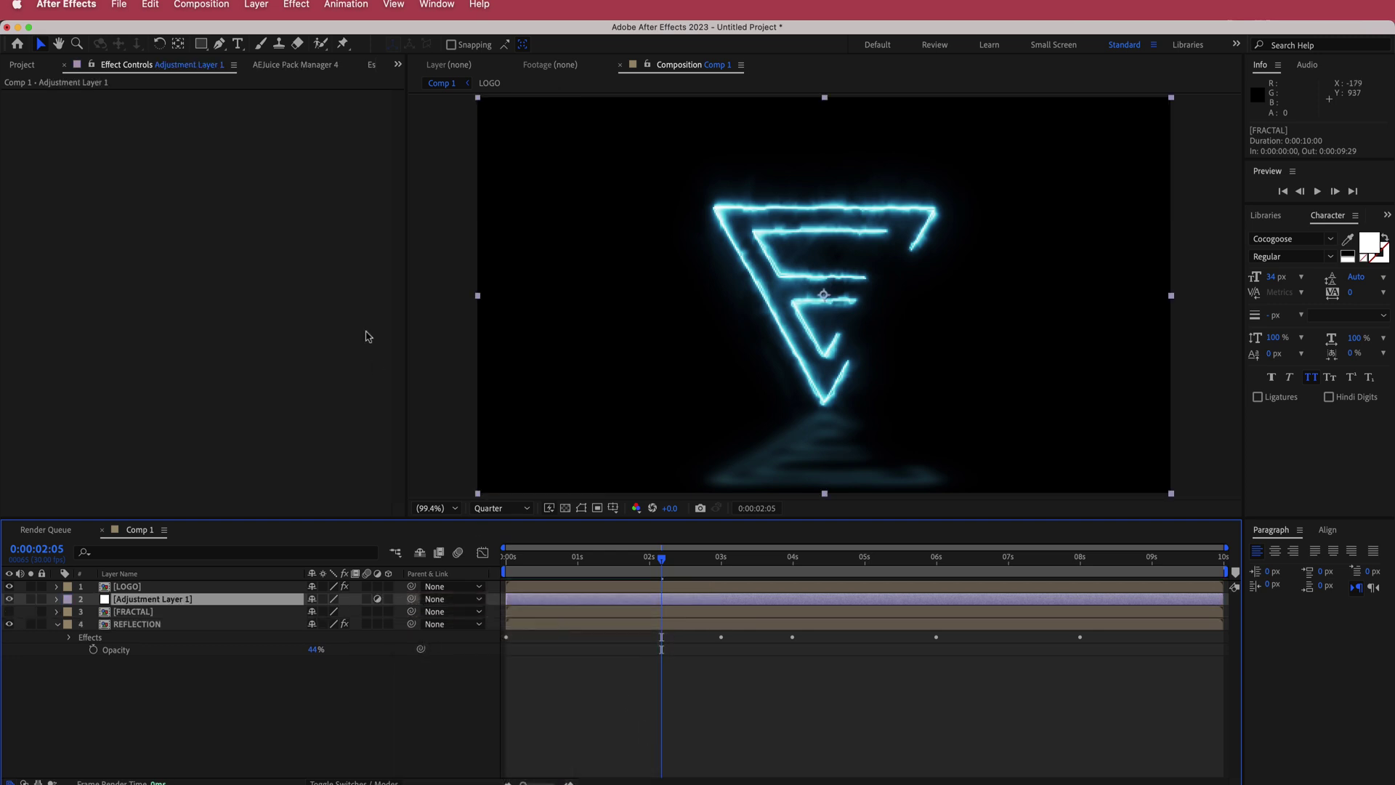
Step: Add a Compound Blur effect to the adjustment layer and use the FRACTAL layer as its blur layer
key(ctrl+space)
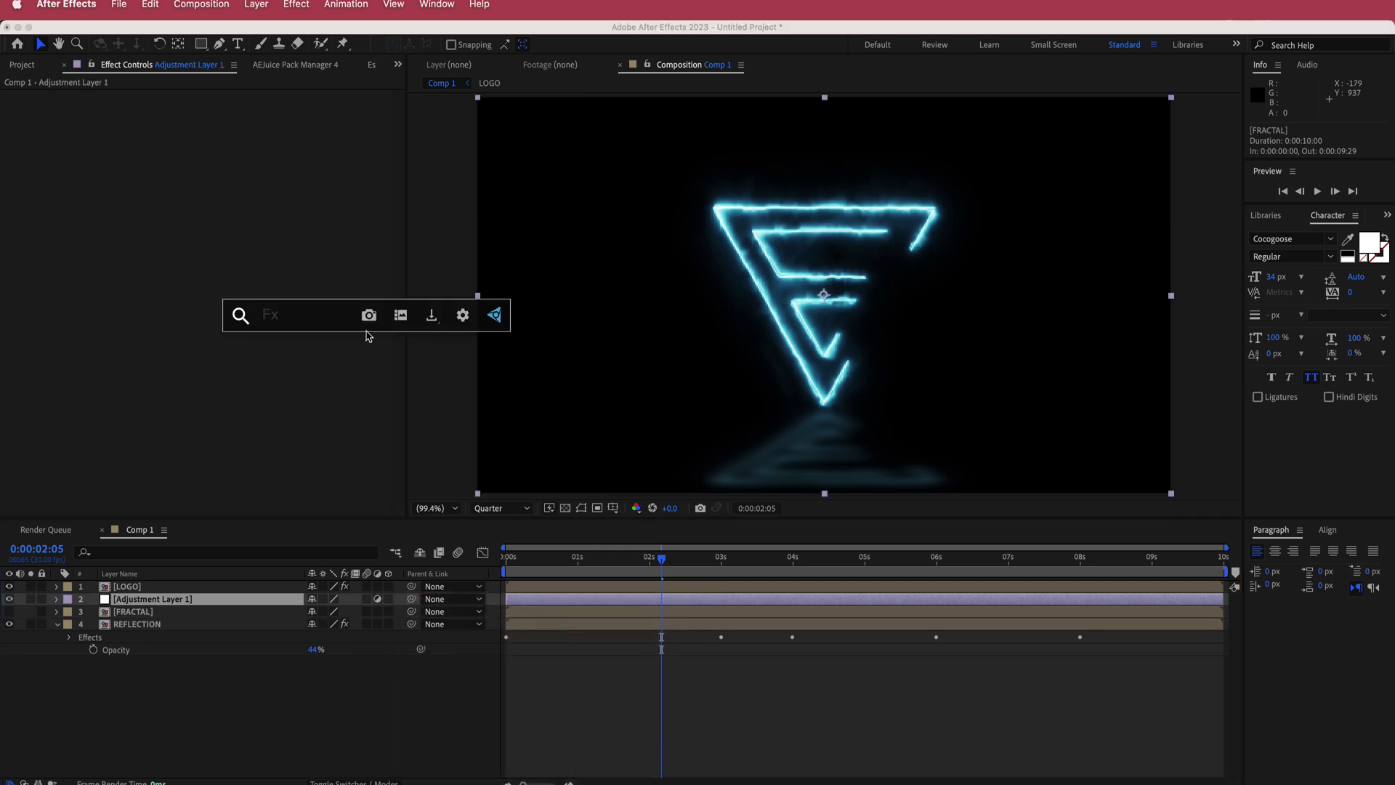
text(com)
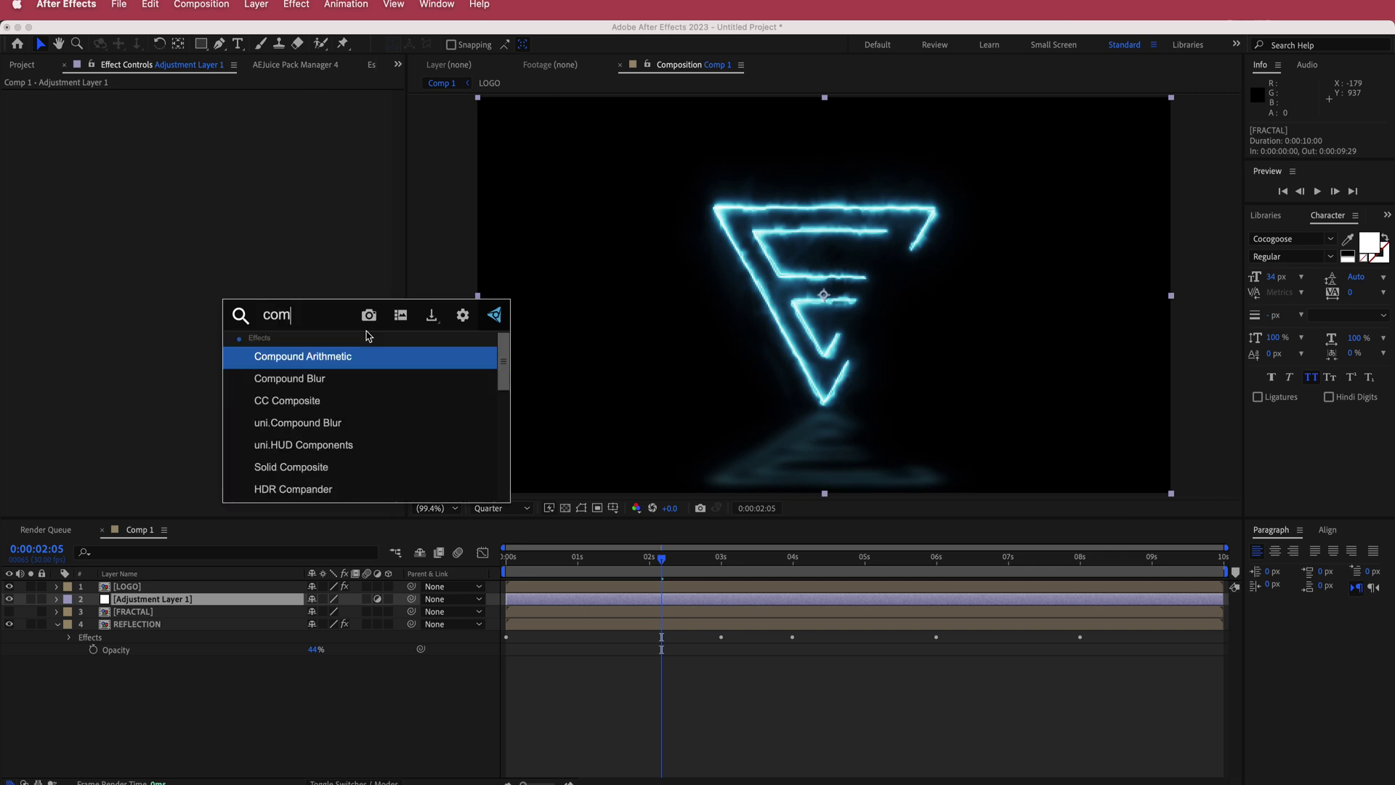
key(Down)
key(Return)
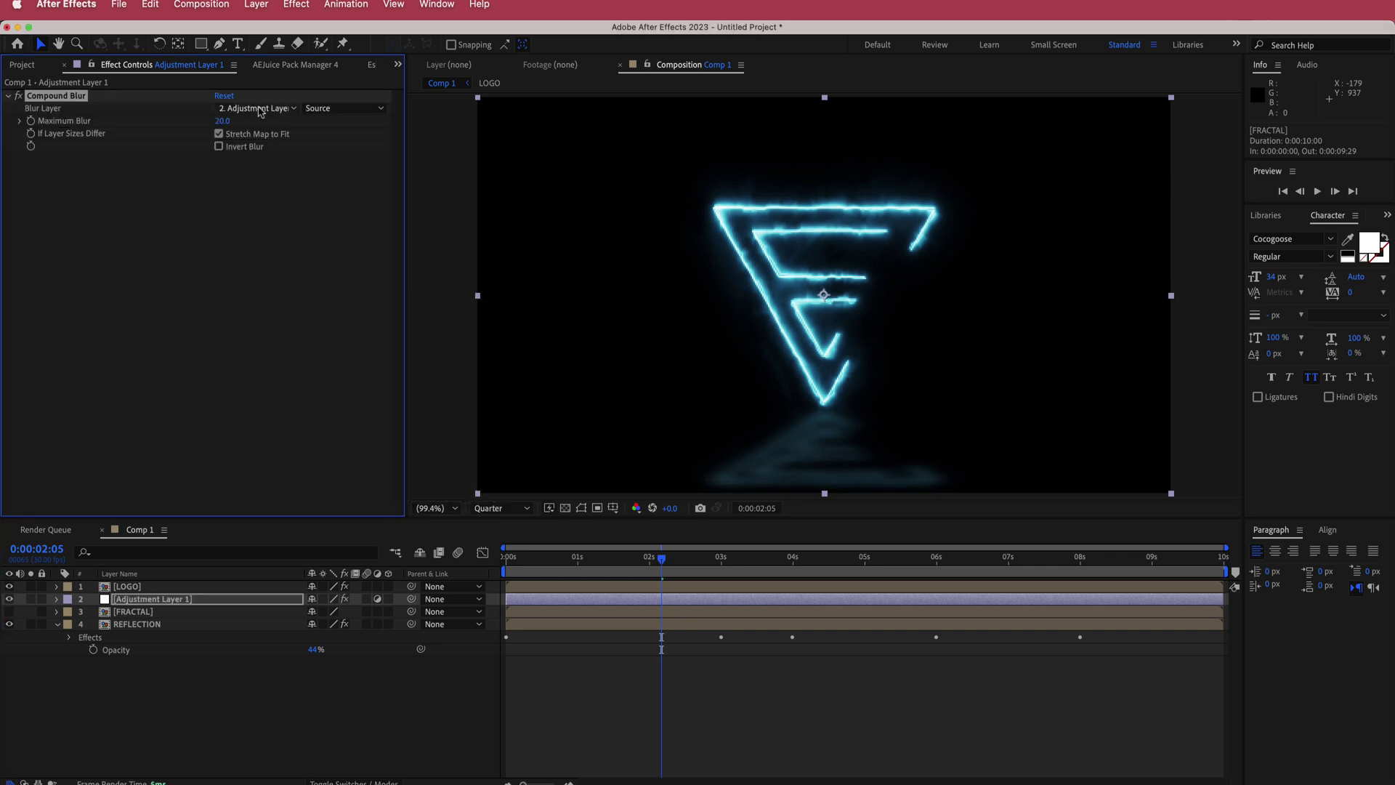
click(260, 109)
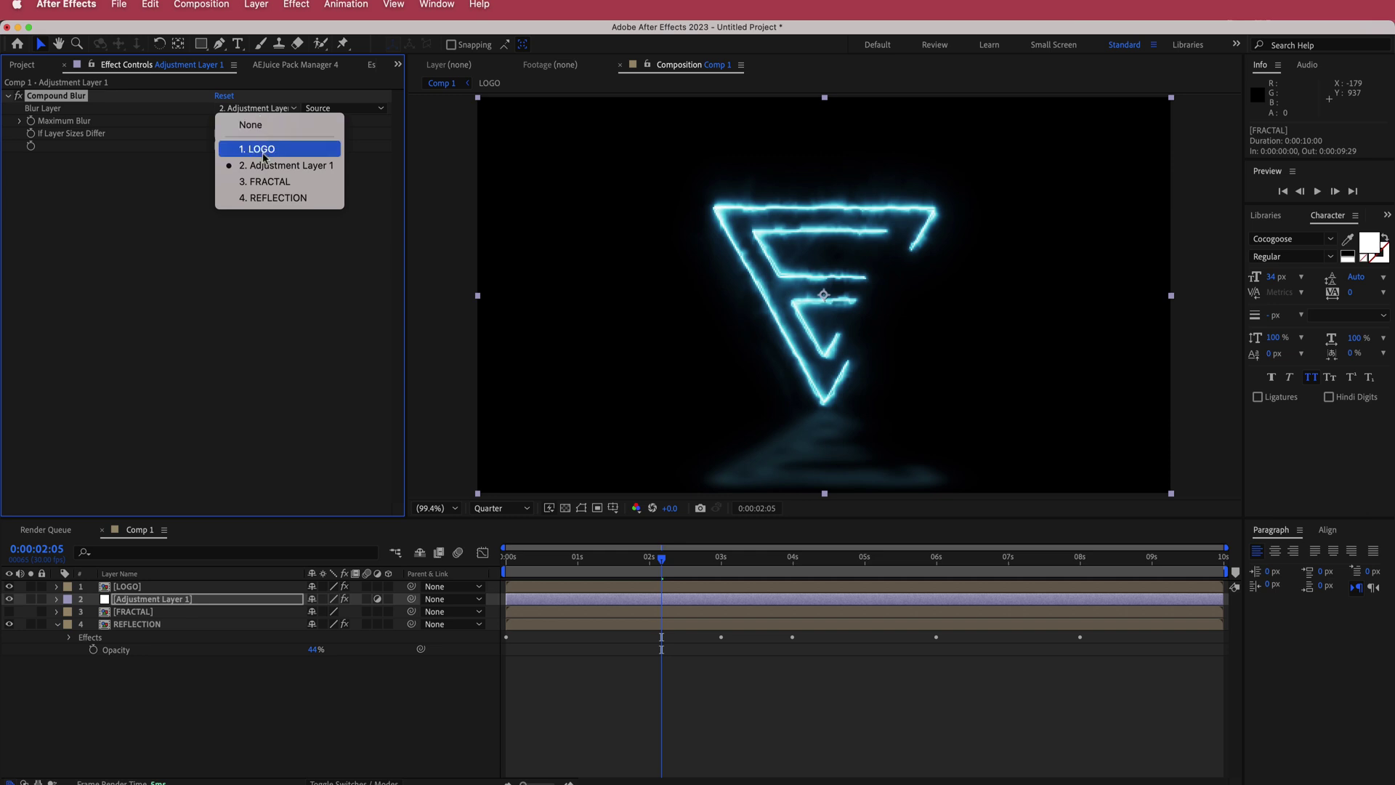
click(265, 182)
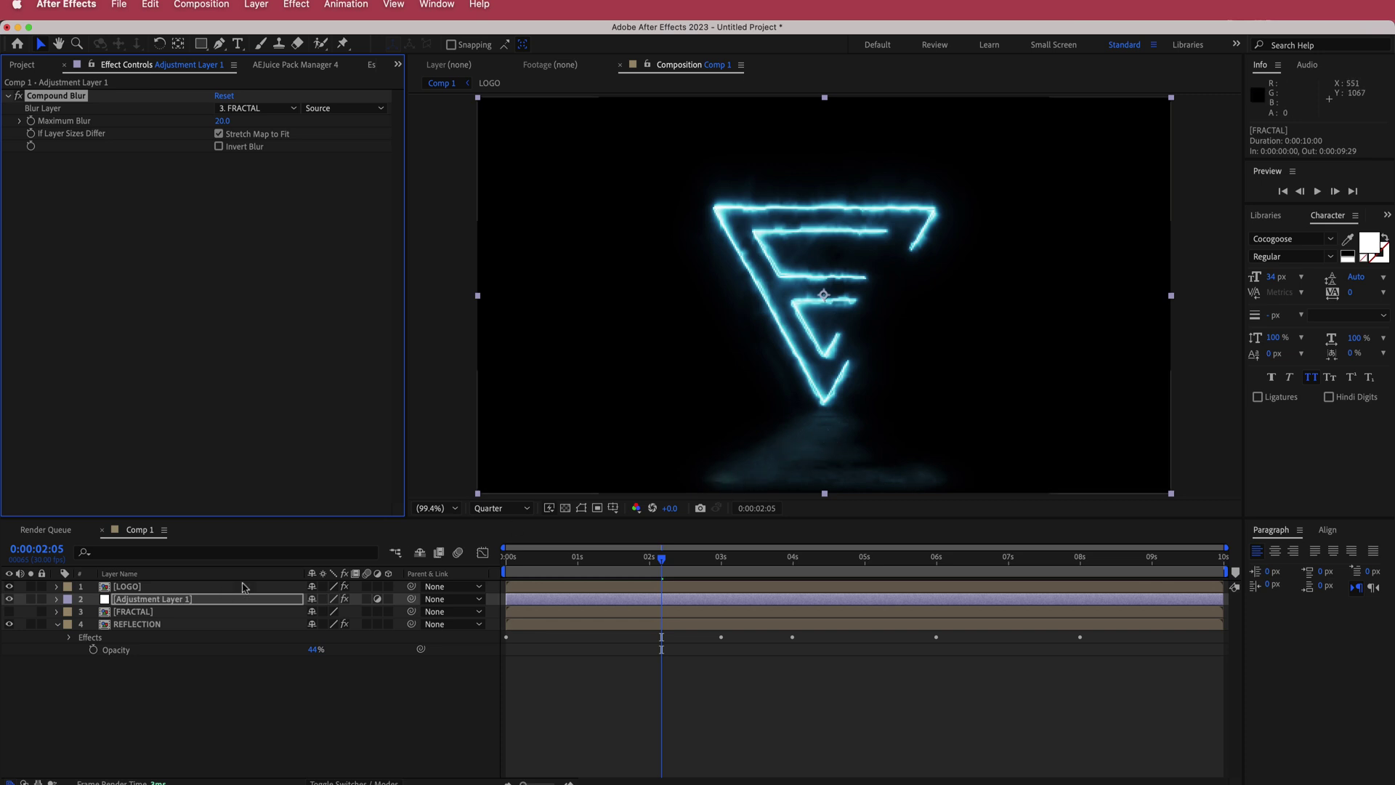
Step: Lower the REFLECTION layer to a vertical position of 991 and, with the FRACTAL layer selected, move the playhead to 0:00:01:12
click(156, 625)
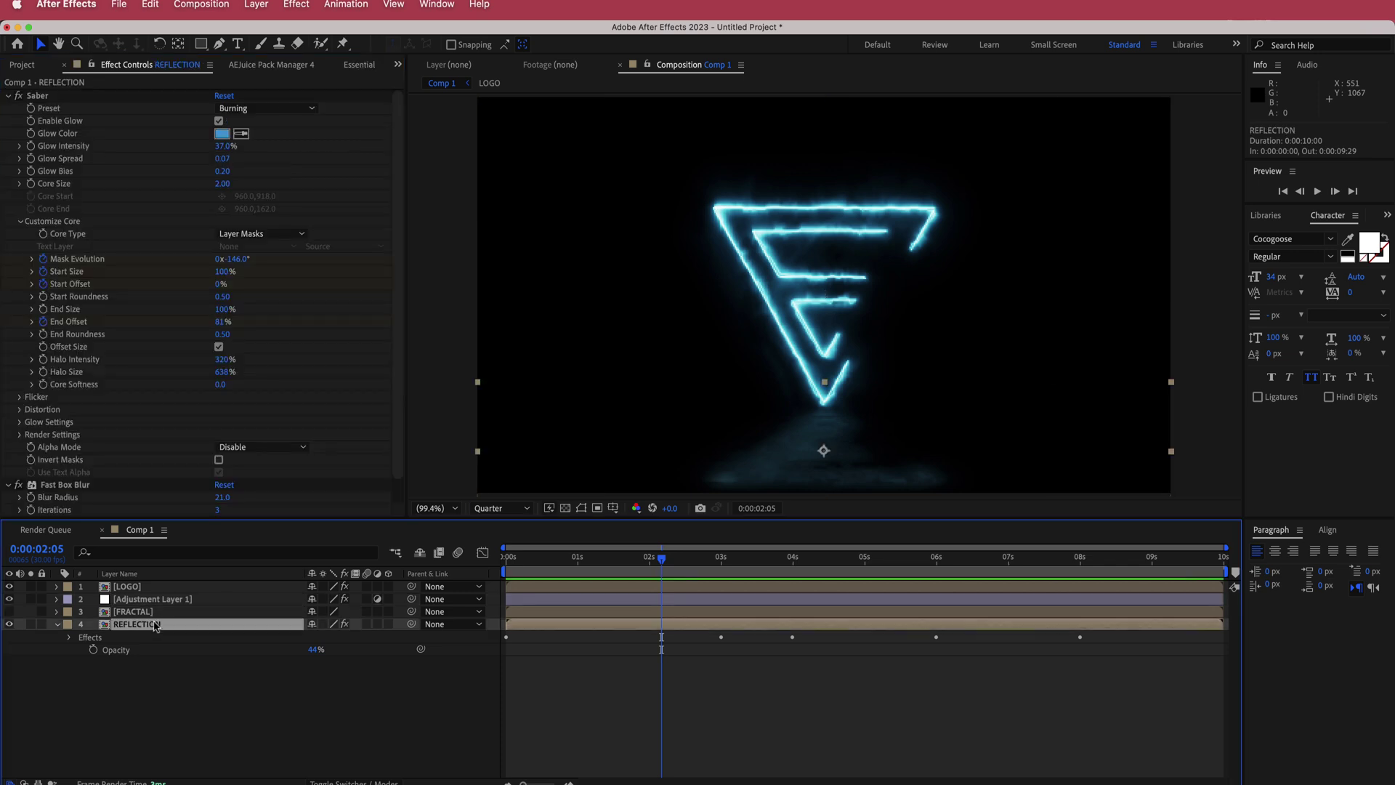
key(p)
drag(339, 637, 371, 637)
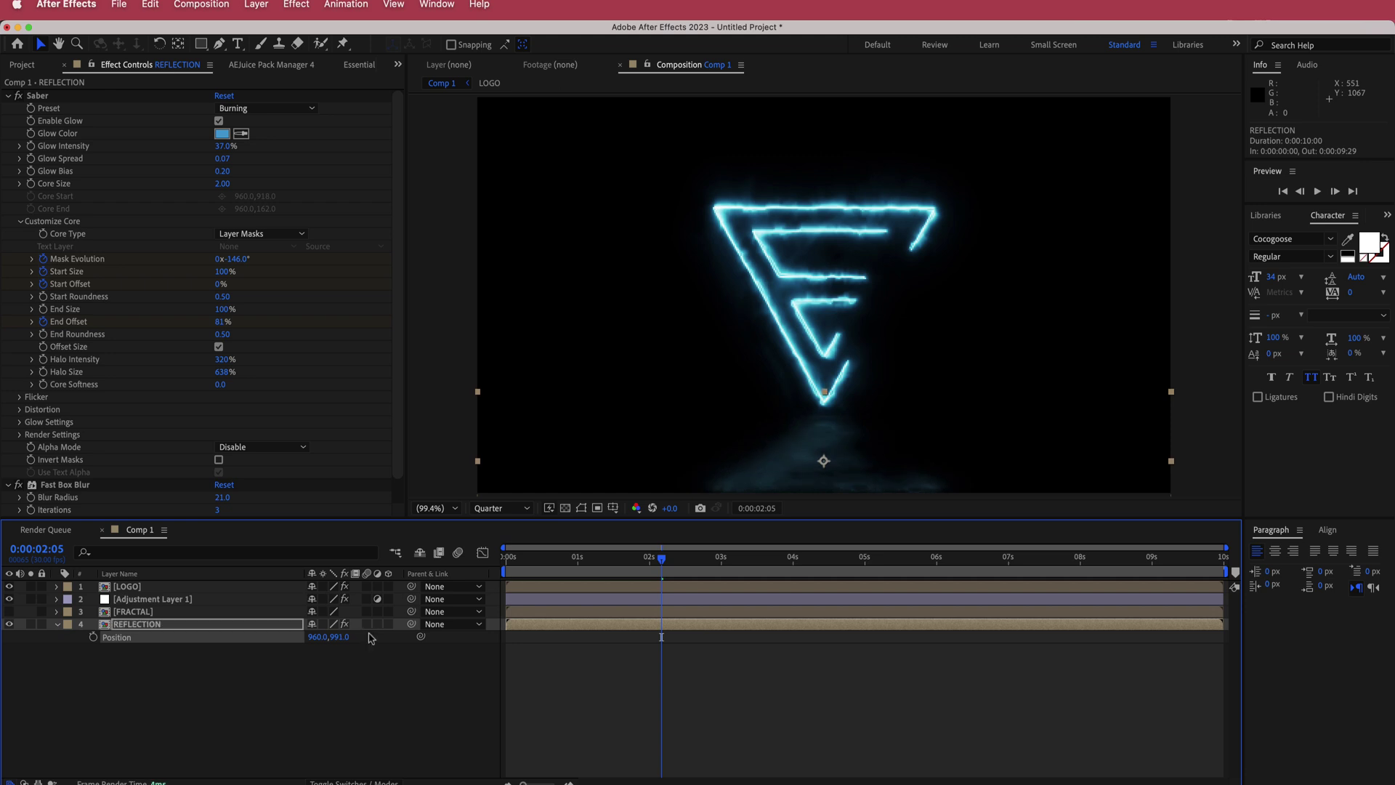
click(552, 611)
drag(567, 558, 608, 561)
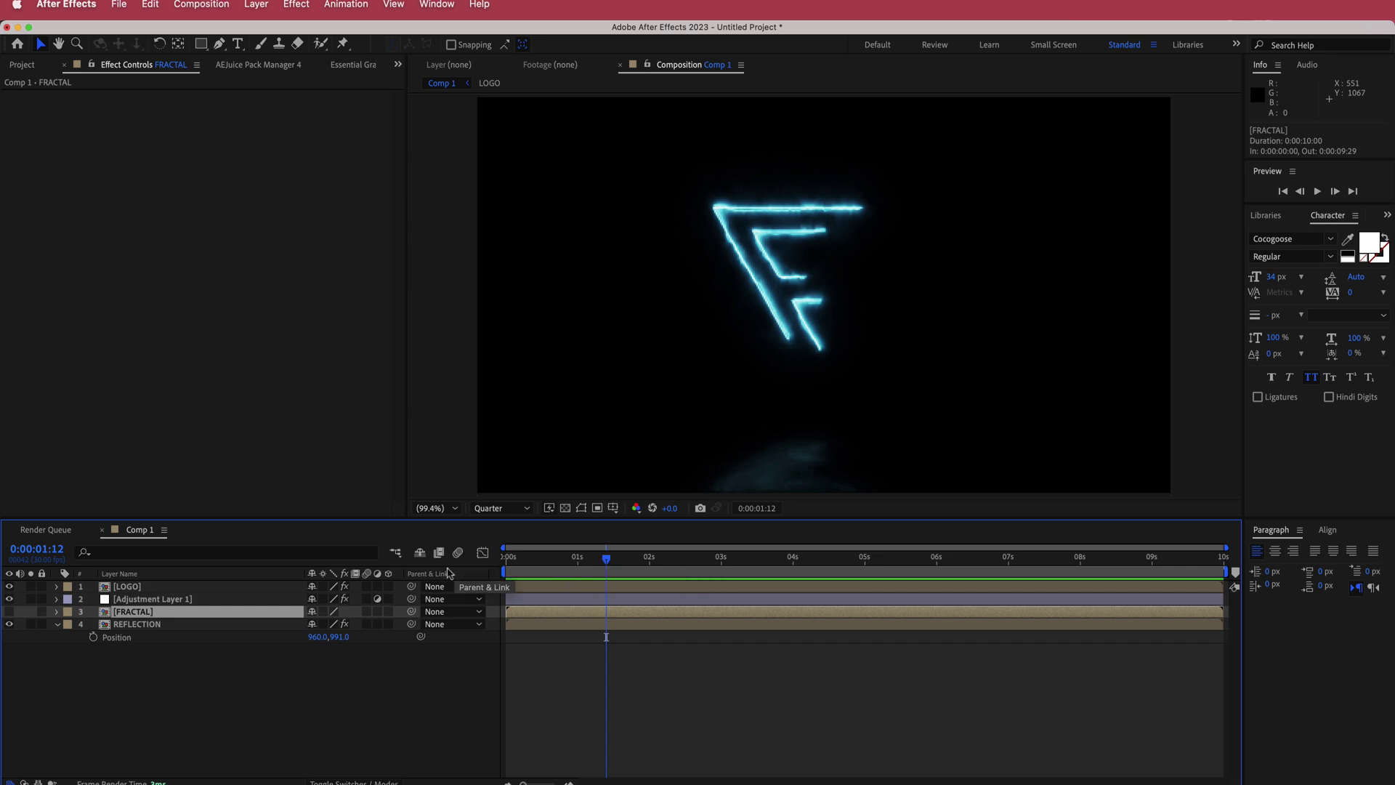
Step: Create a two-node camera in Comp 1 using the 50mm preset
mouse_move(430, 602)
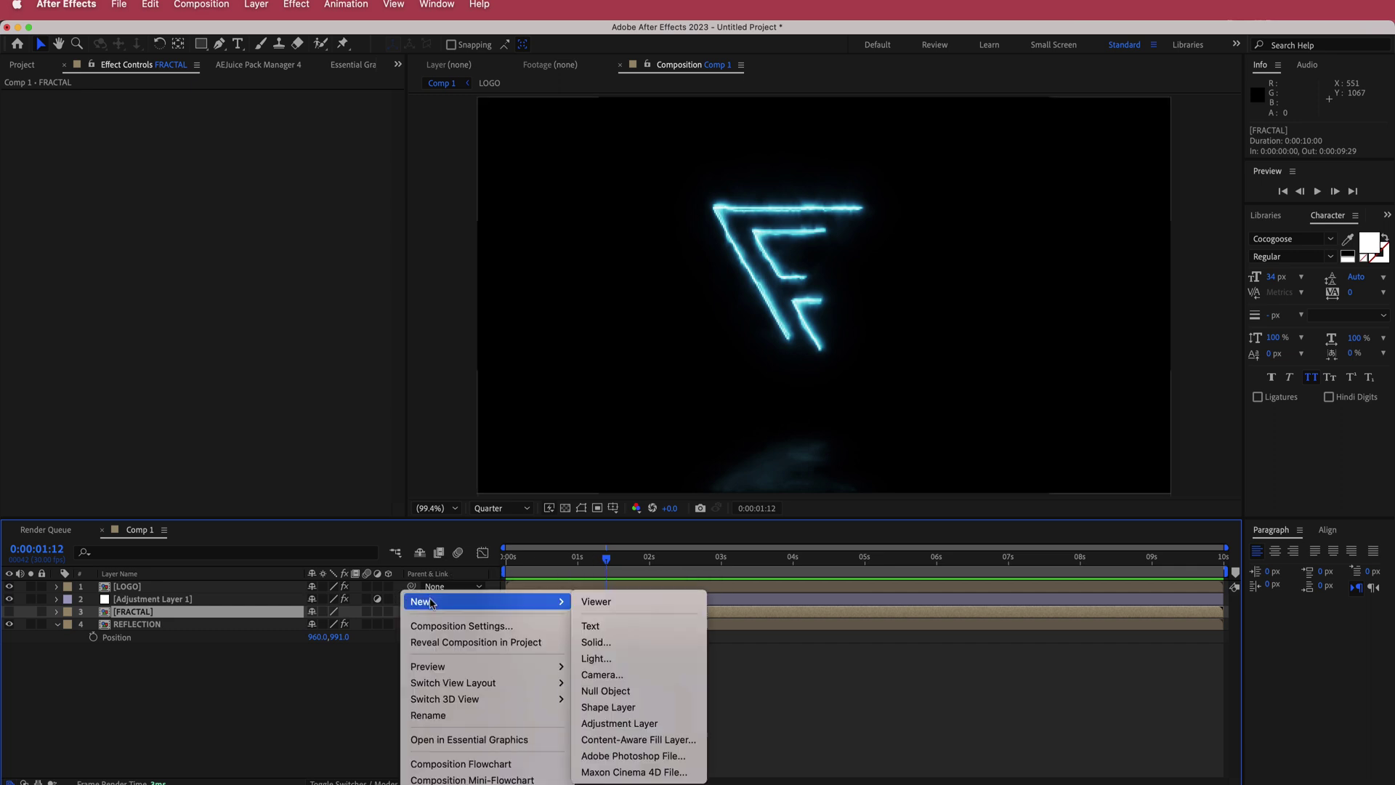
click(634, 675)
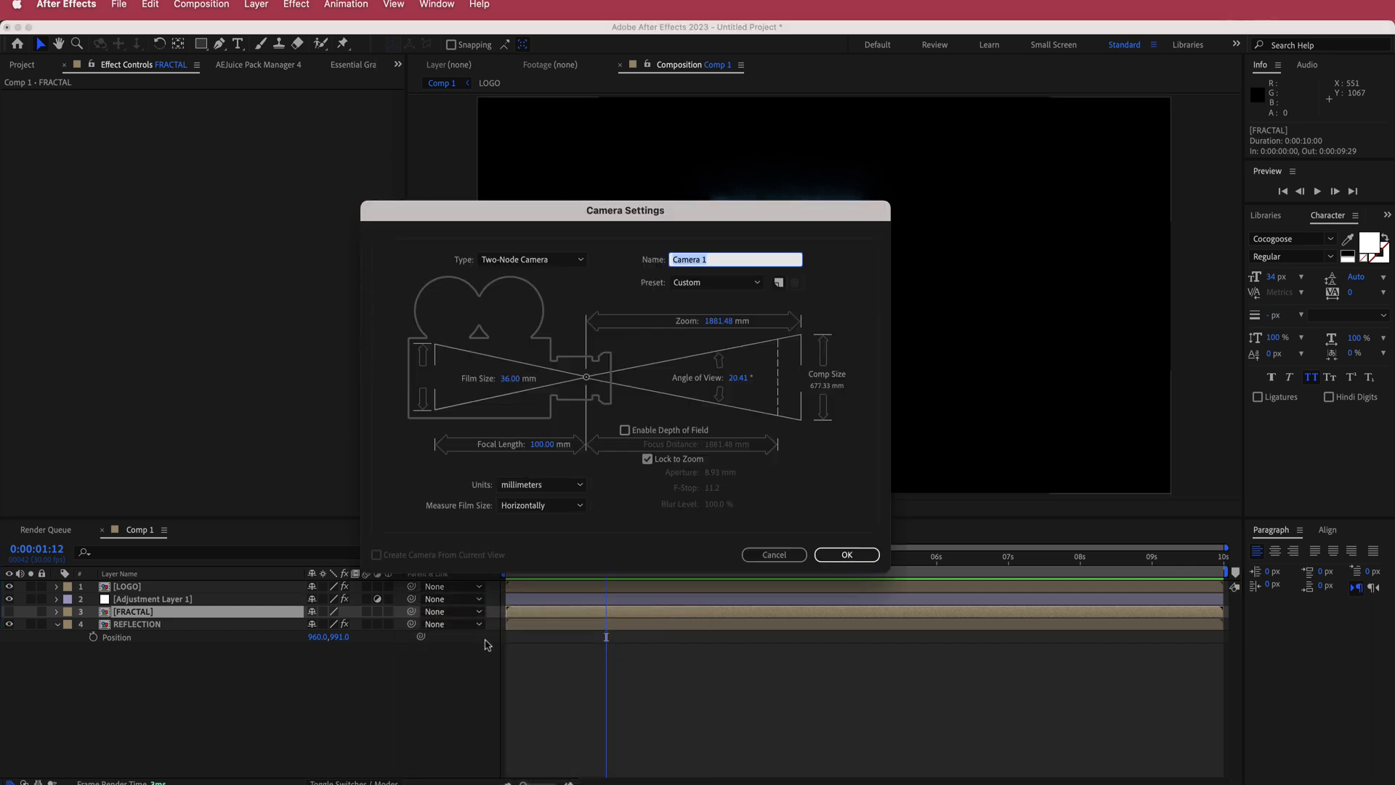
click(739, 290)
click(718, 400)
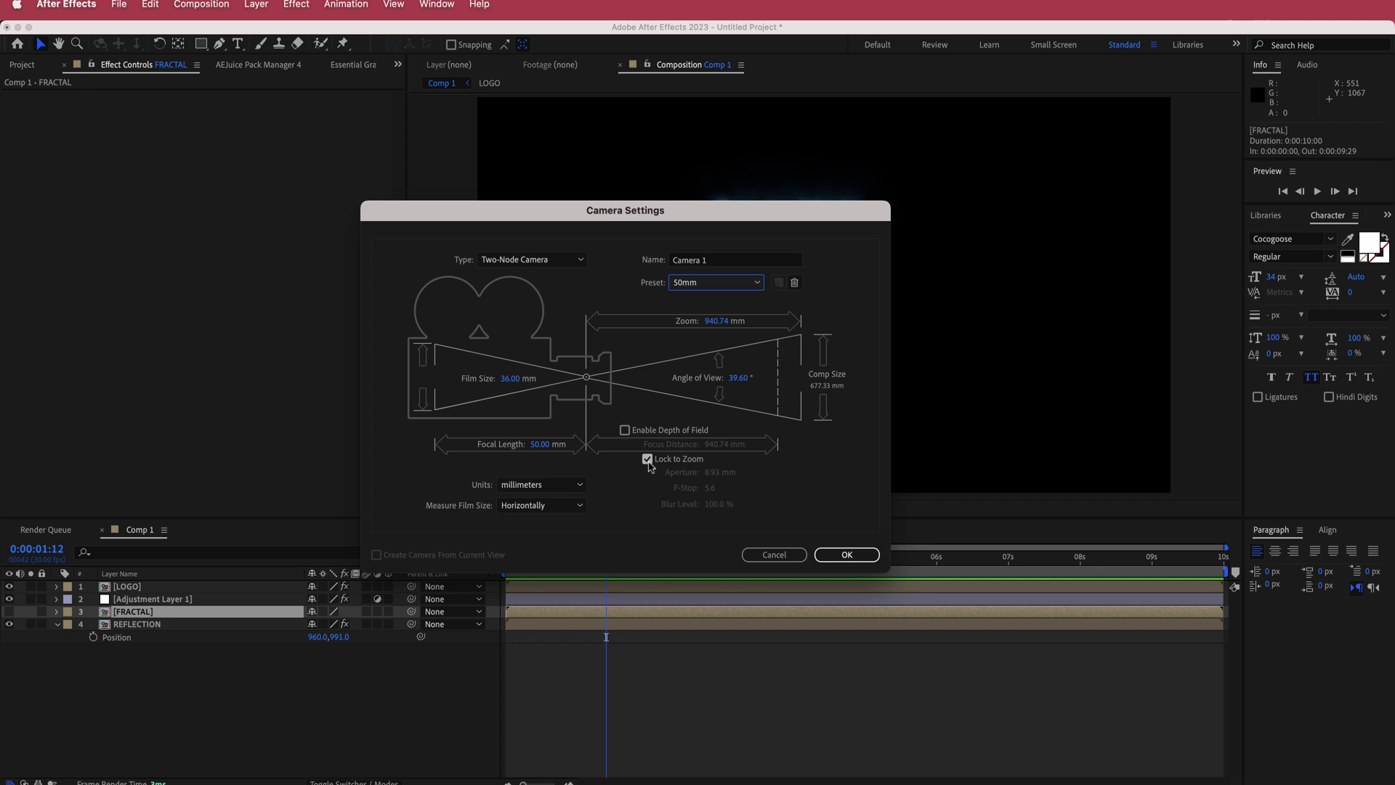
click(847, 554)
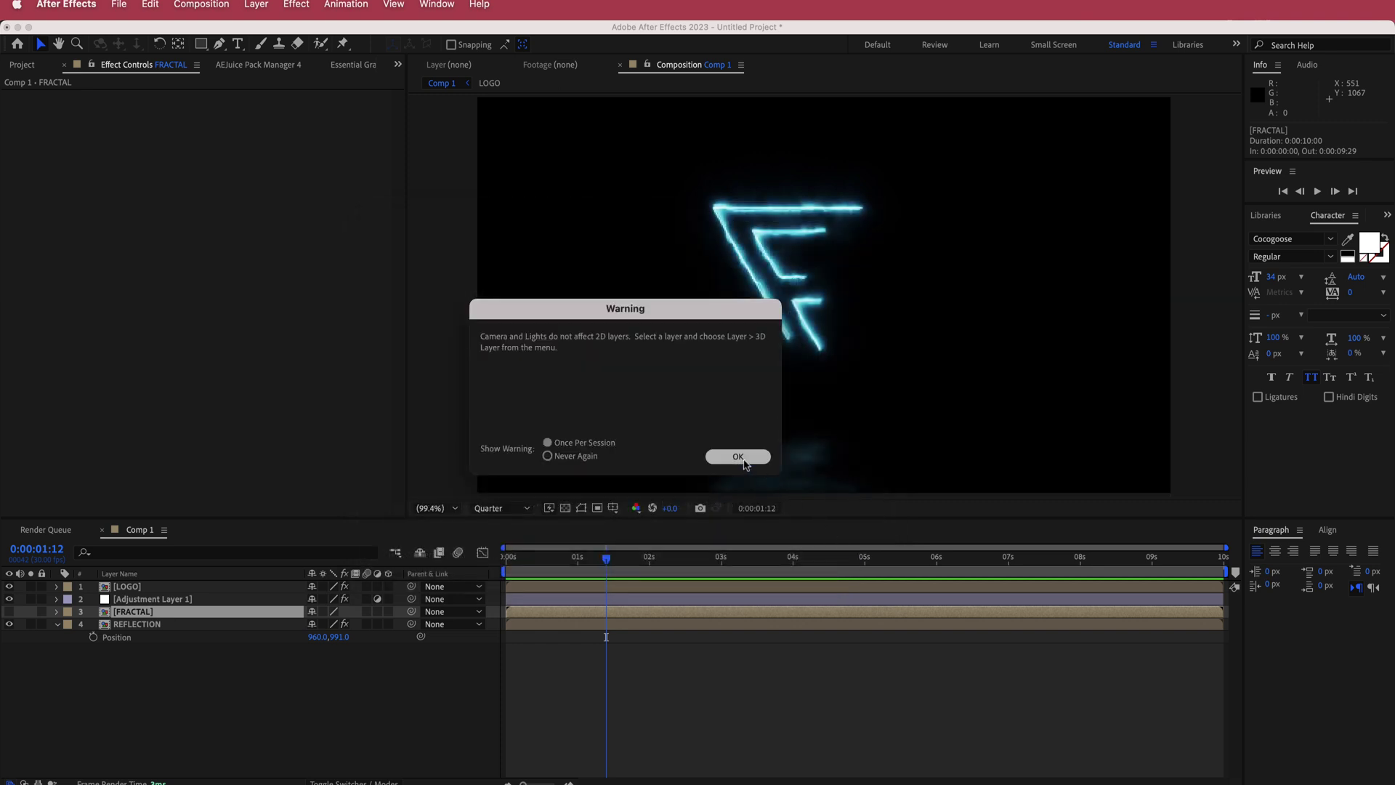
click(737, 456)
Step: Turn the LOGO and REFLECTION layers into 3D layers and preview the animation
click(136, 588)
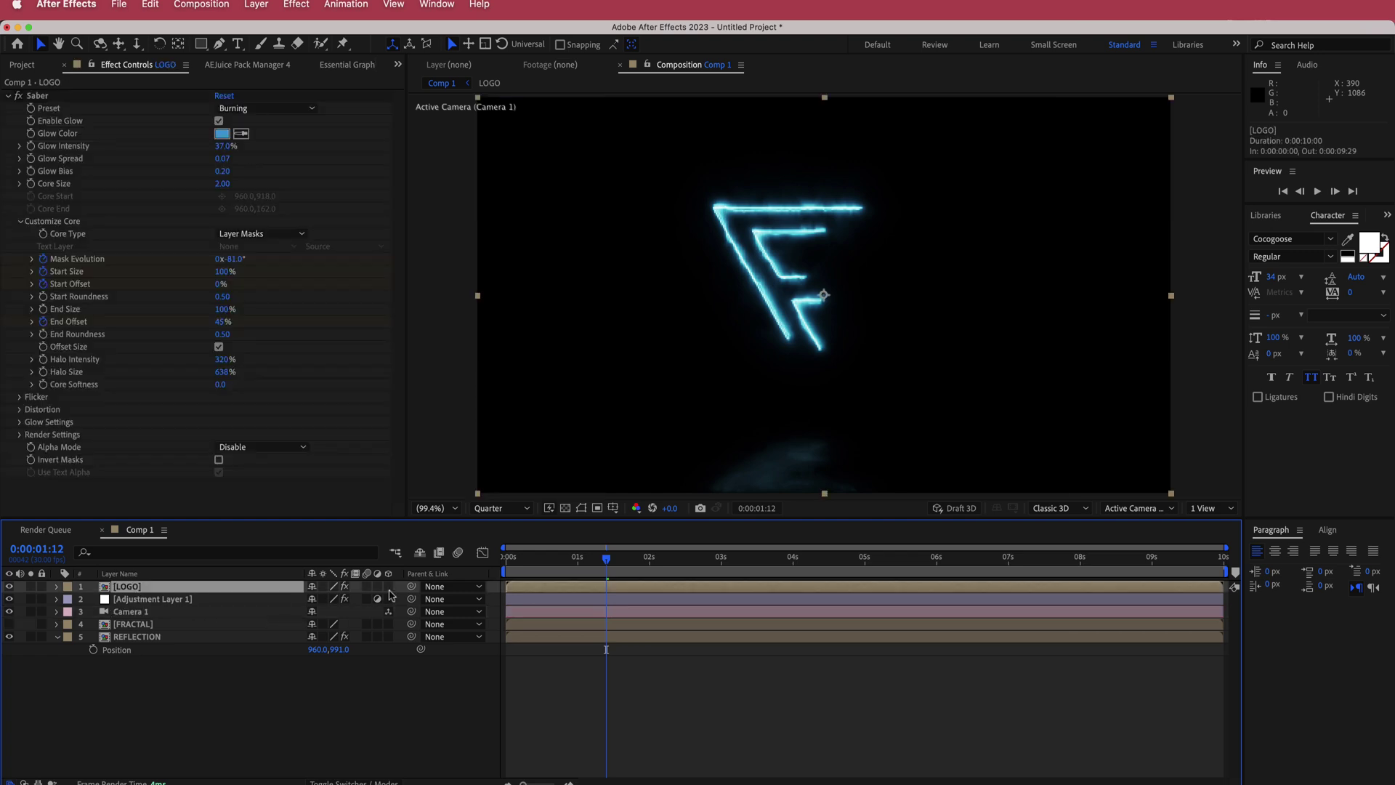
click(389, 587)
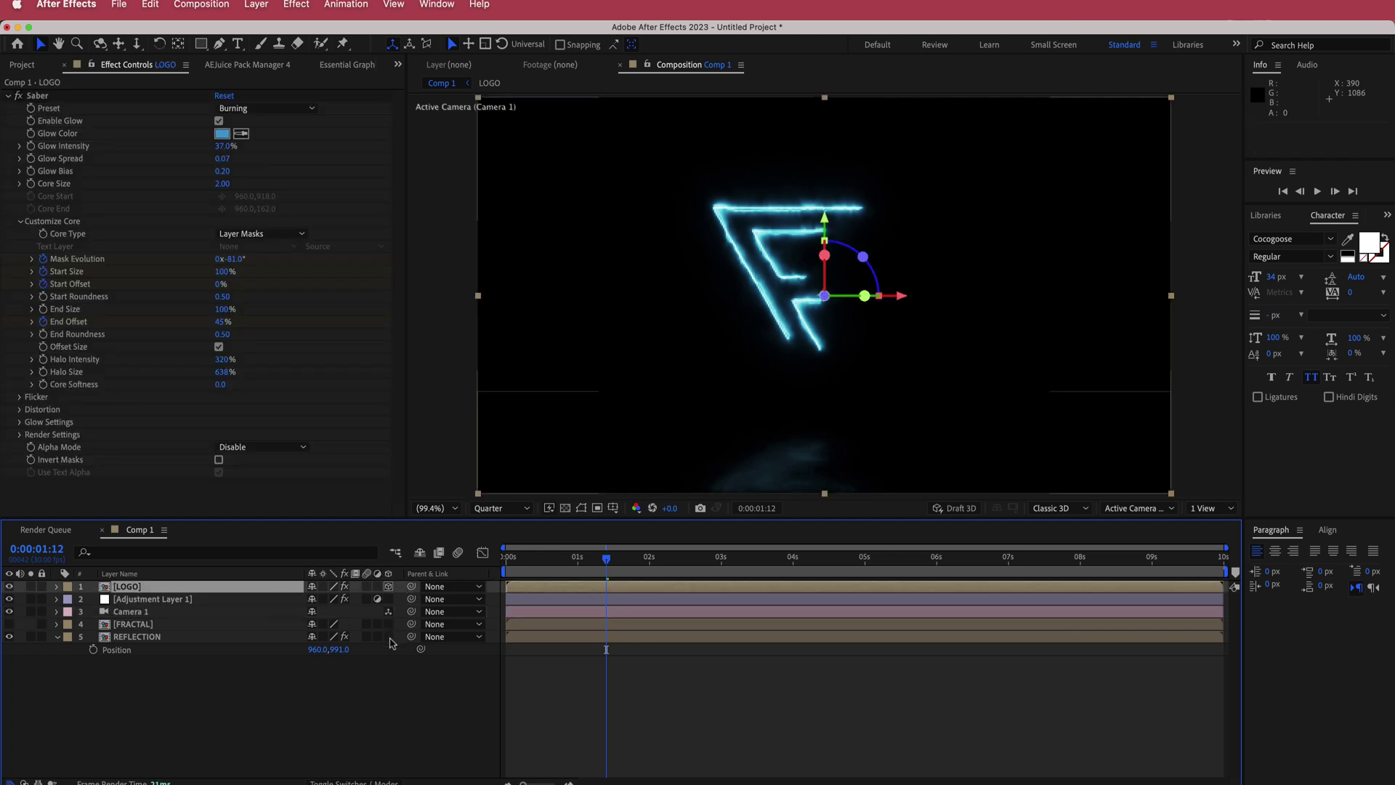
click(389, 637)
key(space)
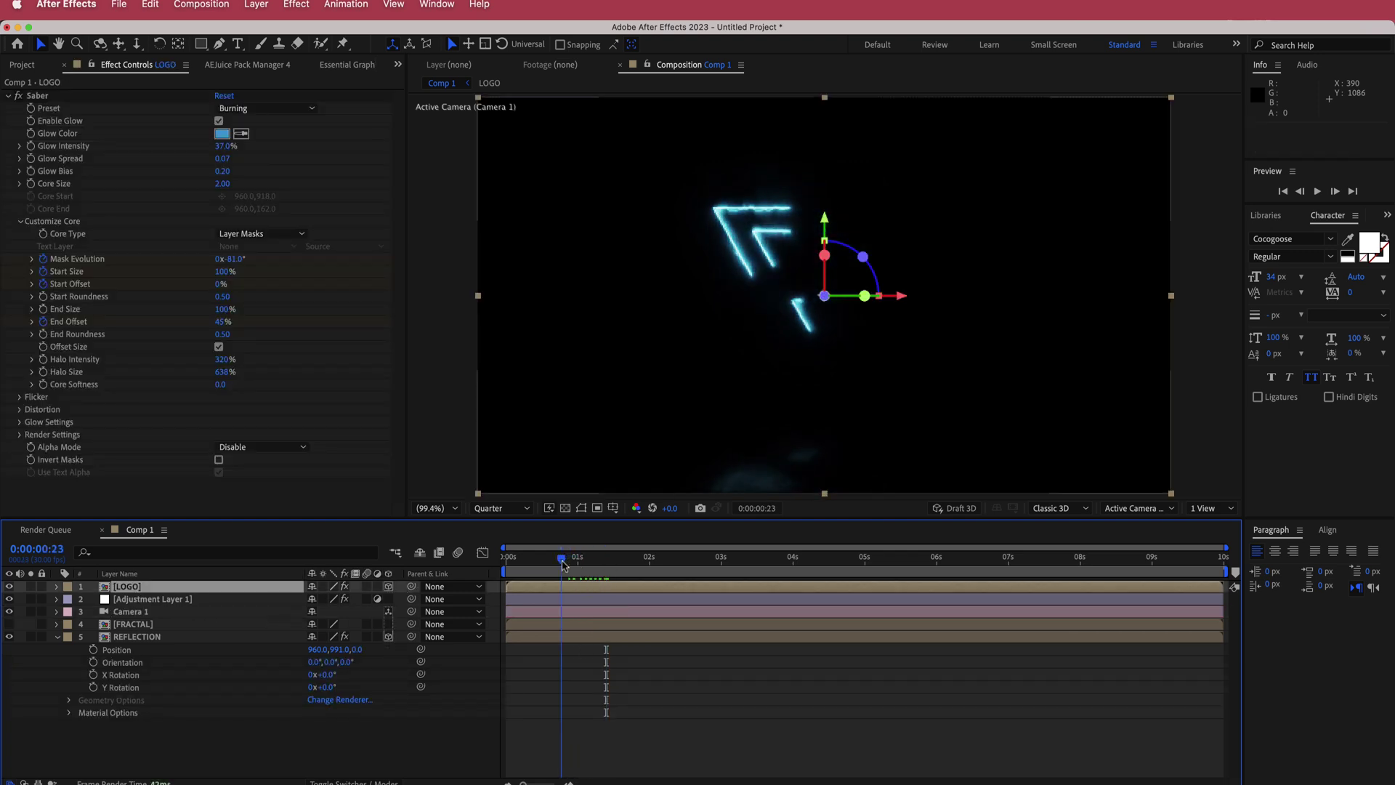
Step: Reveal Camera 1's Position and, at 0:00:02:06, pull the camera back to a Z value of -3124.7
click(148, 616)
key(p)
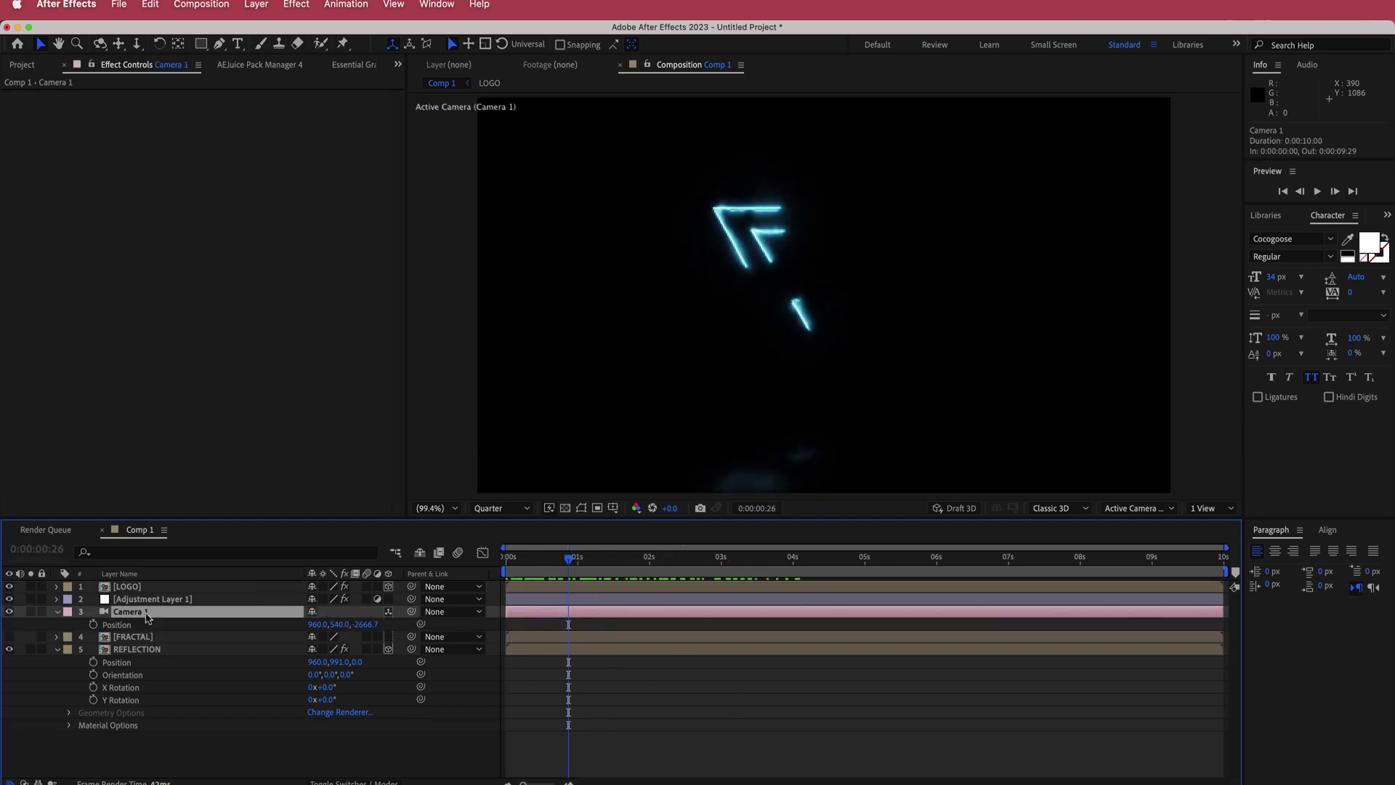
mouse_move(576, 561)
mouse_down()
mouse_move(507, 561)
mouse_move(663, 561)
mouse_up()
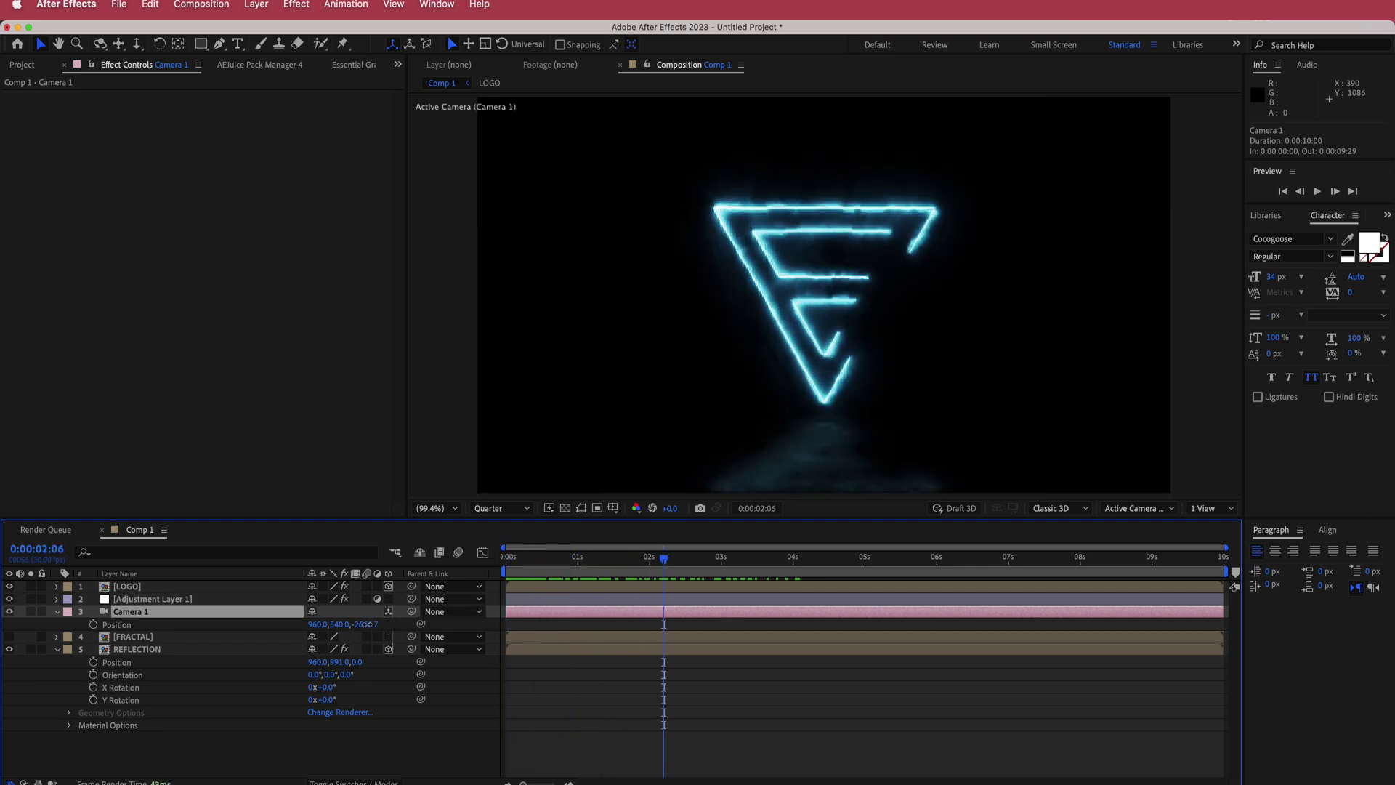
drag(366, 624, 125, 629)
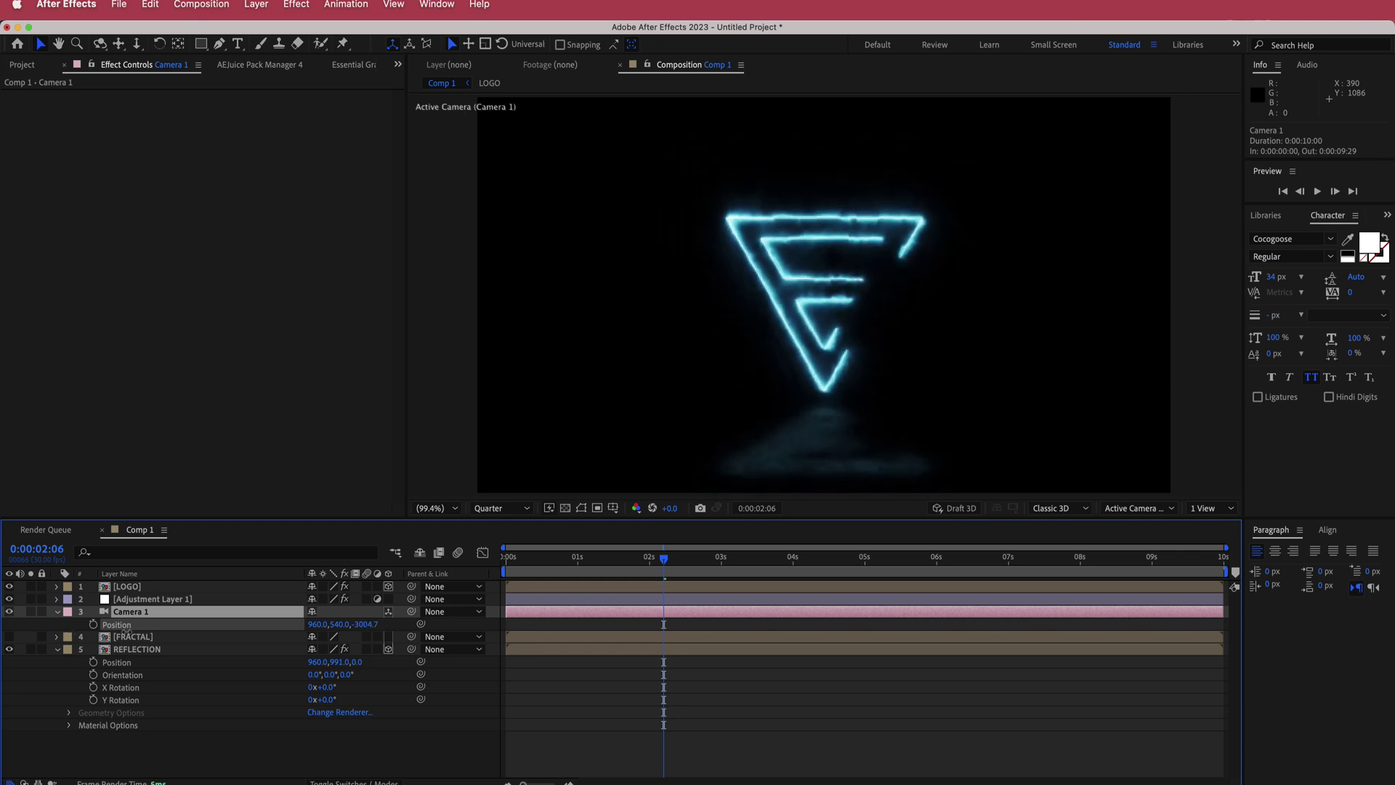
Step: Keyframe Camera 1's Position at 0:00:00:00 and again at 0:00:09:29 with a Z value closer to the logo
drag(663, 557, 483, 574)
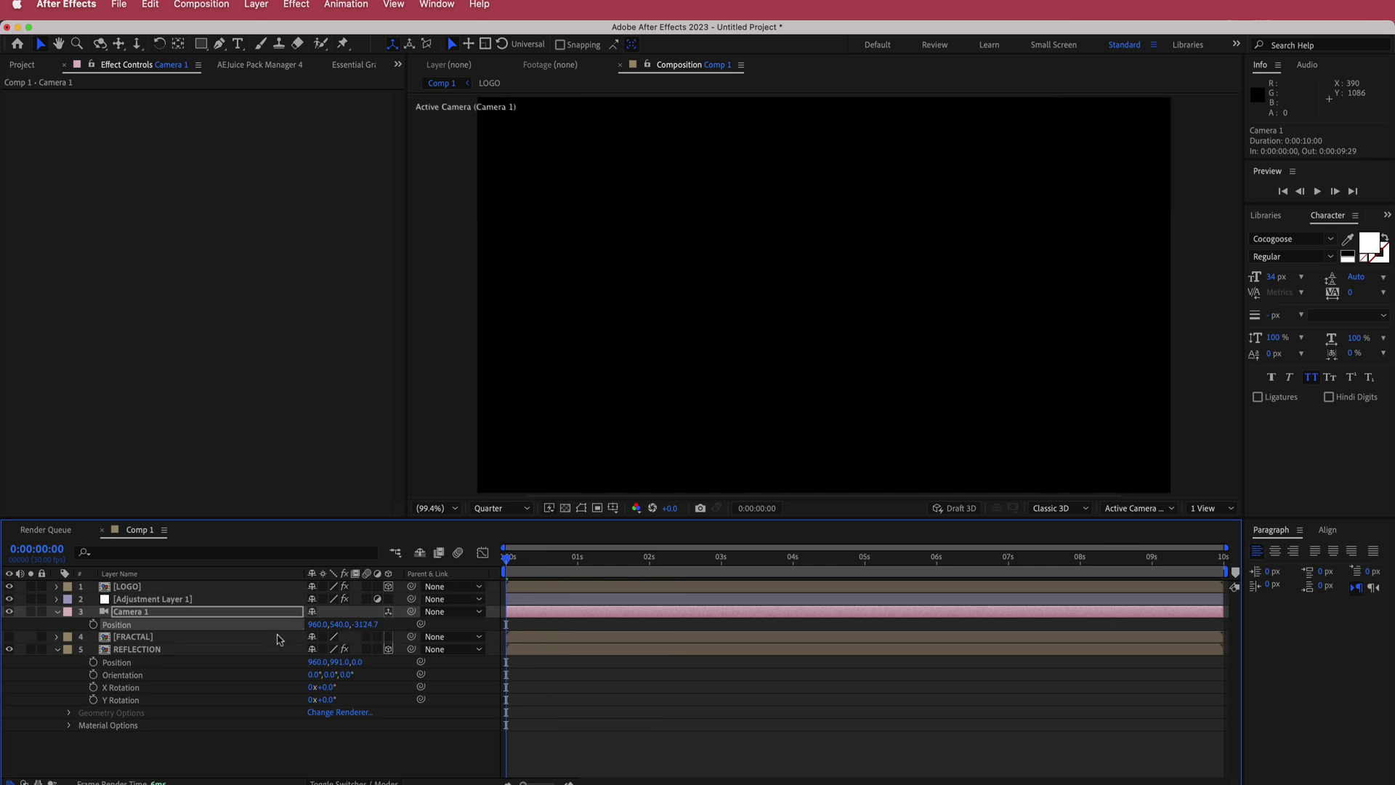
click(93, 624)
drag(506, 557, 1231, 559)
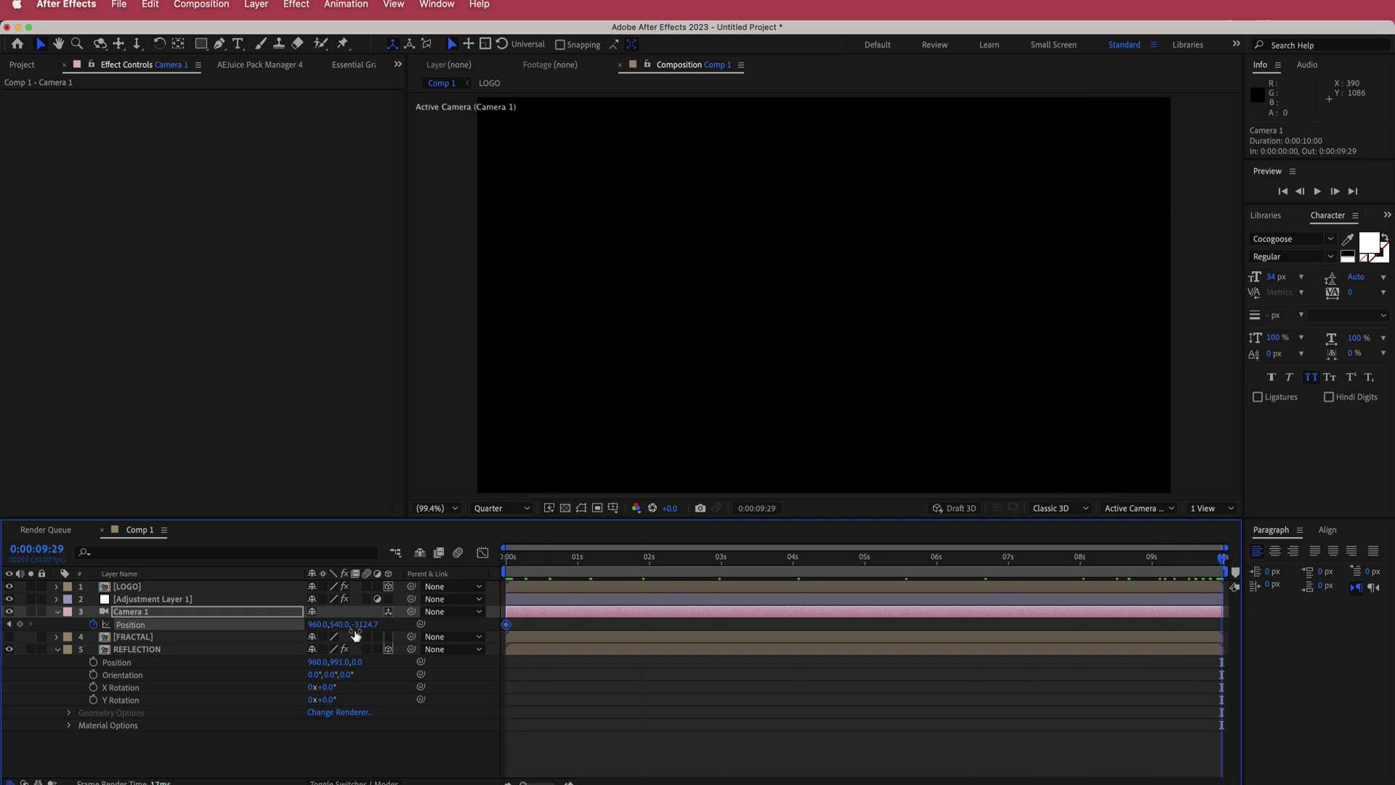
drag(363, 624, 390, 624)
Step: Preview the slow camera push-in, leaving the playhead at 0:00:06:09
mouse_move(1226, 559)
mouse_down()
mouse_move(486, 559)
mouse_move(703, 558)
mouse_move(501, 559)
mouse_move(703, 558)
mouse_move(600, 560)
mouse_up()
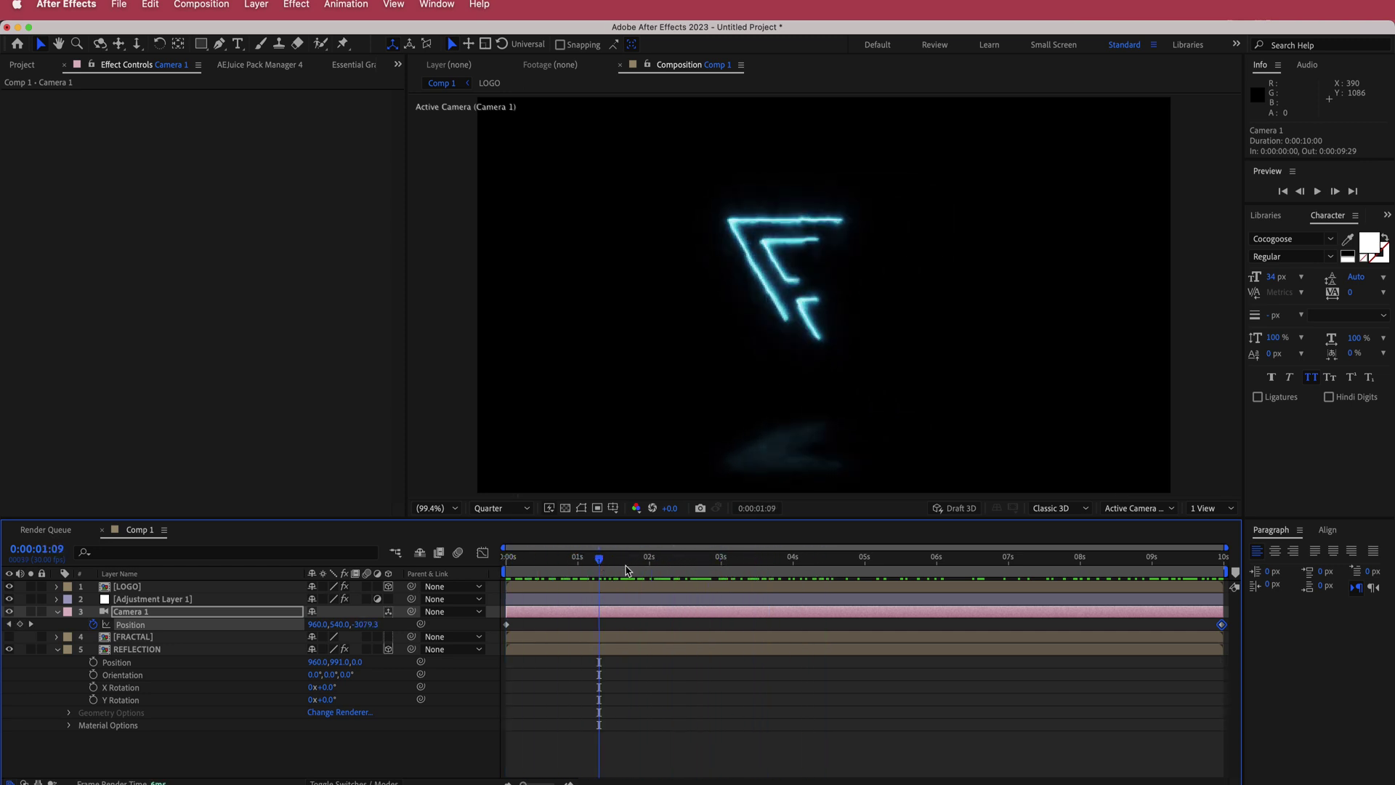
key(space)
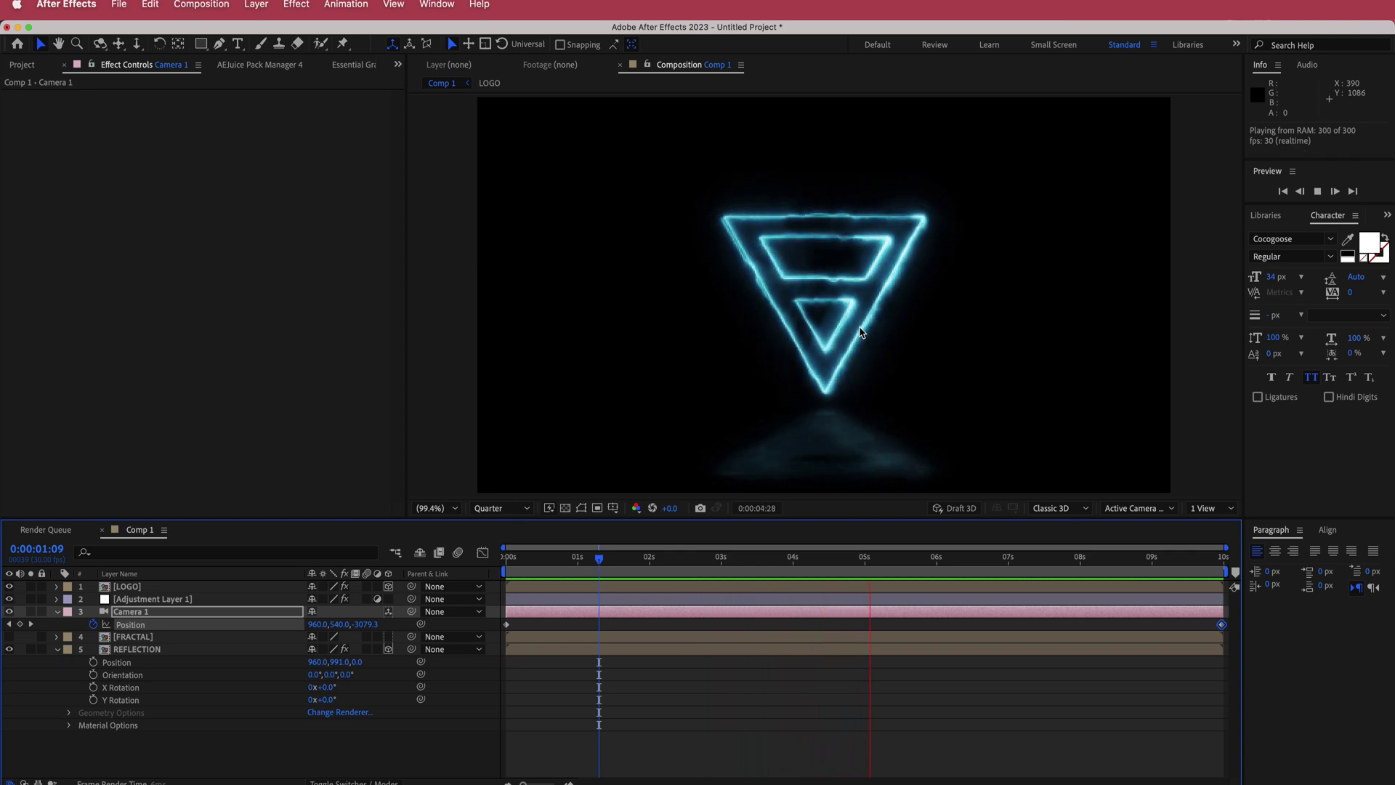
click(954, 542)
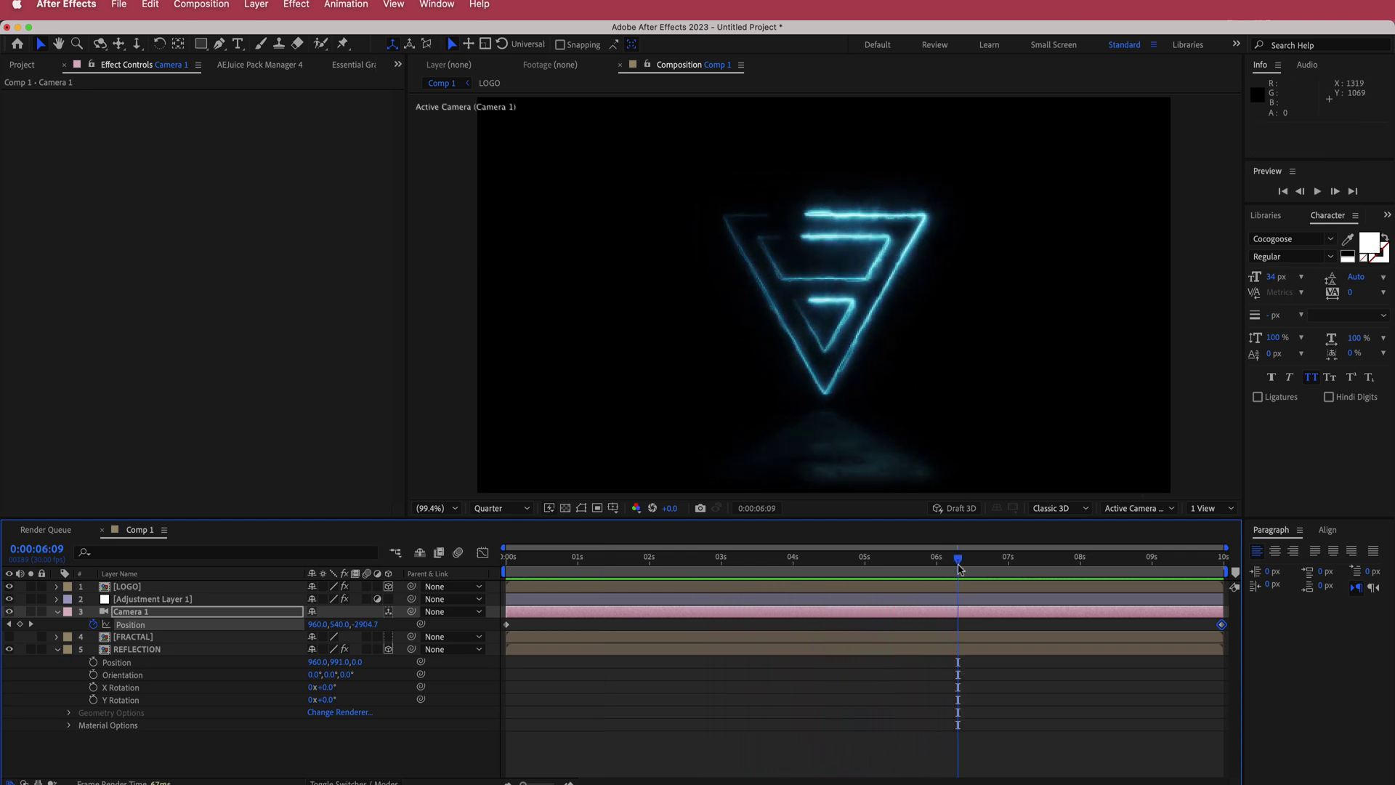
Step: Create a black 1920 x 1080 px solid named BG and place it below the REFLECTION layer
click(59, 612)
click(57, 636)
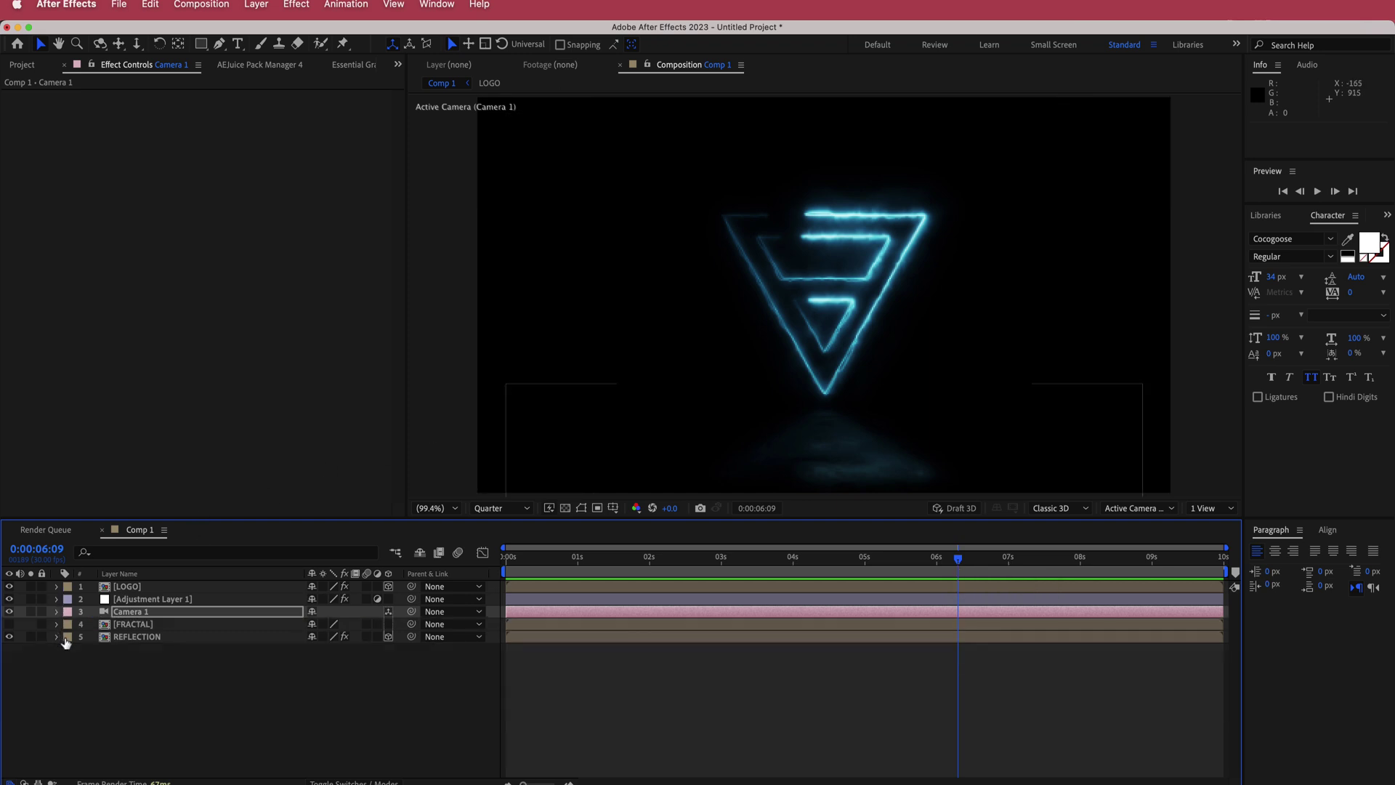
right_click(403, 588)
mouse_move(438, 598)
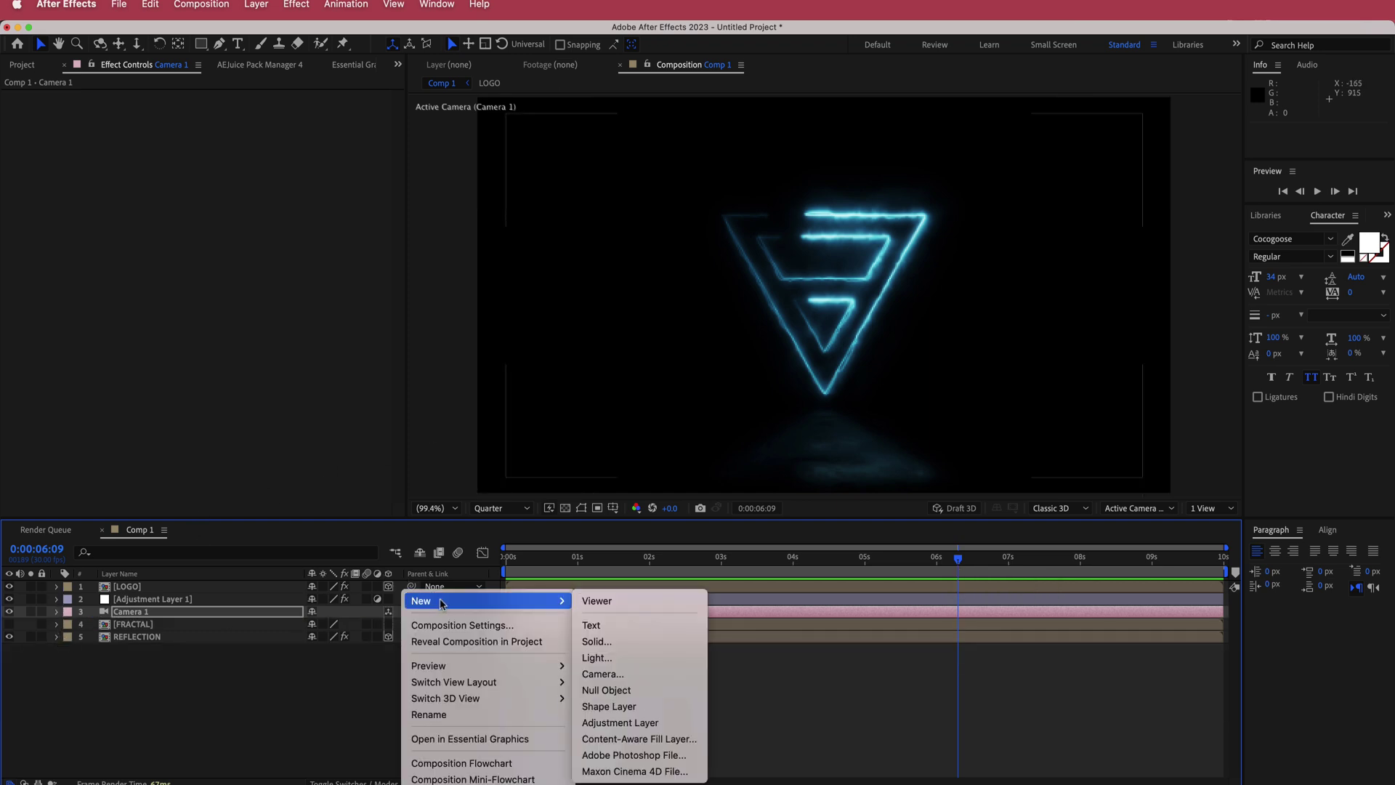
click(647, 639)
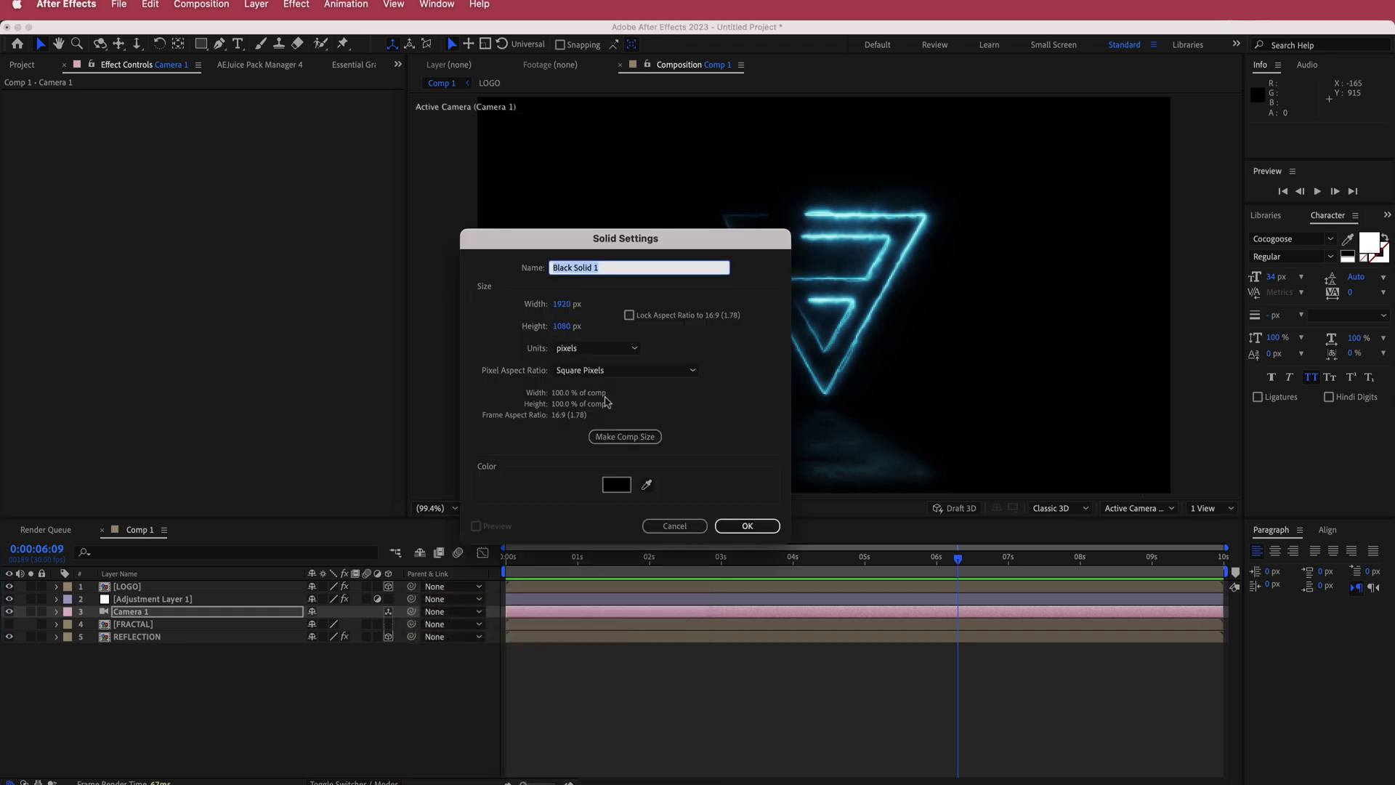
text(BG)
key(Return)
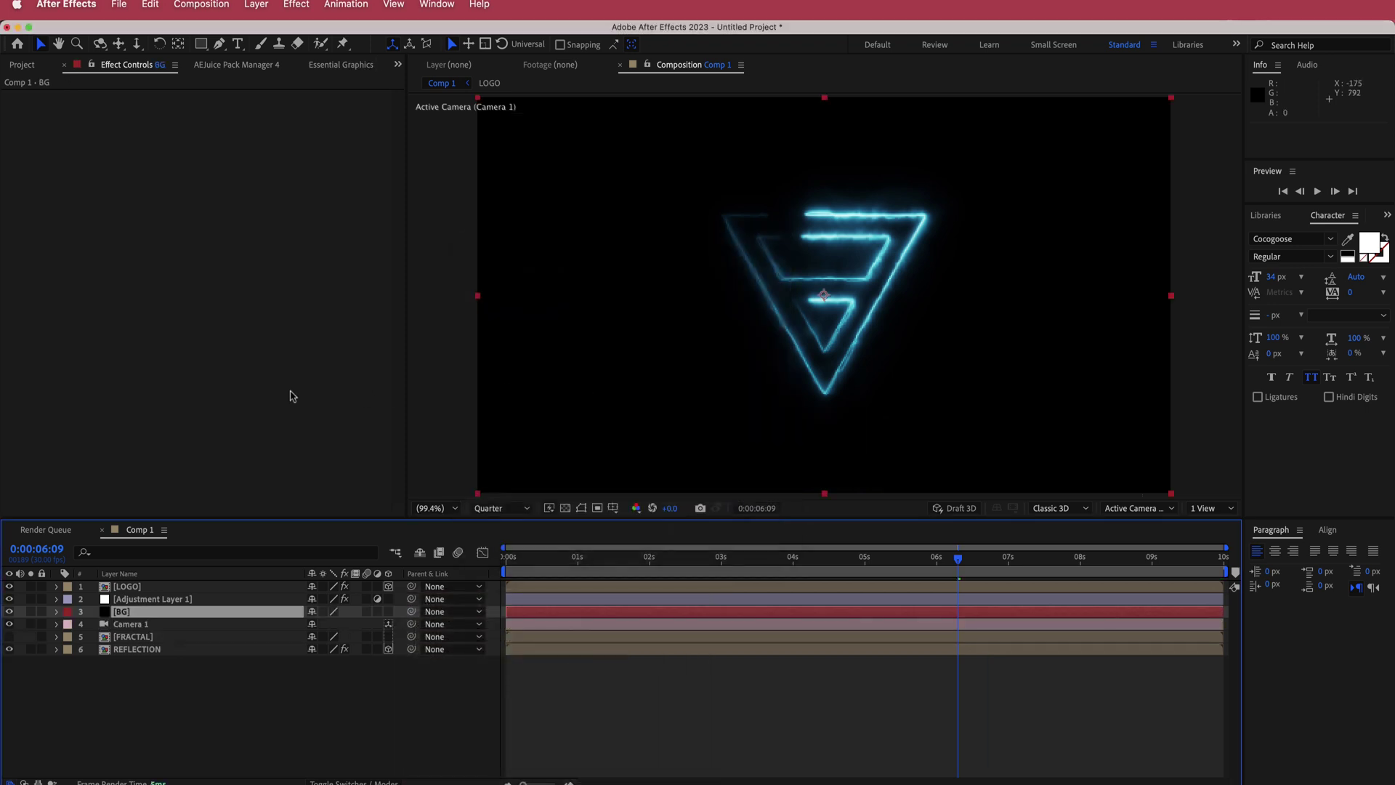
drag(145, 611, 156, 665)
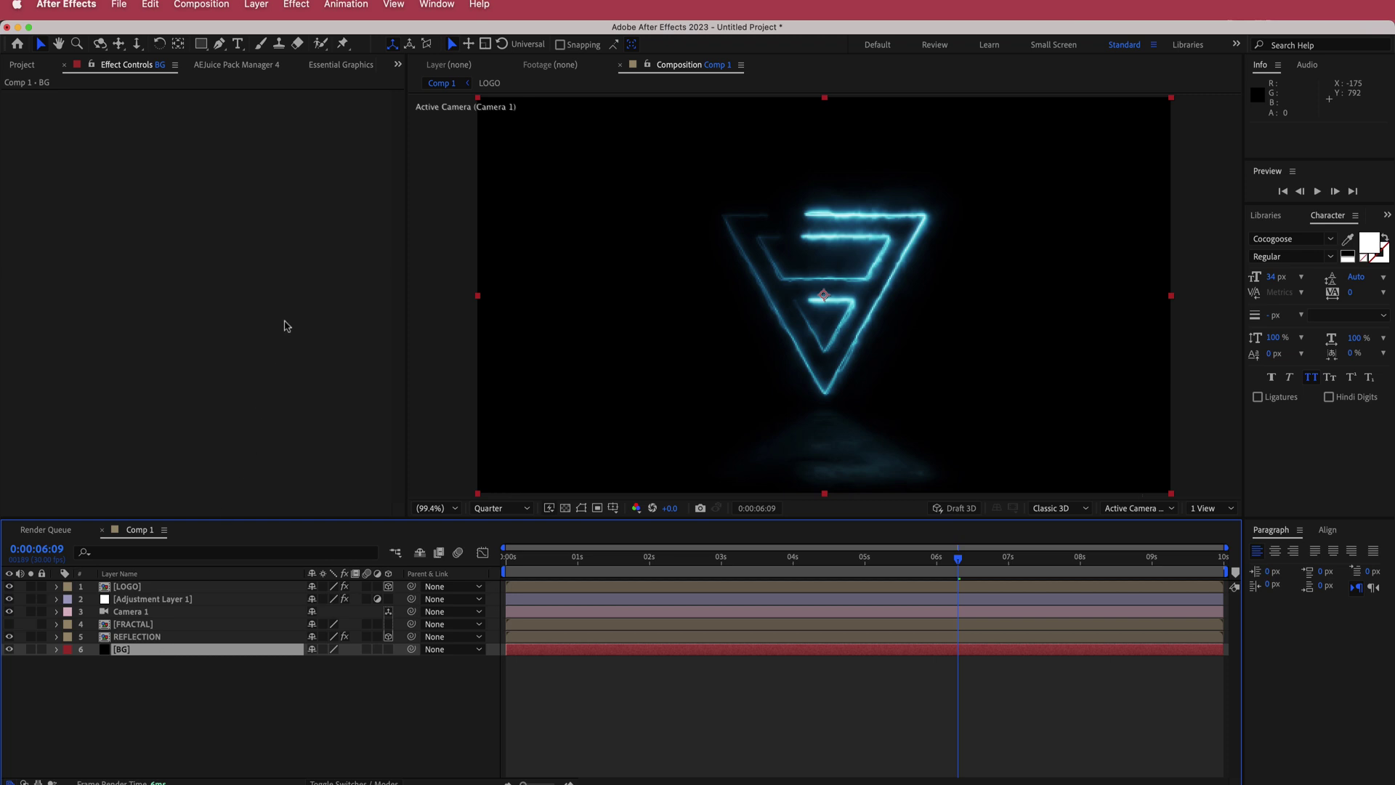
Step: Add a Gradient Ramp effect to the BG layer
key(ctrl+space)
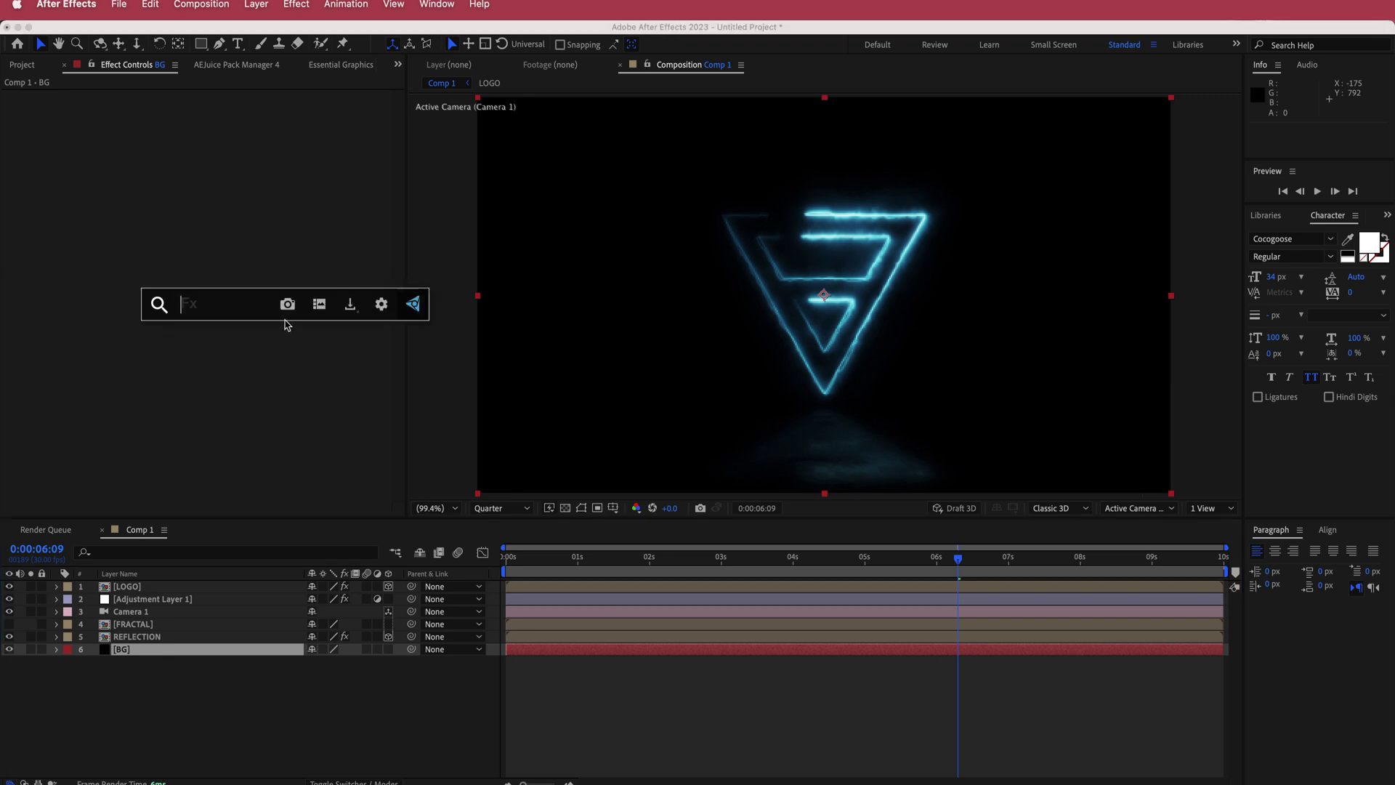
text(ra)
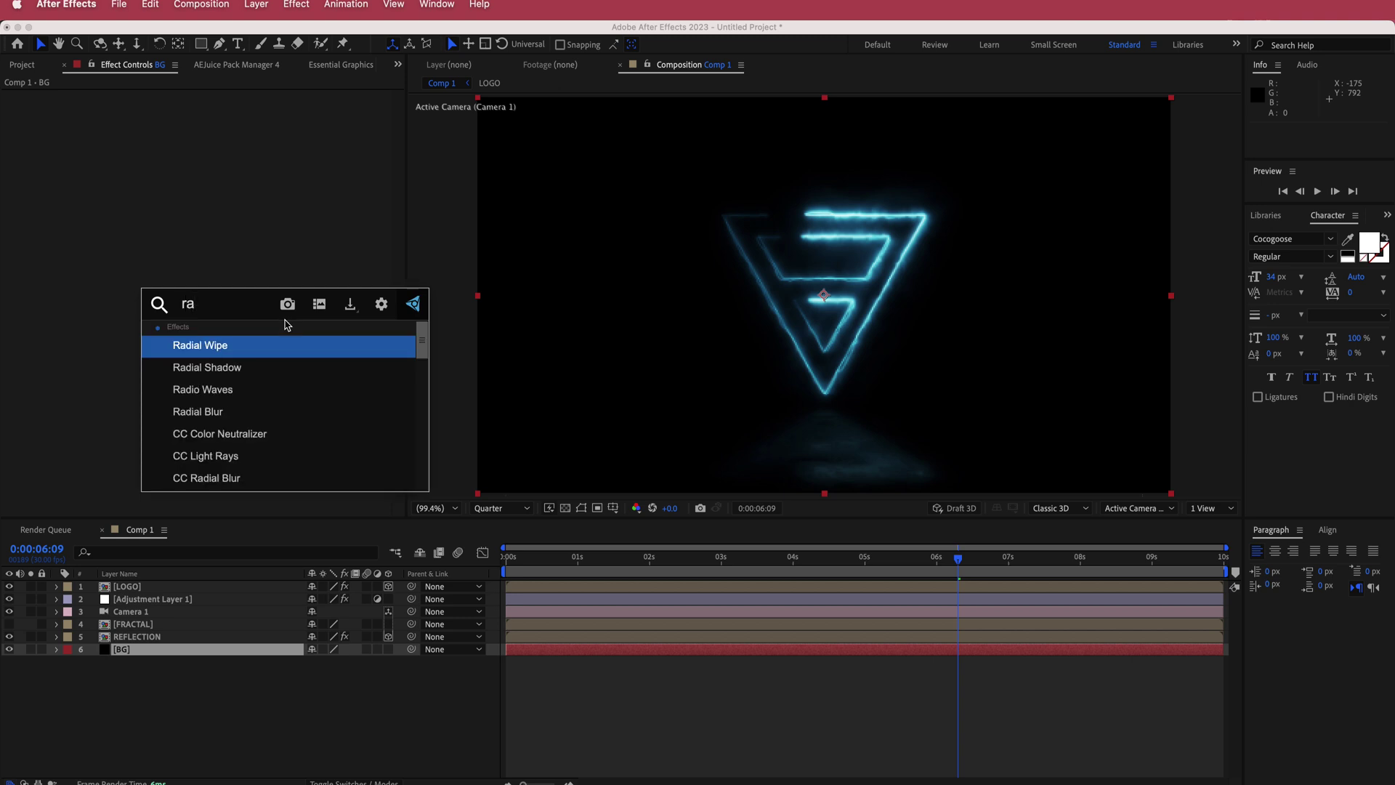
text(mp)
key(Return)
Step: Set the Gradient Ramp's shape to Radial Ramp and swap its start and end colors
click(260, 159)
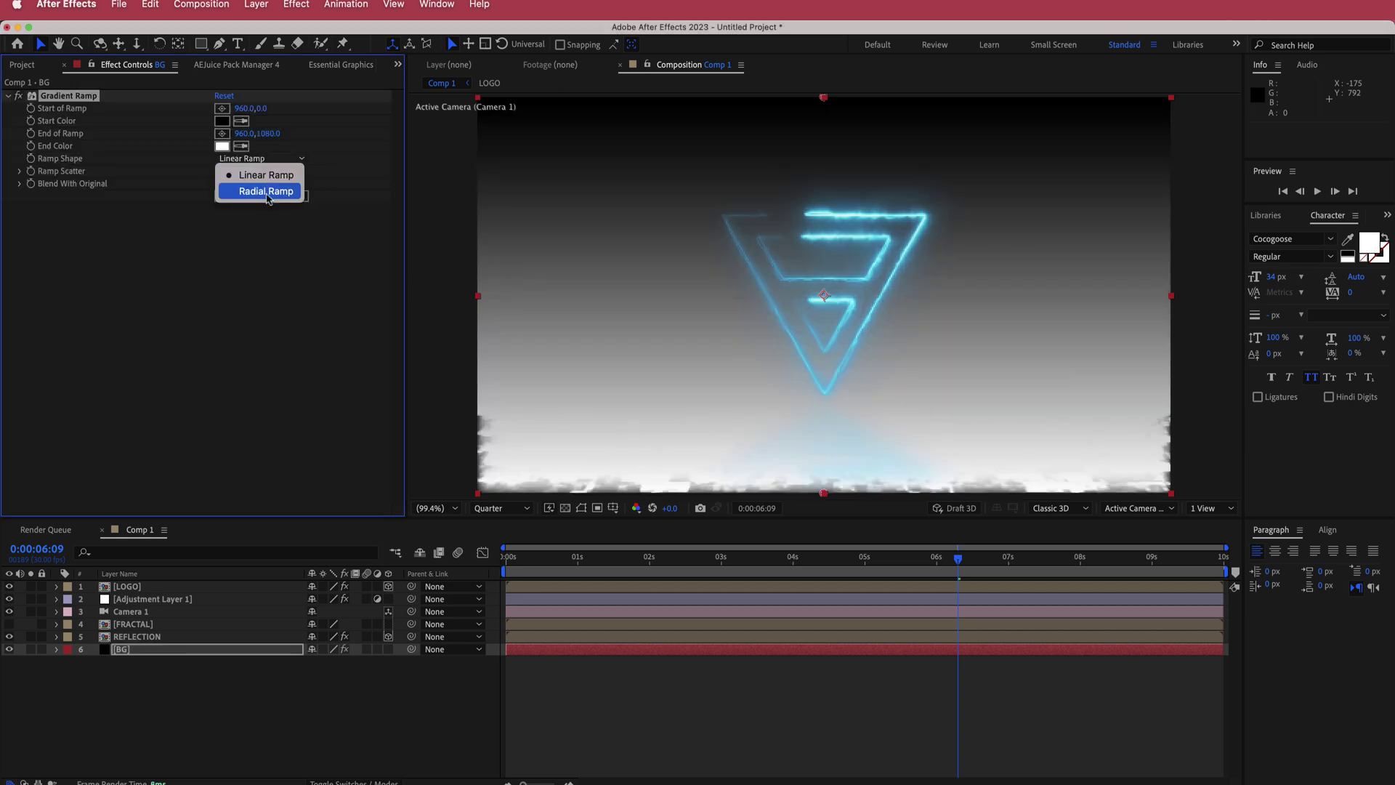
click(266, 191)
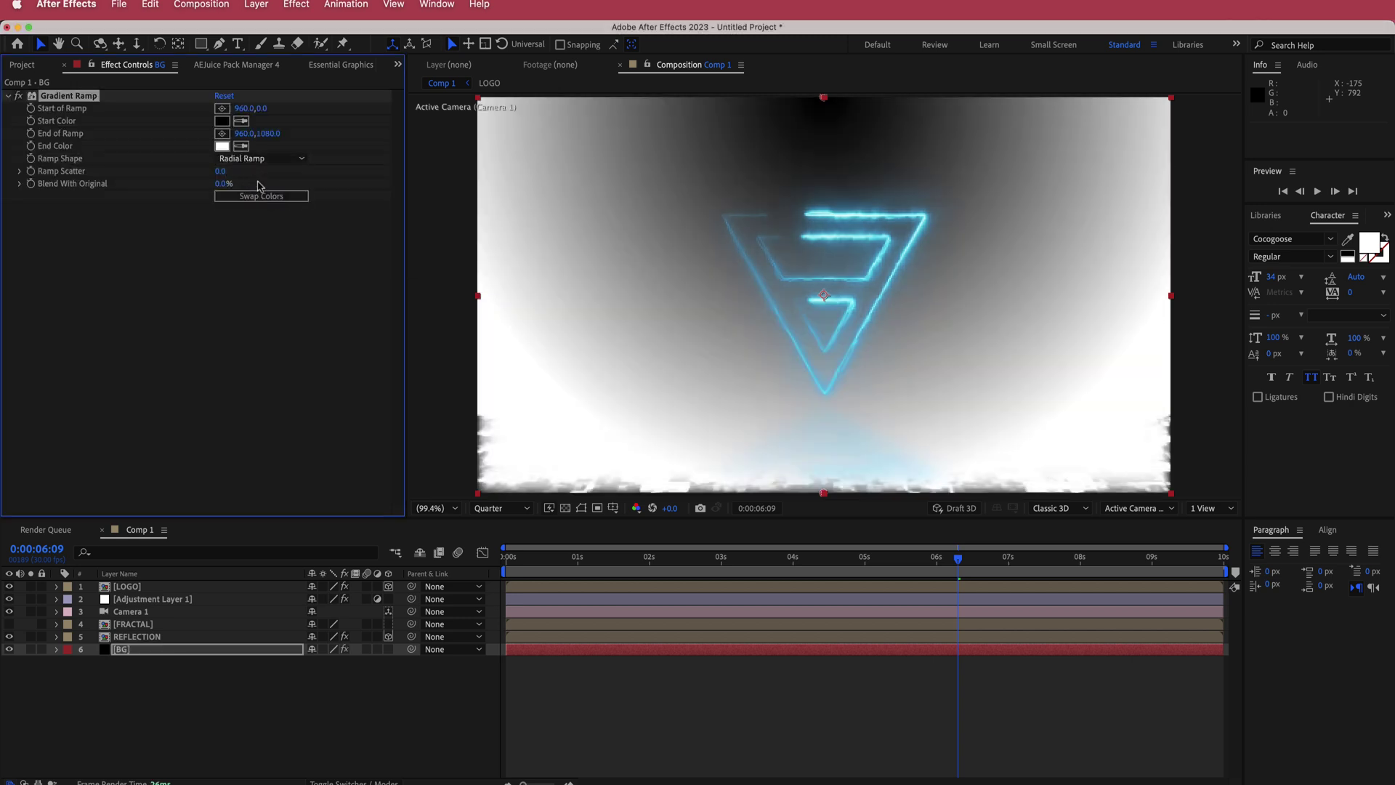
click(260, 197)
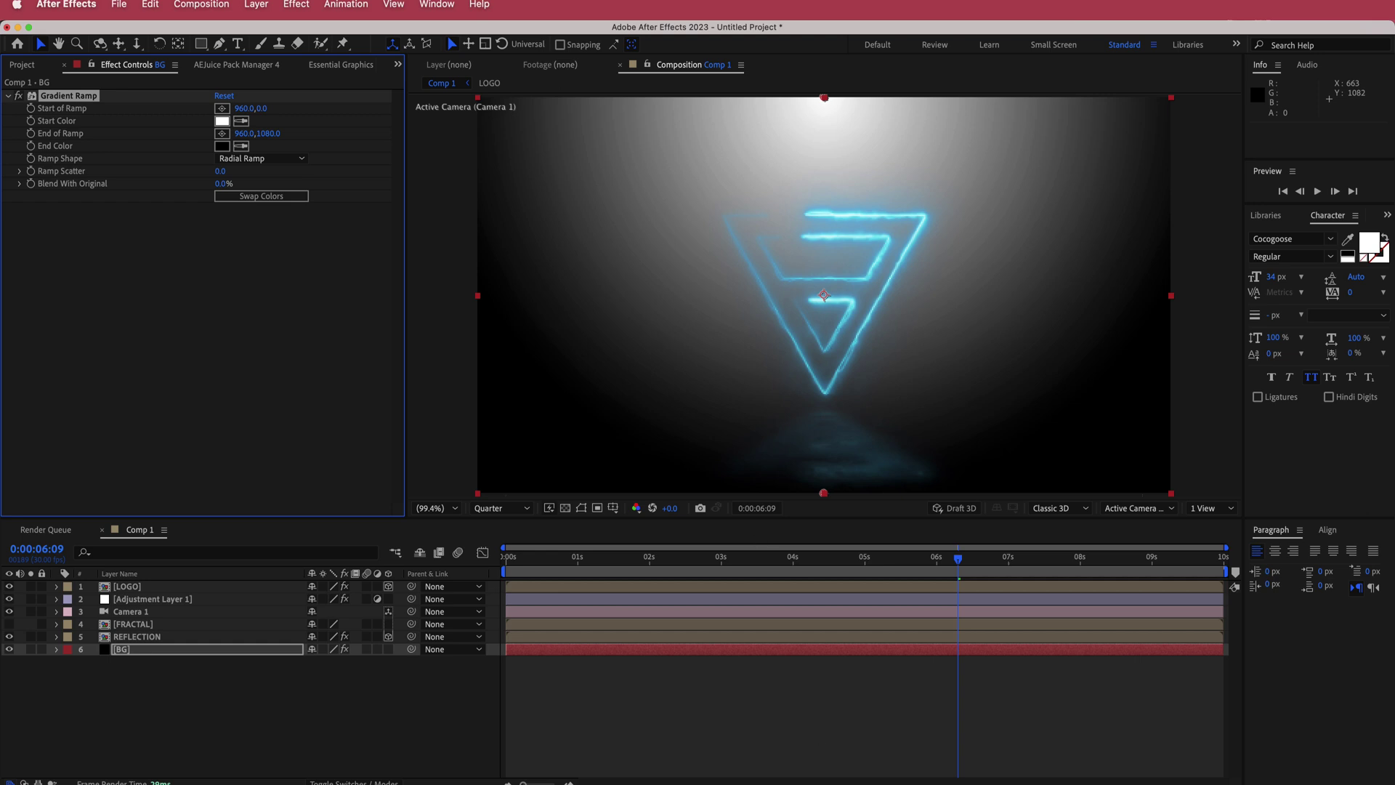
Step: Copy a teal color code from a blue palette in Color Hunt and apply it as the Gradient Ramp's start color
key(super+Tab)
click(943, 396)
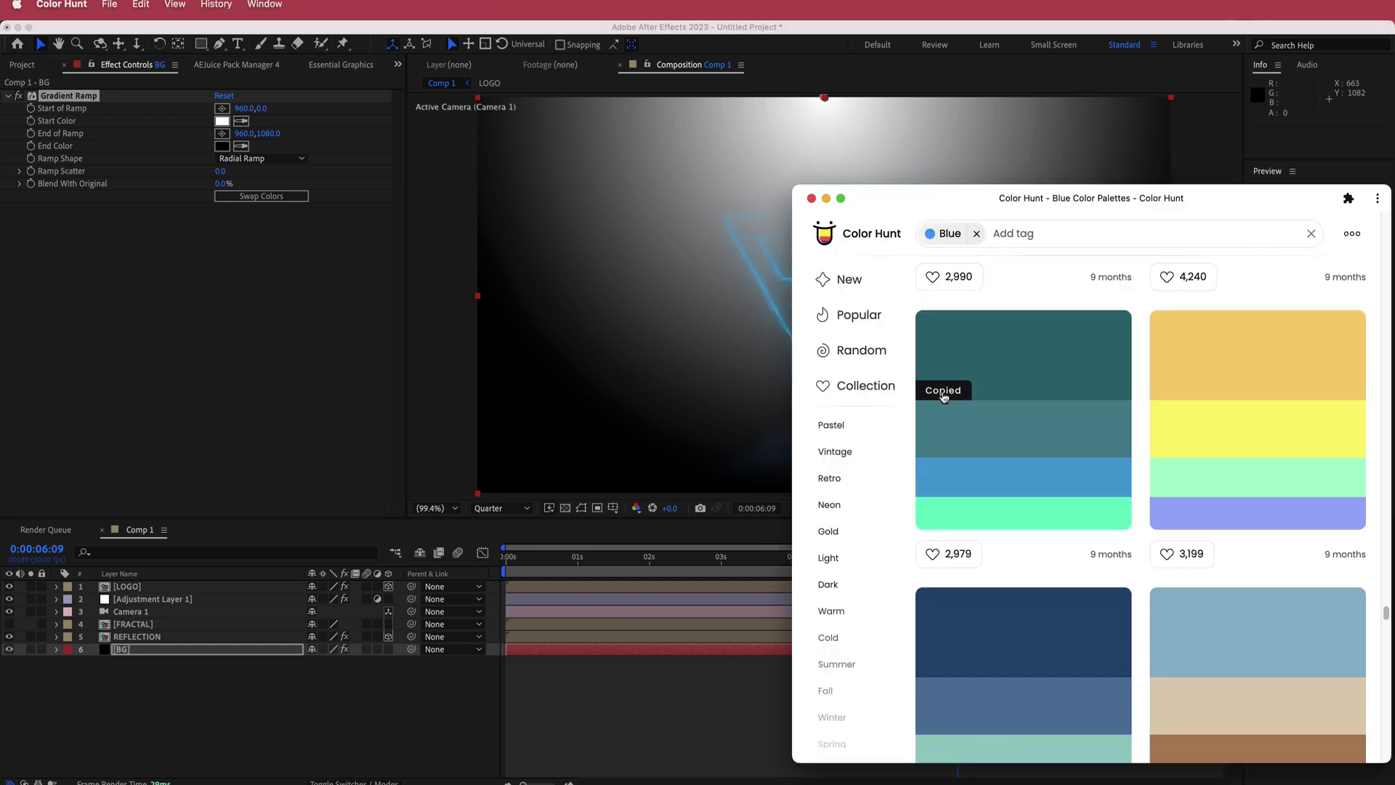
click(982, 495)
key(super+Tab)
click(222, 121)
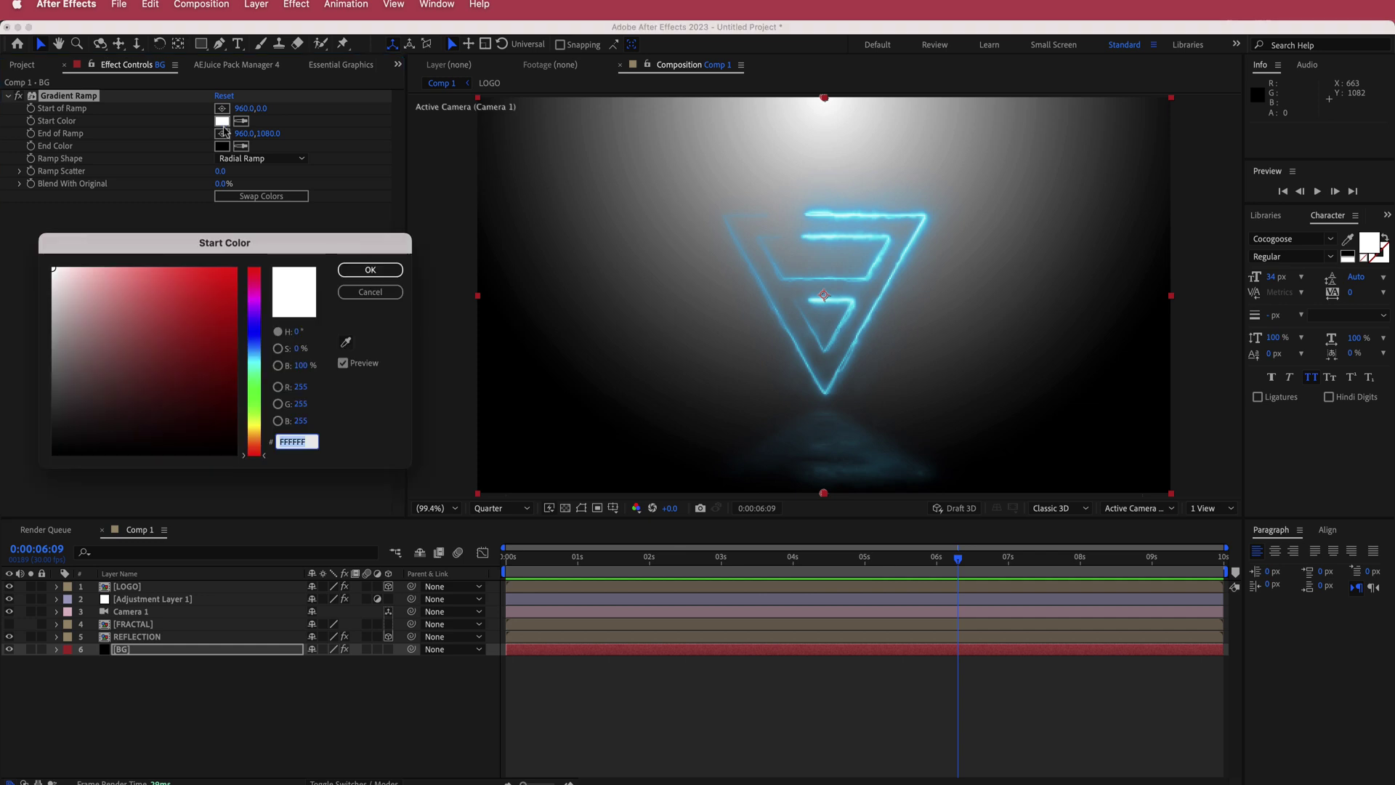
key(super+v)
click(373, 269)
Step: Move the Gradient Ramp's start point above the frame to about 988, -532
scroll(754, 182, down, 2)
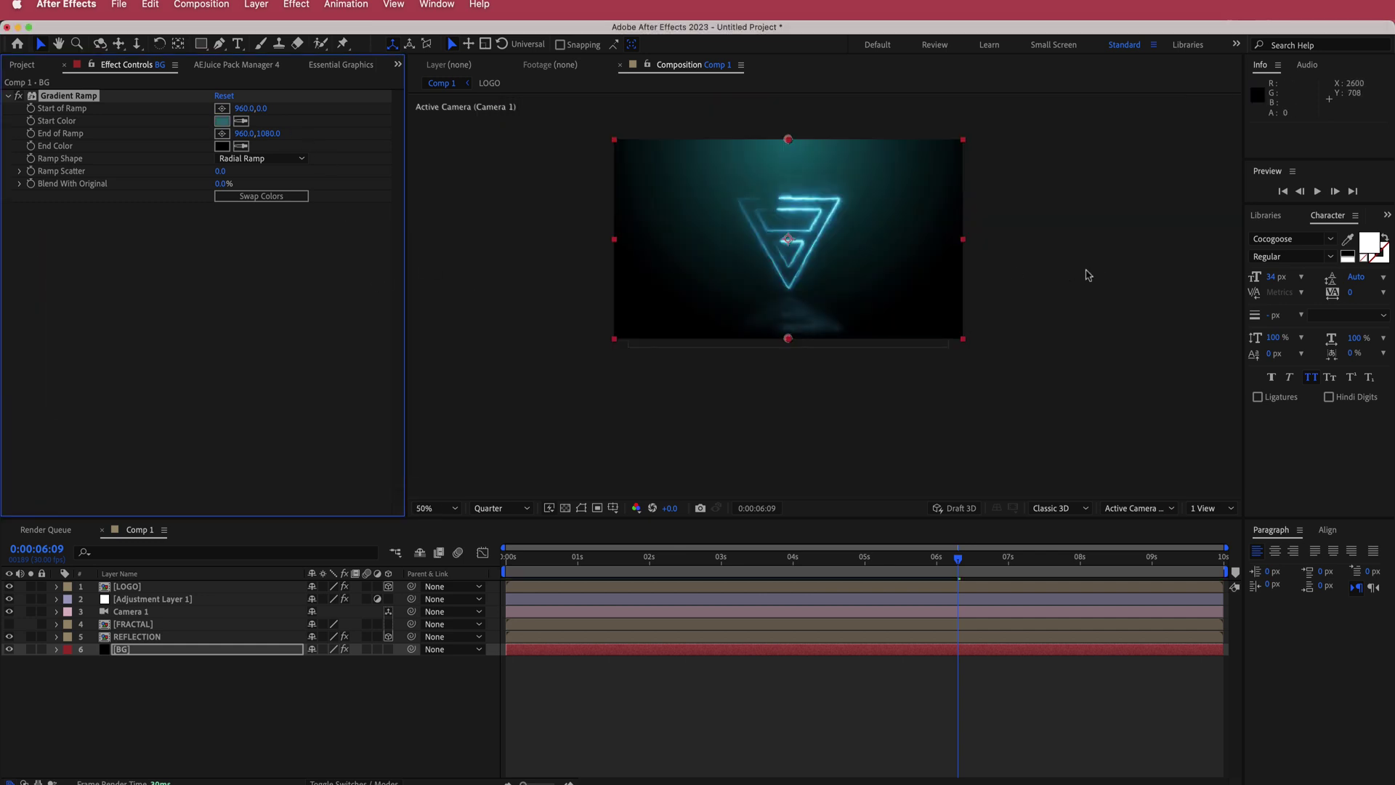
drag(999, 191, 1007, 277)
click(223, 108)
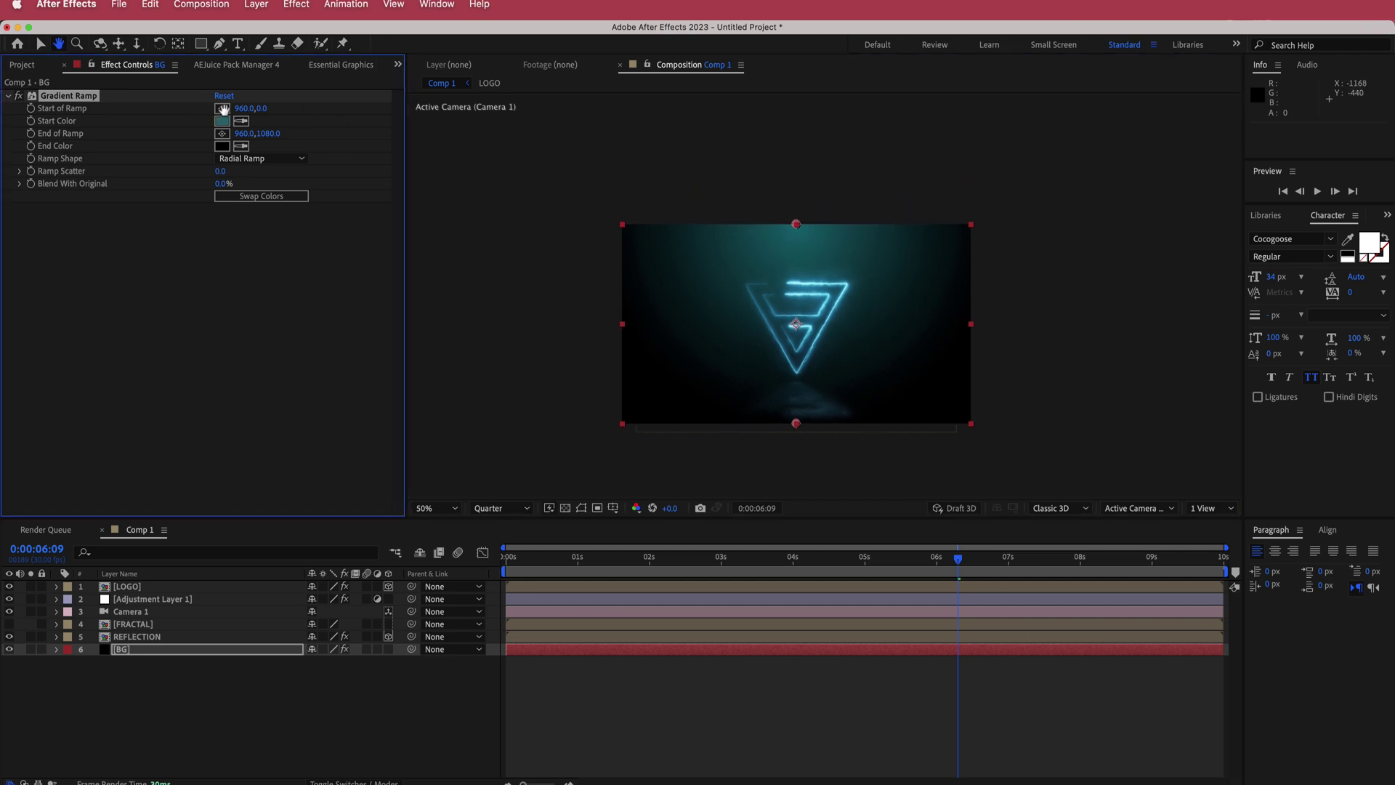
click(223, 109)
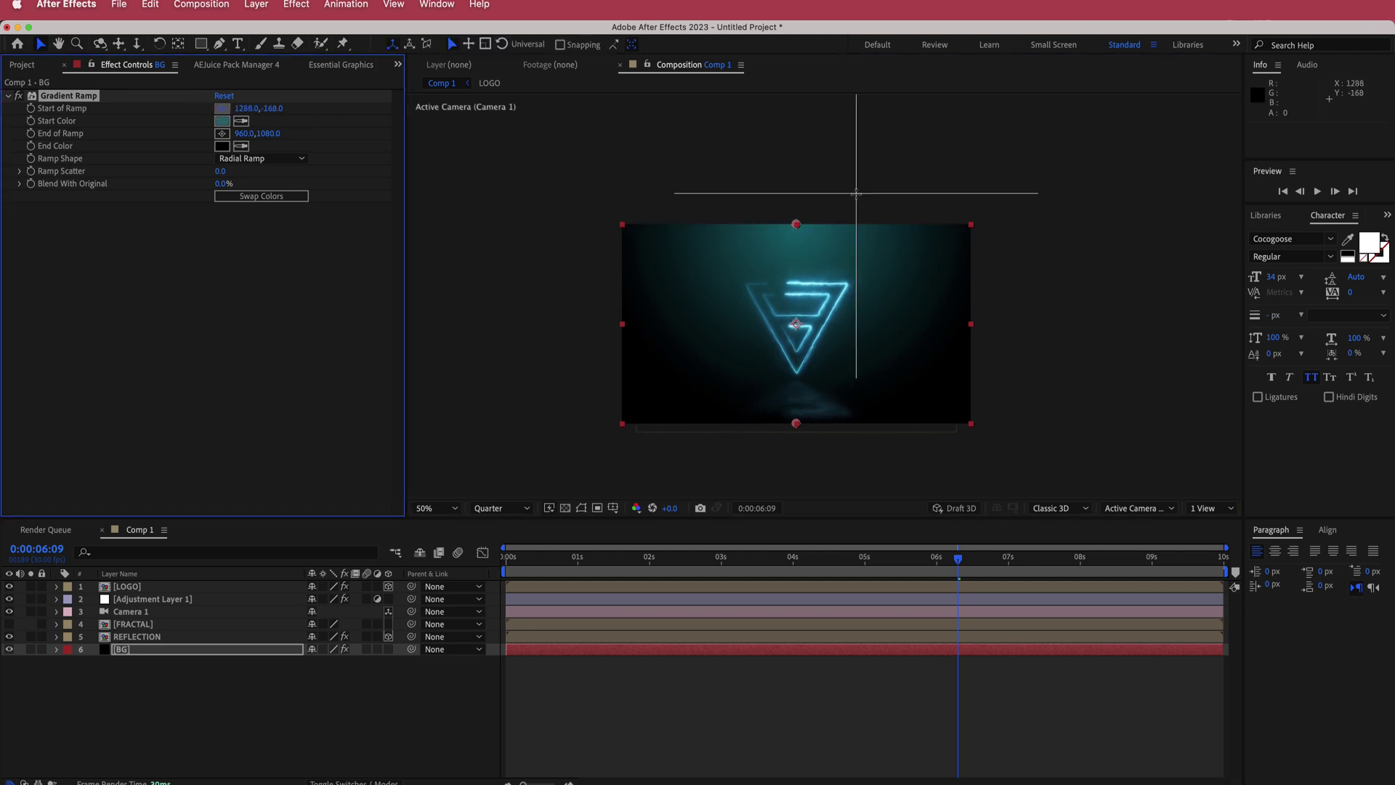
click(797, 180)
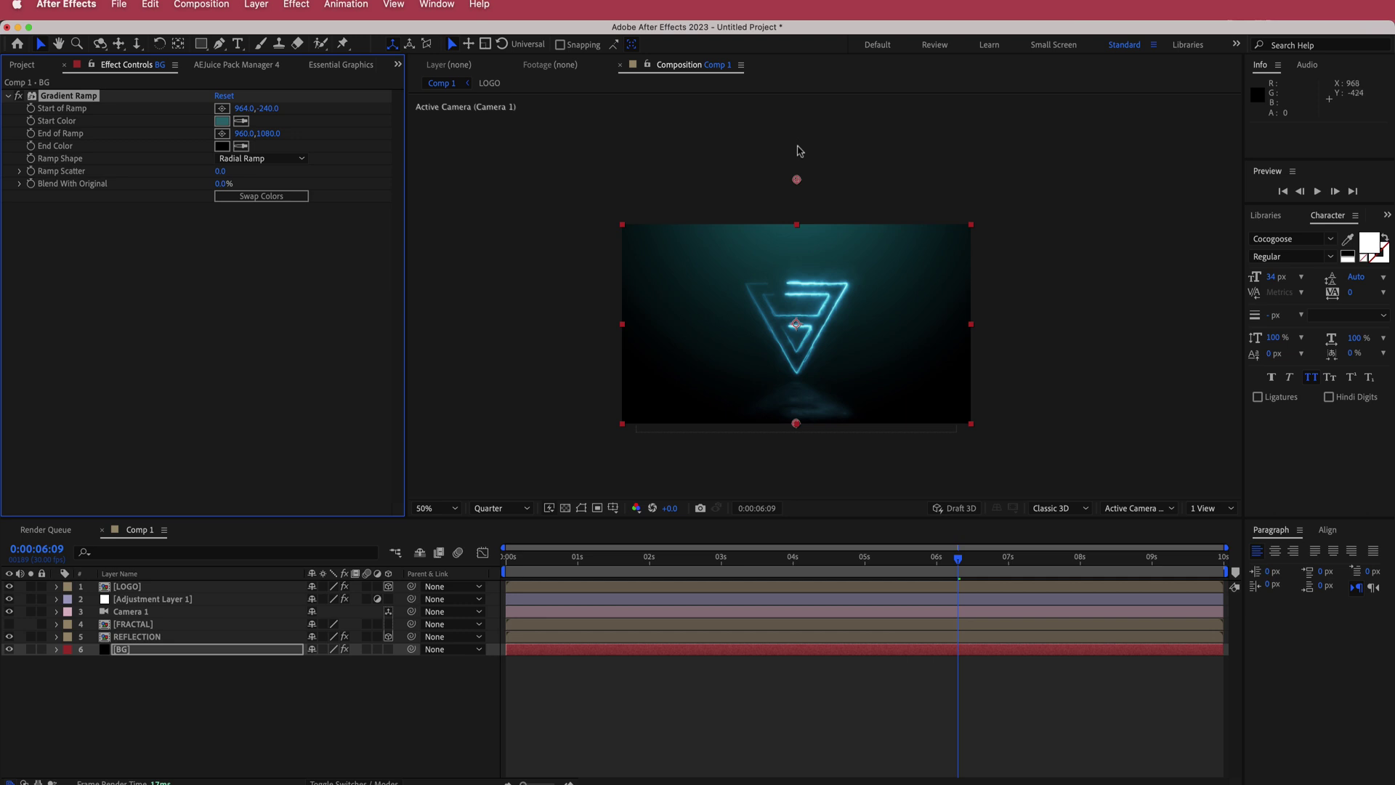
drag(796, 180, 804, 133)
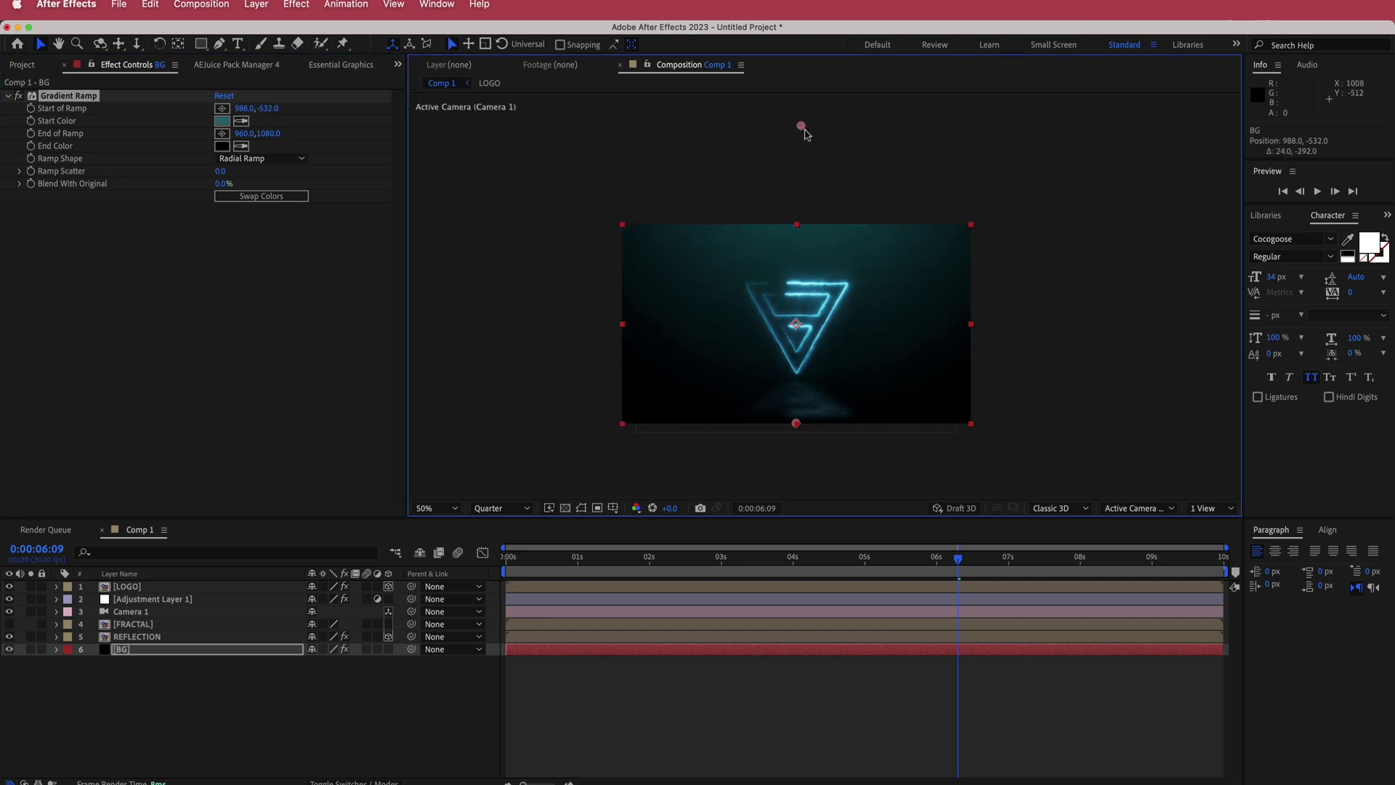
Step: Place the Gradient Ramp's end point over the reflection at about 960, 964 and raise its start point to about 1016, -820
click(222, 133)
click(799, 446)
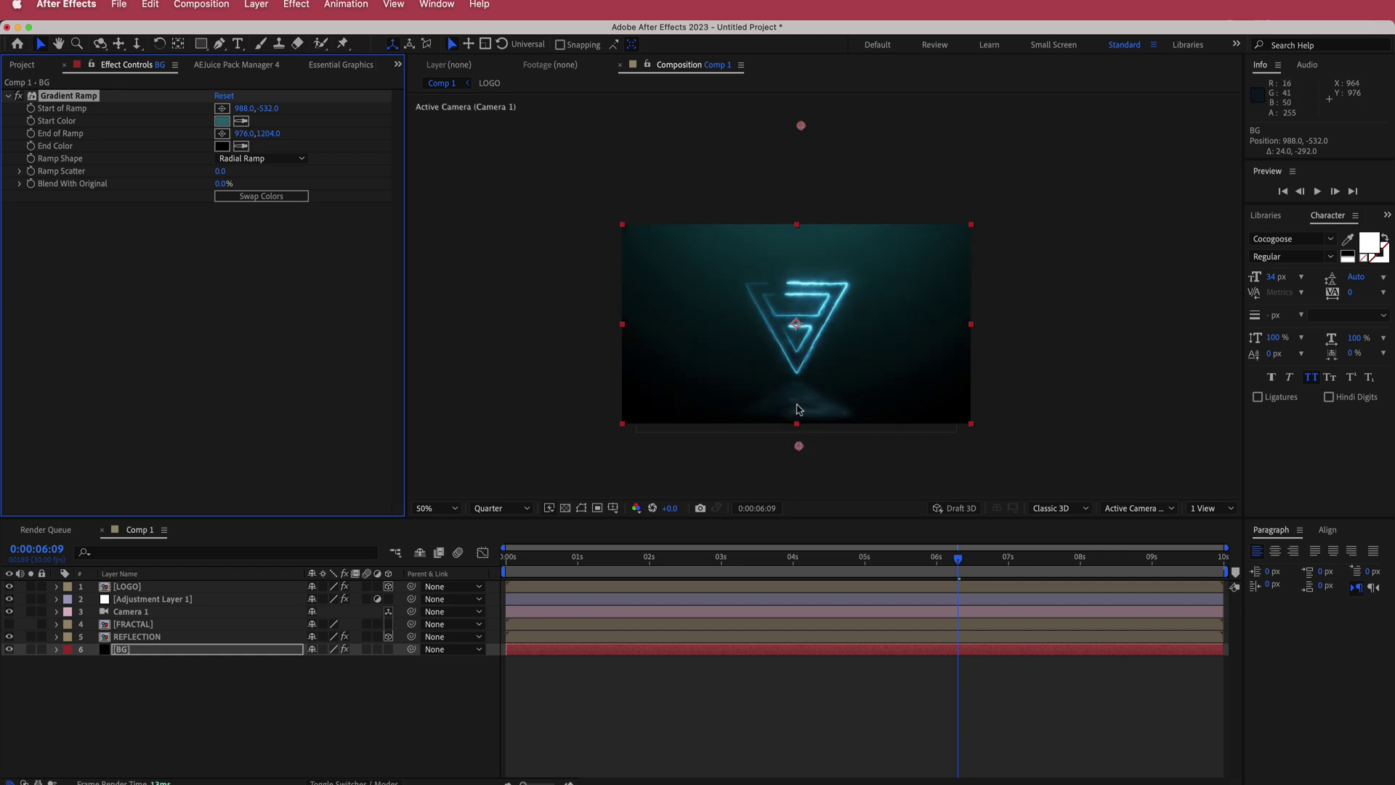
drag(798, 446, 795, 375)
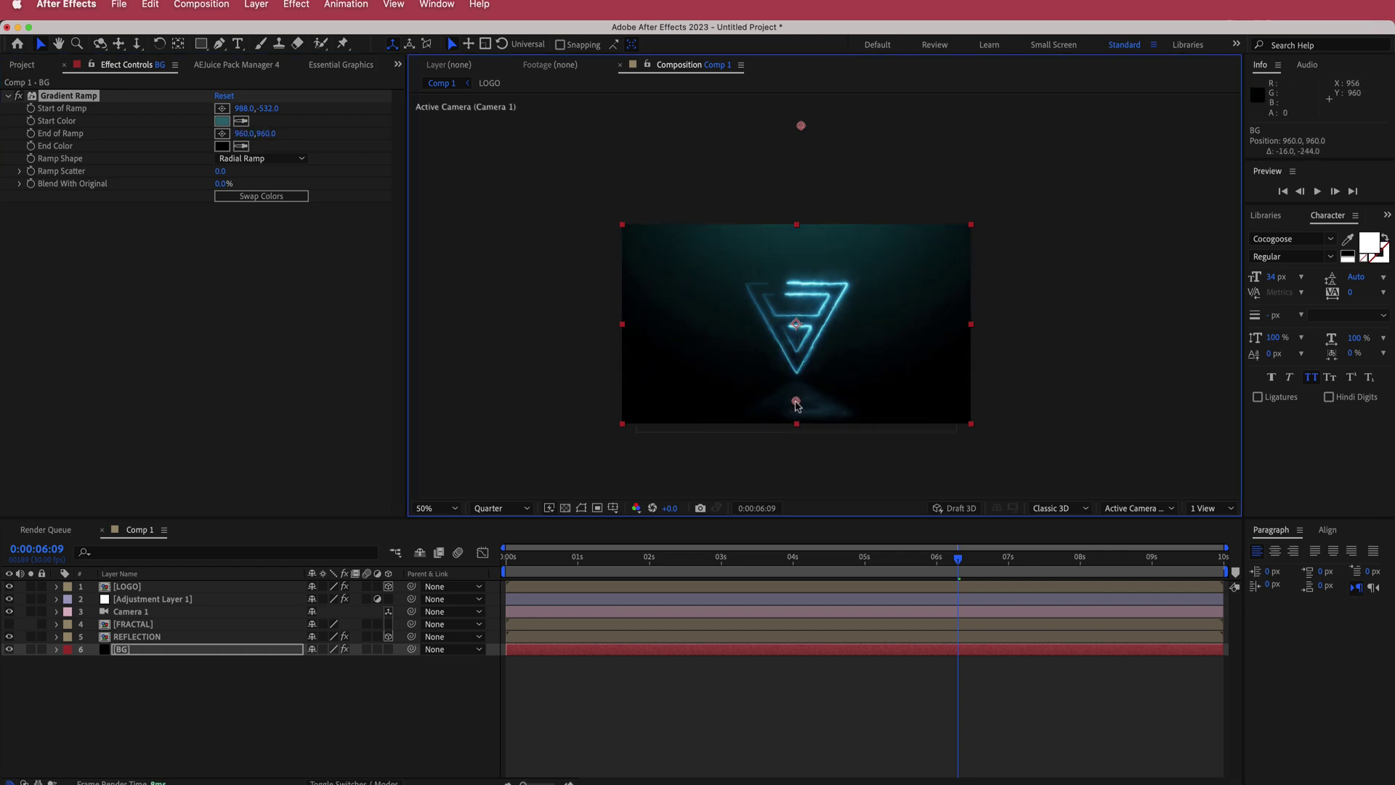
drag(799, 125, 806, 79)
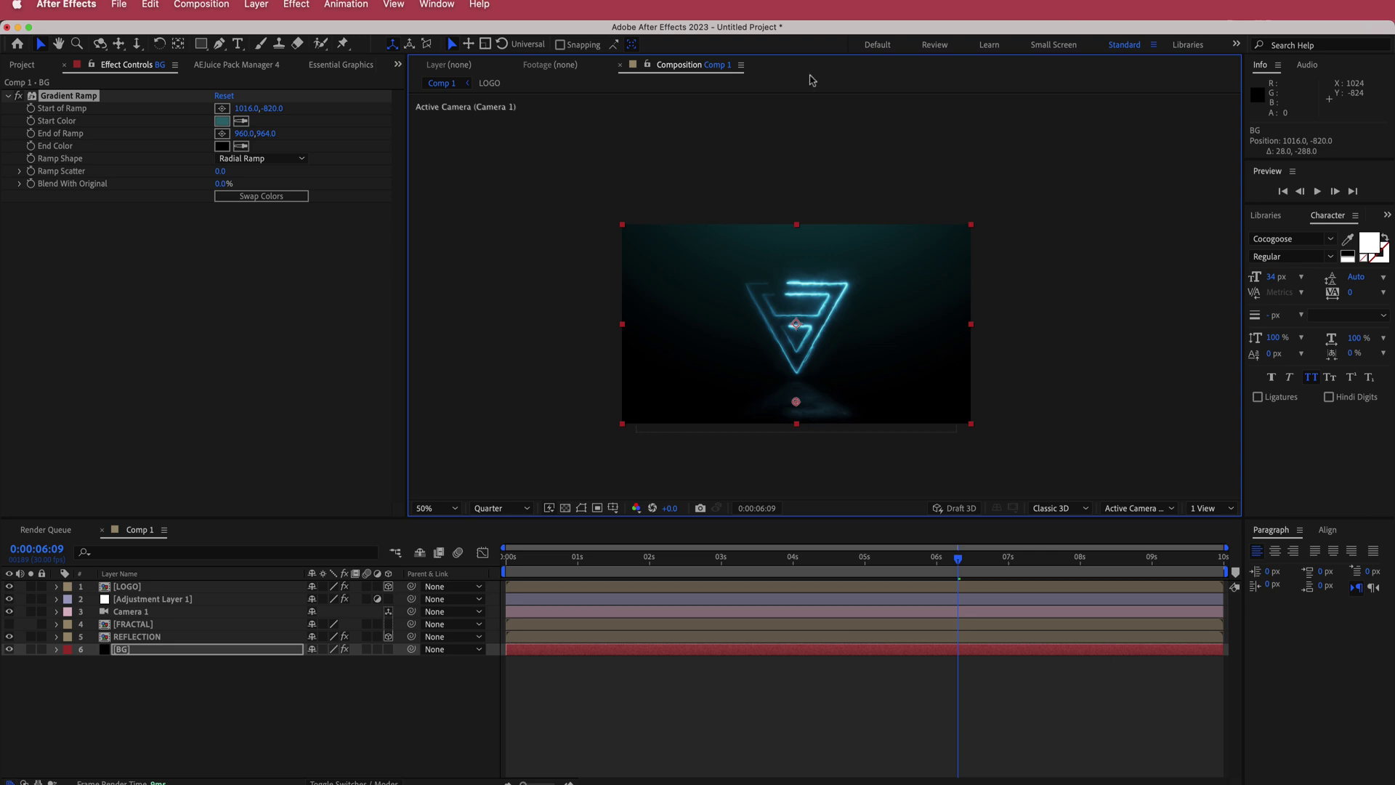
Step: Create a new adjustment layer above all layers and apply the Curves effect to it
drag(958, 558, 823, 566)
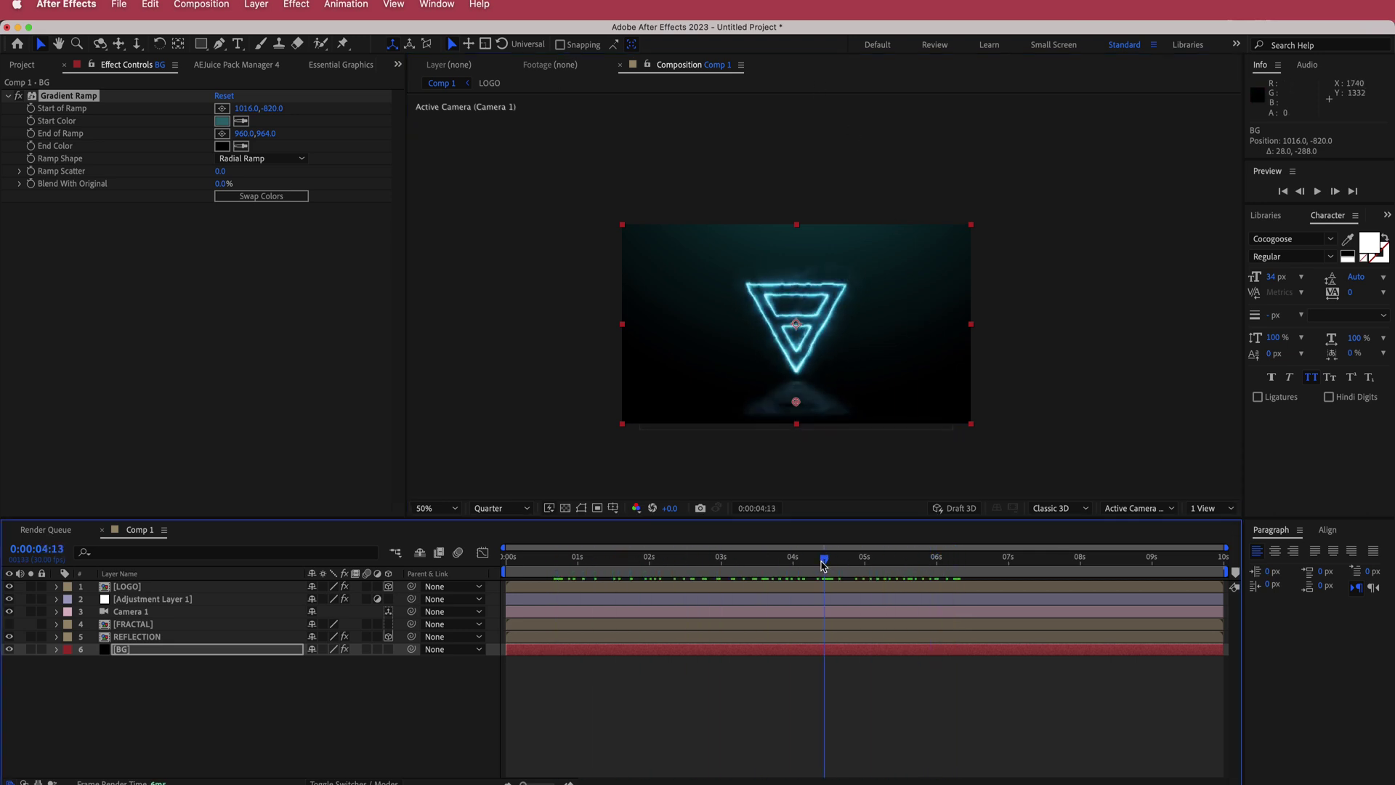
key(apostrophe)
key(F2)
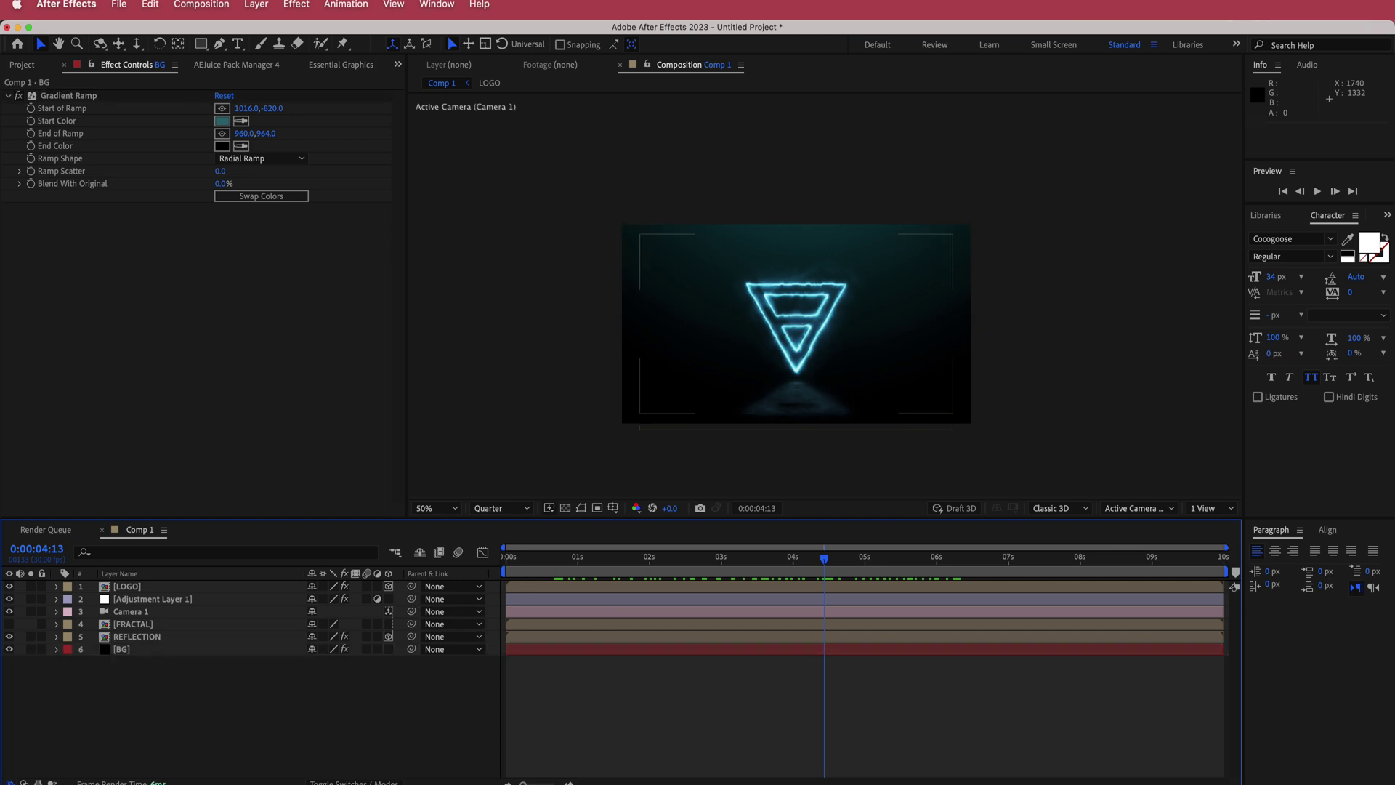
right_click(400, 592)
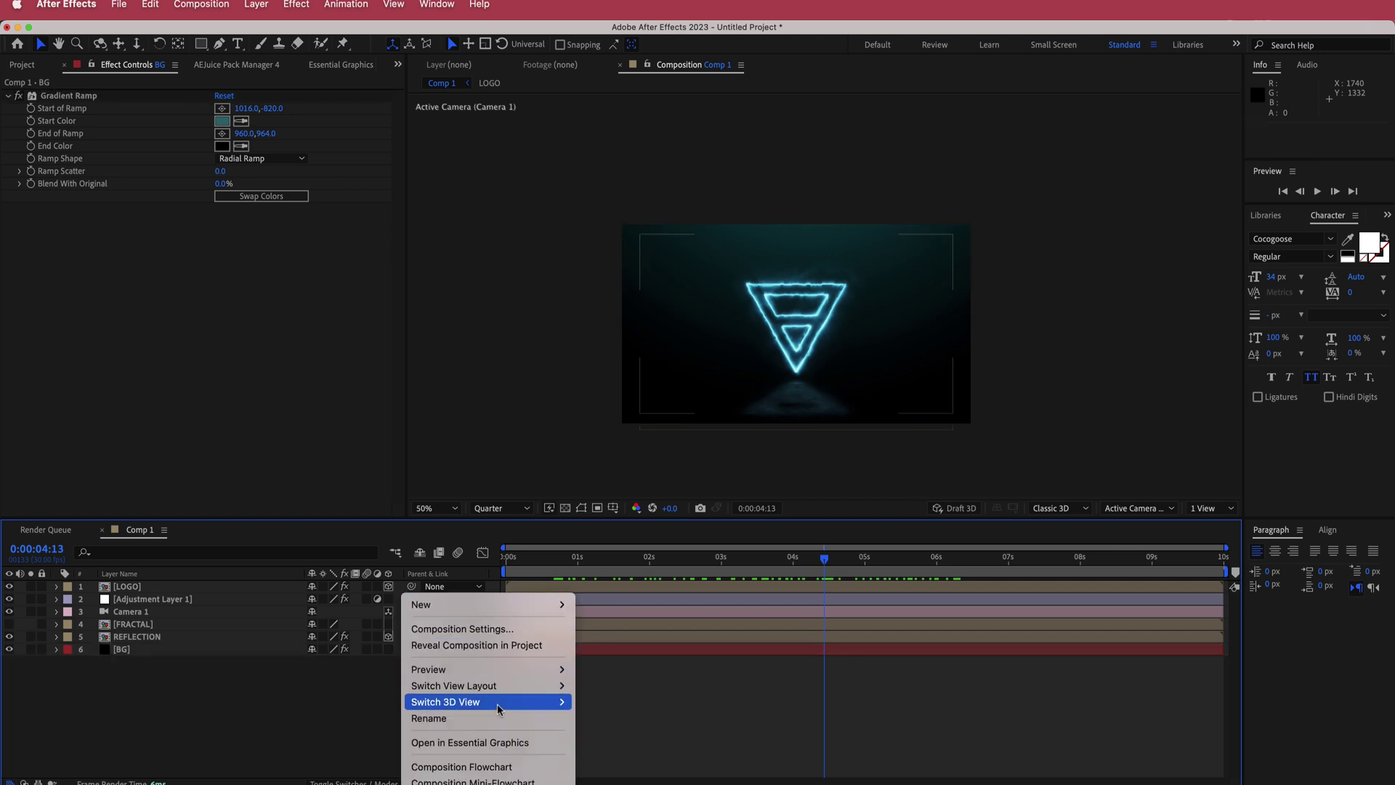
key(super+alt+y)
key(ctrl+space)
text(cru)
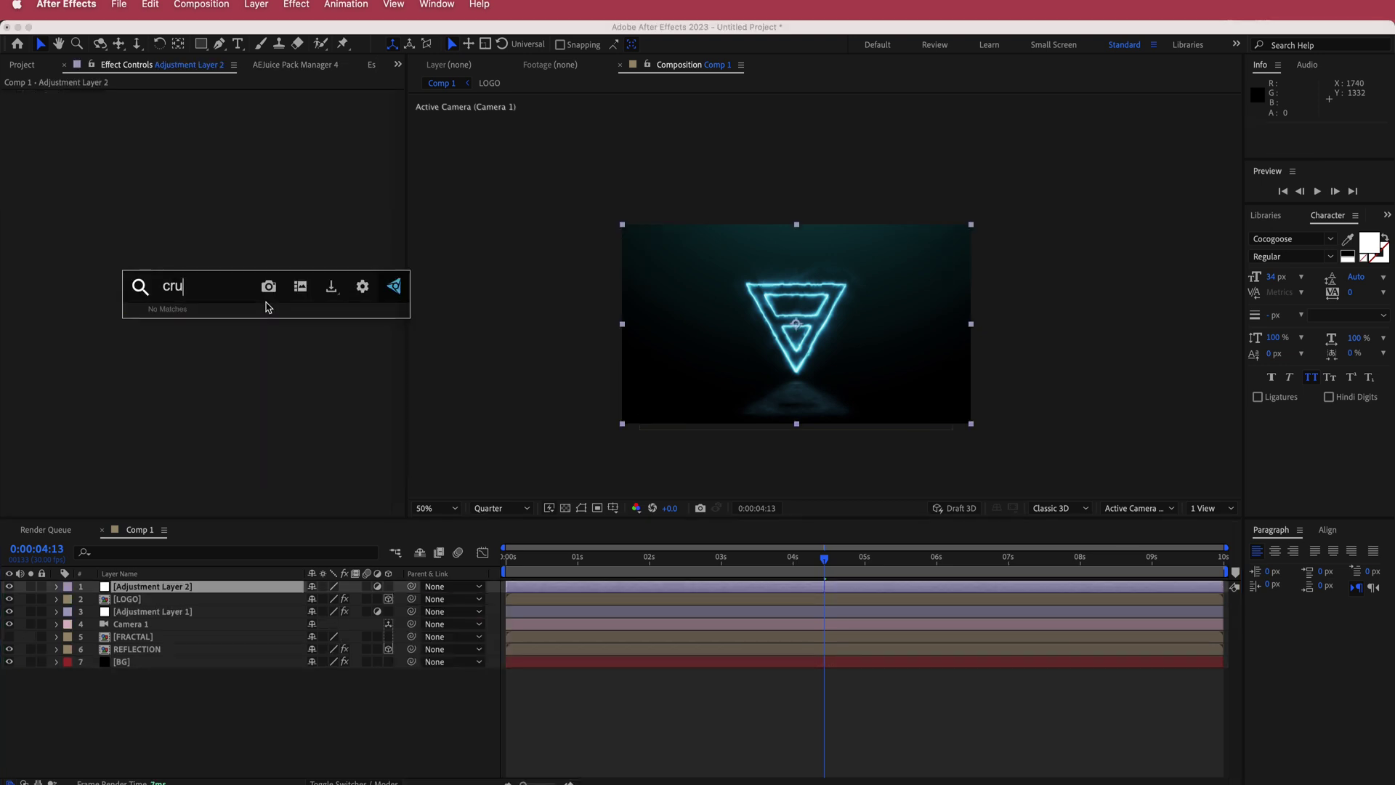
text(v)
key(BackSpace)
key(BackSpace)
key(BackSpace)
text(urv)
key(Return)
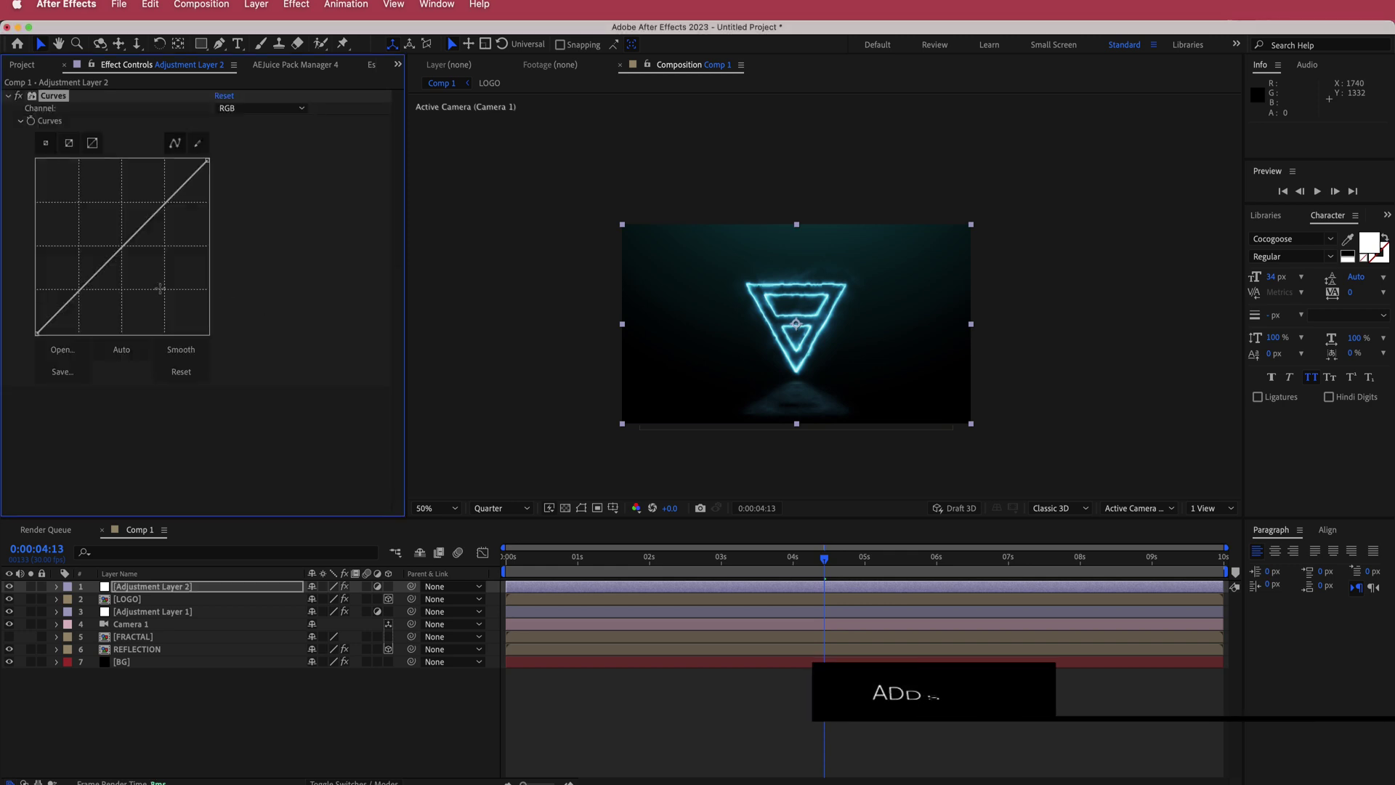
Step: Shape the RGB curve into a gentle S with darker shadows and brighter highlights, and view the composition at Full resolution
drag(81, 291, 89, 292)
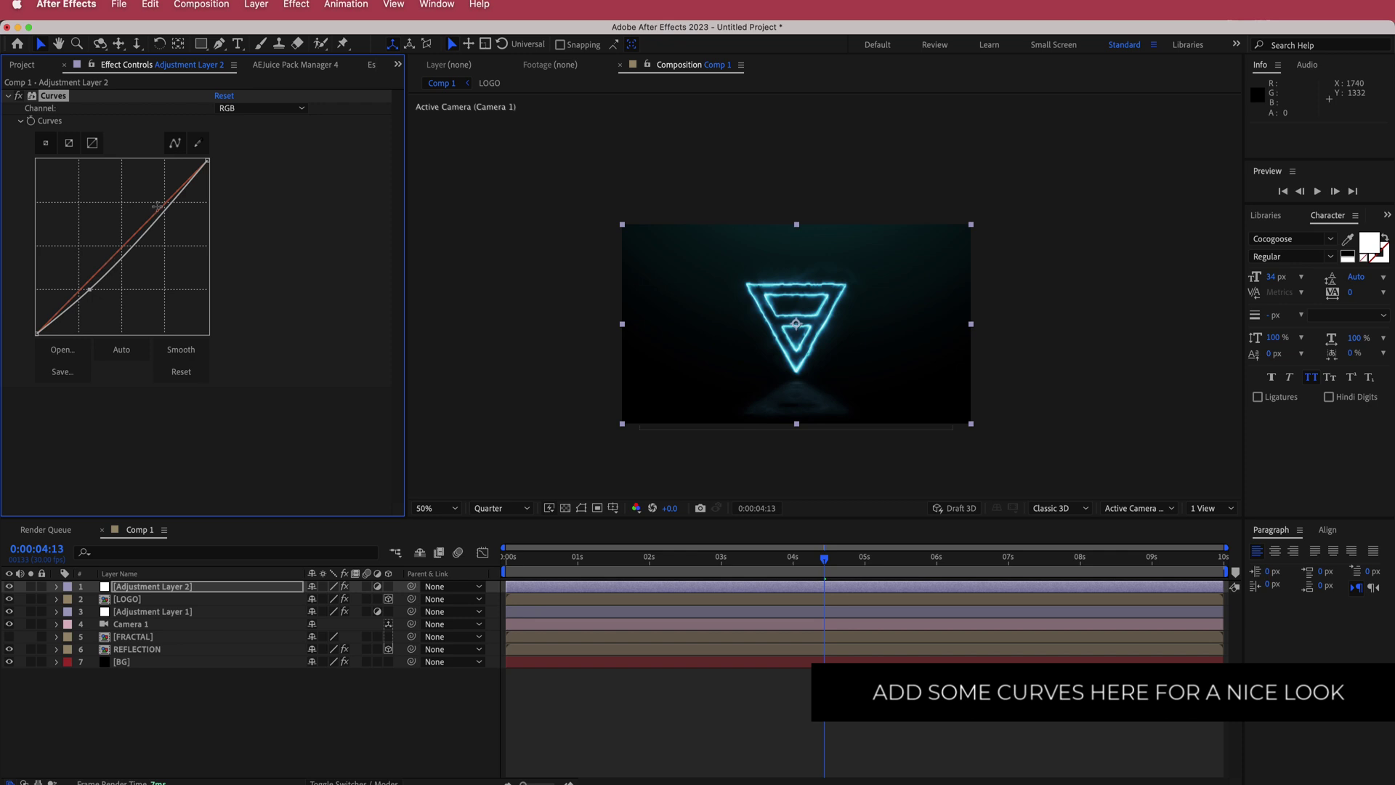
drag(157, 206, 164, 204)
drag(95, 289, 90, 291)
key(shift+/)
key(super+j)
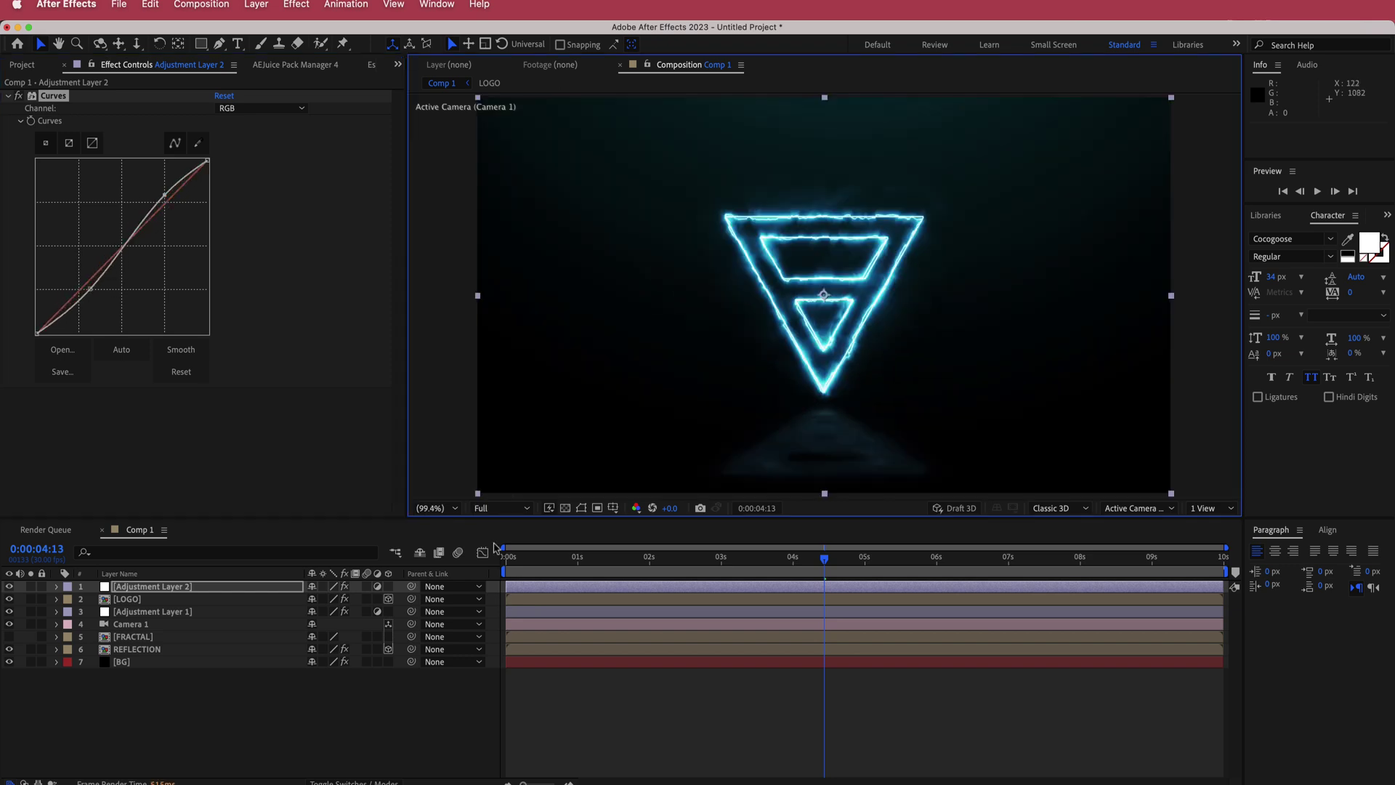
Step: Add another adjustment layer on top with the Unsharp Mask effect and set its Radius to 10
right_click(400, 588)
mouse_move(436, 602)
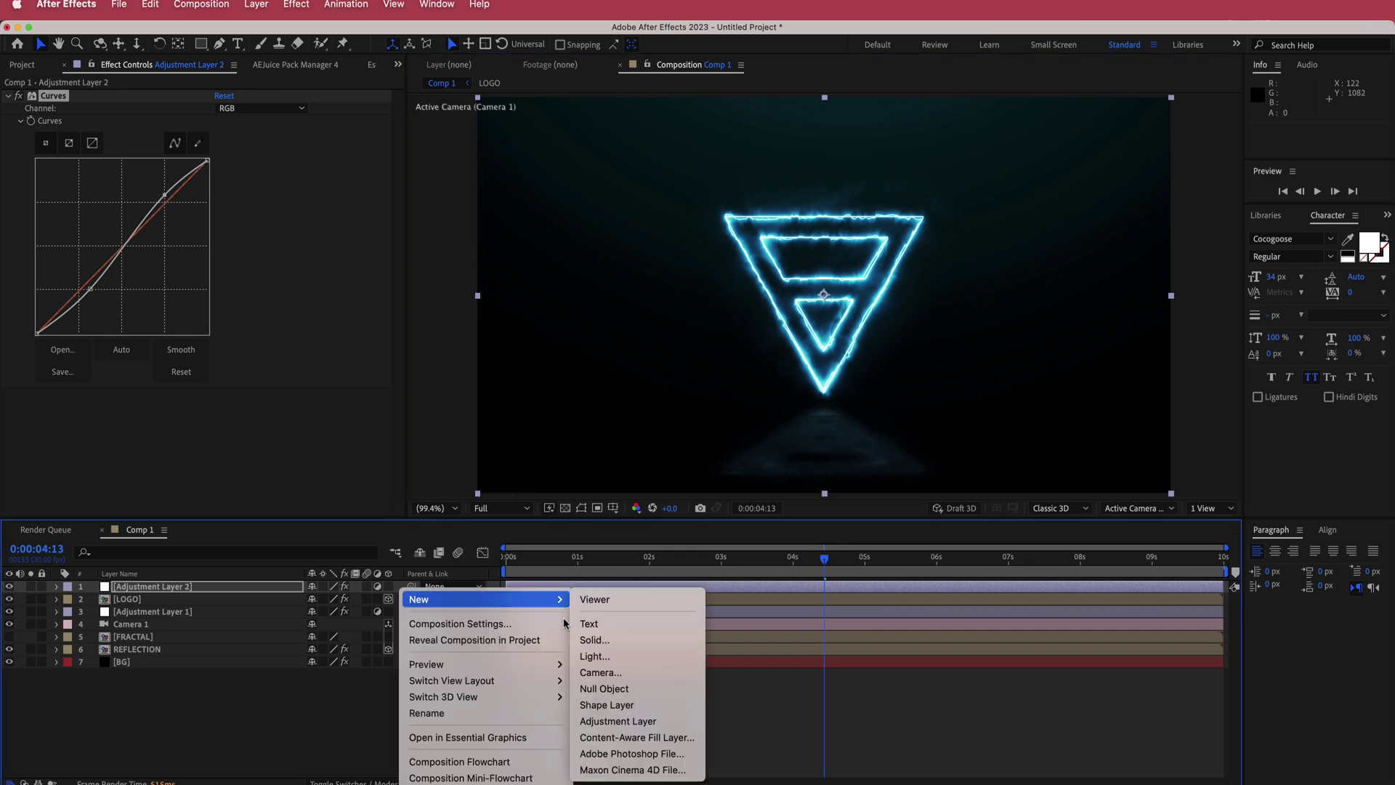
click(625, 714)
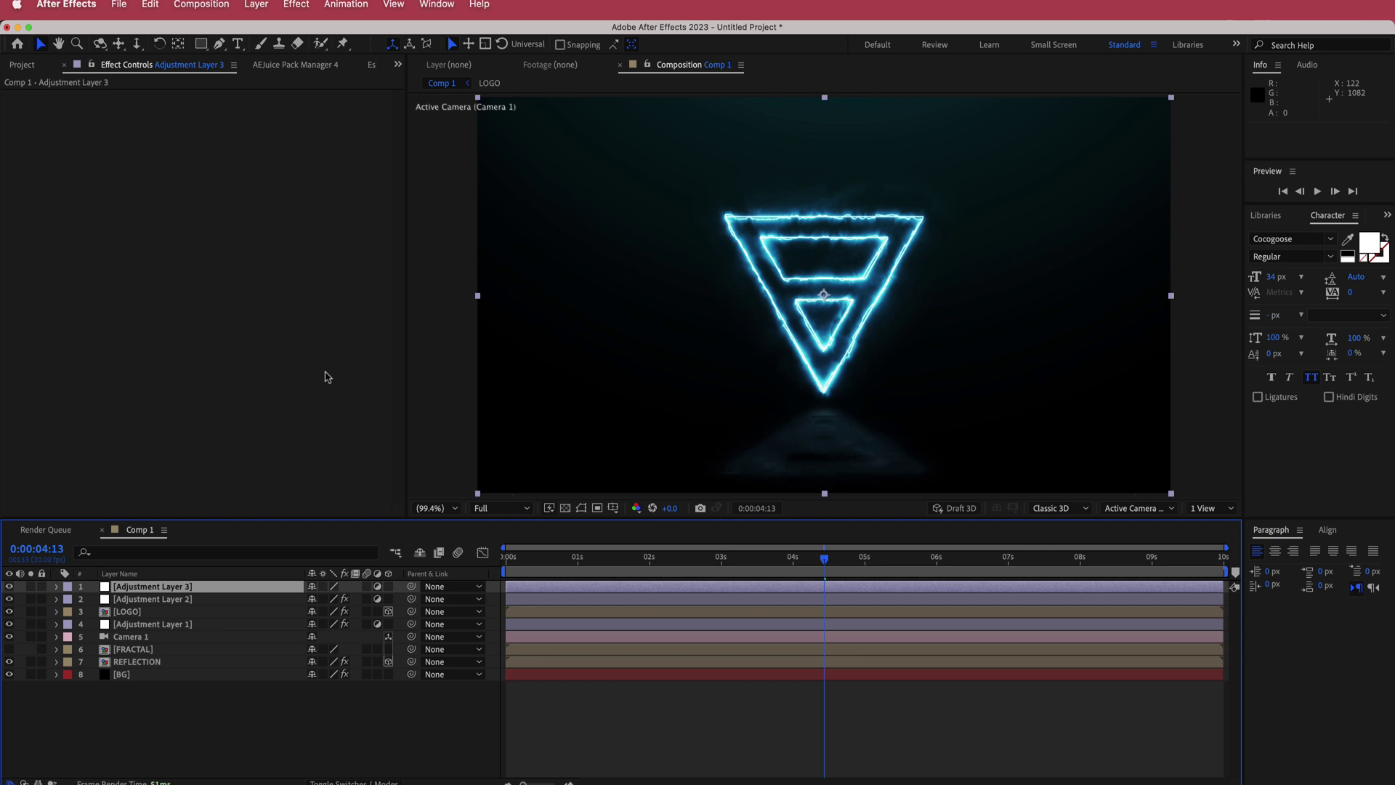
key(ctrl+space)
text(unsg)
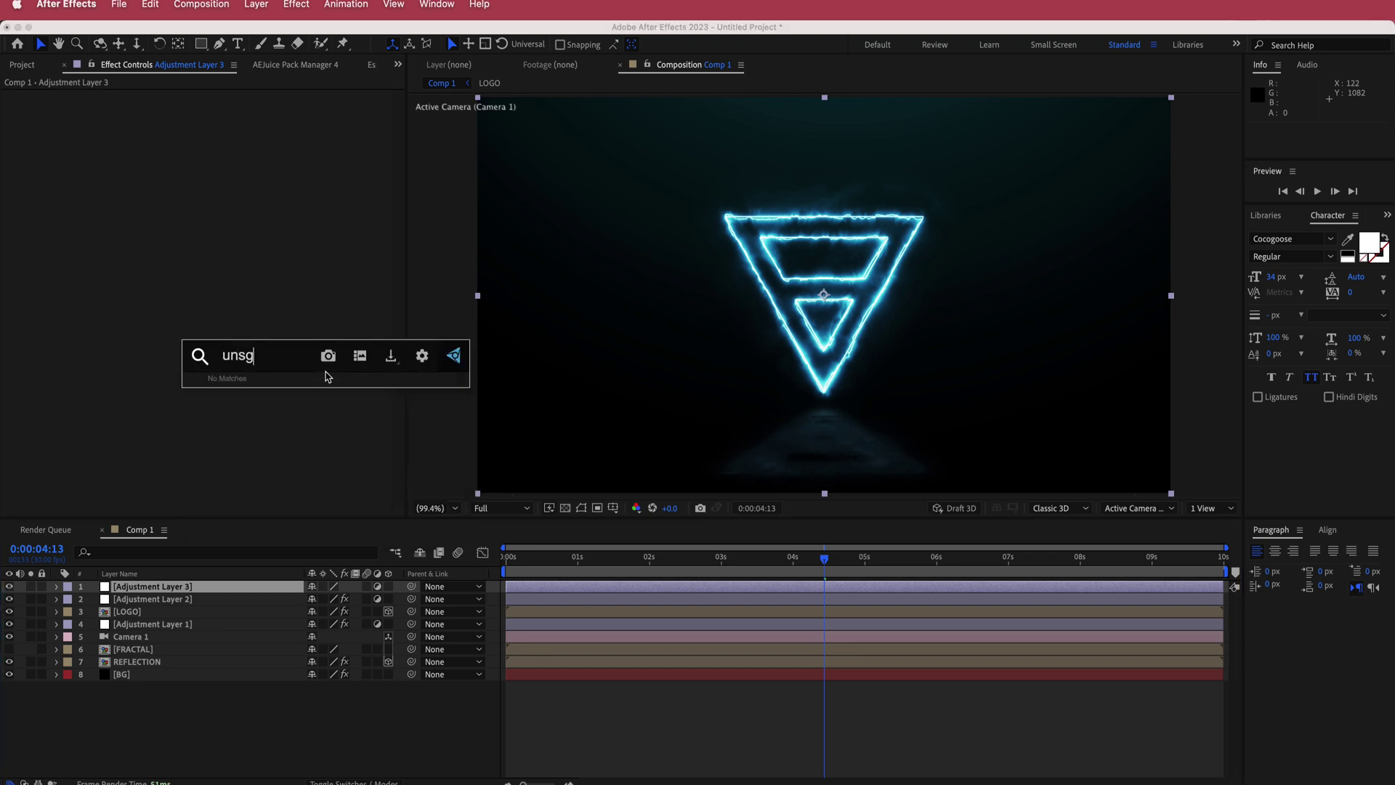
key(BackSpace)
click(295, 399)
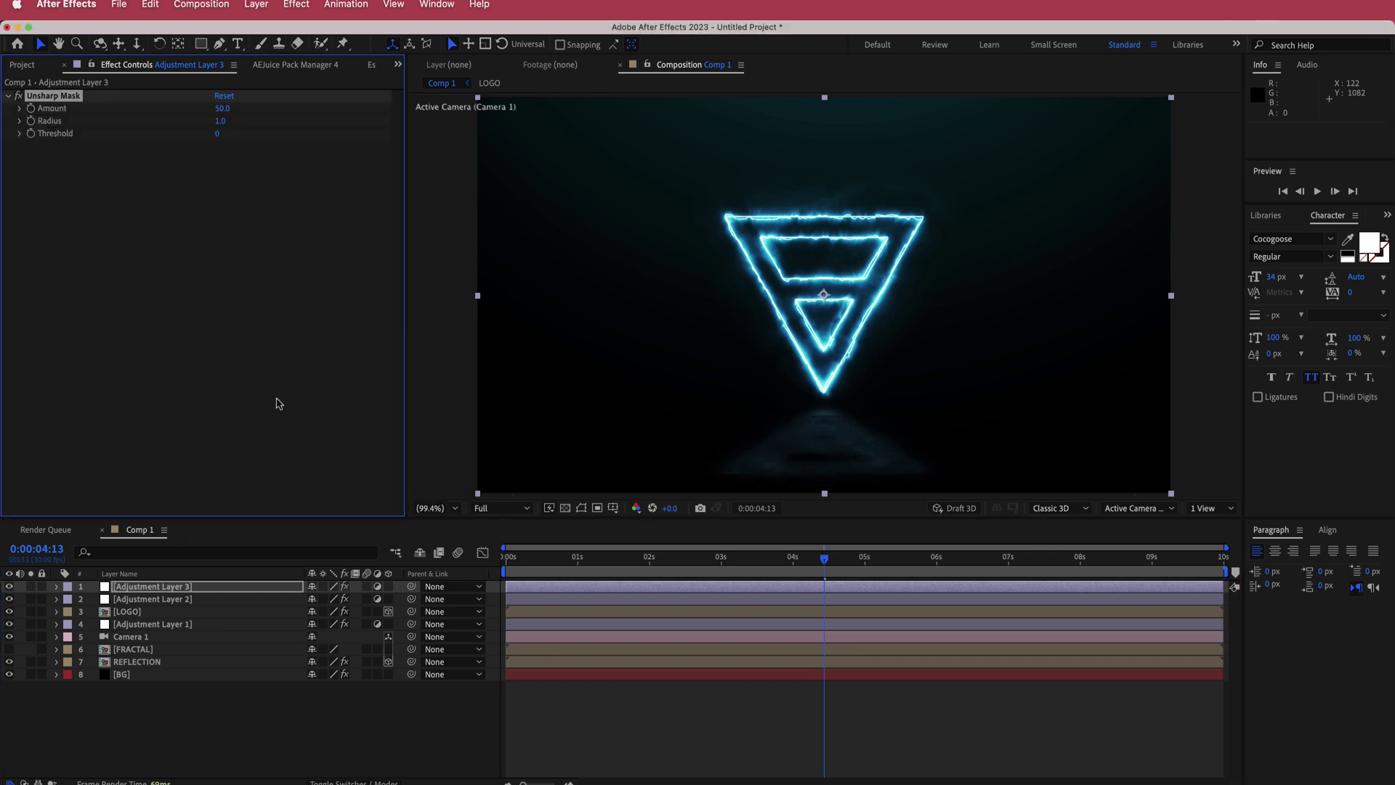
click(220, 122)
key(Return)
drag(824, 564, 617, 564)
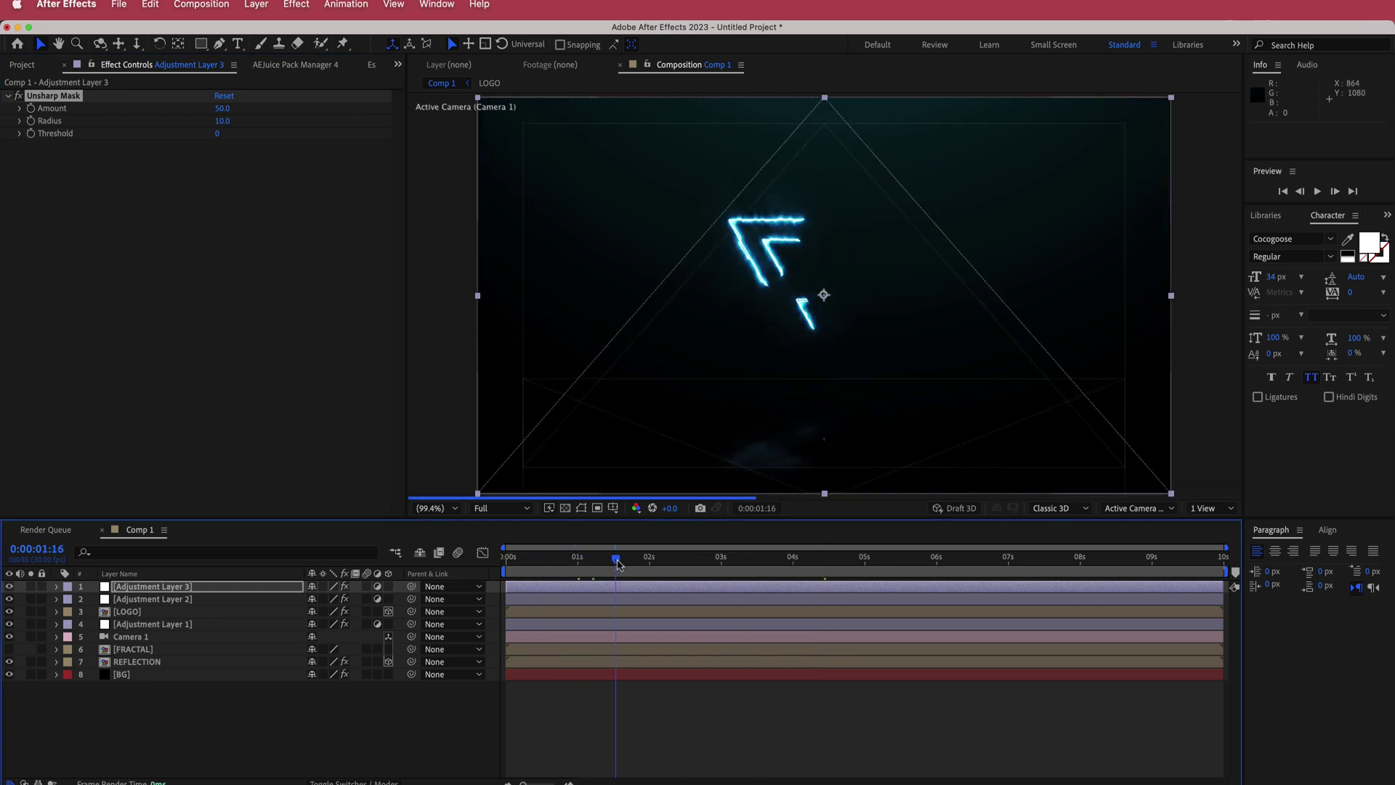
Step: Add a further adjustment layer on top with the Noise effect and set the Amount of Noise to 10%
right_click(402, 587)
mouse_move(428, 600)
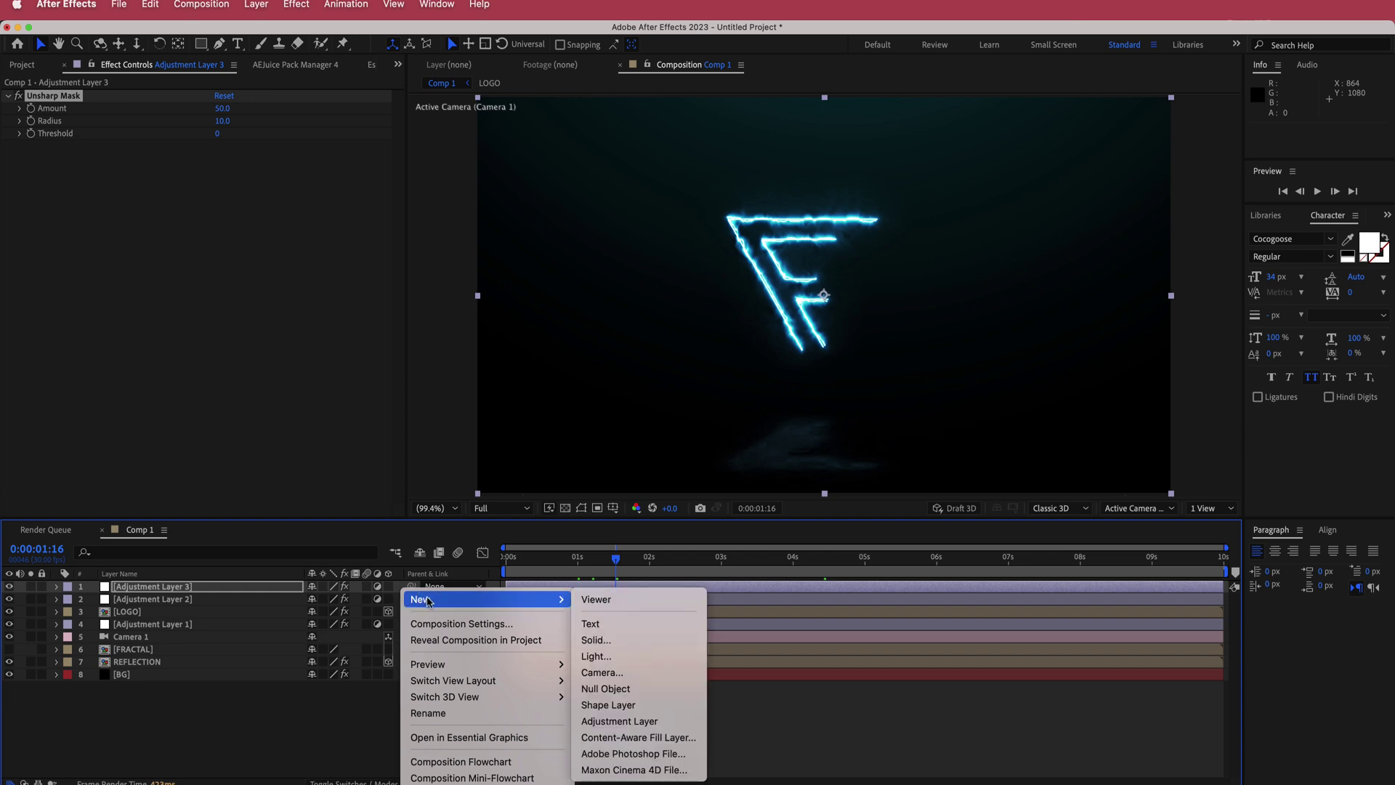
click(628, 721)
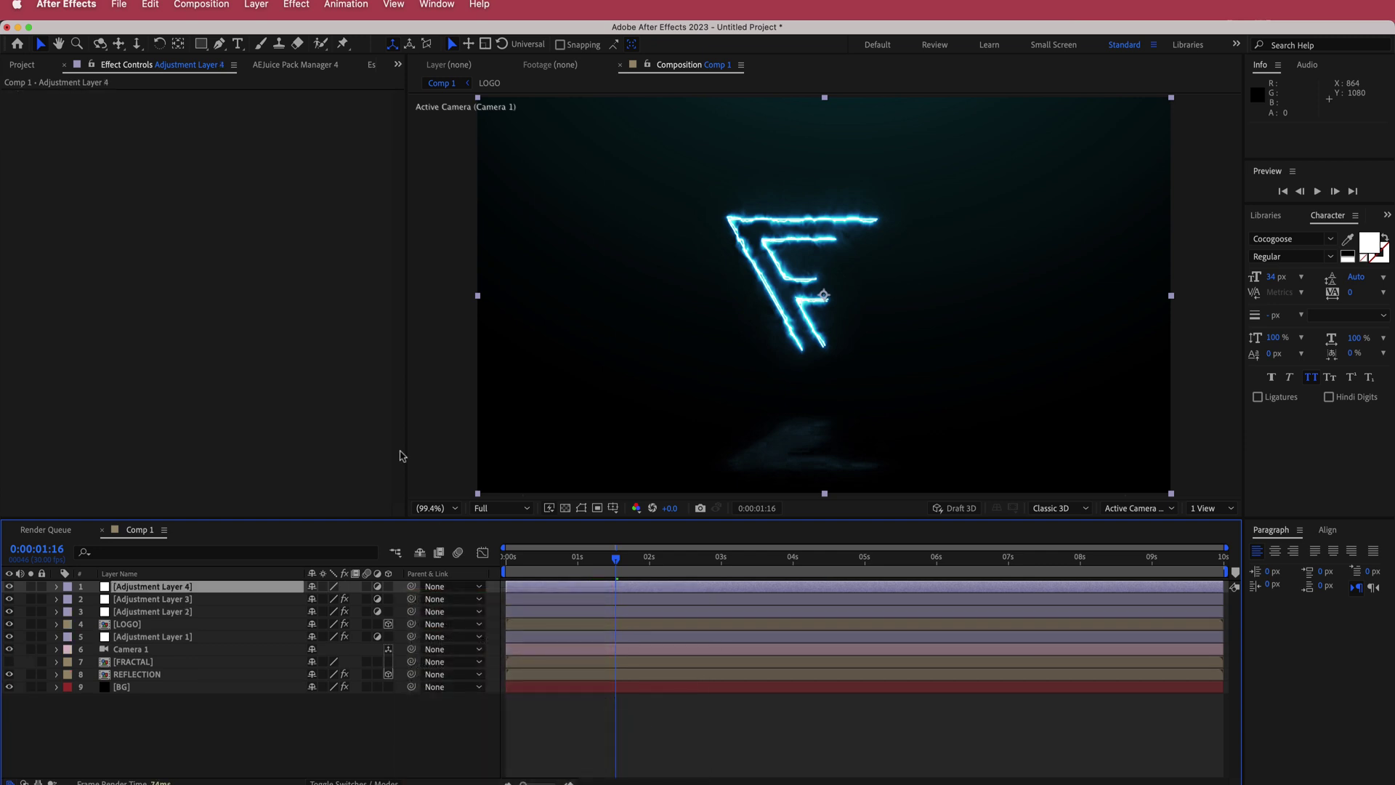
key(ctrl+space)
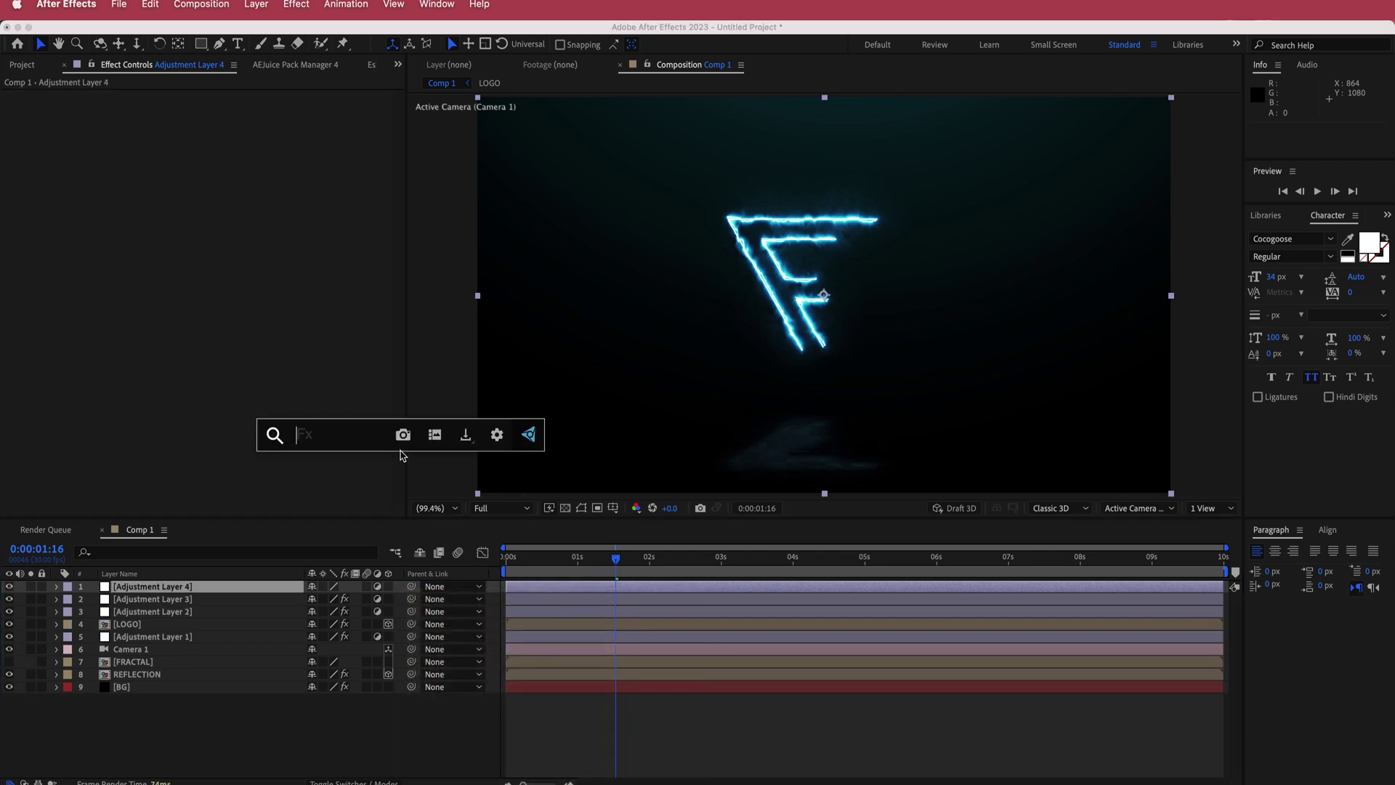
text(nois)
key(Down)
key(Down)
key(Down)
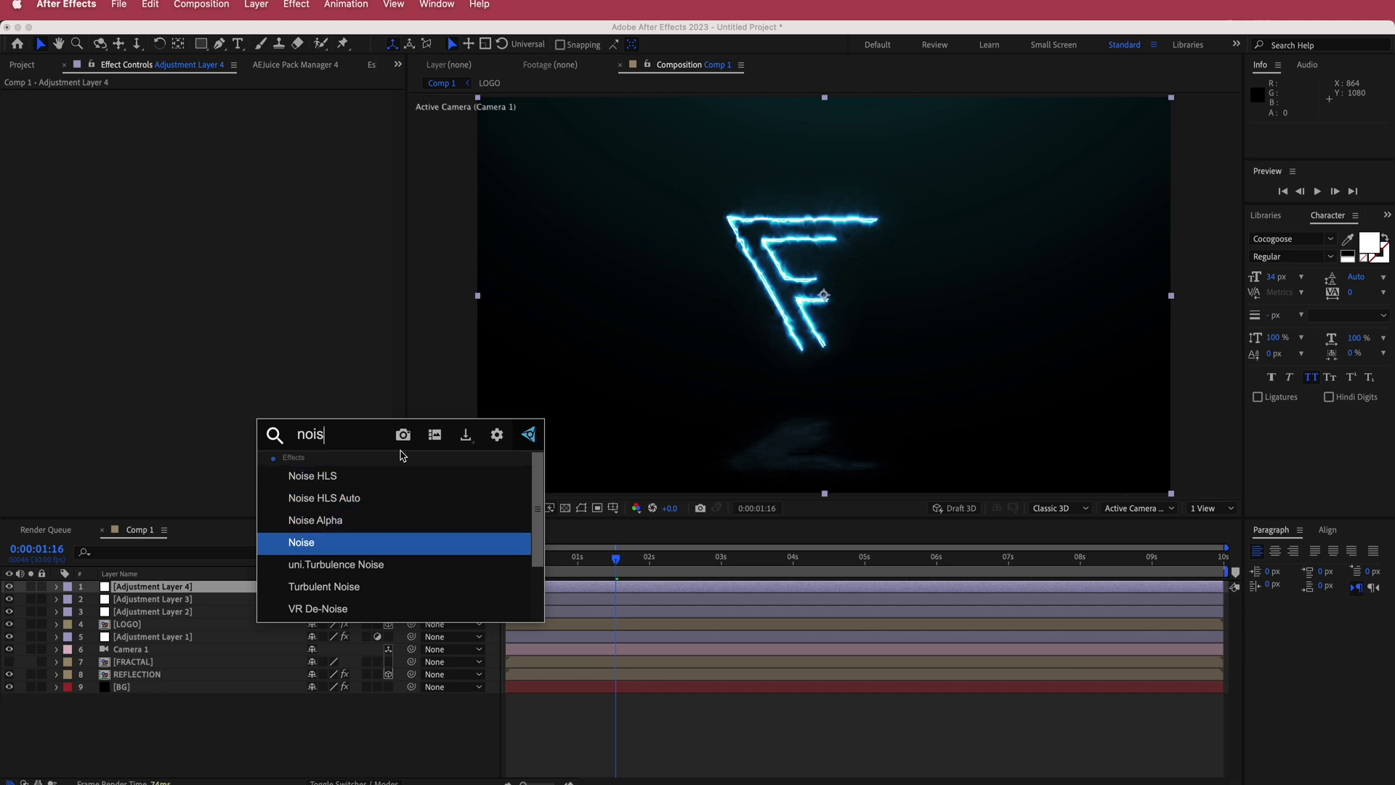
key(Return)
click(220, 108)
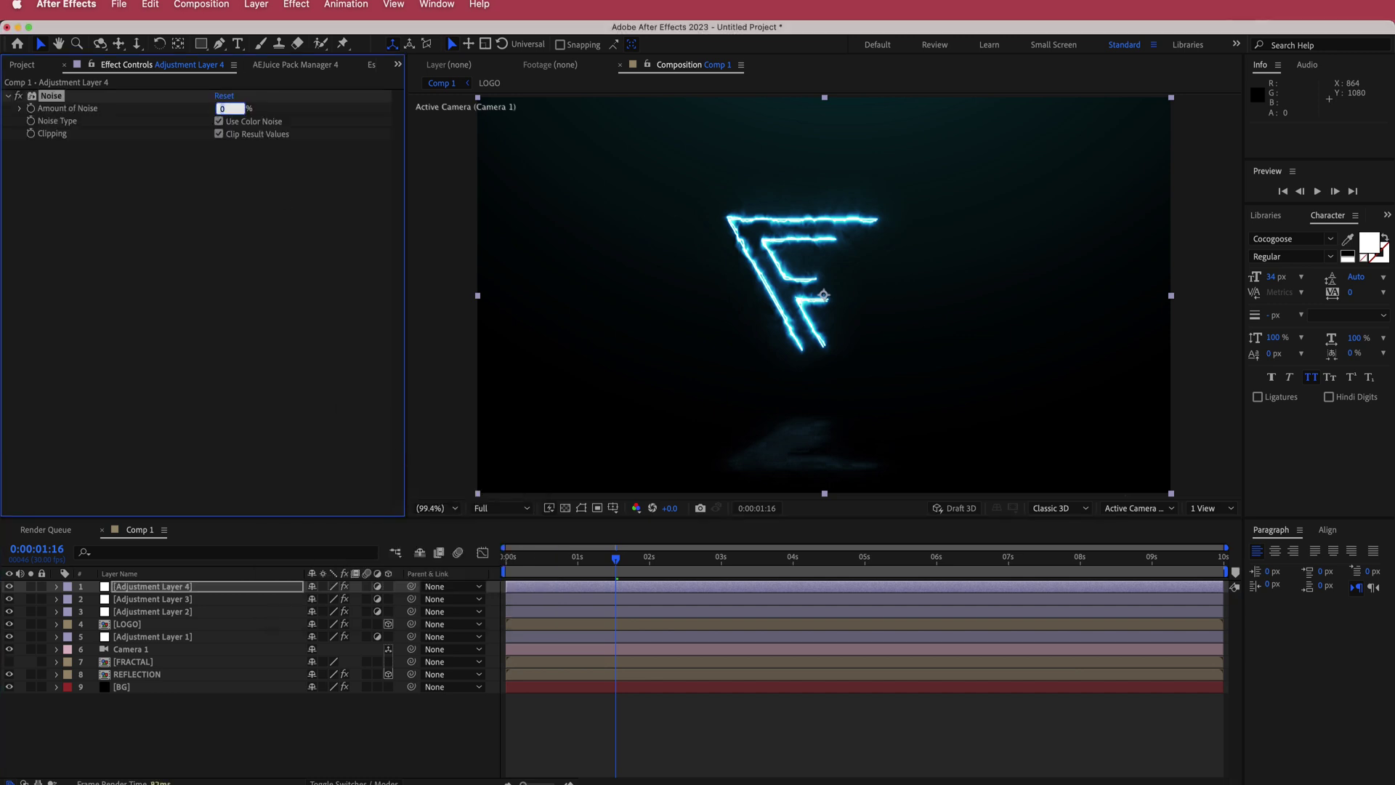
key(Return)
Step: Lower the preview resolution to Half and move the playhead to about 0:00:03:06
drag(617, 558, 733, 562)
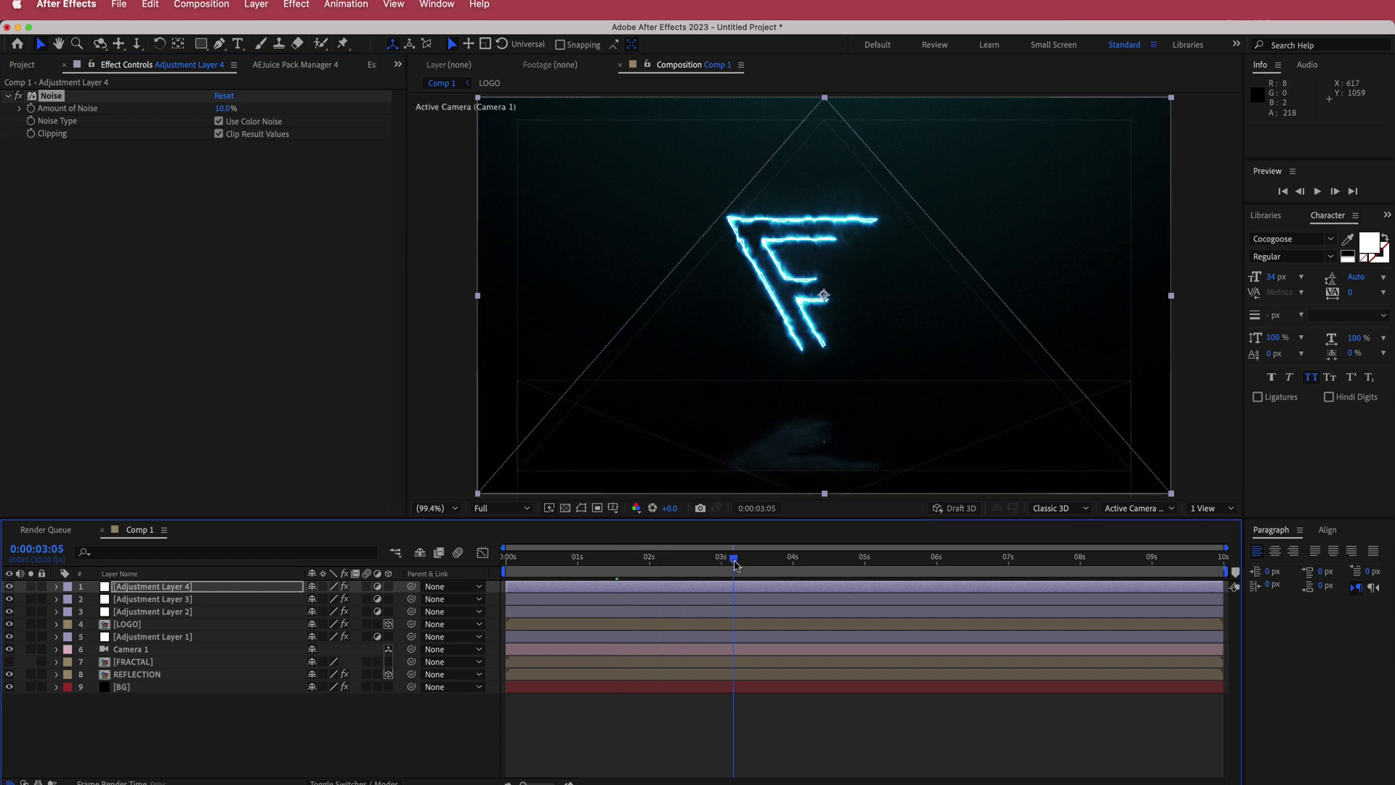
click(502, 508)
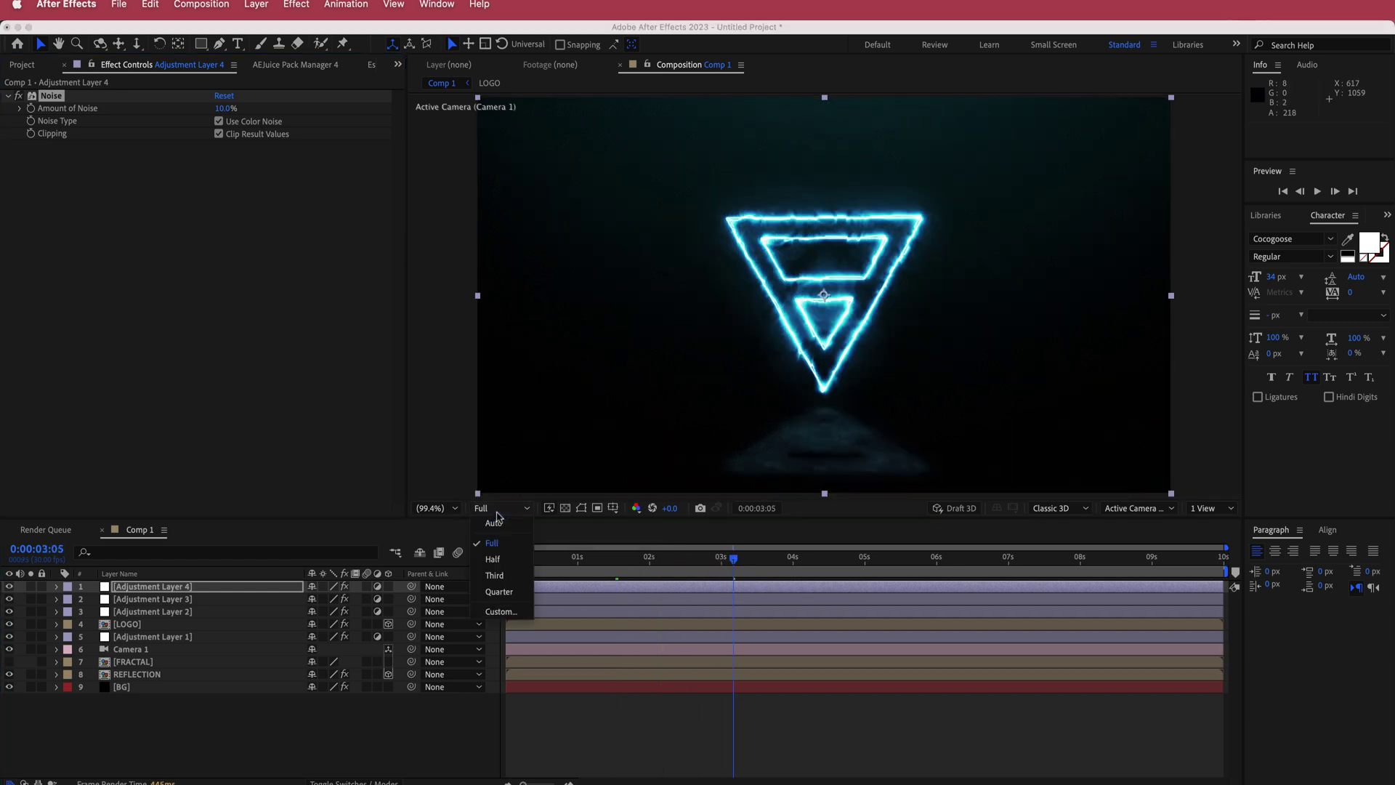
click(490, 535)
drag(616, 561, 734, 564)
Step: Set the Glow Bias of the LOGO layer's Saber effect to 0.30
click(131, 626)
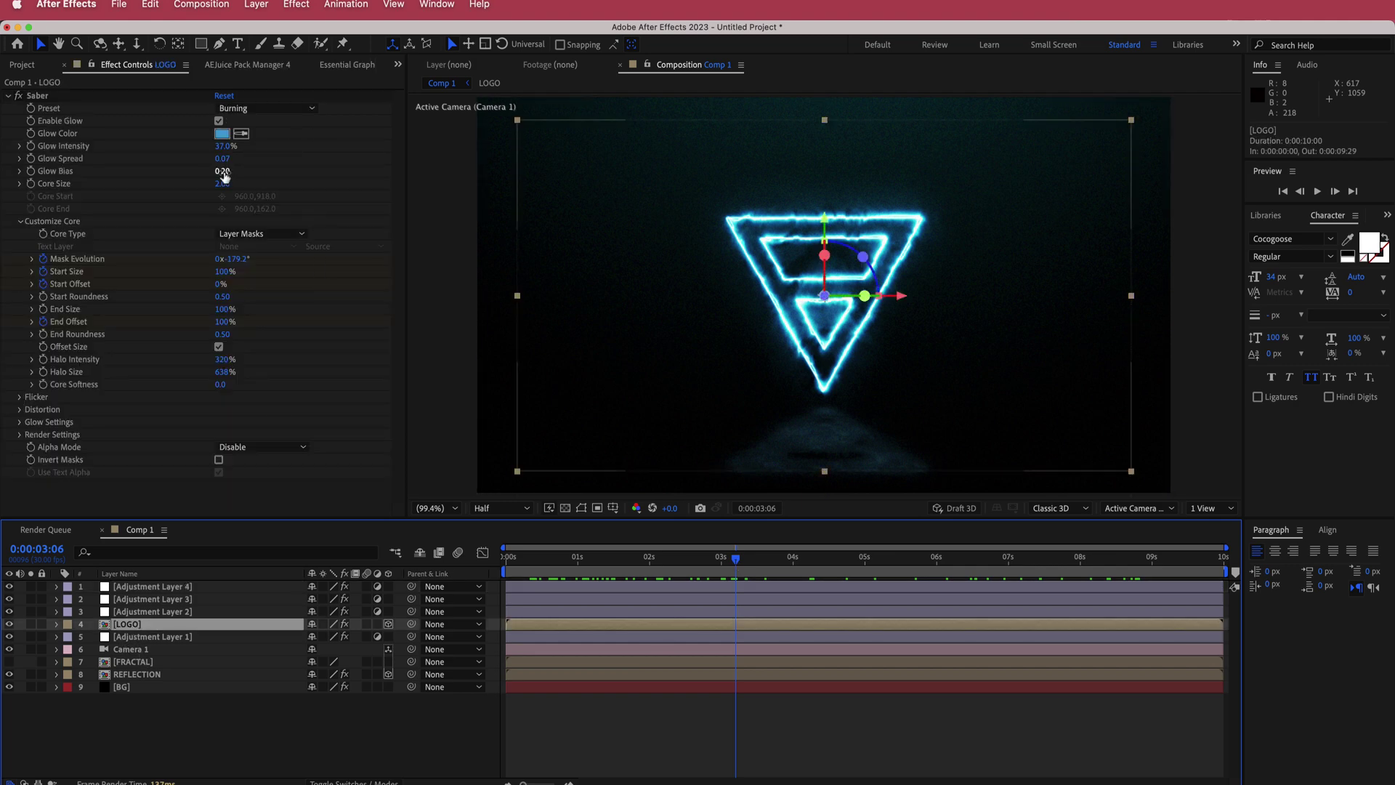
drag(224, 177, 238, 172)
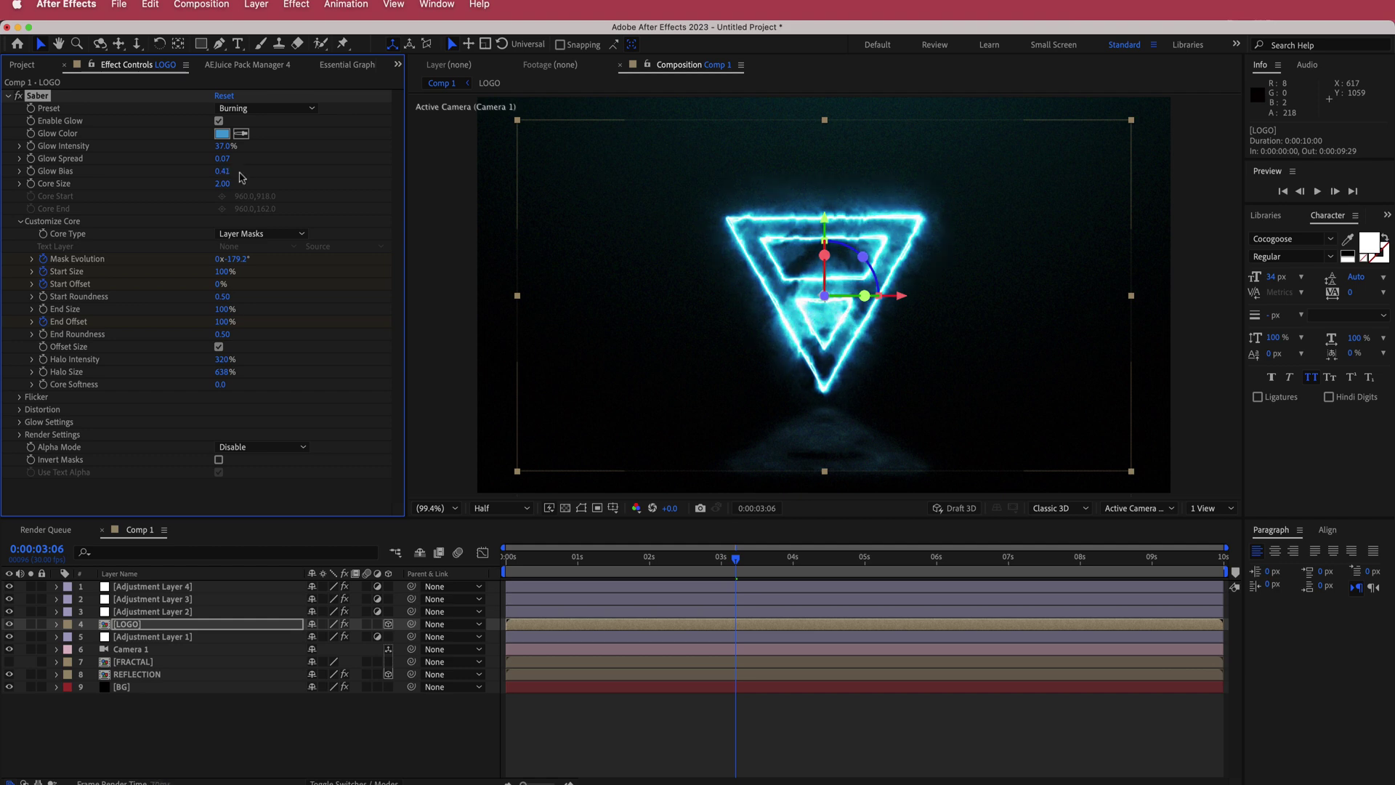
click(222, 172)
text(0,3)
key(Return)
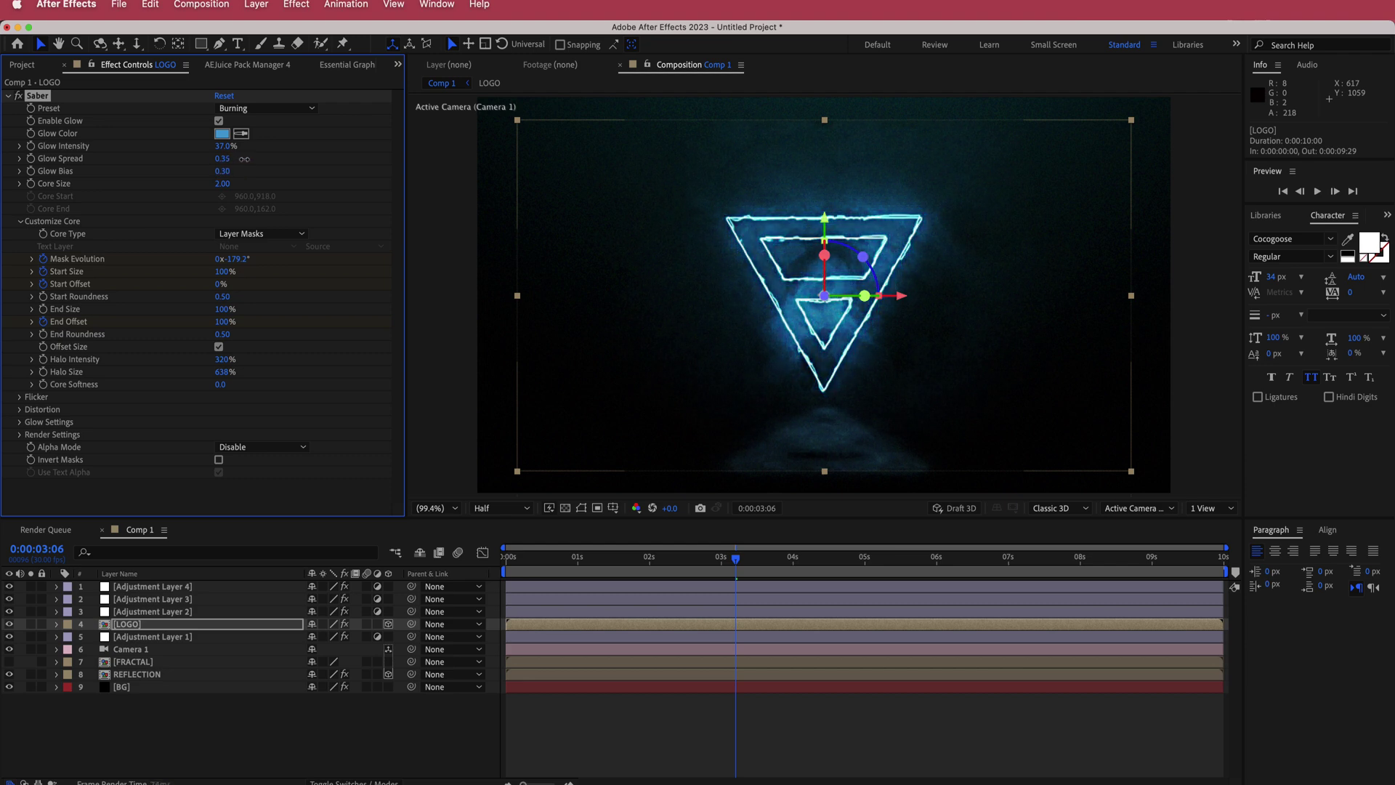
Step: Set Saber's Glow Spread to 0.18, expand its Flicker settings, and preview the logo animation up to about 0:00:05:13
drag(222, 159, 216, 159)
drag(222, 159, 221, 160)
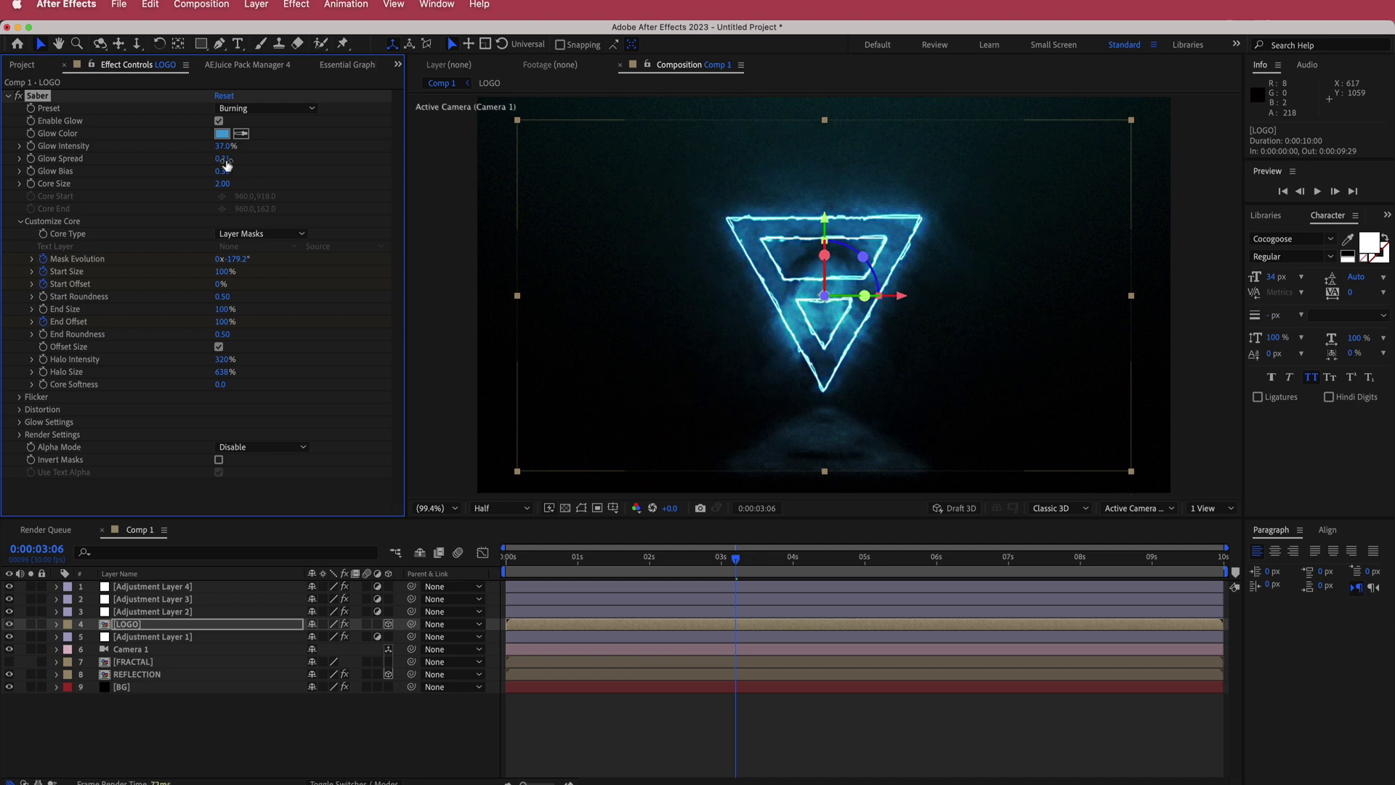
key(space)
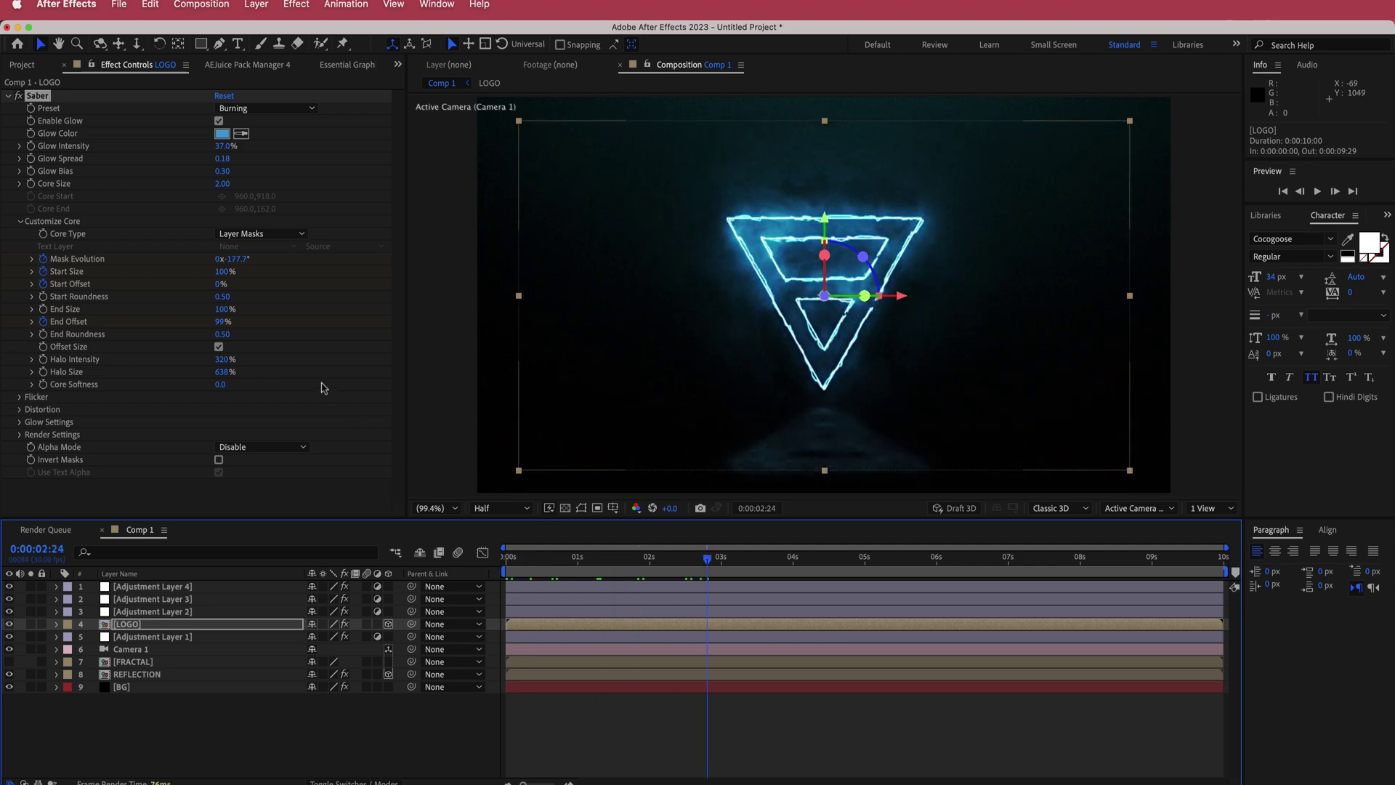
click(18, 398)
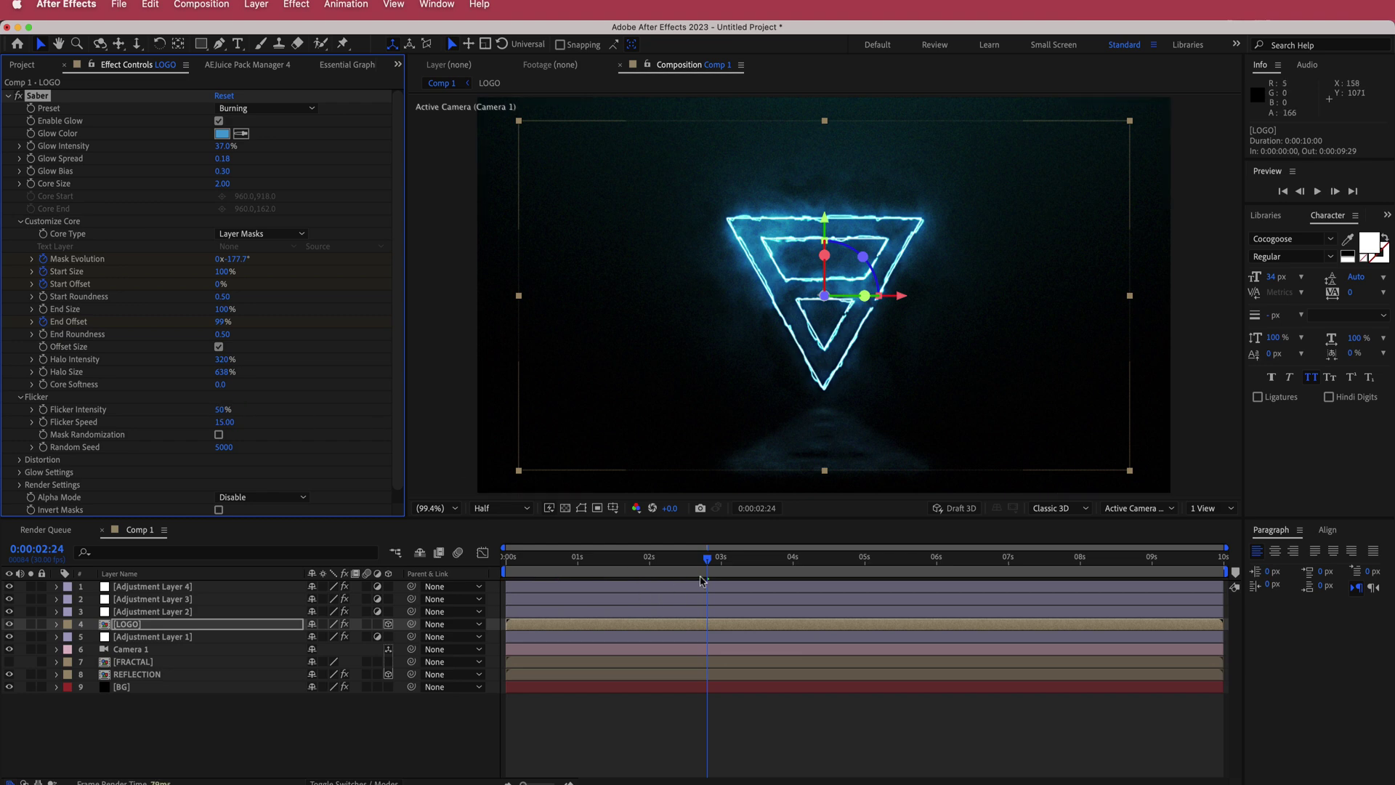
mouse_move(701, 579)
mouse_down()
mouse_move(565, 576)
mouse_move(901, 559)
mouse_up()
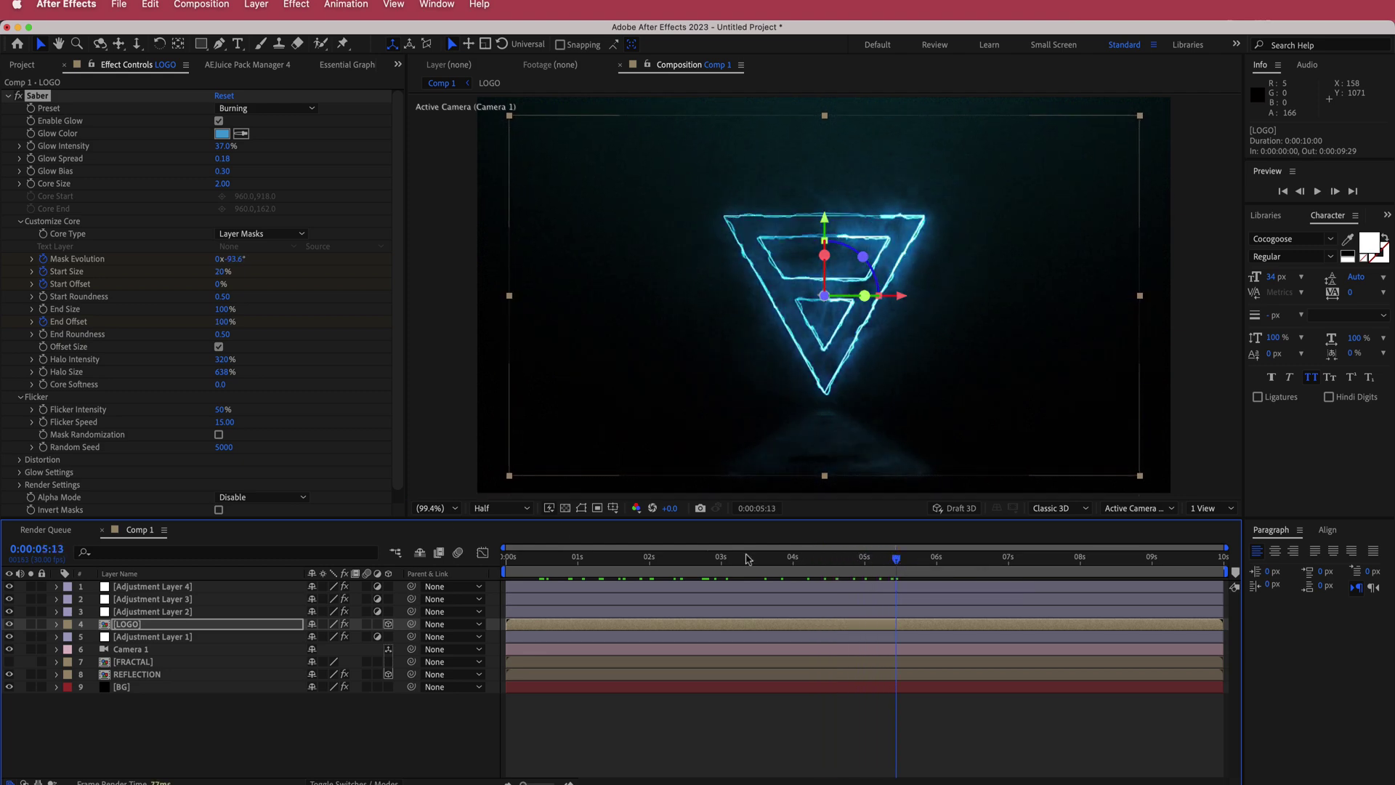
Step: Import the footage pexels-cottonbro-9694804.mp4 and place it in Comp 1 directly above the BG layer
click(22, 65)
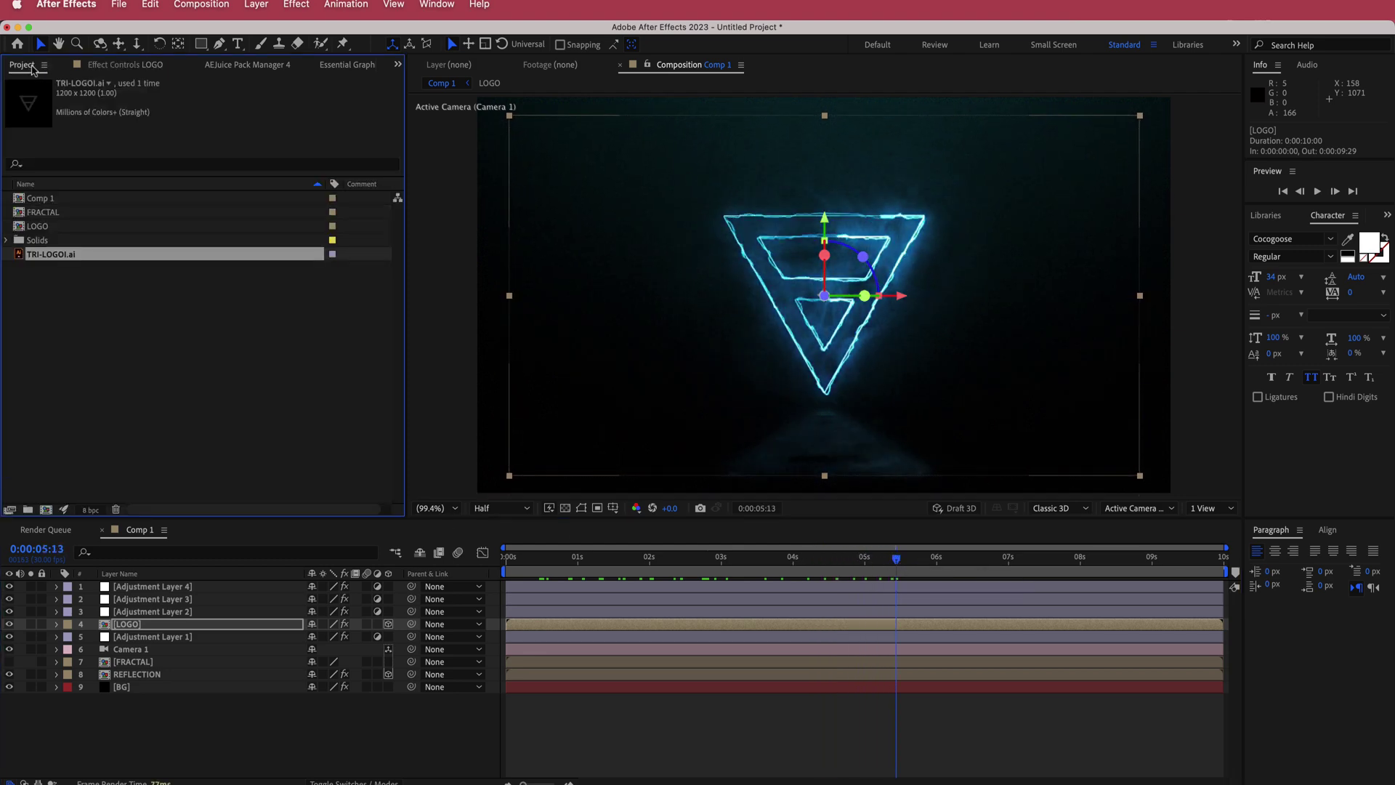
right_click(234, 294)
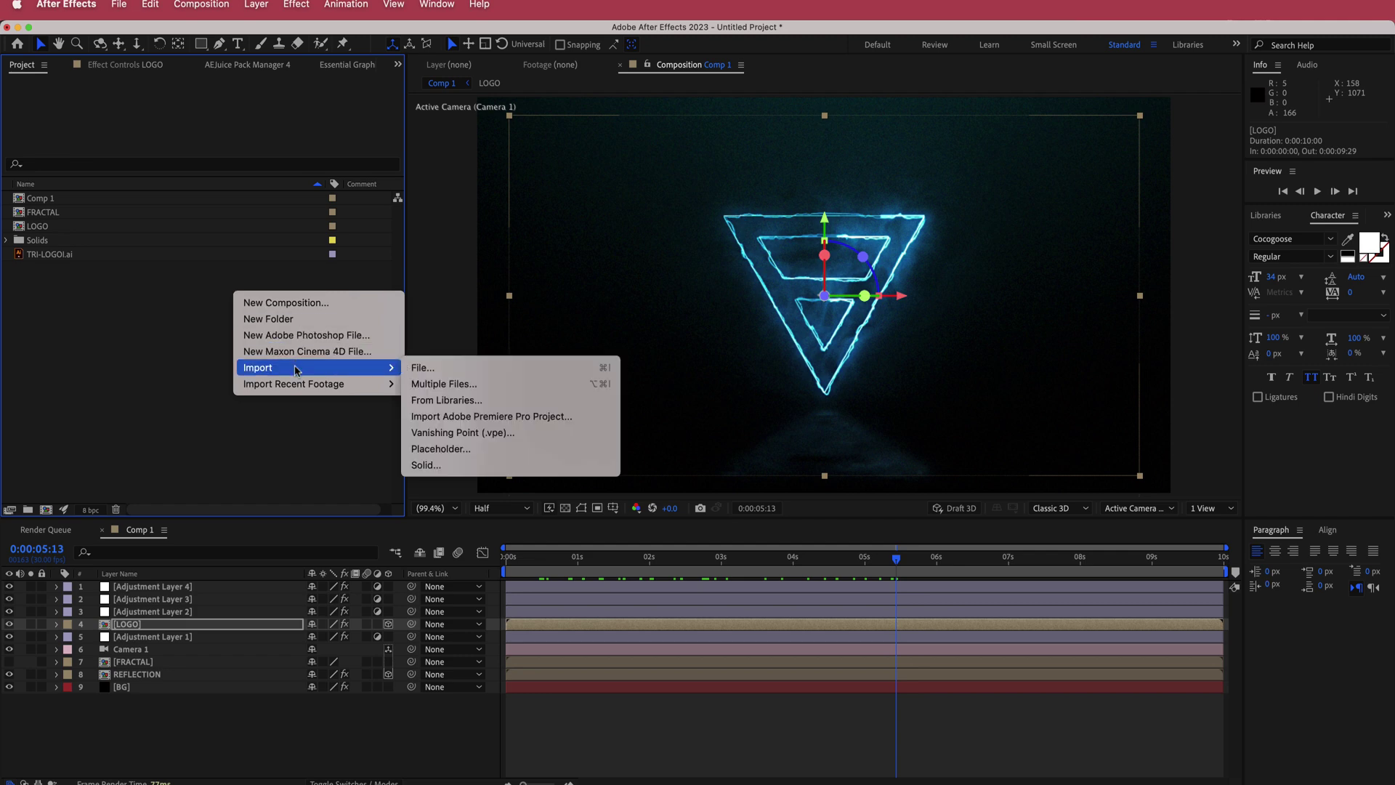
click(418, 367)
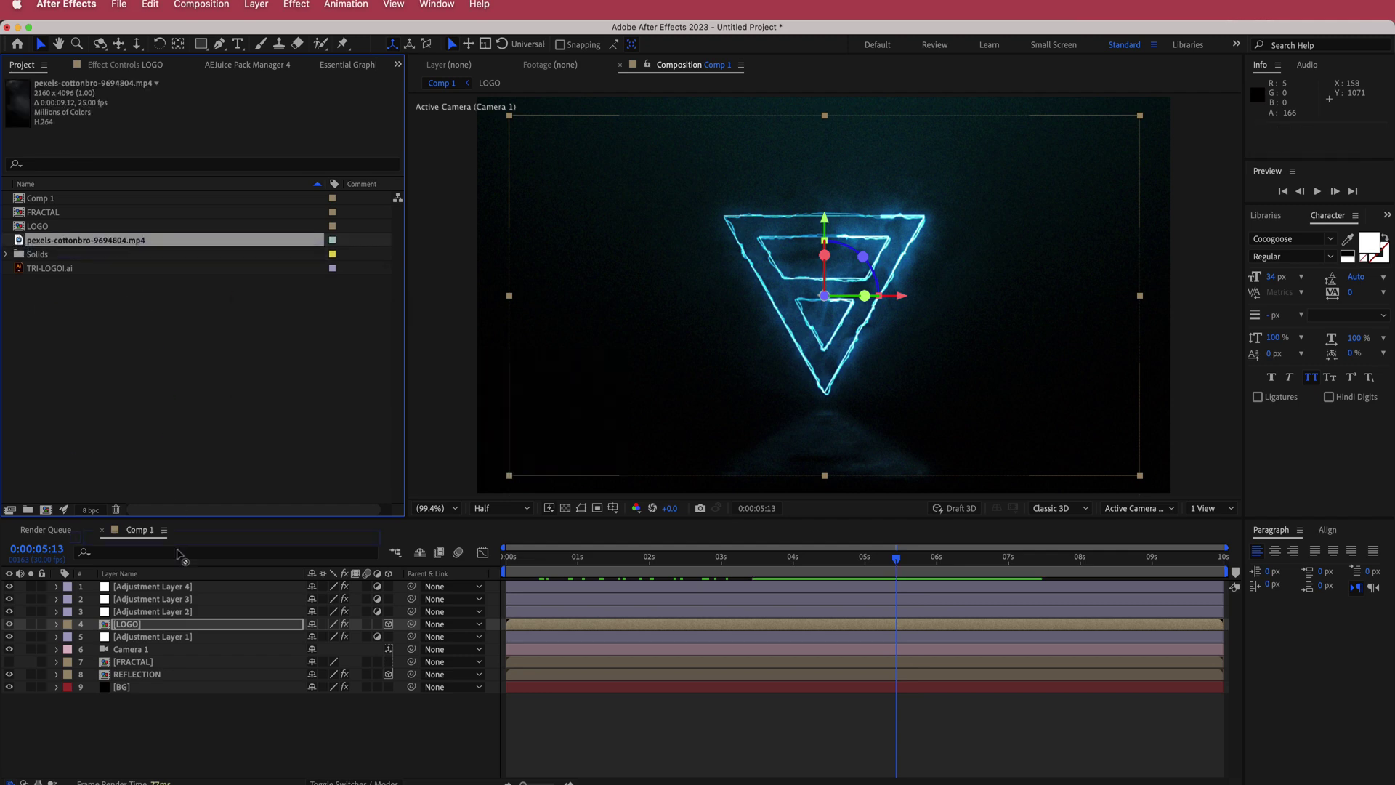
drag(178, 554, 150, 681)
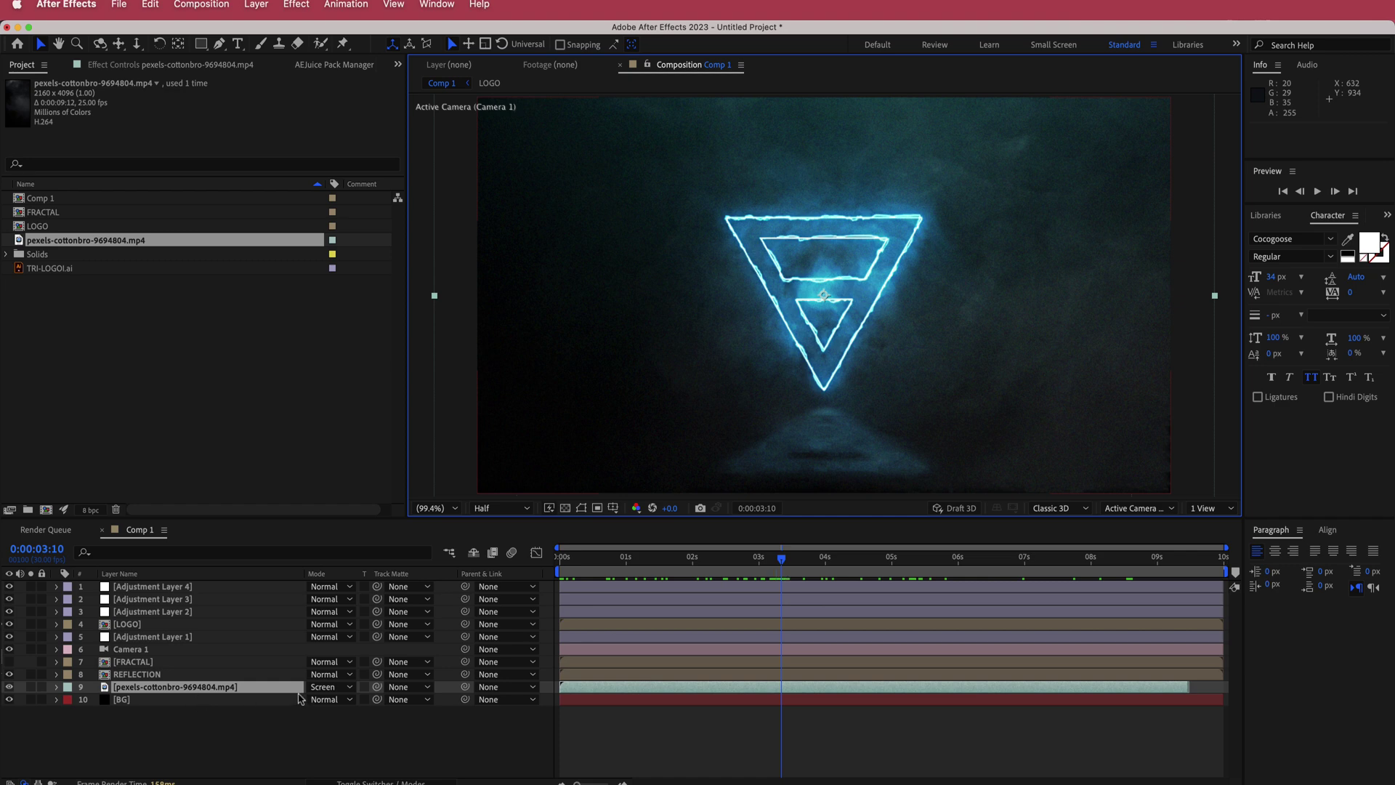
Step: Set the smoke footage layer's blending mode to Screen and its opacity to 89%
click(334, 686)
click(356, 452)
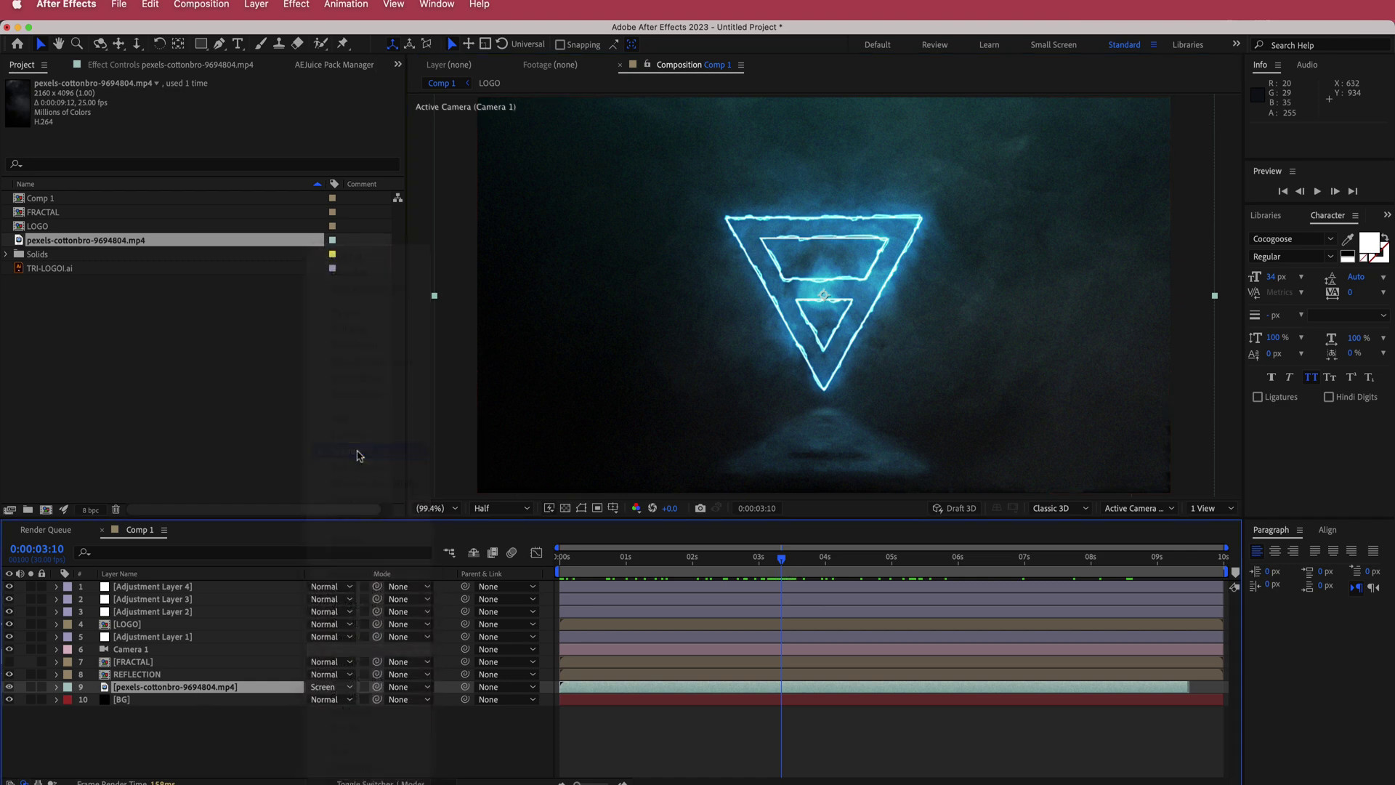
key(t)
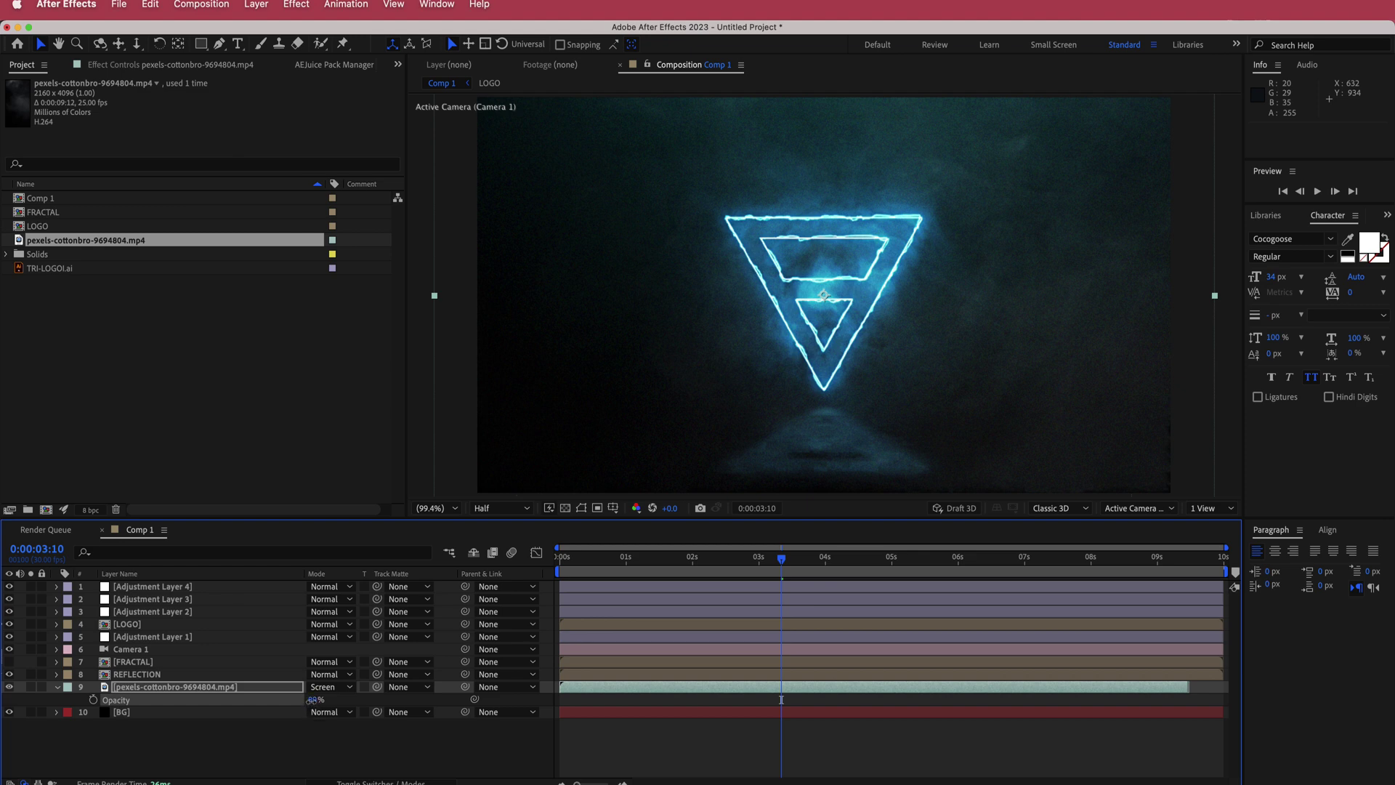
click(329, 757)
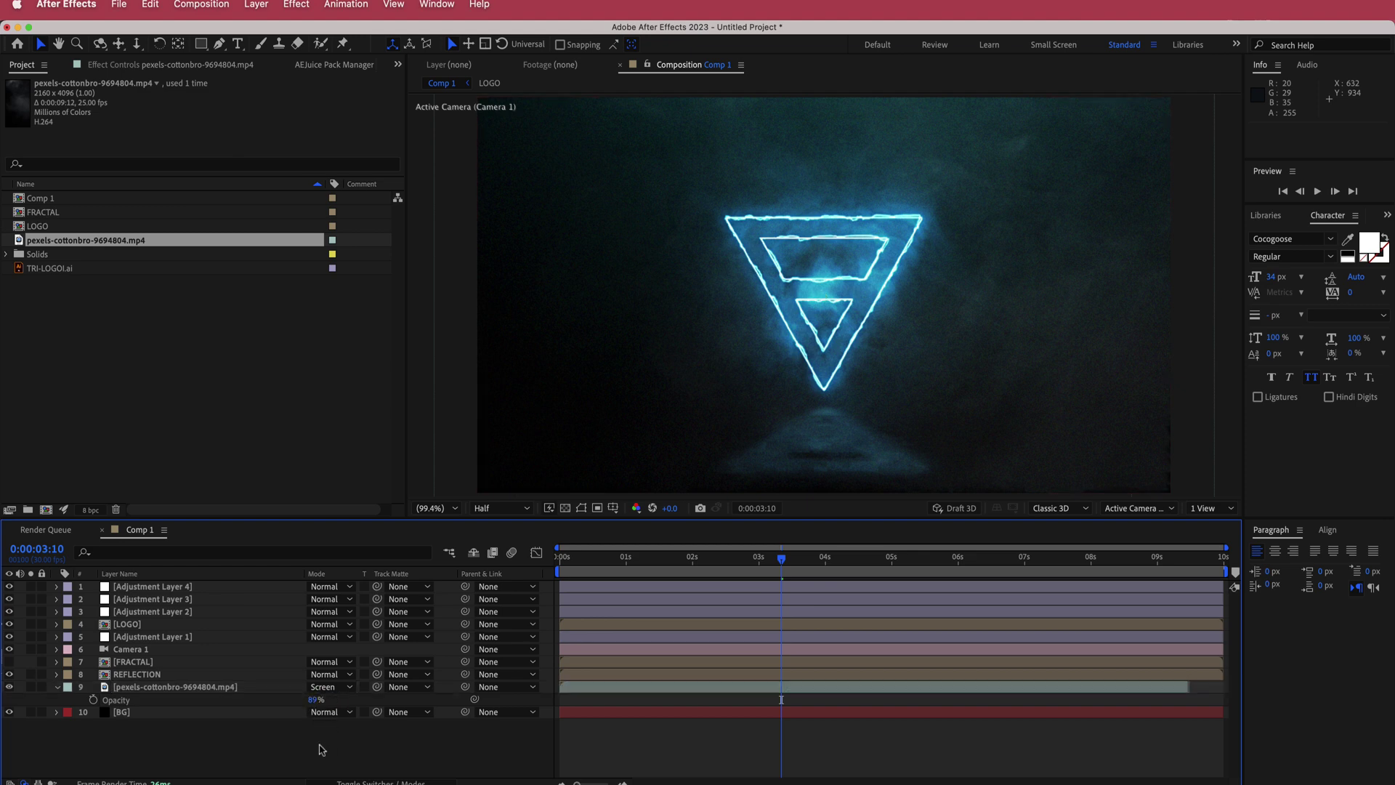
Step: Raise the LOGO layer's Saber Glow Bias to 0.42 and review the reveal from near its start
click(781, 624)
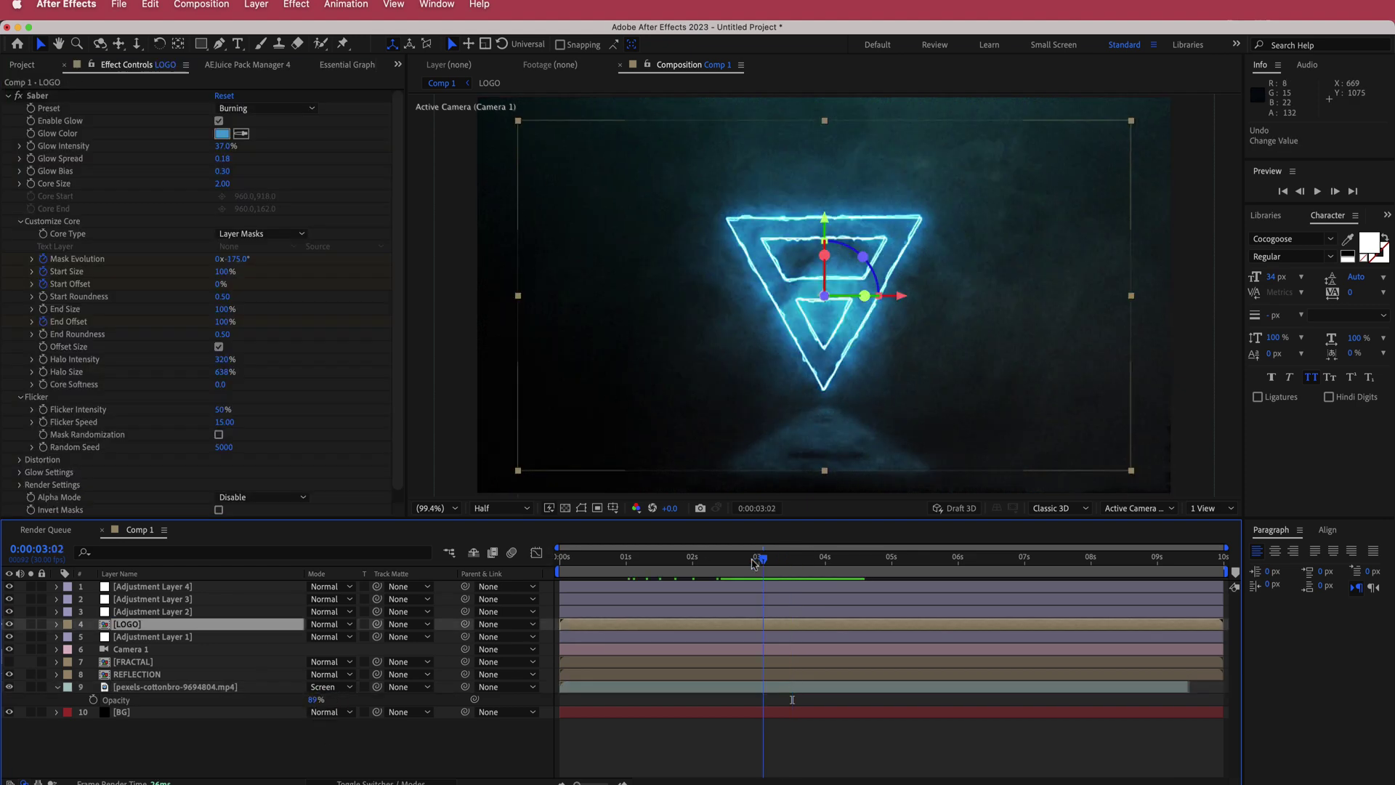
drag(781, 558, 681, 559)
key(space)
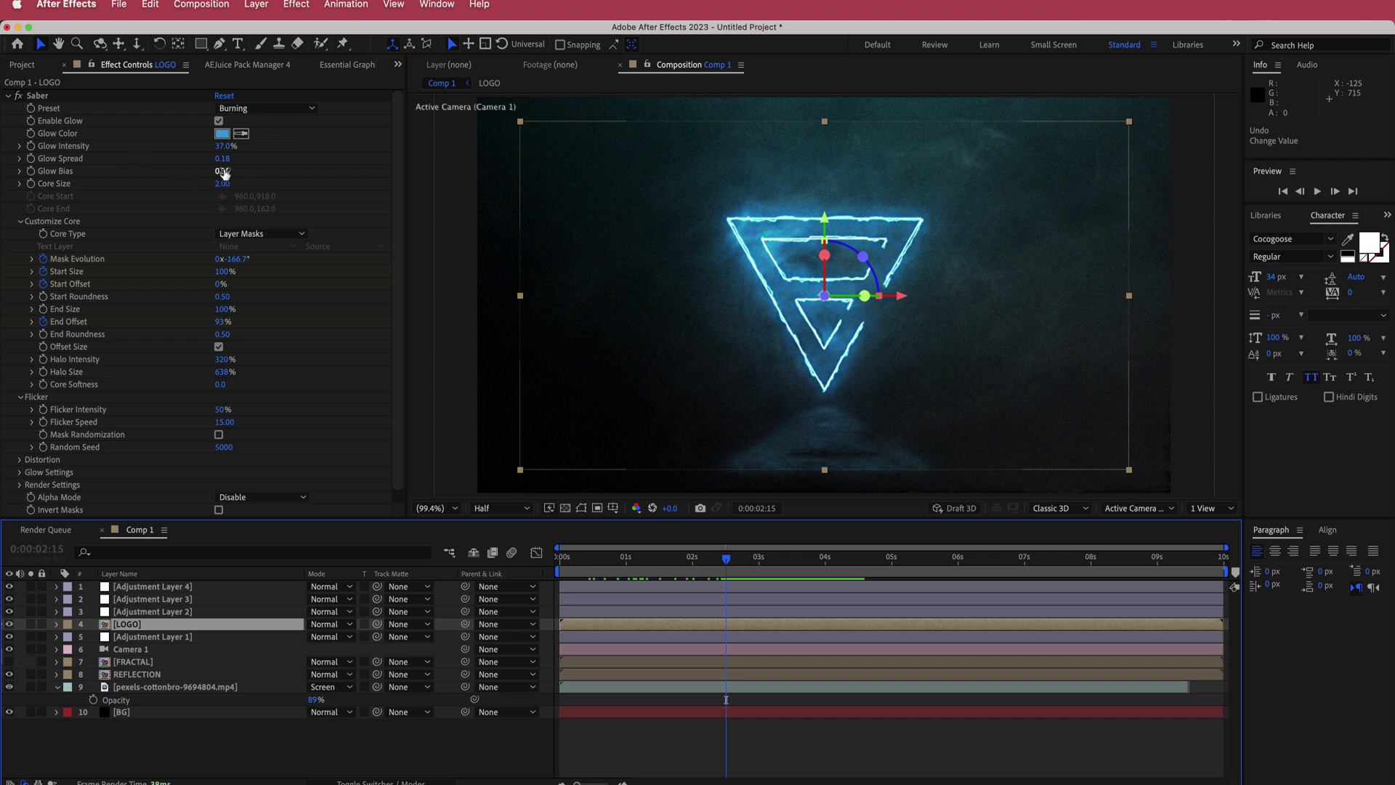
drag(224, 173, 227, 171)
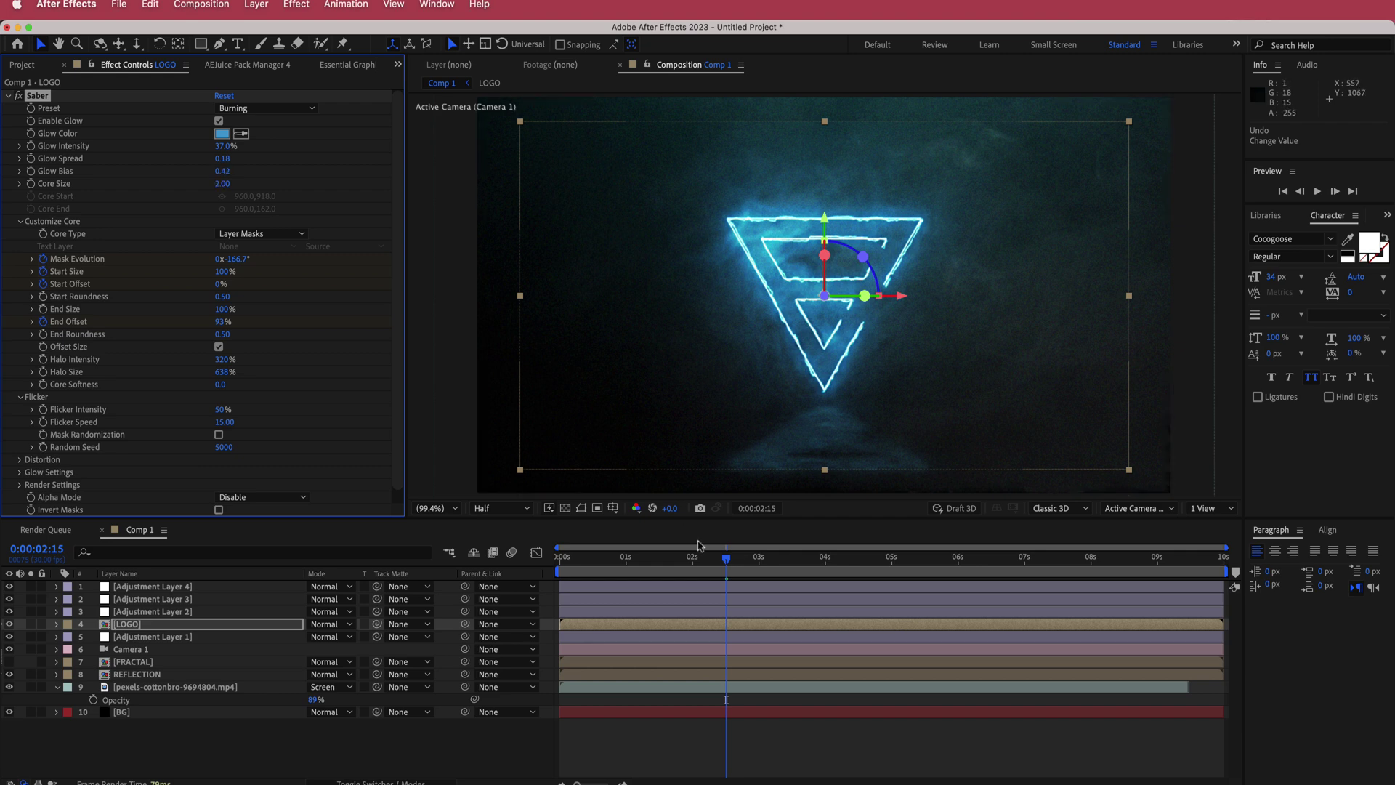
mouse_move(726, 558)
mouse_down()
mouse_move(650, 558)
mouse_move(925, 558)
mouse_move(578, 566)
mouse_up()
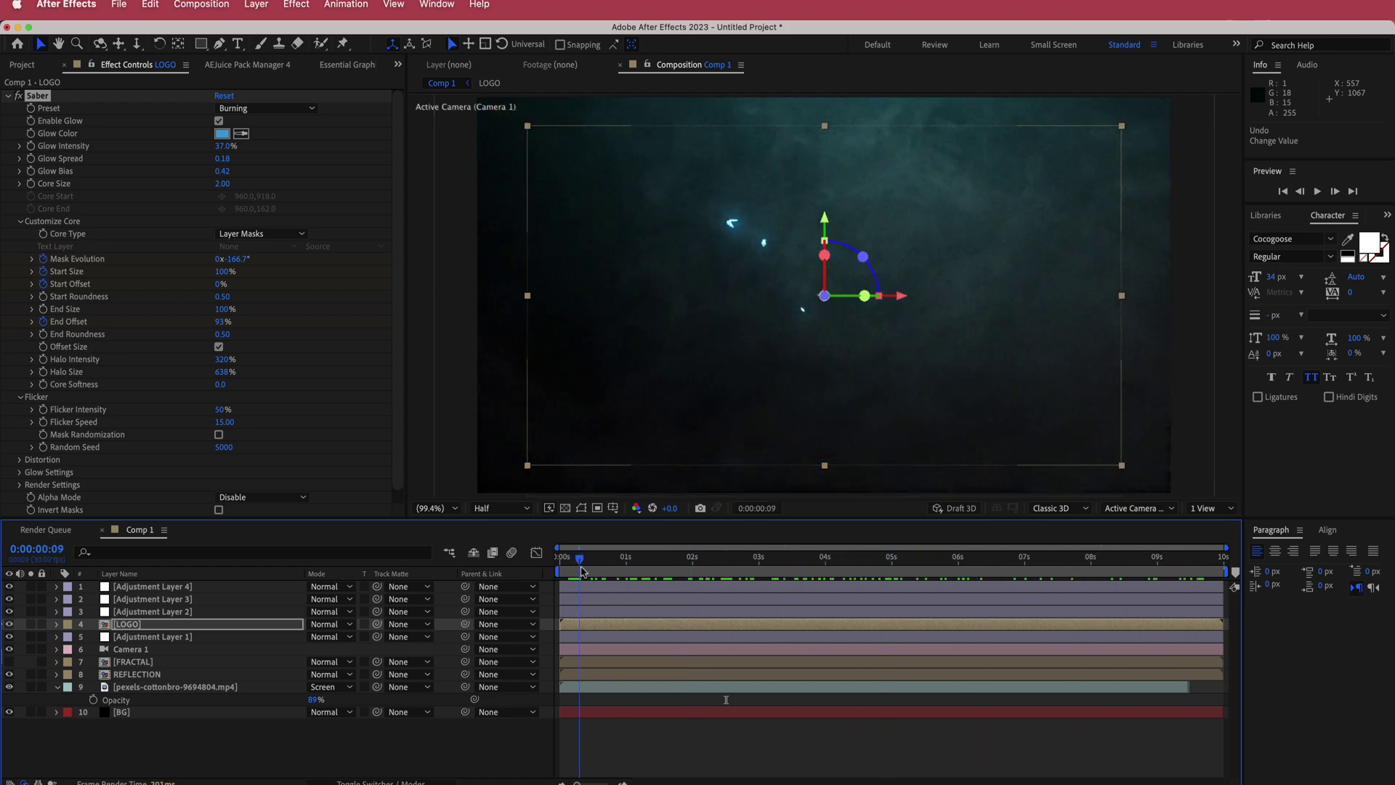